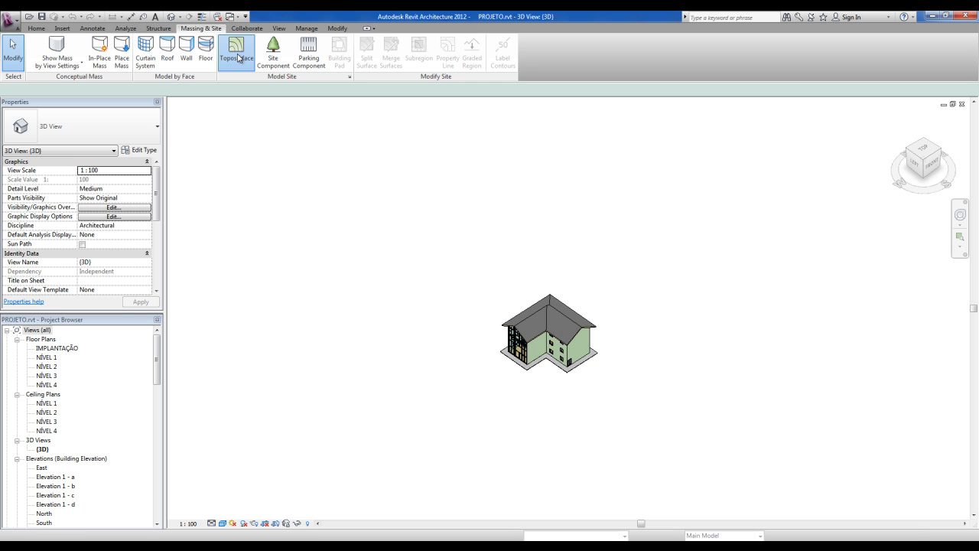
Step: Start a new toposurface in the 3D view and examine the edge of the floor slab at its outer corner
{"action": "left_click", "coordinate": [242, 61]}
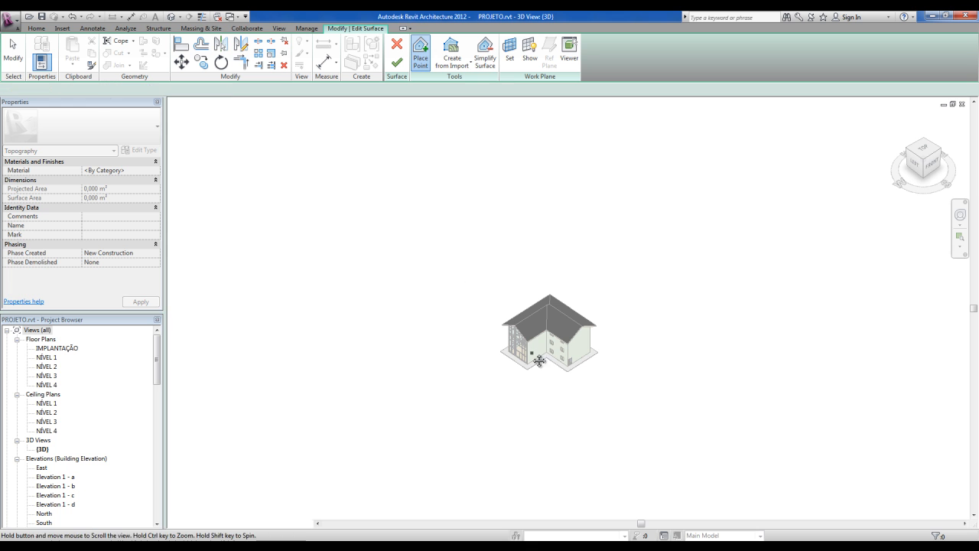
{"action": "scroll", "coordinate": [547, 373], "scroll_direction": "up", "scroll_amount": 8}
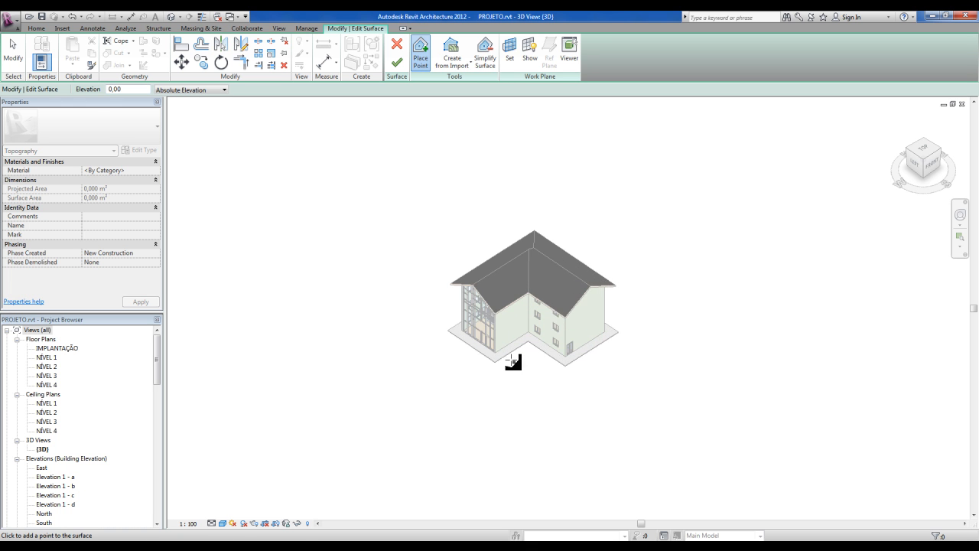
{"action": "scroll", "coordinate": [446, 323], "scroll_direction": "up", "scroll_amount": 3}
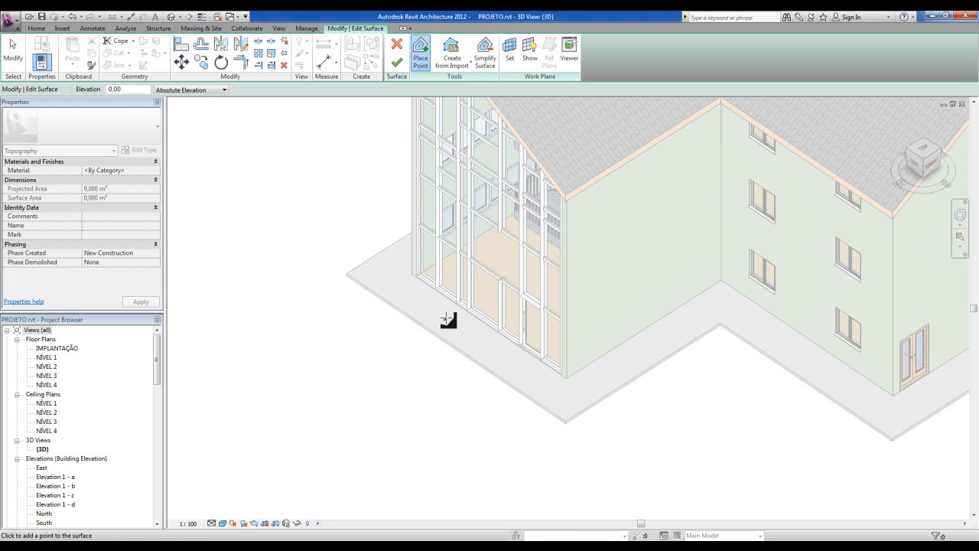
{"action": "left_click", "coordinate": [490, 293]}
{"action": "left_click", "coordinate": [490, 293]}
{"action": "scroll", "coordinate": [592, 448], "scroll_direction": "up", "scroll_amount": 5}
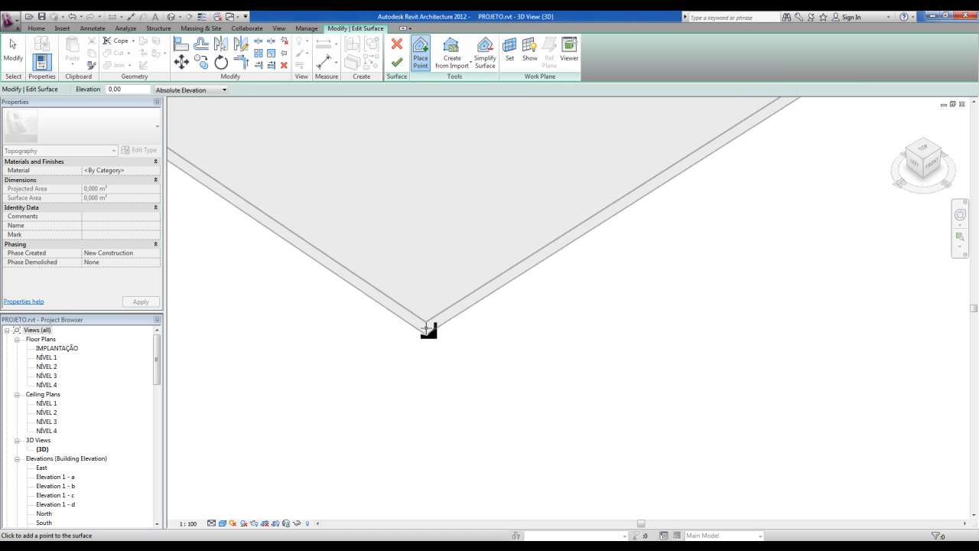
{"action": "scroll", "coordinate": [428, 330], "scroll_direction": "down", "scroll_amount": 4}
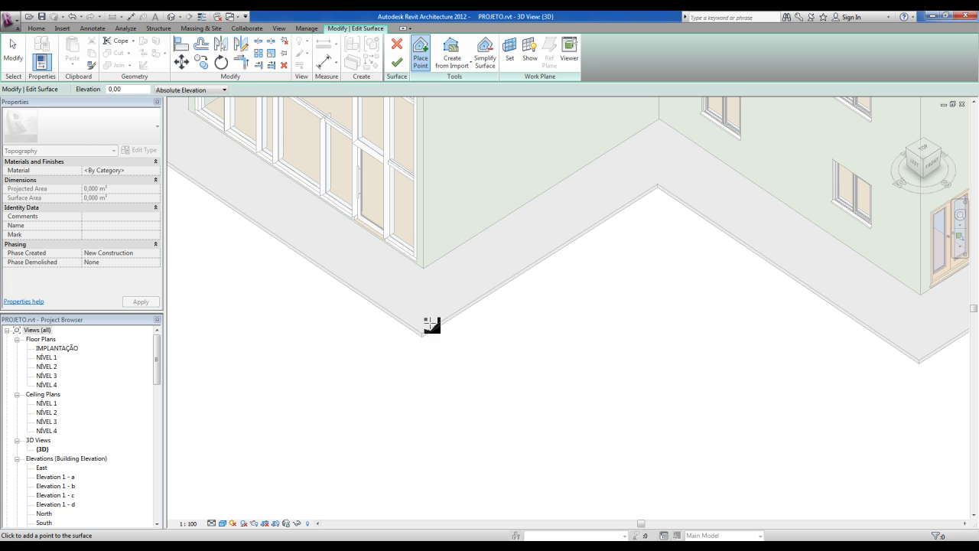
{"action": "scroll", "coordinate": [428, 324], "scroll_direction": "up", "scroll_amount": 4}
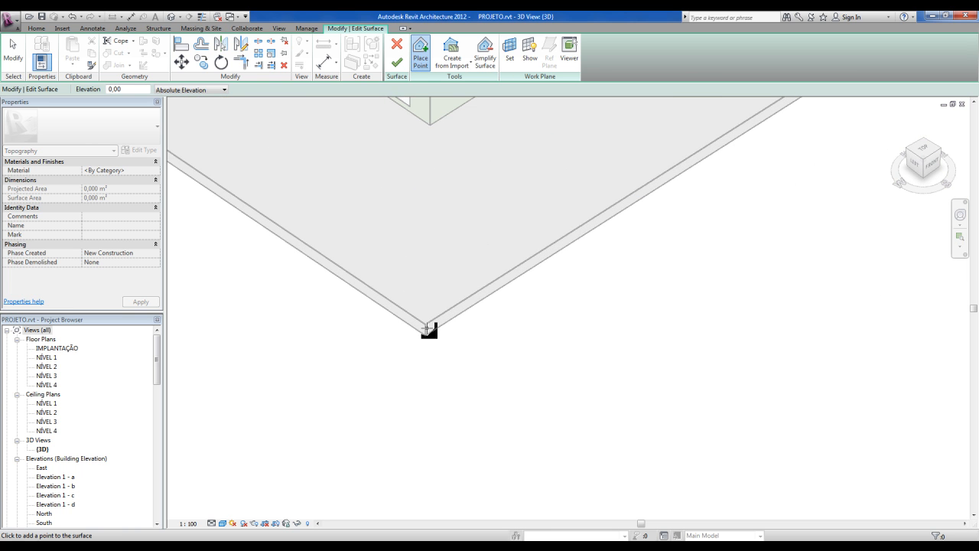
{"action": "scroll", "coordinate": [457, 346], "scroll_direction": "down", "scroll_amount": 5}
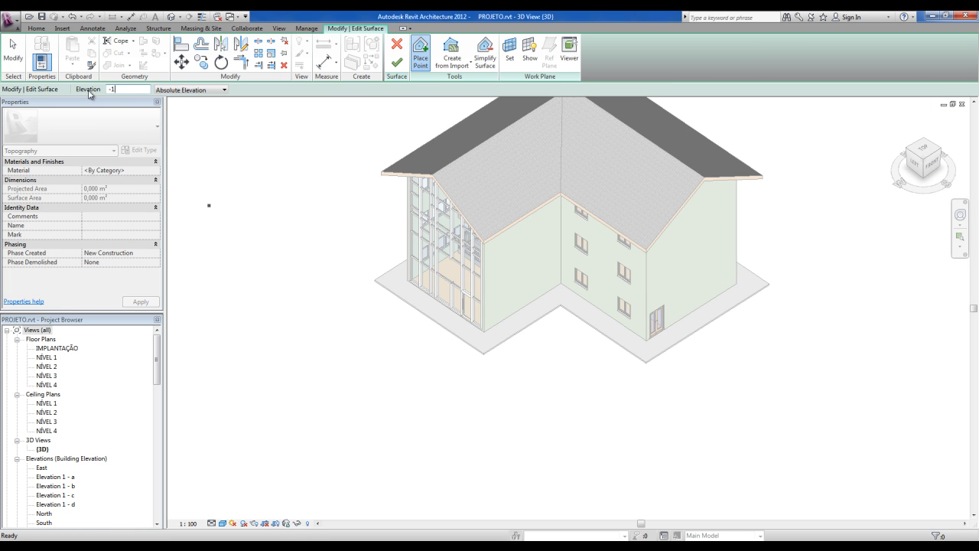
Step: Place a closed ring of surface points around the house at an absolute elevation of -10
{"action": "scroll", "coordinate": [324, 344], "scroll_direction": "down", "scroll_amount": 4}
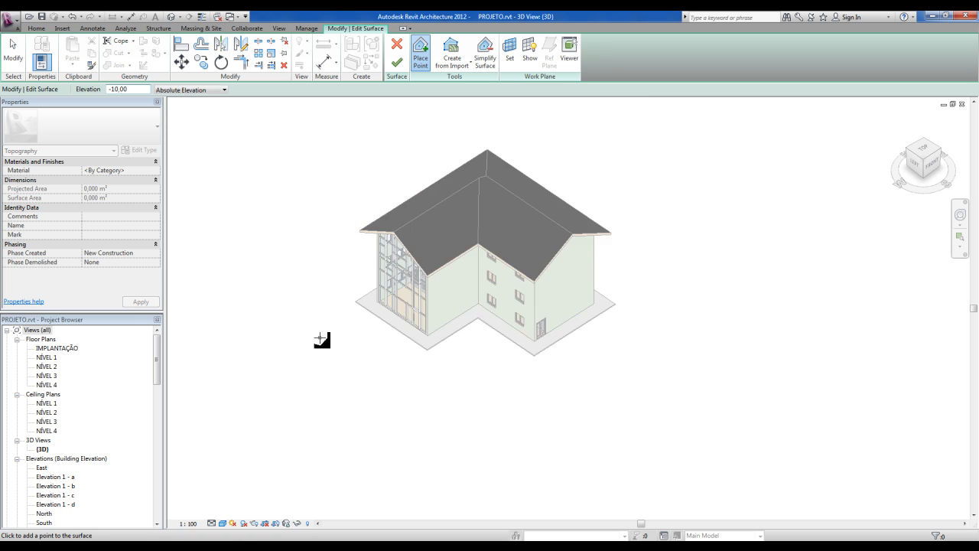
{"action": "left_click", "coordinate": [309, 261]}
{"action": "left_click", "coordinate": [384, 216]}
{"action": "left_click", "coordinate": [465, 209]}
{"action": "left_click", "coordinate": [533, 251]}
{"action": "left_click", "coordinate": [550, 290]}
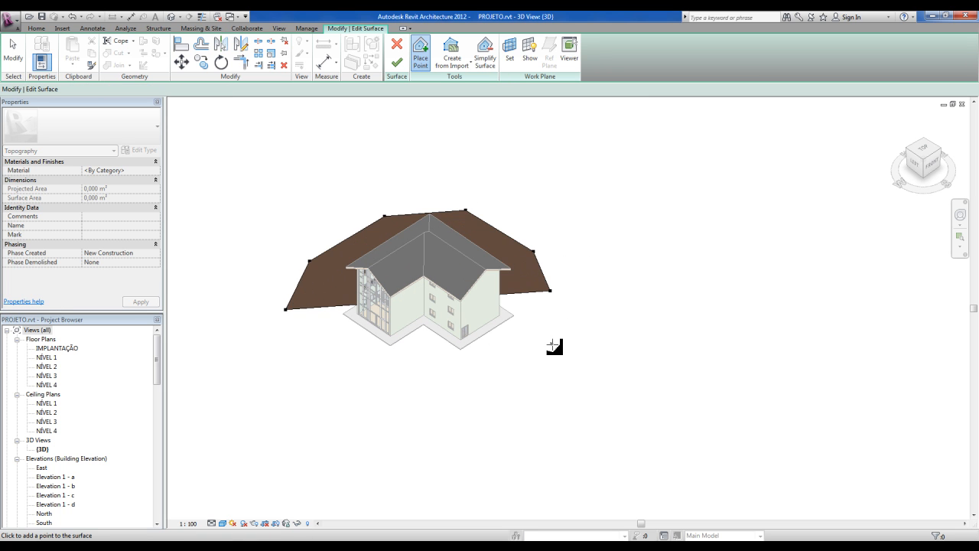
{"action": "left_click", "coordinate": [552, 344]}
{"action": "left_click", "coordinate": [529, 384]}
{"action": "left_click", "coordinate": [416, 393]}
{"action": "left_click", "coordinate": [317, 356]}
{"action": "left_click", "coordinate": [376, 388]}
Step: Examine how the terrain surface meets the floor slab's edge at the corner of the house
{"action": "middle_click_drag", "start_coordinate": [395, 378], "coordinate": [406, 324], "text": "shift"}
{"action": "scroll", "coordinate": [443, 384], "scroll_direction": "up", "scroll_amount": 5}
{"action": "scroll", "coordinate": [341, 284], "scroll_direction": "up", "scroll_amount": 5}
{"action": "scroll", "coordinate": [350, 286], "scroll_direction": "up", "scroll_amount": 2}
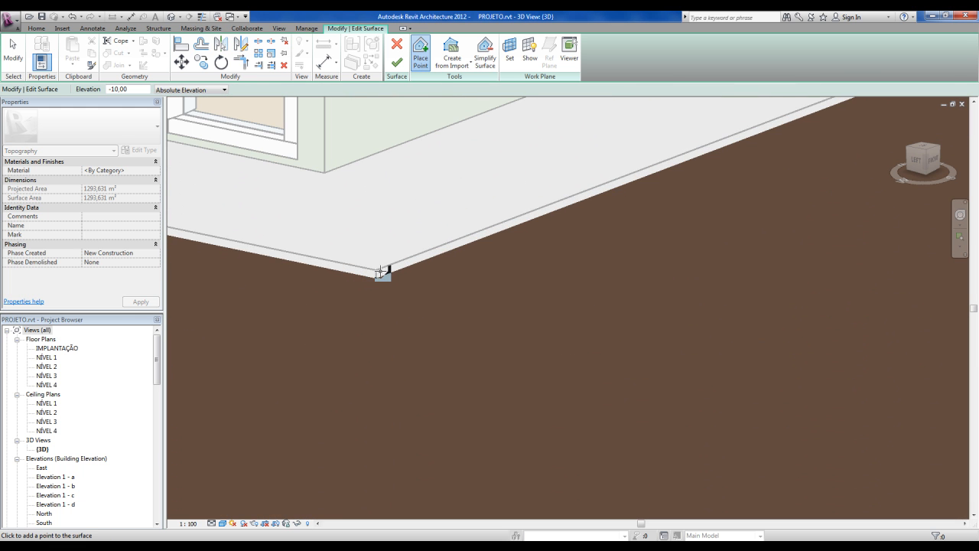
{"action": "scroll", "coordinate": [420, 299], "scroll_direction": "down", "scroll_amount": 4}
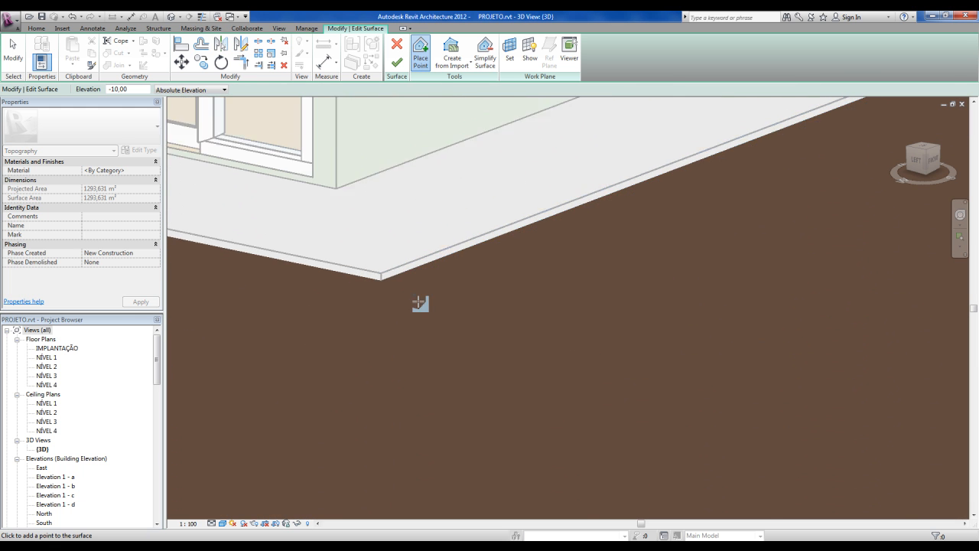
{"action": "scroll", "coordinate": [482, 288], "scroll_direction": "down", "scroll_amount": 8}
{"action": "middle_click_drag", "start_coordinate": [482, 289], "coordinate": [457, 407], "text": "shift"}
{"action": "middle_click_drag", "start_coordinate": [496, 342], "coordinate": [471, 348], "text": "shift"}
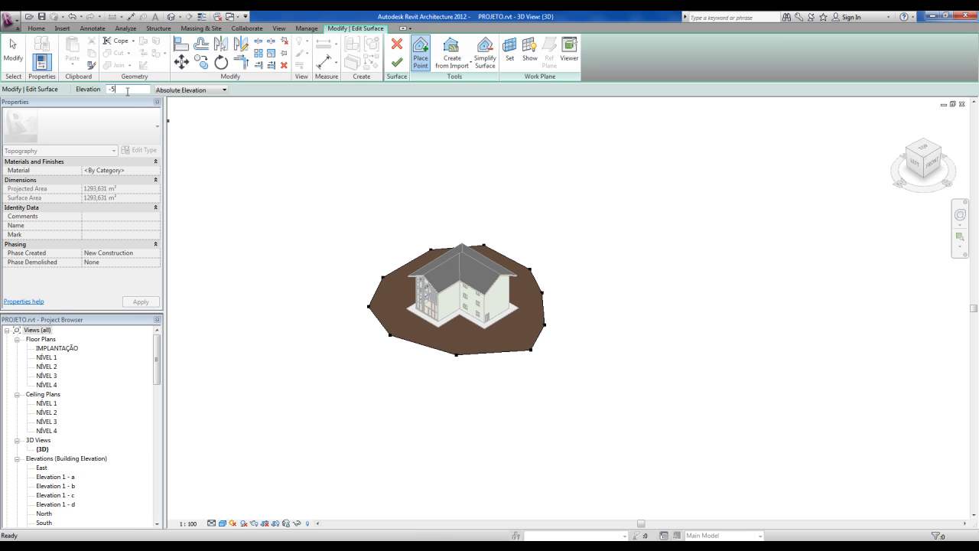
Step: Place a second, larger ring of surface points around the first one at an absolute elevation of -500
{"action": "middle_click_drag", "start_coordinate": [372, 283], "coordinate": [359, 318], "text": "shift"}
{"action": "left_click", "coordinate": [316, 329]}
{"action": "left_click", "coordinate": [319, 274]}
{"action": "left_click", "coordinate": [350, 230]}
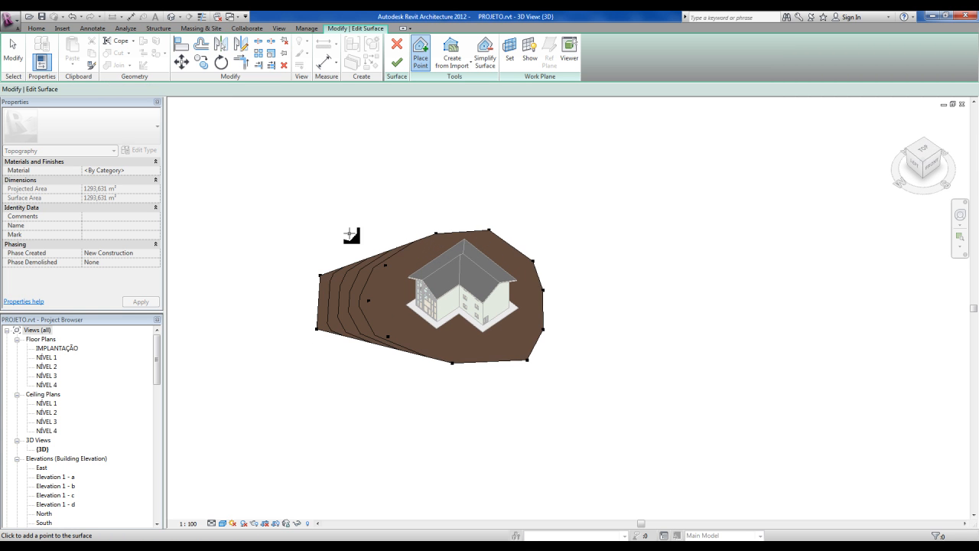
{"action": "left_click", "coordinate": [401, 206]}
{"action": "left_click", "coordinate": [483, 199]}
{"action": "left_click", "coordinate": [525, 207]}
{"action": "left_click", "coordinate": [569, 239]}
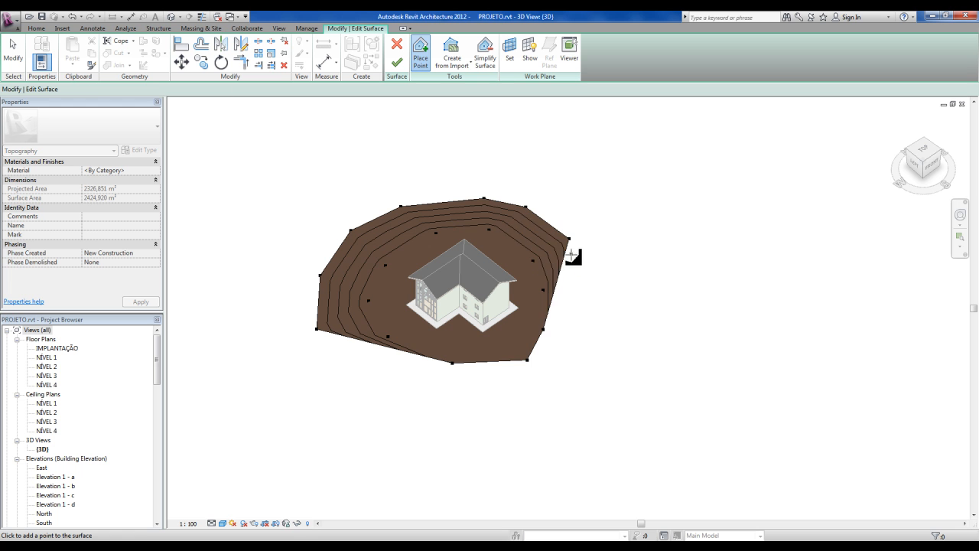
{"action": "left_click", "coordinate": [574, 285]}
{"action": "left_click", "coordinate": [581, 335]}
{"action": "left_click", "coordinate": [558, 395]}
{"action": "left_click", "coordinate": [491, 414]}
{"action": "left_click", "coordinate": [402, 394]}
{"action": "left_click", "coordinate": [353, 376]}
Step: Extend the terrain outward with a wide outer ring of points at the same -500 absolute elevation
{"action": "middle_click_drag", "start_coordinate": [388, 434], "coordinate": [420, 437], "text": "shift"}
{"action": "scroll", "coordinate": [419, 436], "scroll_direction": "down", "scroll_amount": 2}
{"action": "middle_click_drag", "start_coordinate": [404, 390], "coordinate": [386, 374], "text": "shift"}
{"action": "left_click", "coordinate": [498, 418]}
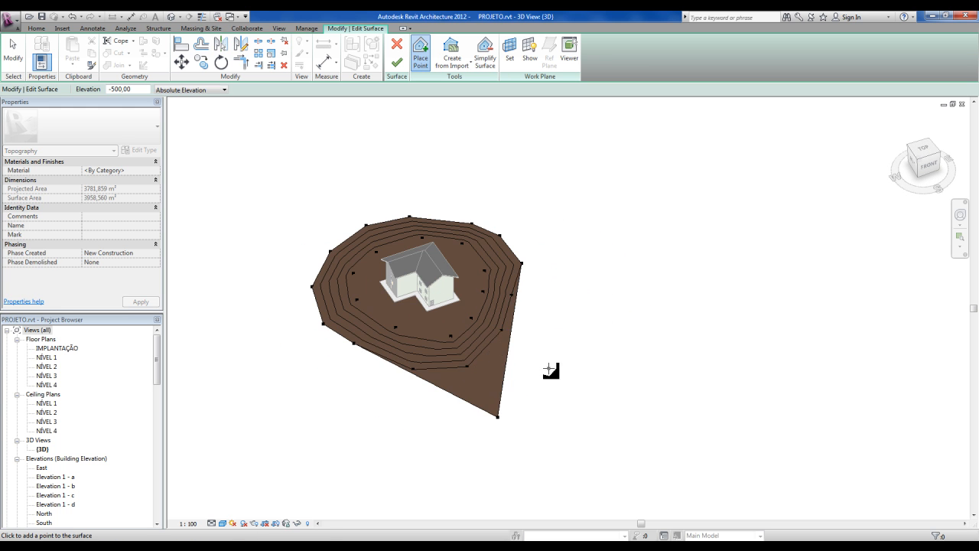
{"action": "left_click", "coordinate": [549, 368]}
{"action": "left_click", "coordinate": [575, 270]}
{"action": "left_click", "coordinate": [518, 200]}
{"action": "left_click", "coordinate": [453, 183]}
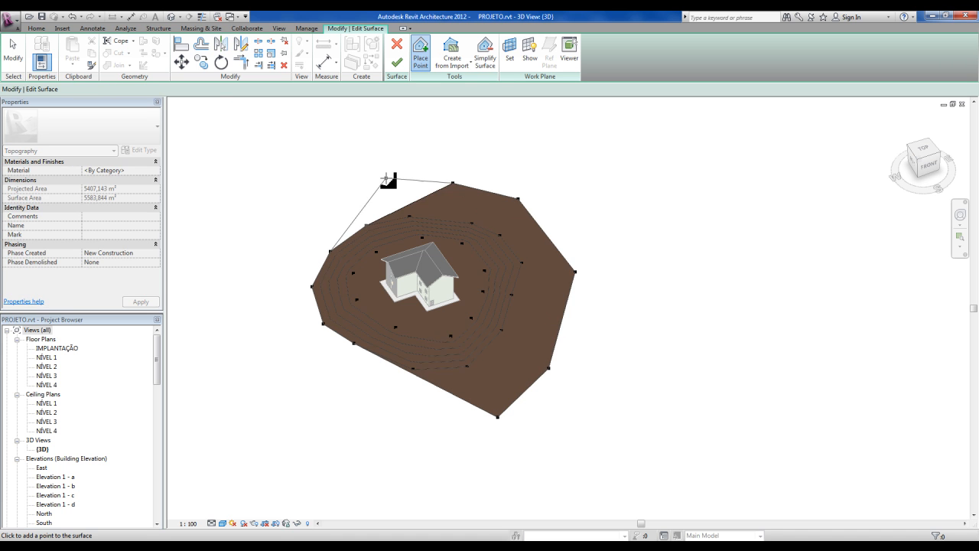
{"action": "left_click", "coordinate": [386, 177]}
{"action": "left_click", "coordinate": [340, 190]}
{"action": "left_click", "coordinate": [299, 208]}
{"action": "left_click", "coordinate": [275, 239]}
{"action": "left_click", "coordinate": [263, 276]}
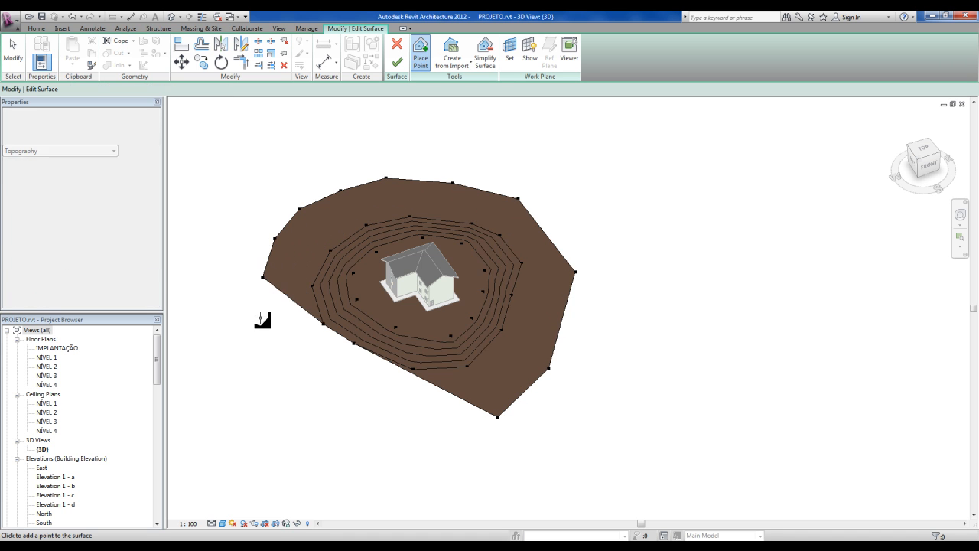
{"action": "left_click", "coordinate": [260, 317]}
{"action": "left_click", "coordinate": [267, 361]}
{"action": "left_click", "coordinate": [325, 397]}
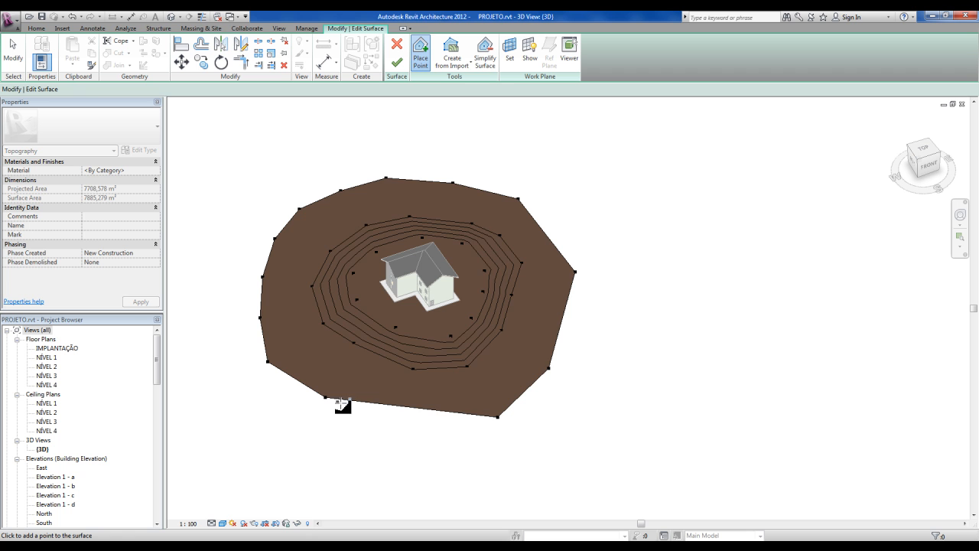
{"action": "left_click", "coordinate": [390, 418]}
{"action": "left_click", "coordinate": [434, 422]}
Step: Raise a hillside on one side of the terrain by placing outlying points at an absolute elevation of 1500
{"action": "left_click", "coordinate": [618, 322]}
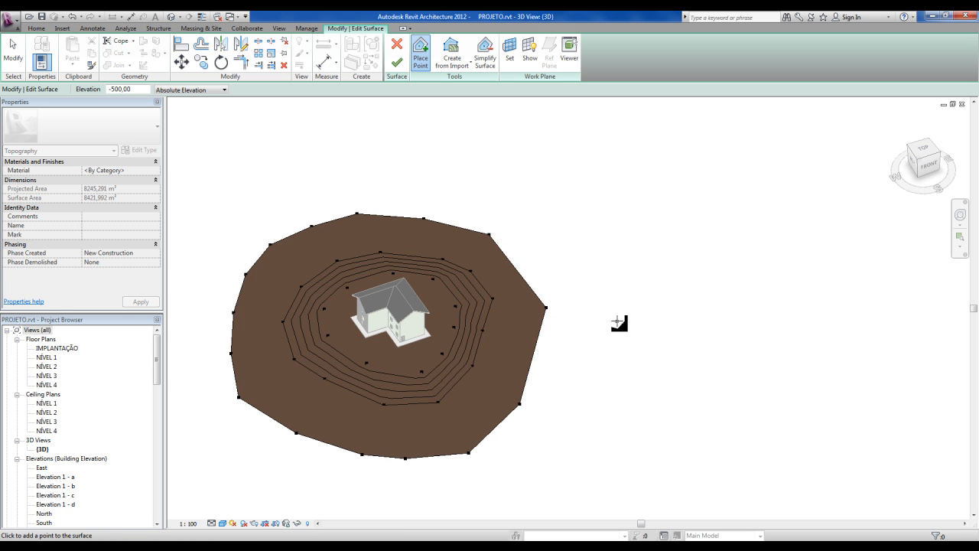
{"action": "mouse_move", "coordinate": [620, 323]}
{"action": "middle_mouse_down", "text": "shift"}
{"action": "mouse_move", "coordinate": [584, 201]}
{"action": "mouse_move", "coordinate": [594, 145]}
{"action": "mouse_move", "coordinate": [618, 308]}
{"action": "middle_mouse_up", "text": "shift"}
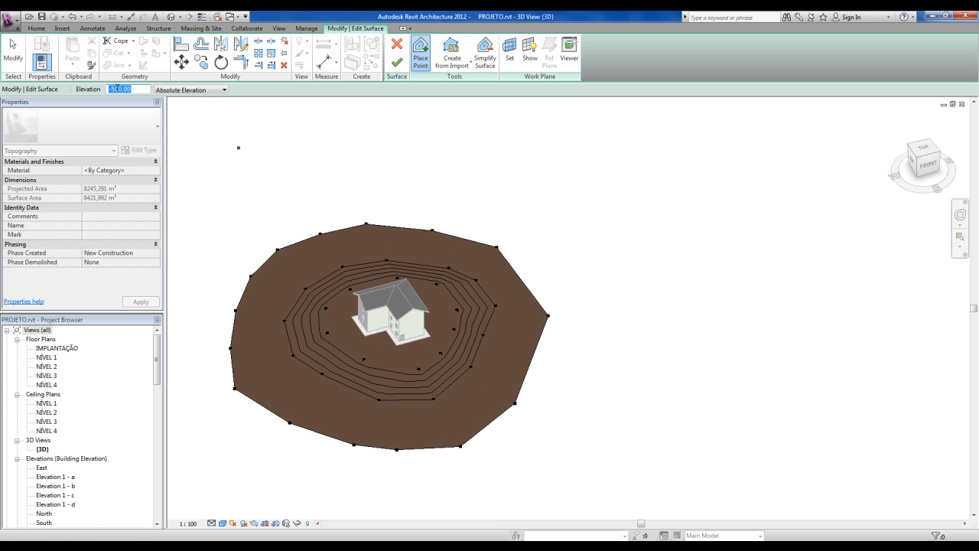
{"action": "left_click", "coordinate": [133, 90]}
{"action": "middle_click_drag", "start_coordinate": [515, 280], "coordinate": [478, 317], "text": "shift"}
{"action": "left_click", "coordinate": [623, 224]}
{"action": "left_click", "coordinate": [614, 277]}
{"action": "left_click", "coordinate": [650, 310]}
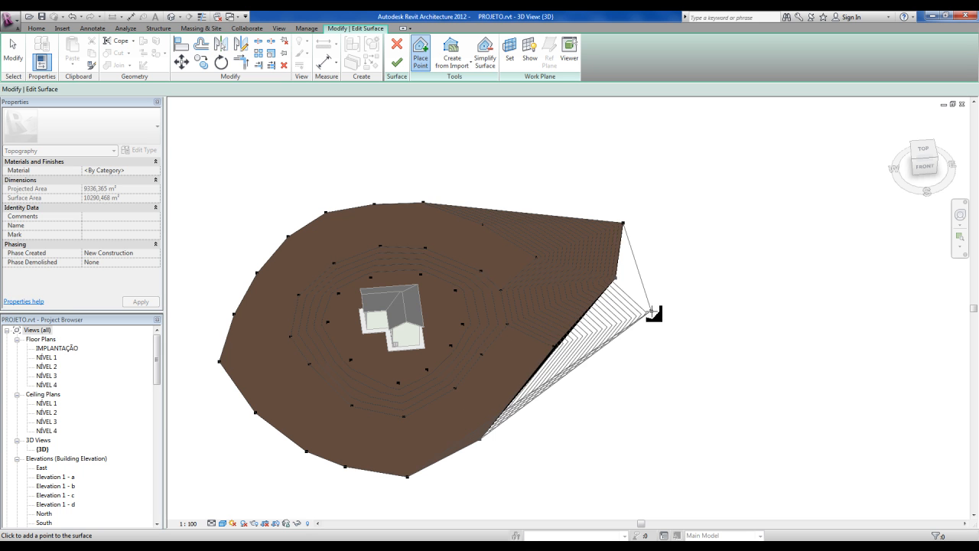
{"action": "left_click", "coordinate": [679, 370]}
{"action": "left_click", "coordinate": [654, 427]}
{"action": "left_click", "coordinate": [645, 476]}
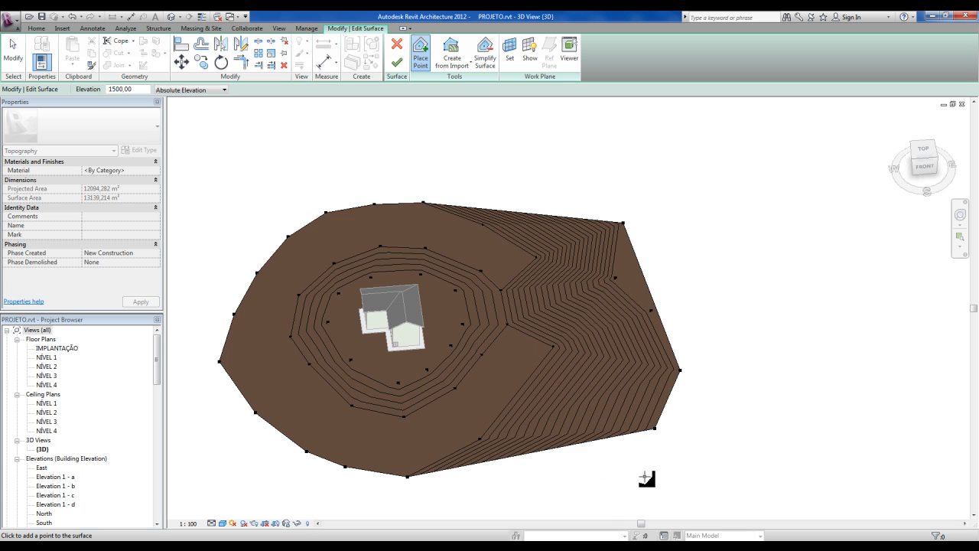
{"action": "left_click", "coordinate": [601, 503]}
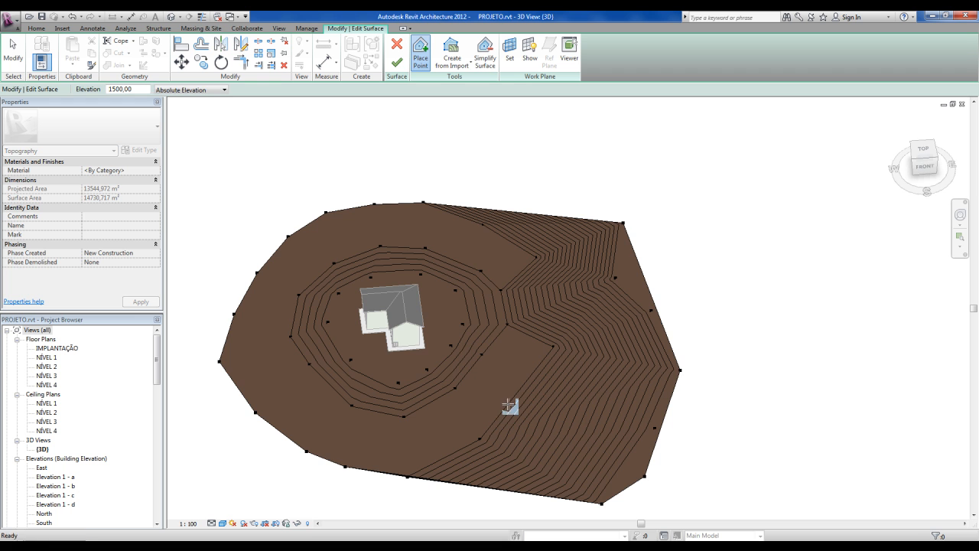
Step: Finish the toposurface and inspect the terrain around the house from several angles
{"action": "key", "text": "Escape"}
{"action": "middle_click_drag", "start_coordinate": [423, 433], "coordinate": [574, 352], "text": "shift"}
{"action": "scroll", "coordinate": [437, 434], "scroll_direction": "up", "scroll_amount": 2}
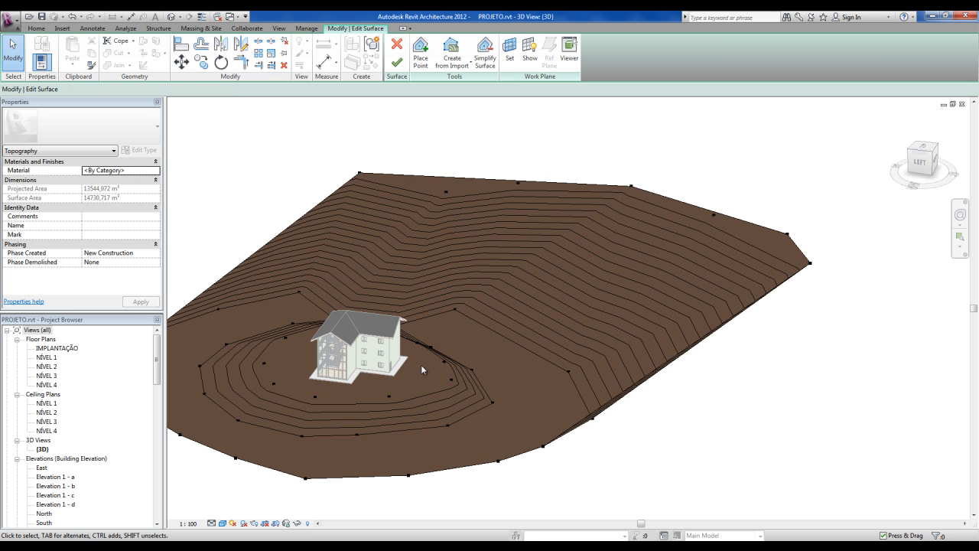
{"action": "left_click", "coordinate": [398, 64]}
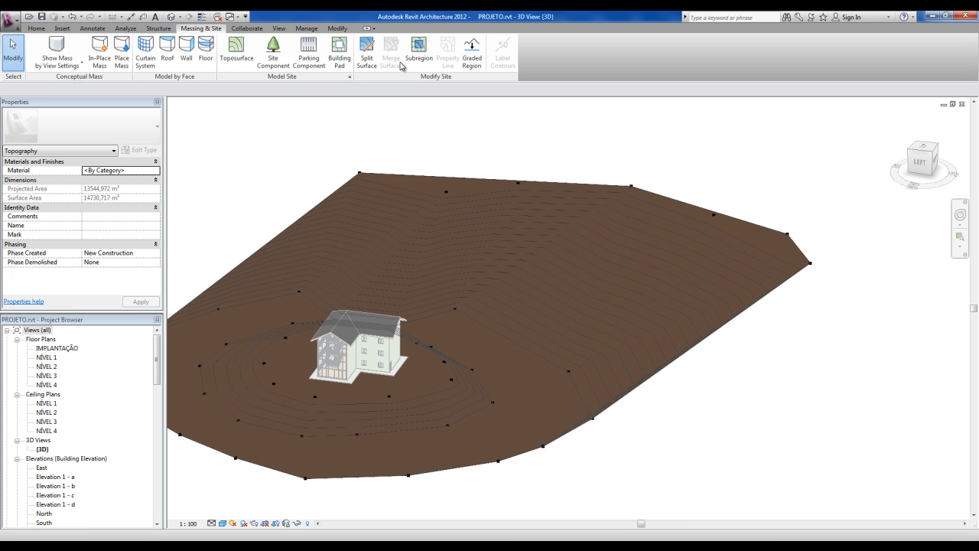
{"action": "middle_click_drag", "start_coordinate": [706, 402], "coordinate": [666, 459], "text": "shift"}
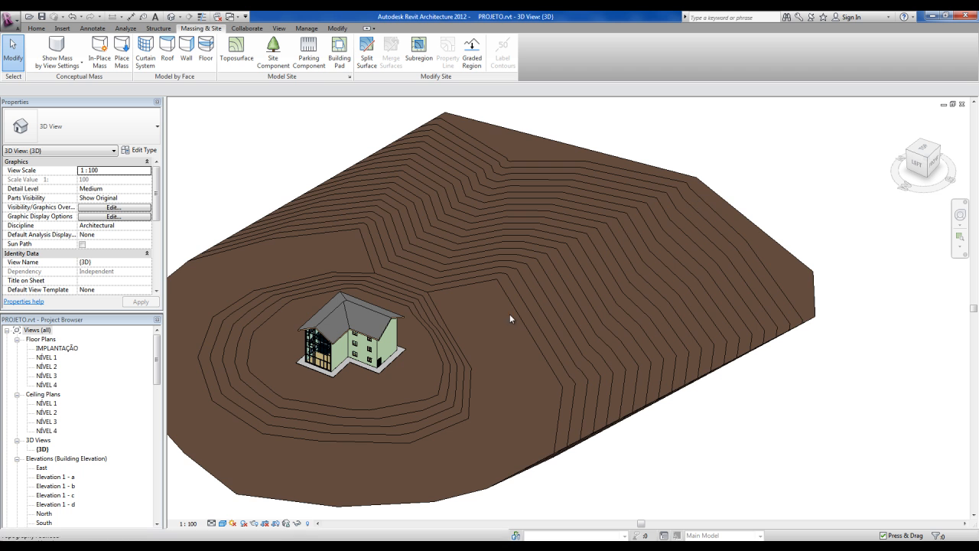
{"action": "middle_click_drag", "start_coordinate": [445, 362], "coordinate": [412, 387], "text": "shift"}
{"action": "scroll", "coordinate": [446, 381], "scroll_direction": "up", "scroll_amount": 4}
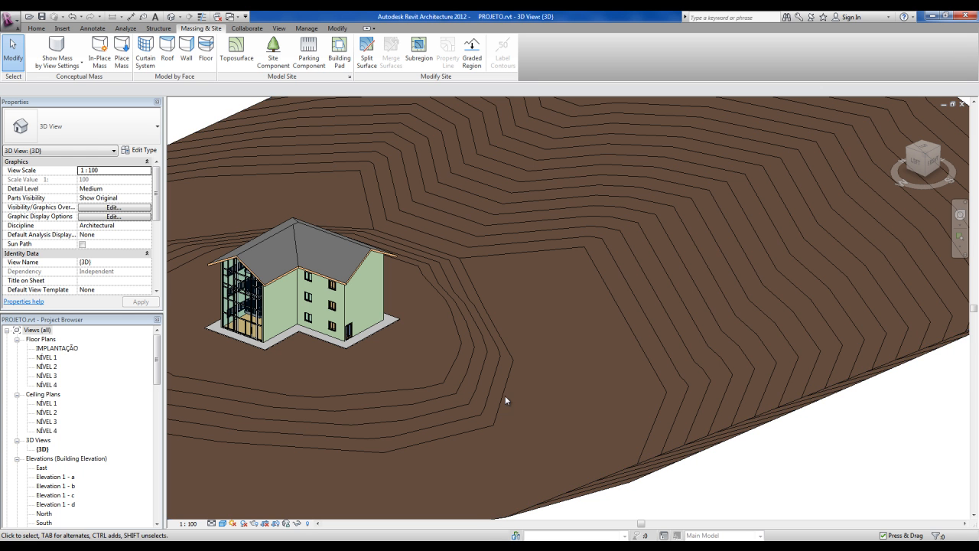
{"action": "scroll", "coordinate": [477, 380], "scroll_direction": "down", "scroll_amount": 4}
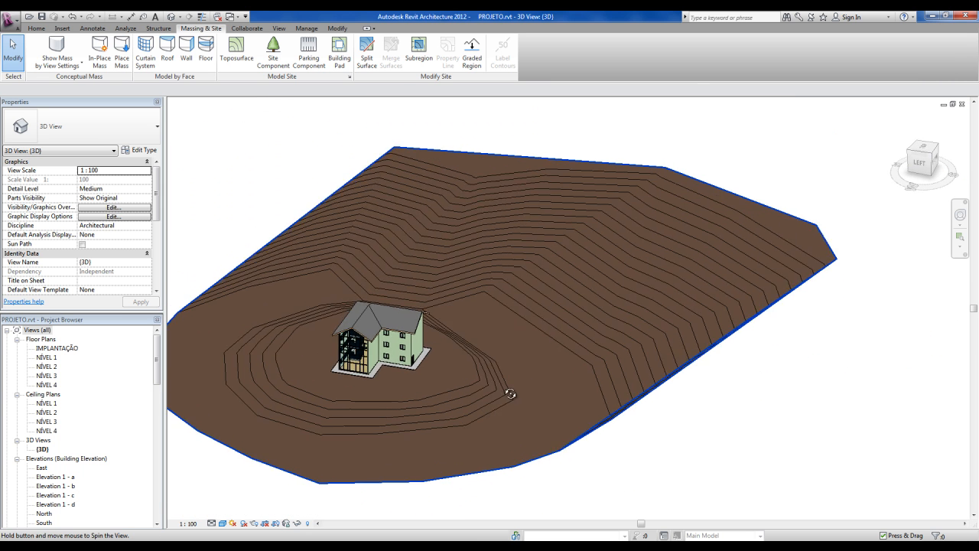
Step: Open the IMPLANTAÇÃO floor plan, and from its horizontal section mark open the Section 1 view
{"action": "double_click", "coordinate": [54, 348]}
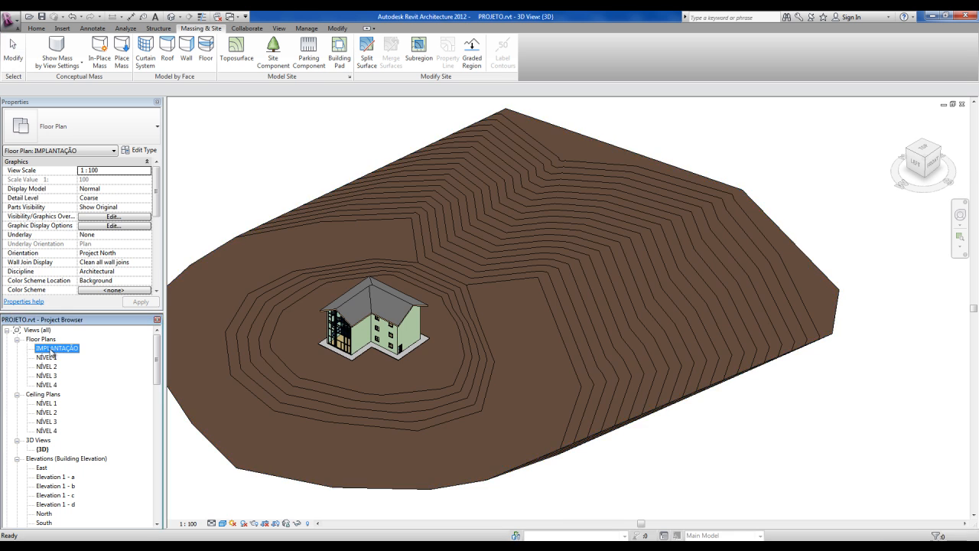
{"action": "scroll", "coordinate": [809, 306], "scroll_direction": "up", "scroll_amount": 2}
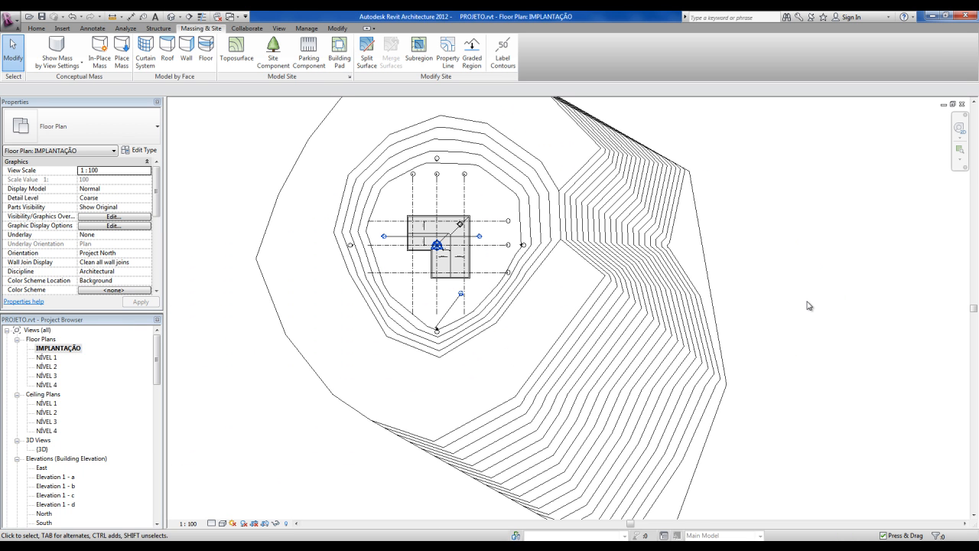
{"action": "middle_click_drag", "start_coordinate": [290, 386], "coordinate": [312, 411]}
{"action": "scroll", "coordinate": [405, 261], "scroll_direction": "up", "scroll_amount": 4}
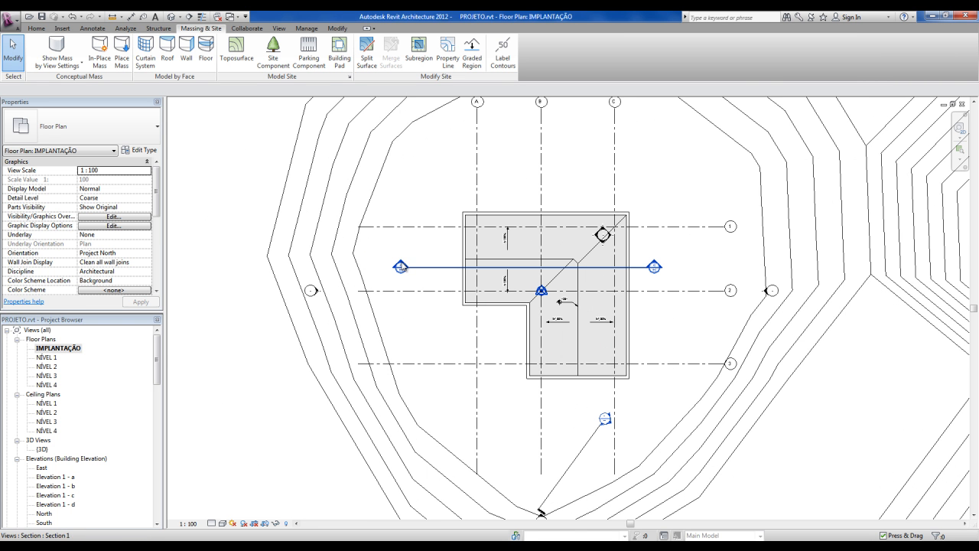
{"action": "double_click", "coordinate": [400, 266]}
{"action": "middle_click_drag", "start_coordinate": [436, 341], "coordinate": [450, 235]}
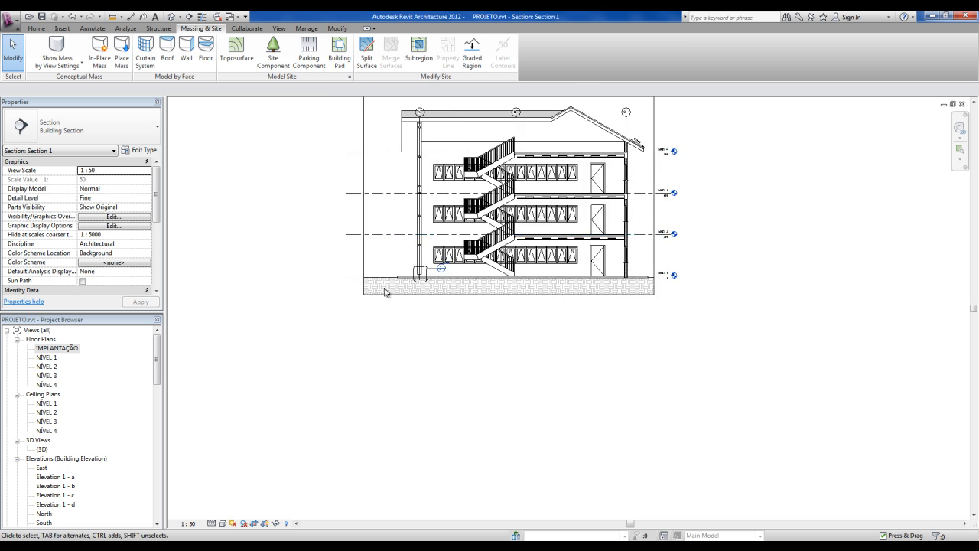
Step: Enlarge the section's crop region well beyond the building on both sides and further down below the ground
{"action": "scroll", "coordinate": [390, 305], "scroll_direction": "up", "scroll_amount": 2}
{"action": "scroll", "coordinate": [420, 275], "scroll_direction": "up", "scroll_amount": 1}
{"action": "left_click", "coordinate": [425, 295]}
{"action": "scroll", "coordinate": [425, 295], "scroll_direction": "down", "scroll_amount": 3}
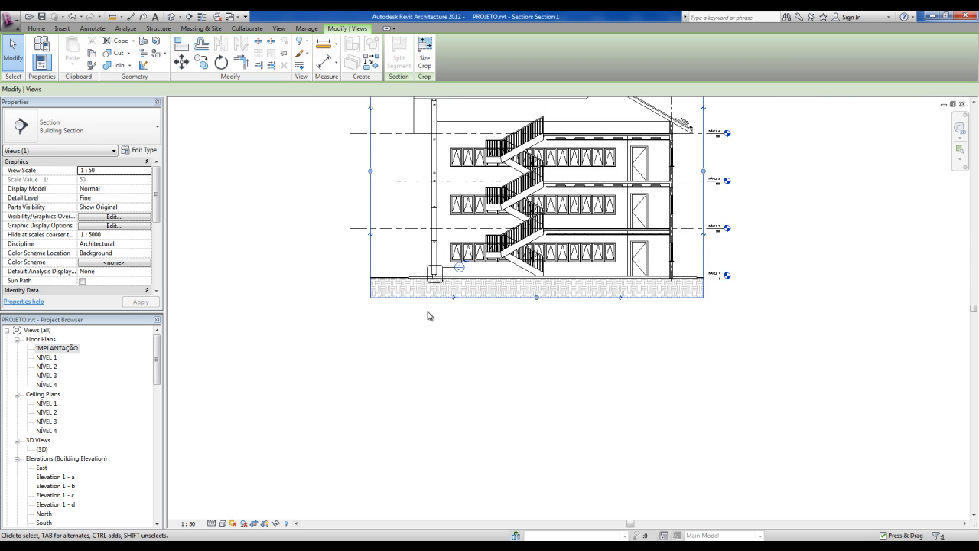
{"action": "left_click_drag", "start_coordinate": [415, 280], "coordinate": [284, 283]}
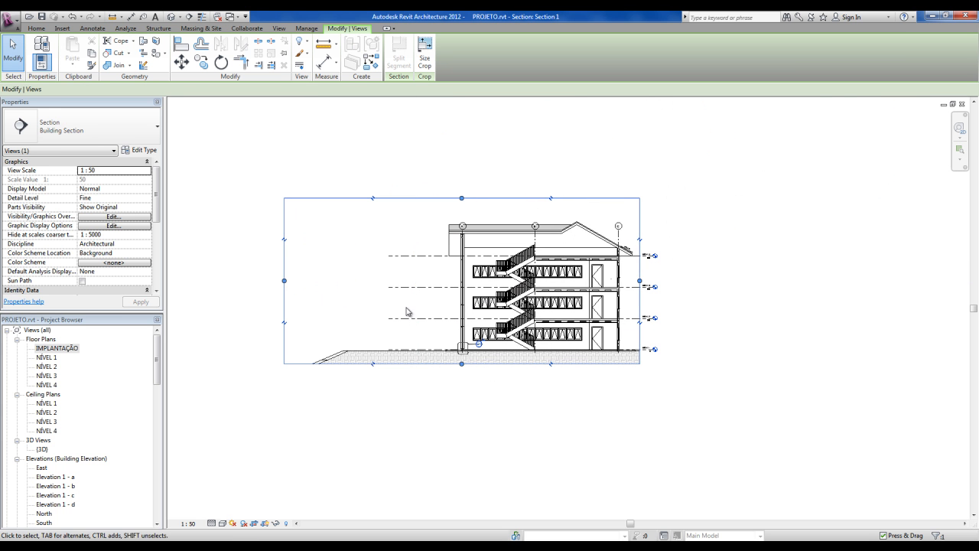
{"action": "left_click_drag", "start_coordinate": [636, 283], "coordinate": [783, 283]}
{"action": "left_click_drag", "start_coordinate": [535, 370], "coordinate": [531, 436]}
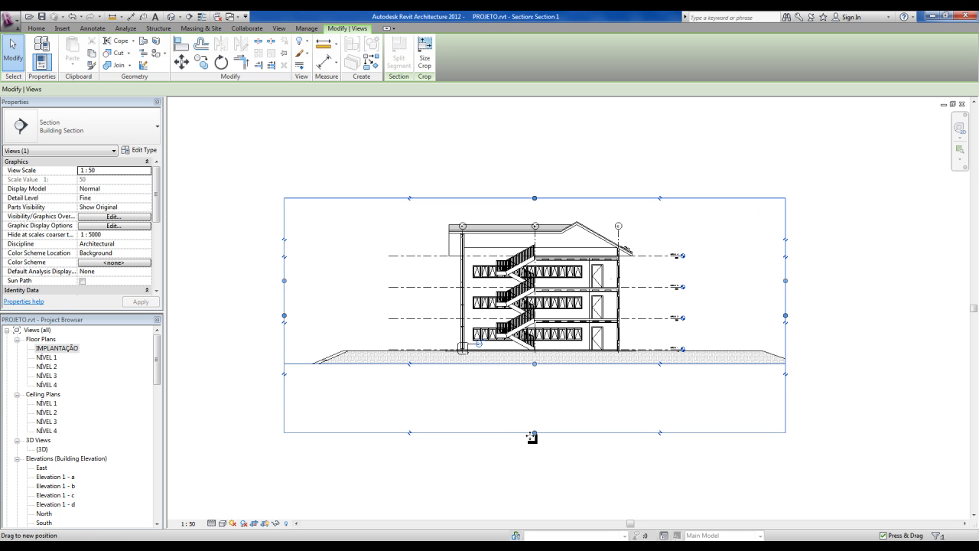
Step: Extend the Section 1 crop region further outward on the side where the terrain slopes down
{"action": "left_click", "coordinate": [463, 476]}
{"action": "left_click", "coordinate": [282, 334]}
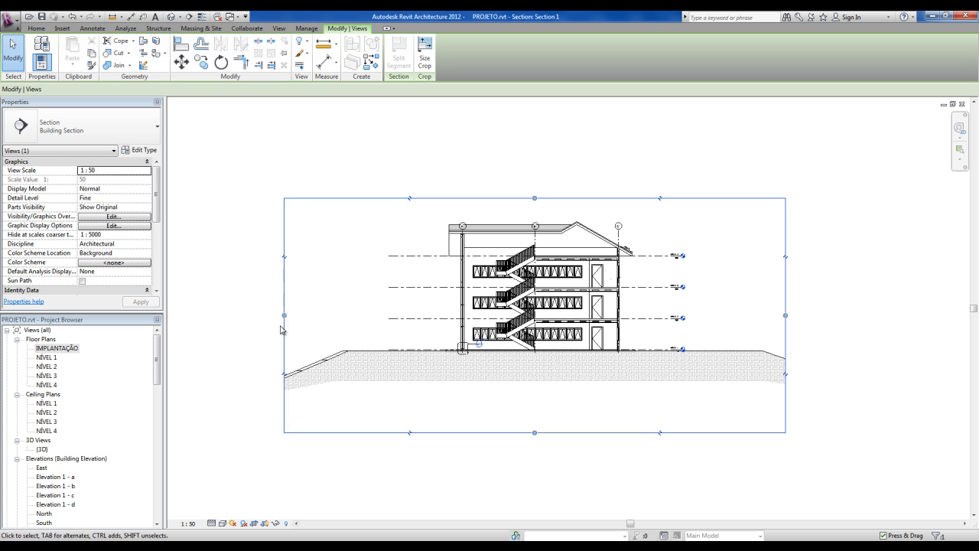
{"action": "left_click_drag", "start_coordinate": [283, 317], "coordinate": [239, 317]}
{"action": "left_click", "coordinate": [305, 468]}
Step: Set the elevation of the poche base to -2000 in the site settings to deepen the earth fill in section
{"action": "scroll", "coordinate": [339, 408], "scroll_direction": "up", "scroll_amount": 5}
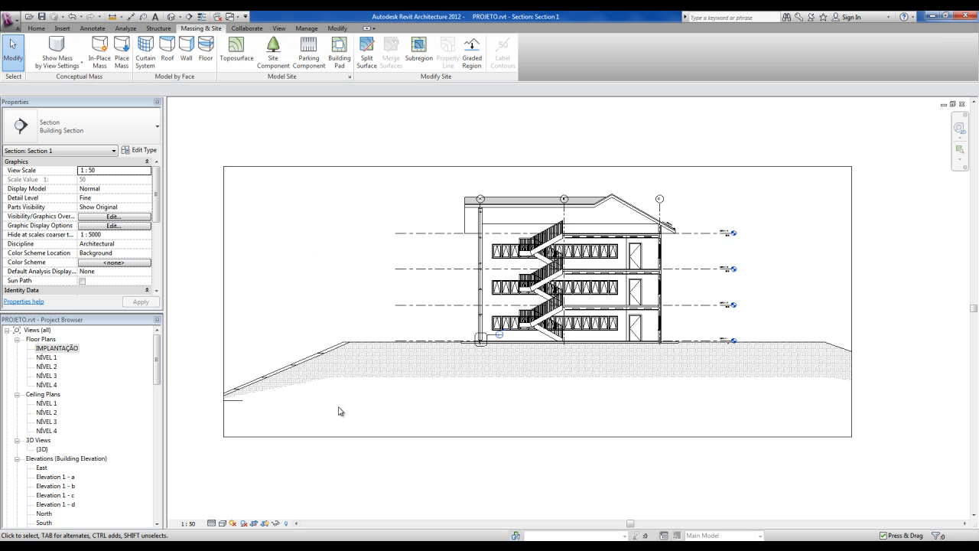
{"action": "middle_click_drag", "start_coordinate": [426, 329], "coordinate": [553, 334]}
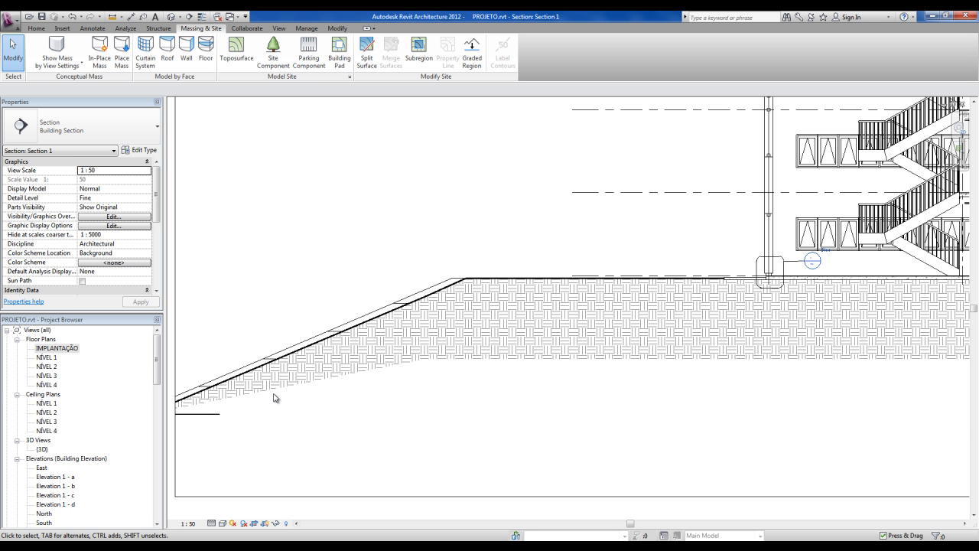
{"action": "scroll", "coordinate": [449, 359], "scroll_direction": "down", "scroll_amount": 4}
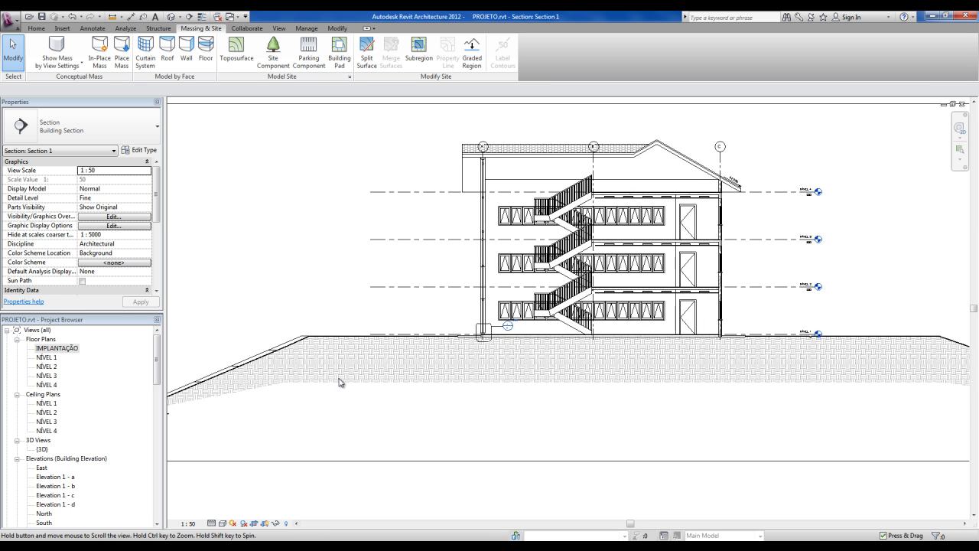
{"action": "middle_click_drag", "start_coordinate": [341, 383], "coordinate": [387, 387]}
{"action": "scroll", "coordinate": [383, 378], "scroll_direction": "up", "scroll_amount": 2}
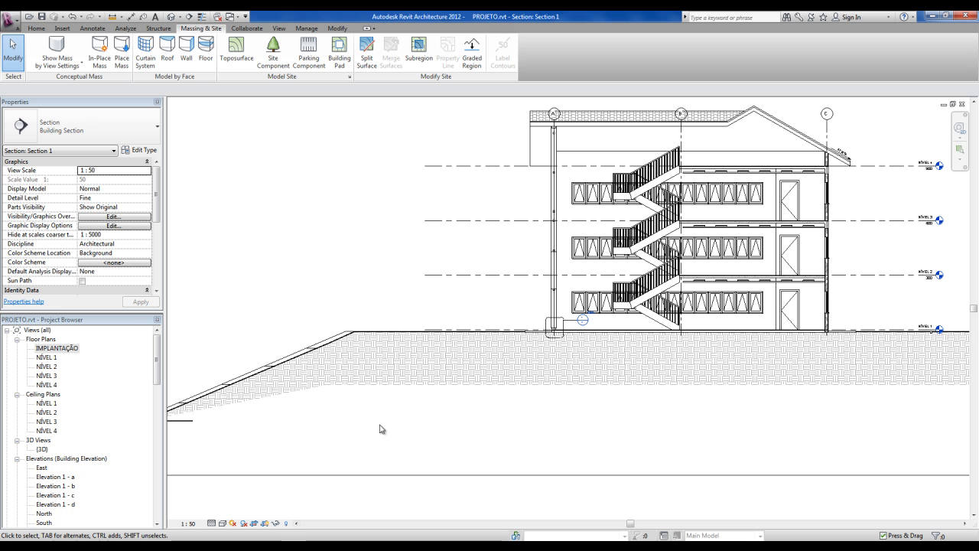
{"action": "left_click", "coordinate": [199, 32]}
{"action": "left_click", "coordinate": [350, 78]}
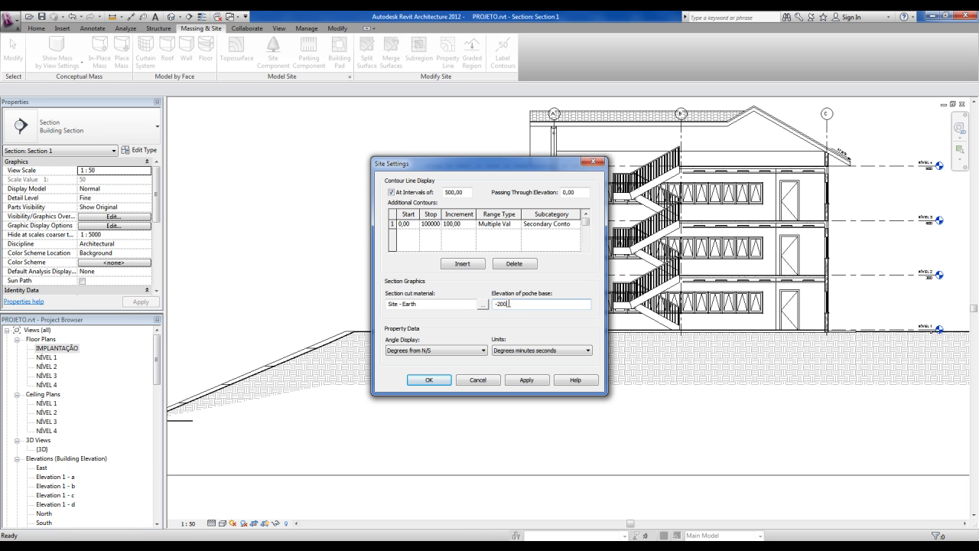
{"action": "left_click", "coordinate": [429, 380]}
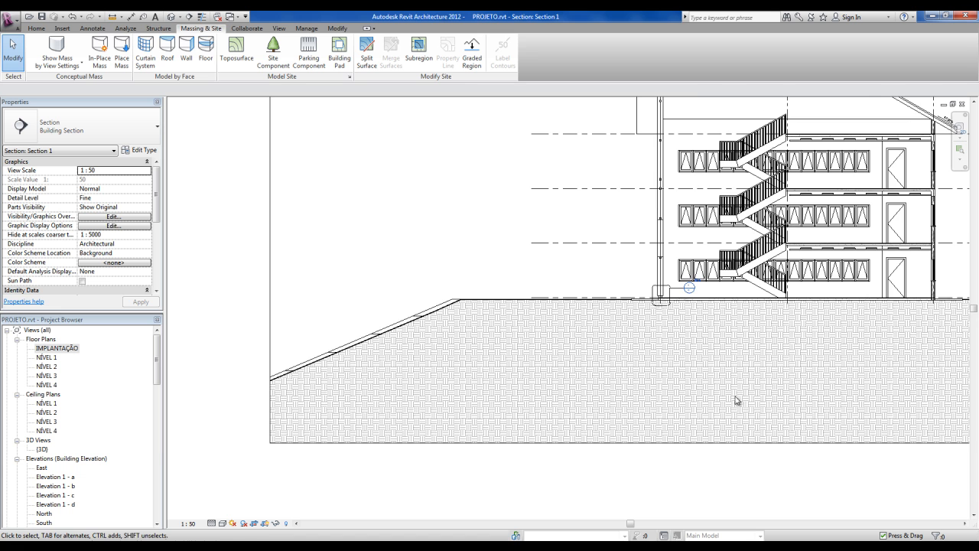
{"action": "scroll", "coordinate": [402, 422], "scroll_direction": "down", "scroll_amount": 3}
{"action": "middle_click_drag", "start_coordinate": [690, 384], "coordinate": [725, 400]}
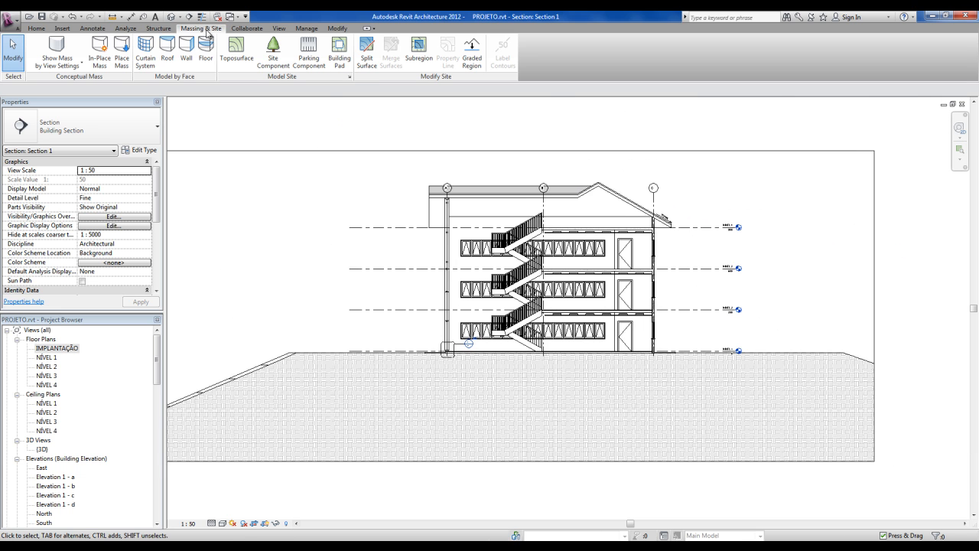
Step: Open the 3D view and assign the Site - Grass material to the toposurface
{"action": "left_click", "coordinate": [172, 16]}
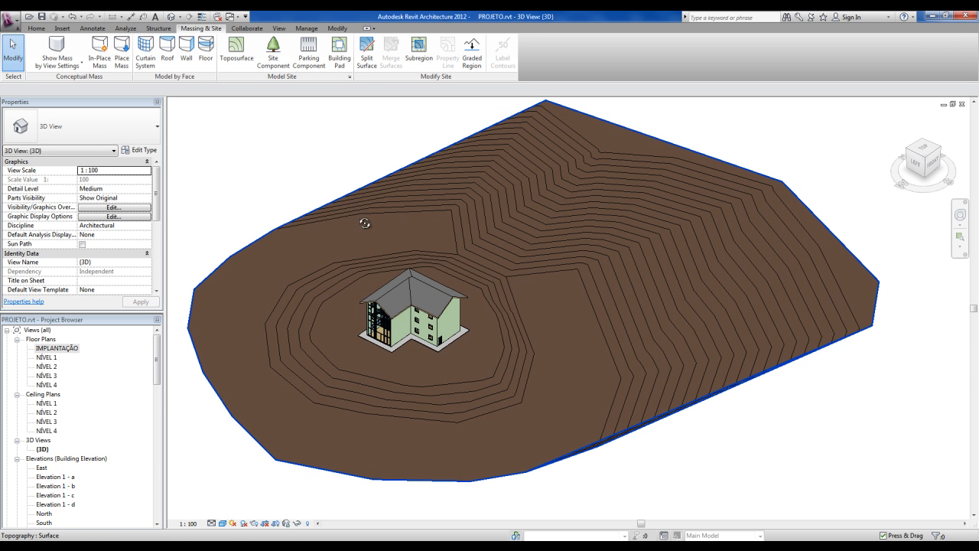
{"action": "middle_click_drag", "start_coordinate": [390, 179], "coordinate": [413, 170]}
{"action": "left_click", "coordinate": [433, 190]}
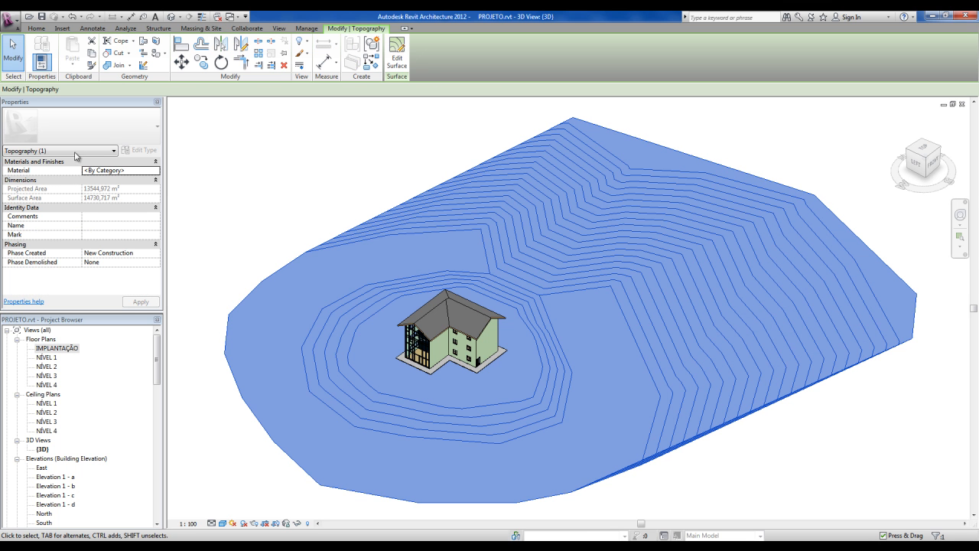
{"action": "left_click", "coordinate": [106, 169]}
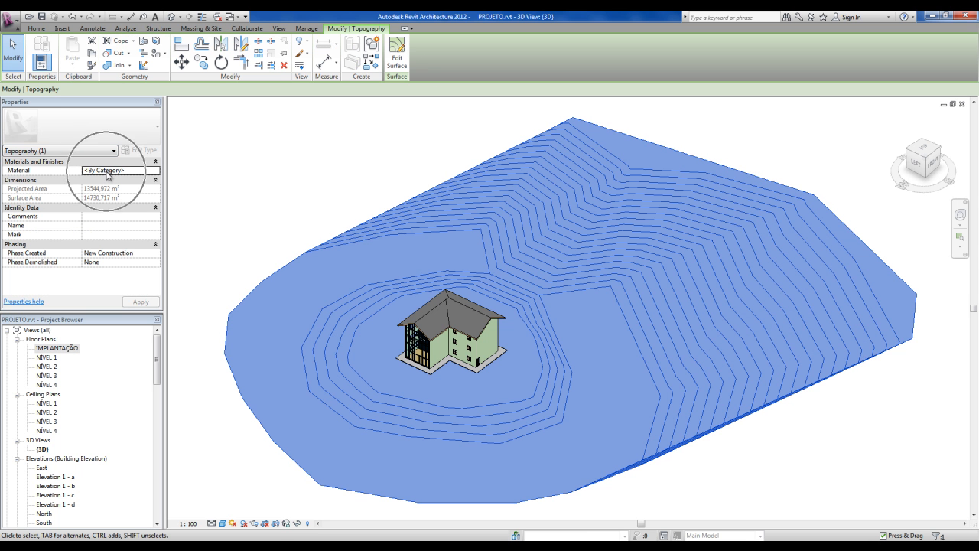
{"action": "left_click", "coordinate": [156, 170]}
{"action": "left_click_drag", "start_coordinate": [448, 176], "coordinate": [449, 353]}
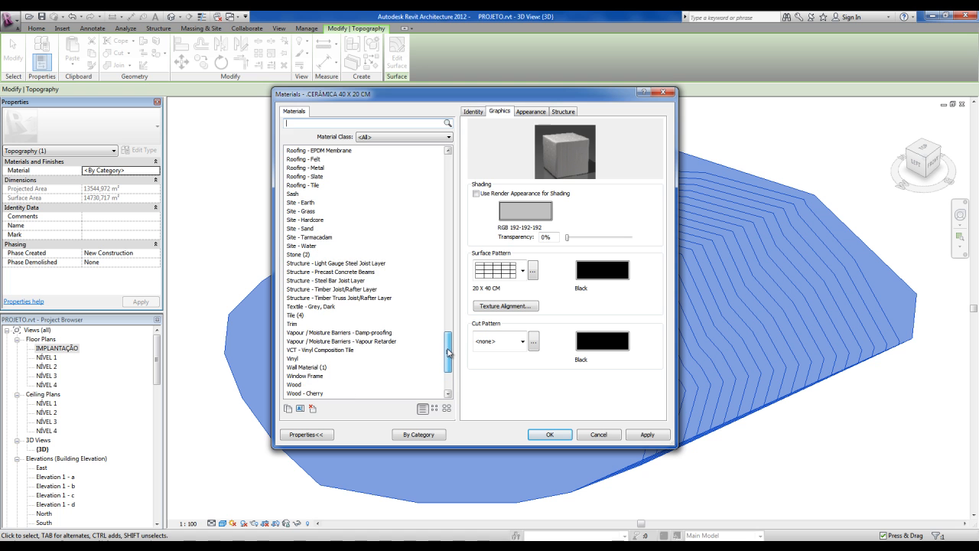
{"action": "left_click", "coordinate": [300, 211]}
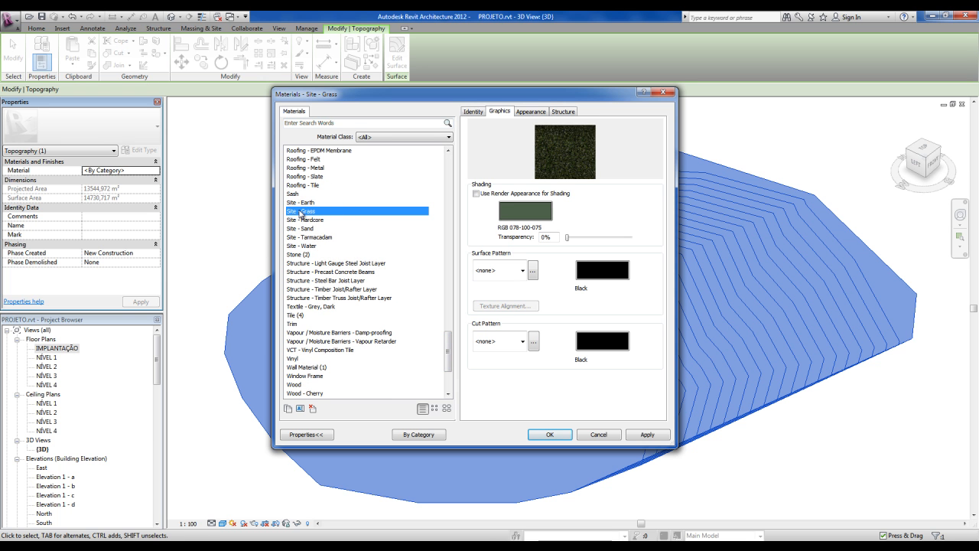
{"action": "left_click", "coordinate": [549, 435]}
{"action": "left_click", "coordinate": [735, 497]}
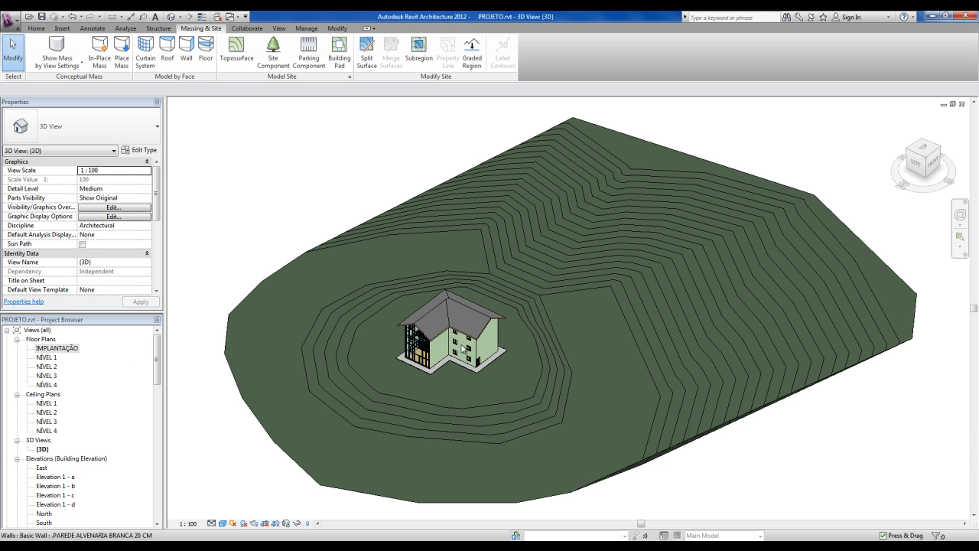
Step: Open Section 1 from its mark in the IMPLANTAÇÃO floor plan and look closely at the terrain's cut hatch
{"action": "double_click", "coordinate": [52, 348]}
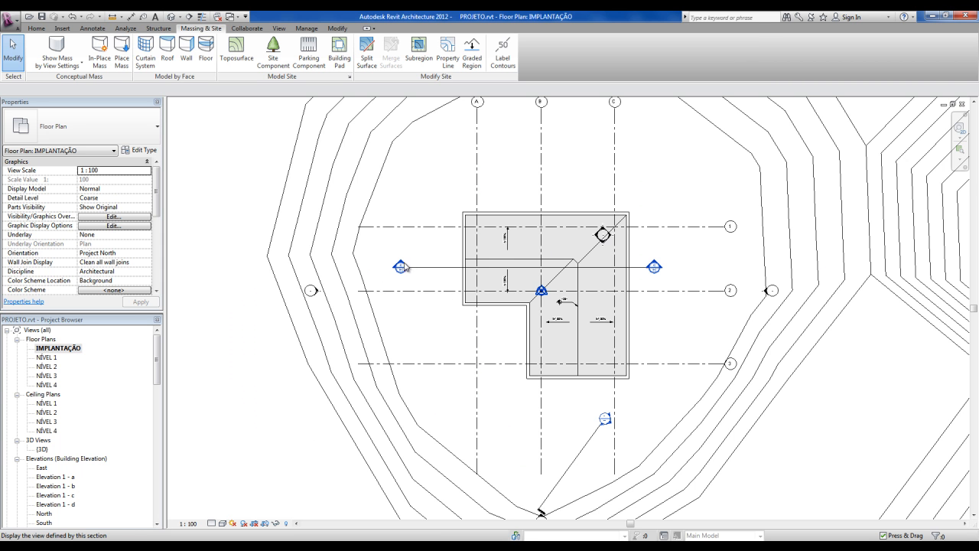
{"action": "double_click", "coordinate": [403, 267]}
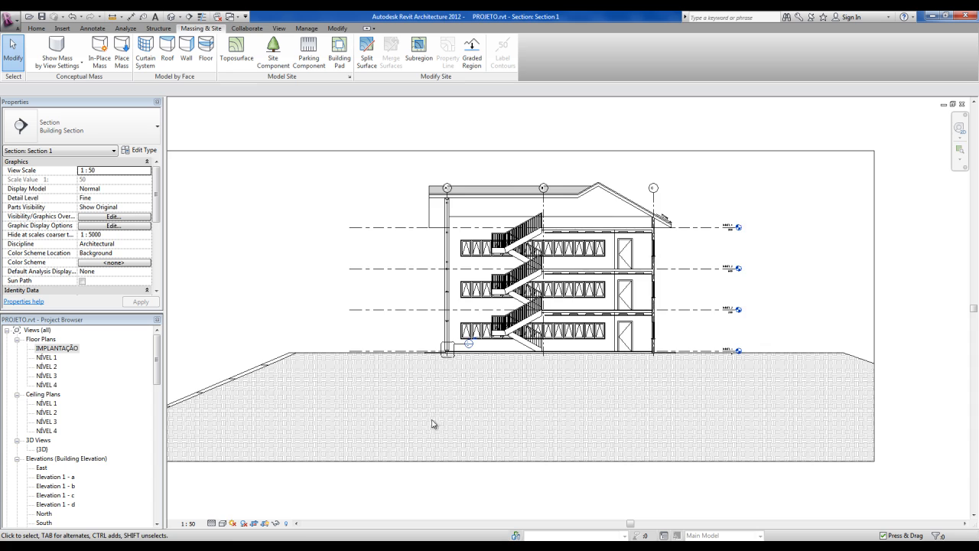
{"action": "middle_click_drag", "start_coordinate": [432, 424], "coordinate": [527, 402]}
{"action": "scroll", "coordinate": [434, 387], "scroll_direction": "up", "scroll_amount": 5}
{"action": "middle_click_drag", "start_coordinate": [432, 384], "coordinate": [527, 352]}
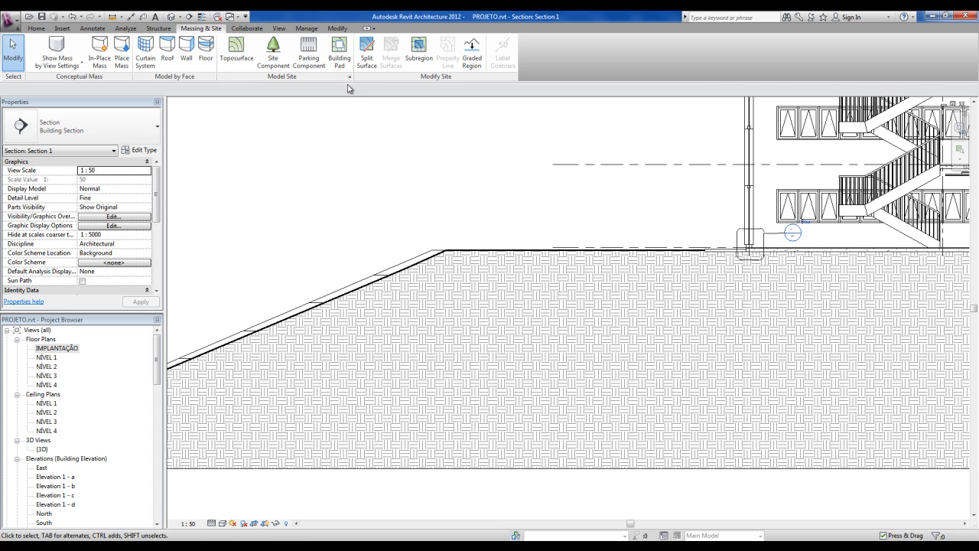
{"action": "key", "text": "ctrl"}
{"action": "key", "text": "ctrl"}
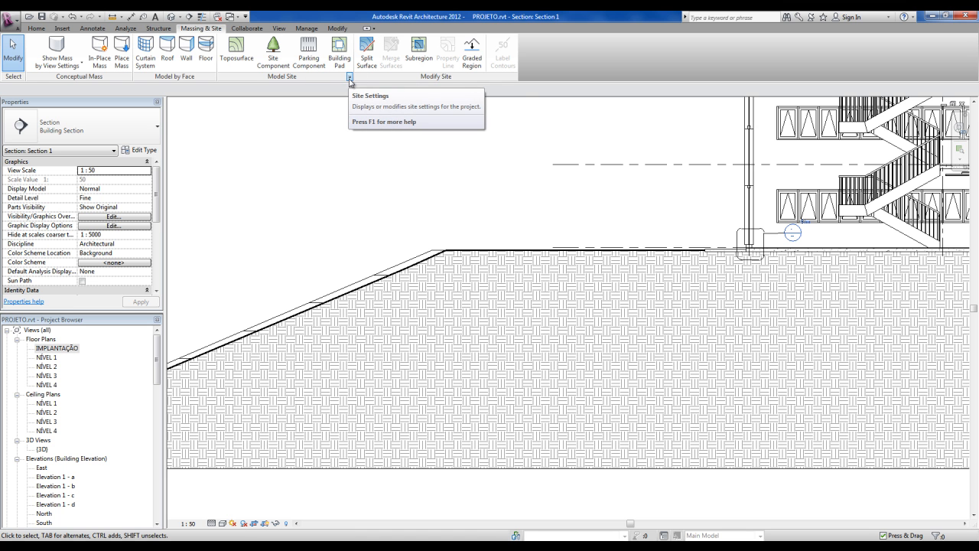
Step: Select the toposurface in the section and check its assigned material, then clear the selection
{"action": "left_click", "coordinate": [399, 271]}
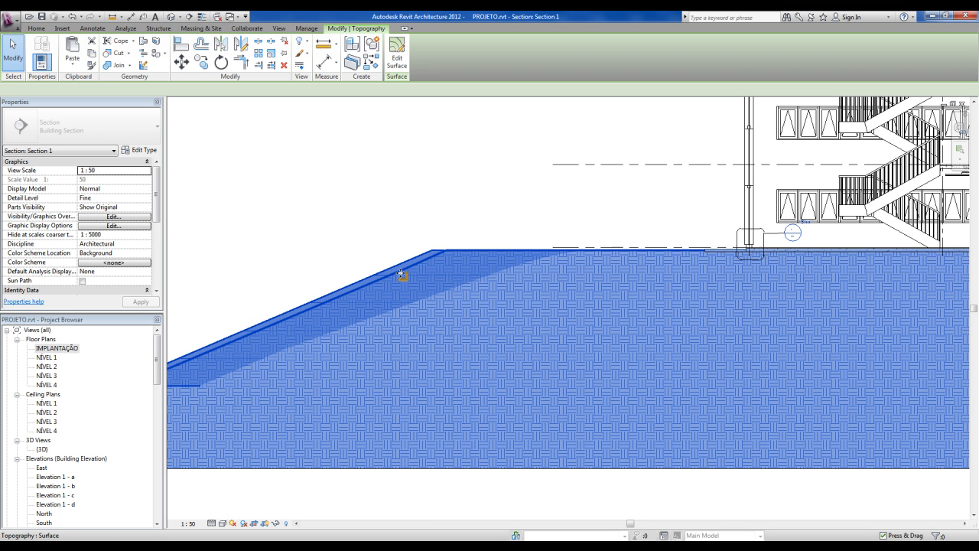
{"action": "key", "text": "ctrl"}
{"action": "key", "text": "ctrl"}
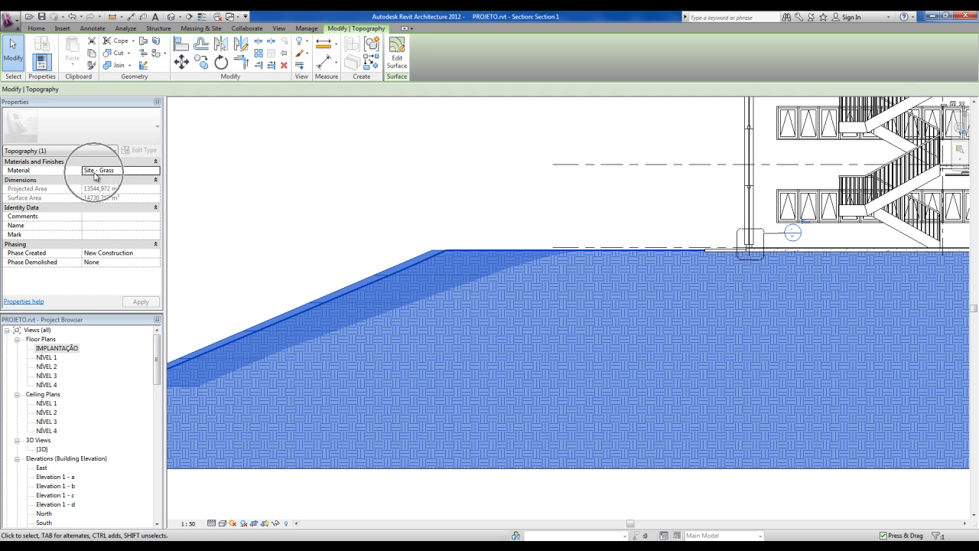
{"action": "left_click", "coordinate": [309, 166]}
{"action": "key", "text": "ctrl"}
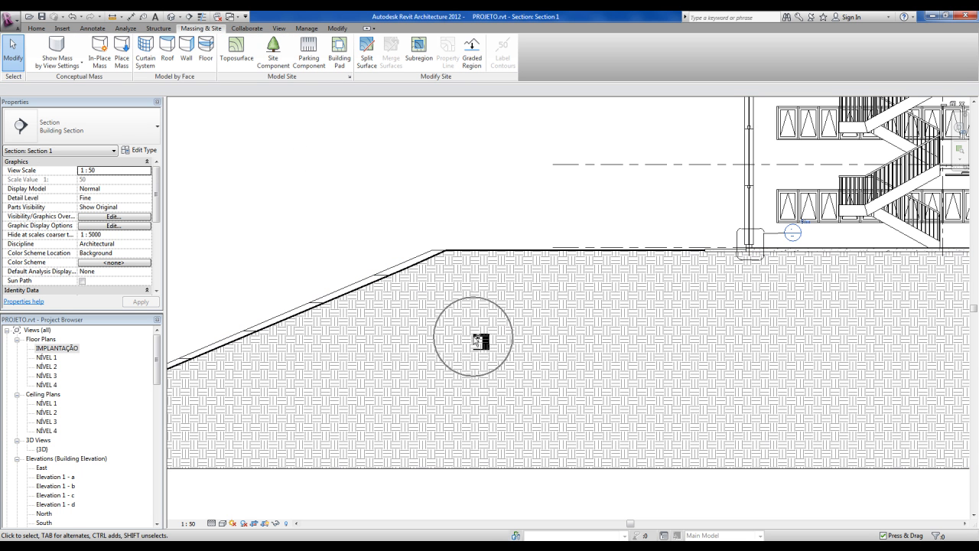
Step: Check the cut pattern of the Site - Grass material in the project materials and close them without changes
{"action": "left_click", "coordinate": [306, 28]}
{"action": "left_click", "coordinate": [44, 52]}
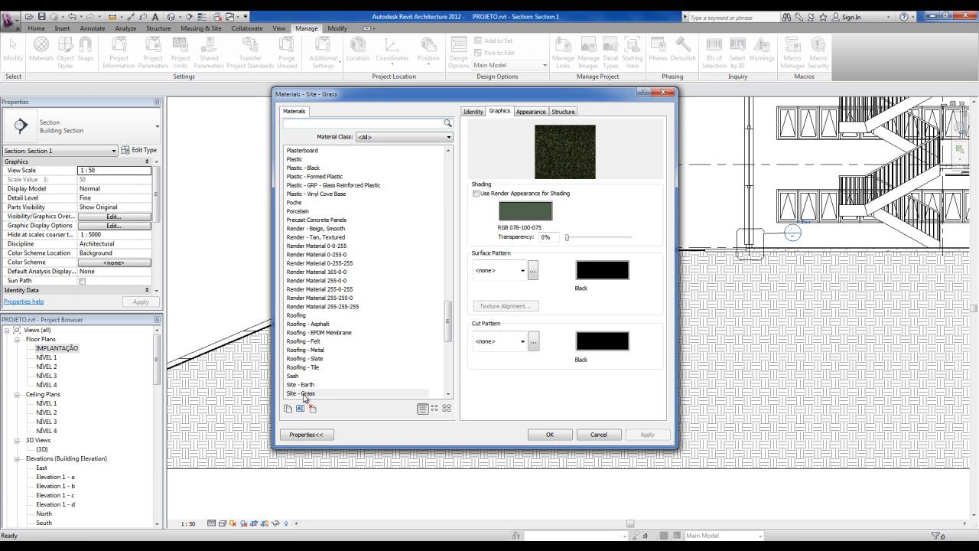
{"action": "left_click", "coordinate": [305, 395]}
{"action": "key", "text": "ctrl"}
{"action": "key", "text": "ctrl"}
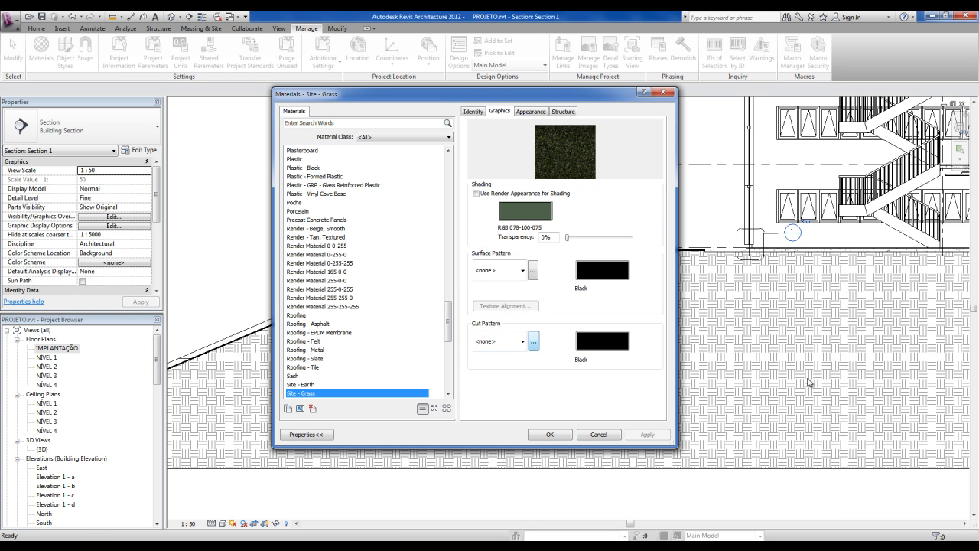
{"action": "key", "text": "ctrl"}
{"action": "key", "text": "ctrl"}
{"action": "left_click", "coordinate": [663, 93]}
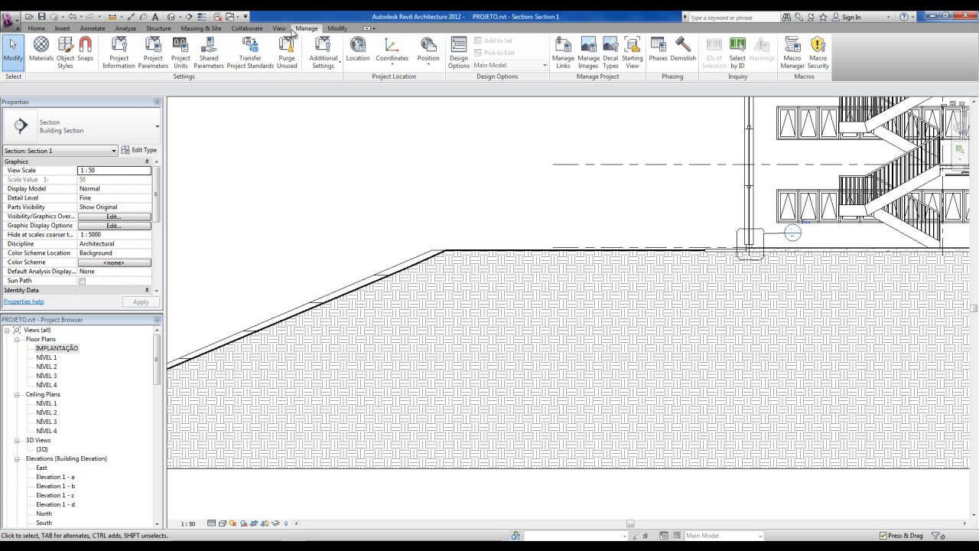
Step: In the site settings, change the cut pattern of the Site - Earth section cut material to Masonry - Brick
{"action": "left_click", "coordinate": [213, 28]}
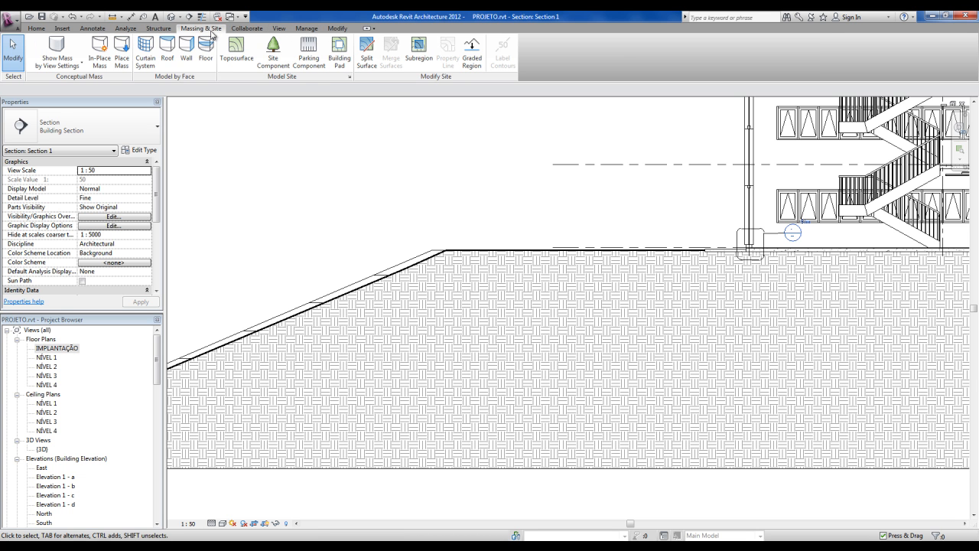
{"action": "left_click", "coordinate": [349, 78]}
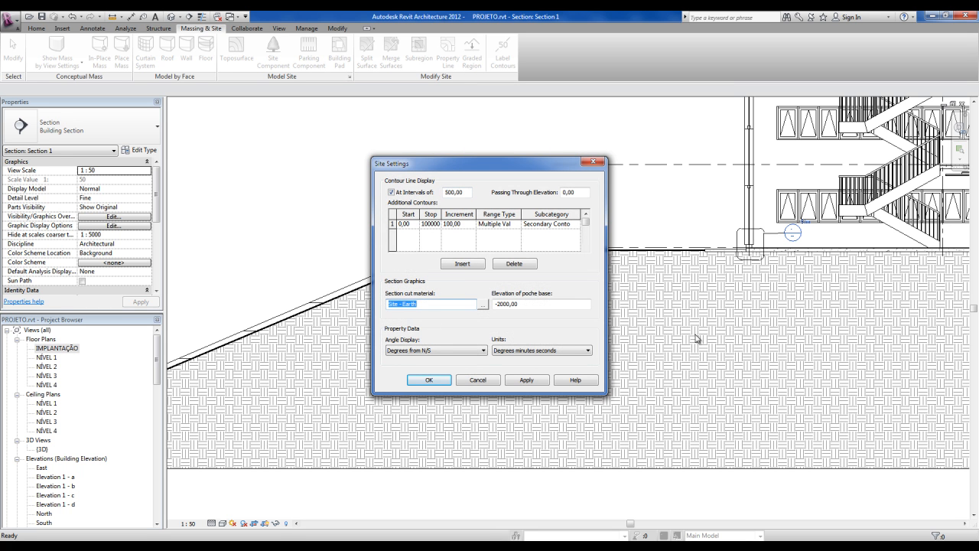
{"action": "key", "text": "ctrl"}
{"action": "key", "text": "ctrl"}
{"action": "key", "text": "ctrl"}
{"action": "key", "text": "ctrl"}
{"action": "left_click", "coordinate": [482, 303]}
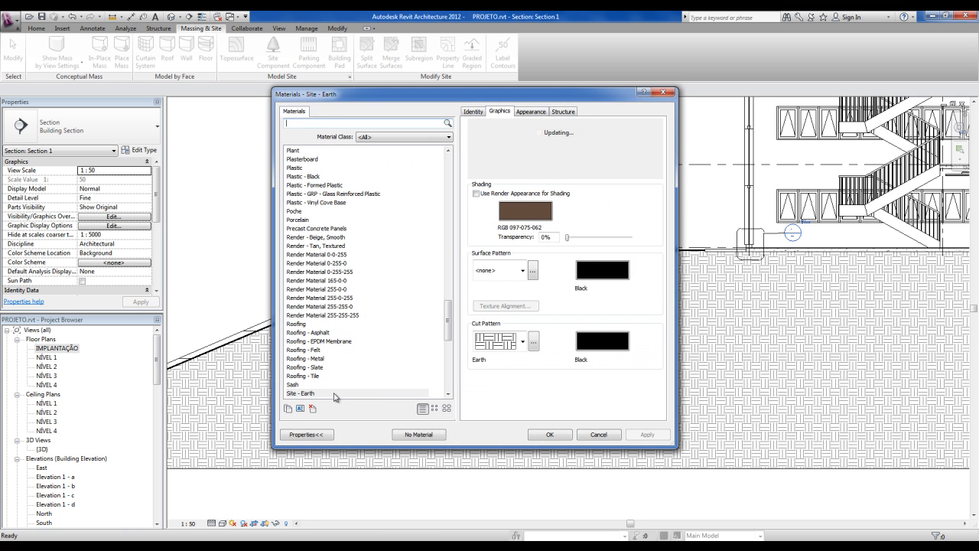
{"action": "key", "text": "ctrl"}
{"action": "key", "text": "ctrl"}
{"action": "left_click", "coordinate": [522, 342]}
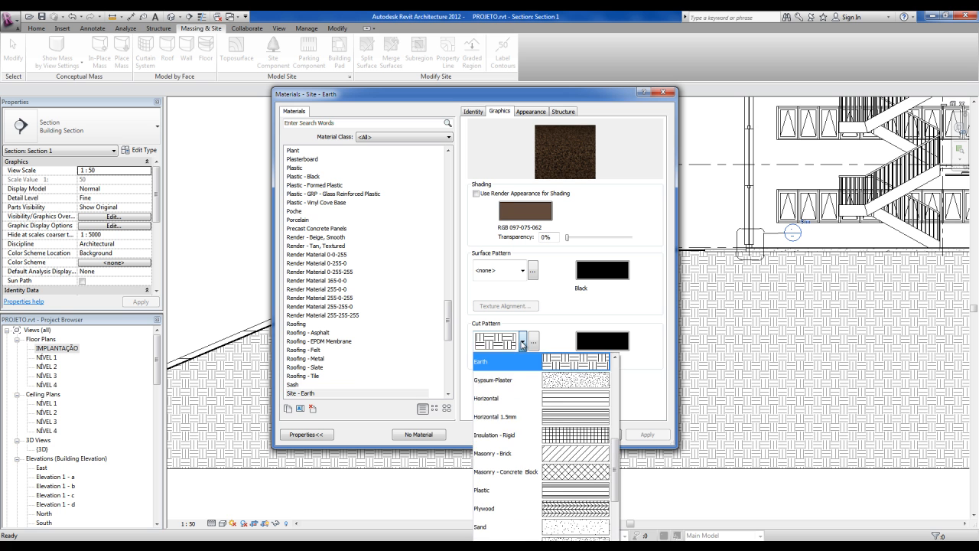
{"action": "left_click", "coordinate": [594, 459]}
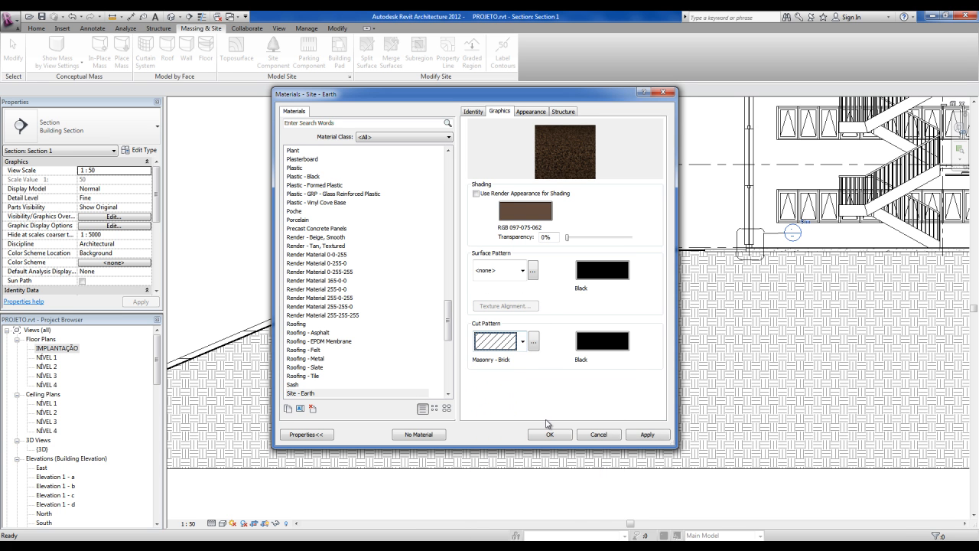
{"action": "left_click", "coordinate": [550, 435]}
{"action": "left_click", "coordinate": [429, 381]}
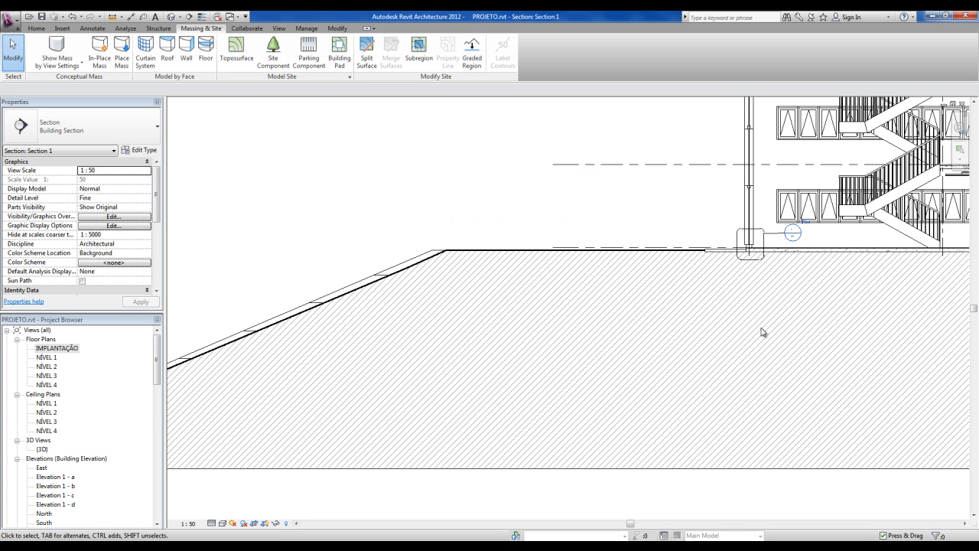
Step: Try Solid fill as the cut pattern of the Site - Earth section cut material and view the terrain in section
{"action": "left_click", "coordinate": [348, 78]}
{"action": "left_click", "coordinate": [481, 304]}
{"action": "left_click", "coordinate": [522, 344]}
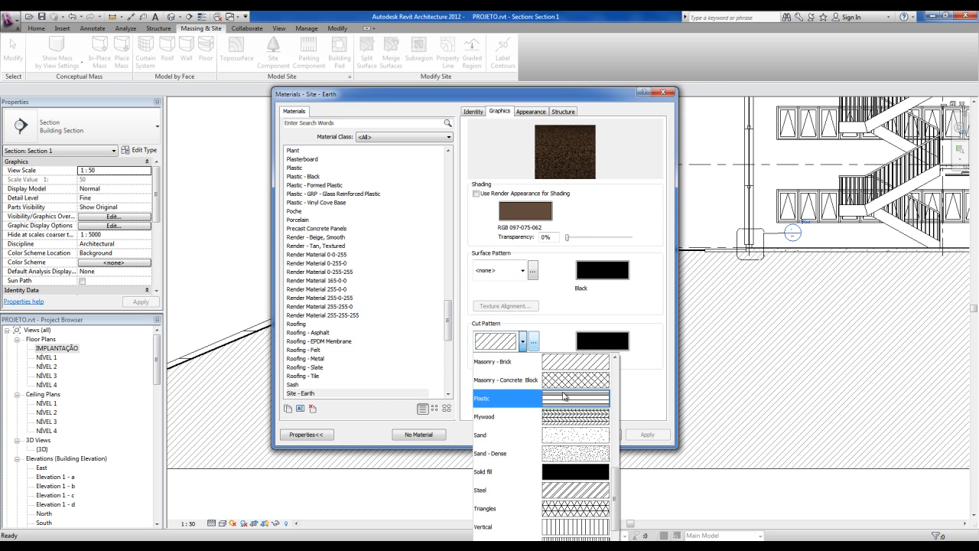
{"action": "left_click", "coordinate": [548, 469]}
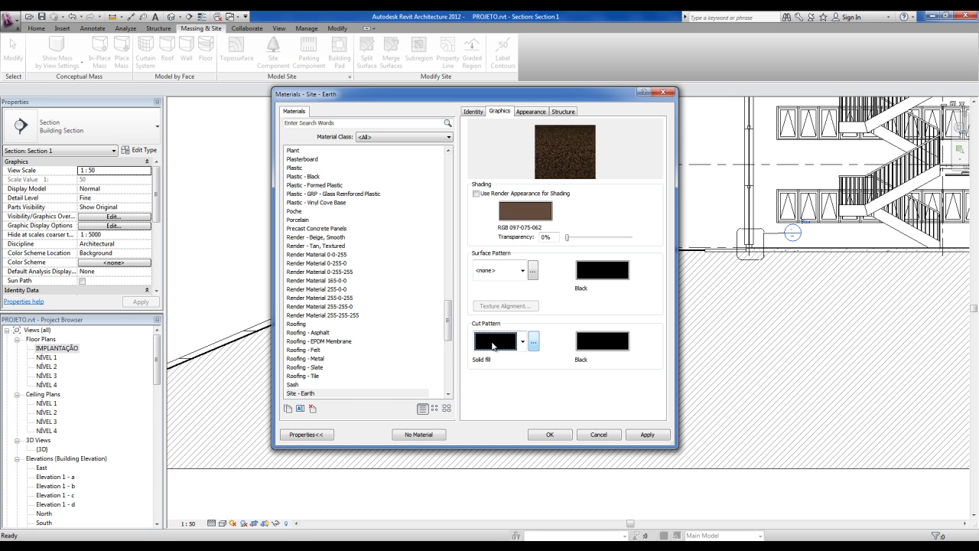
{"action": "left_click", "coordinate": [549, 435]}
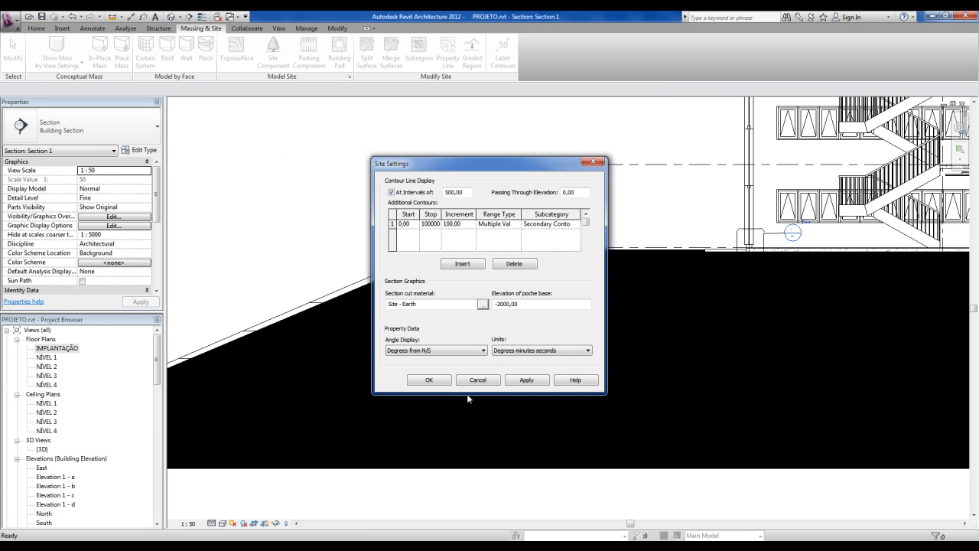
{"action": "left_click", "coordinate": [432, 380]}
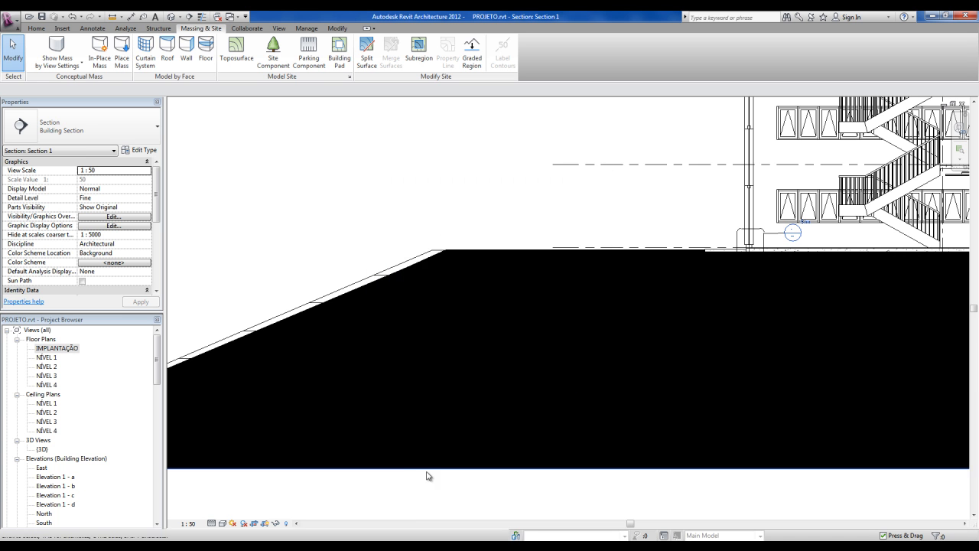
{"action": "scroll", "coordinate": [428, 407], "scroll_direction": "down", "scroll_amount": 5}
{"action": "middle_click_drag", "start_coordinate": [476, 393], "coordinate": [462, 390]}
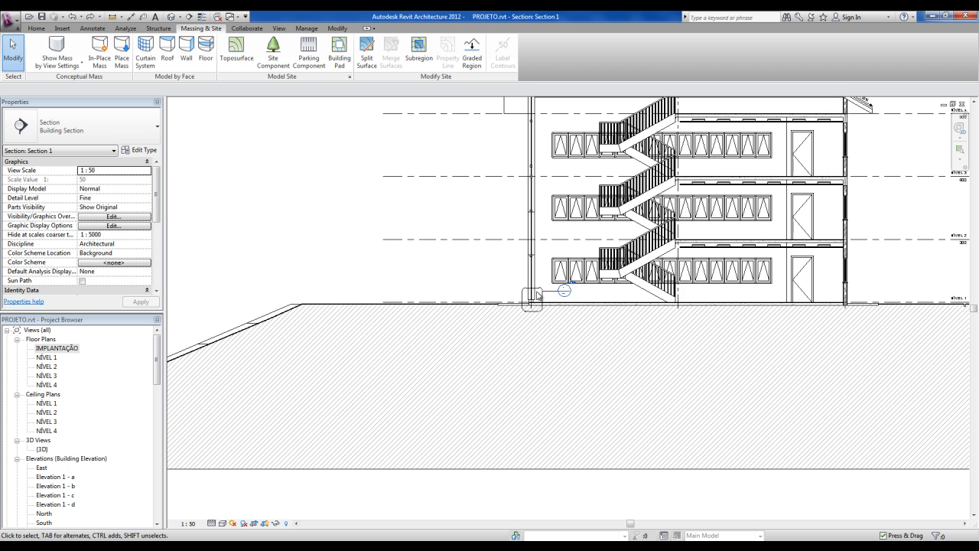
Step: Raise the lower edge of the section view's crop boundary so less earth shows beneath the house
{"action": "scroll", "coordinate": [470, 375], "scroll_direction": "down", "scroll_amount": 3}
{"action": "middle_click_drag", "start_coordinate": [369, 382], "coordinate": [365, 373]}
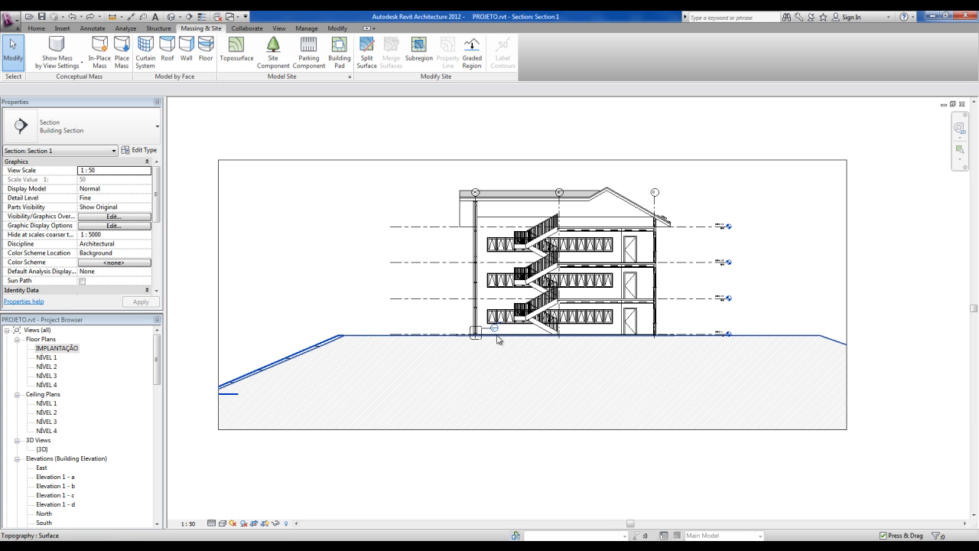
{"action": "scroll", "coordinate": [312, 397], "scroll_direction": "up", "scroll_amount": 1}
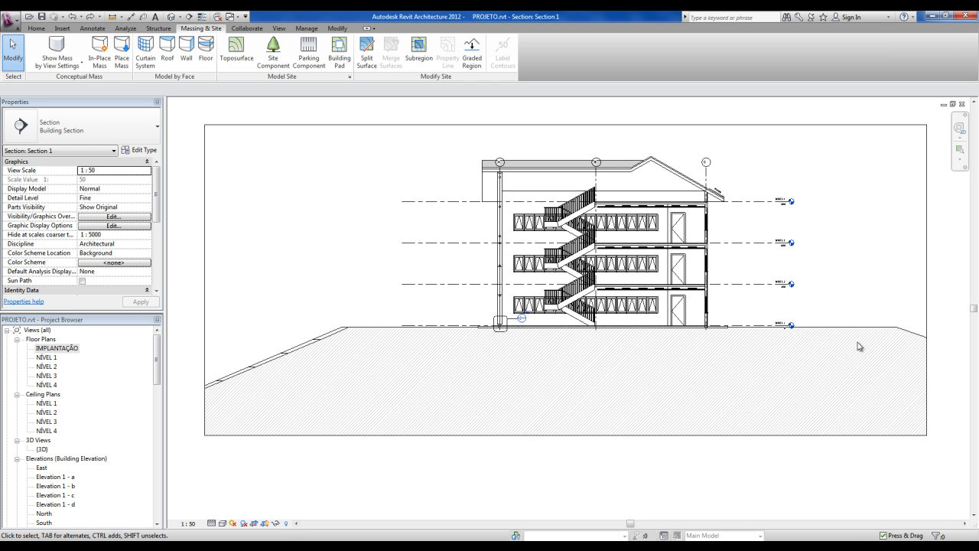
{"action": "left_click", "coordinate": [589, 436]}
{"action": "left_click_drag", "start_coordinate": [565, 435], "coordinate": [568, 358]}
{"action": "left_click", "coordinate": [542, 461]}
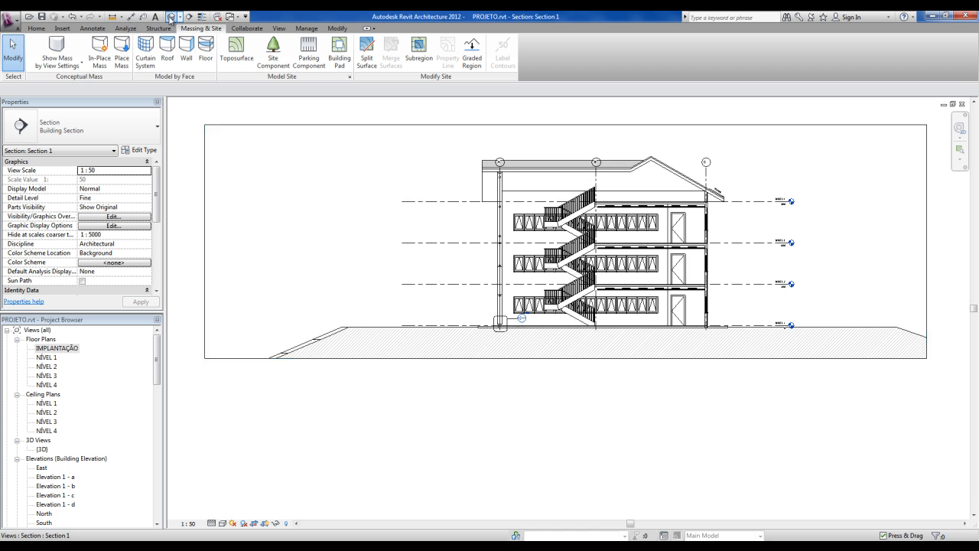
Step: Open the default 3D view and start editing the surface of the toposurface
{"action": "left_click", "coordinate": [171, 16]}
{"action": "middle_click_drag", "start_coordinate": [441, 248], "coordinate": [425, 245], "text": "shift"}
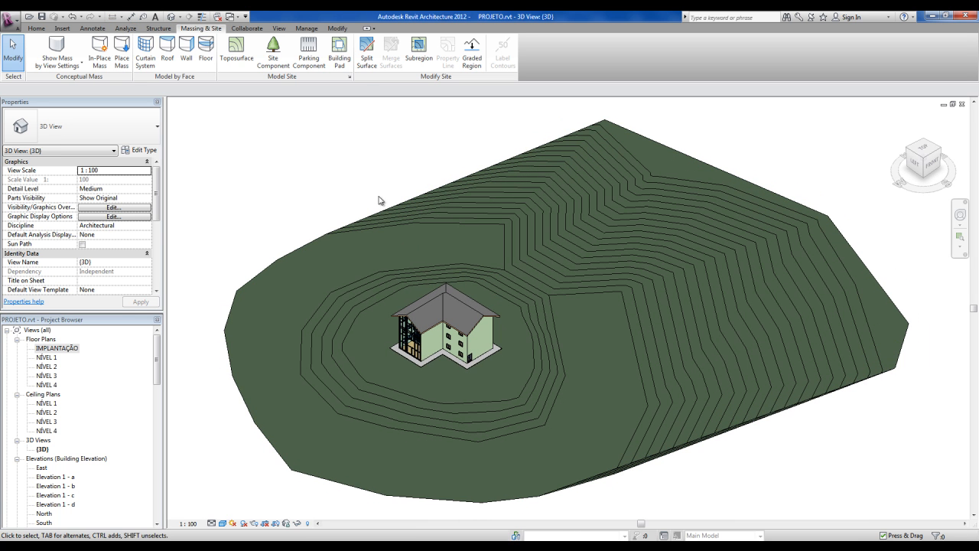
{"action": "left_click", "coordinate": [408, 204]}
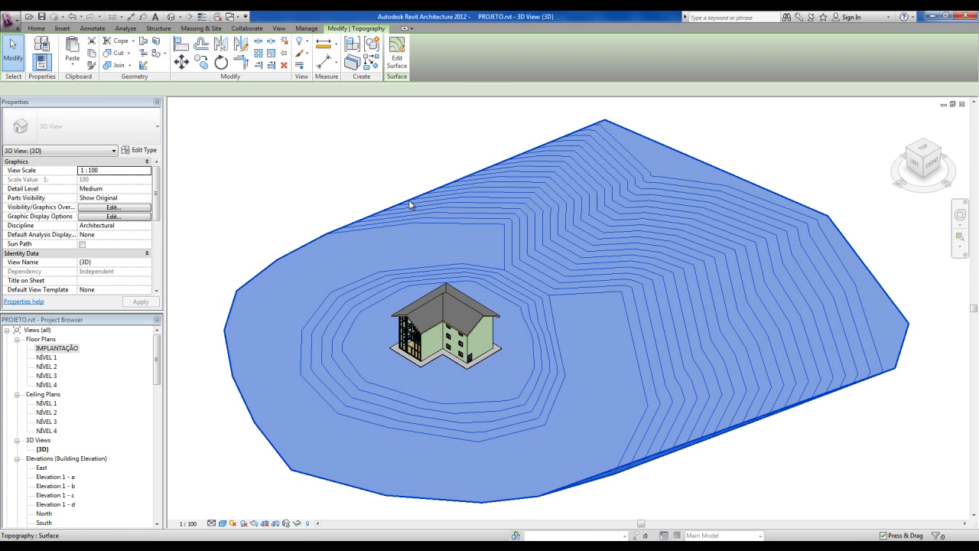
{"action": "left_click", "coordinate": [396, 61]}
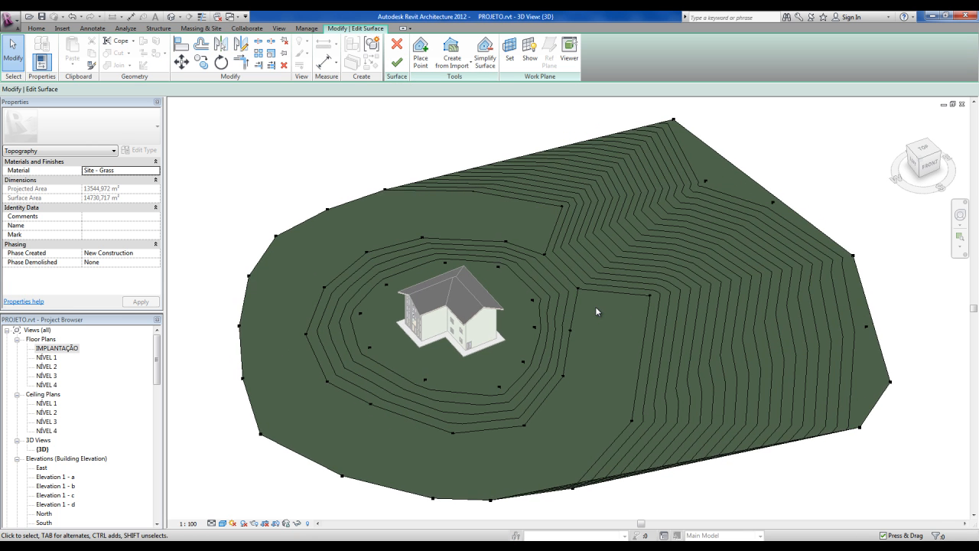
Step: Check the elevation of the interior corner point at the foot of the slope, then clear the selection
{"action": "scroll", "coordinate": [595, 305], "scroll_direction": "up", "scroll_amount": 5}
{"action": "middle_click_drag", "start_coordinate": [585, 352], "coordinate": [582, 368]}
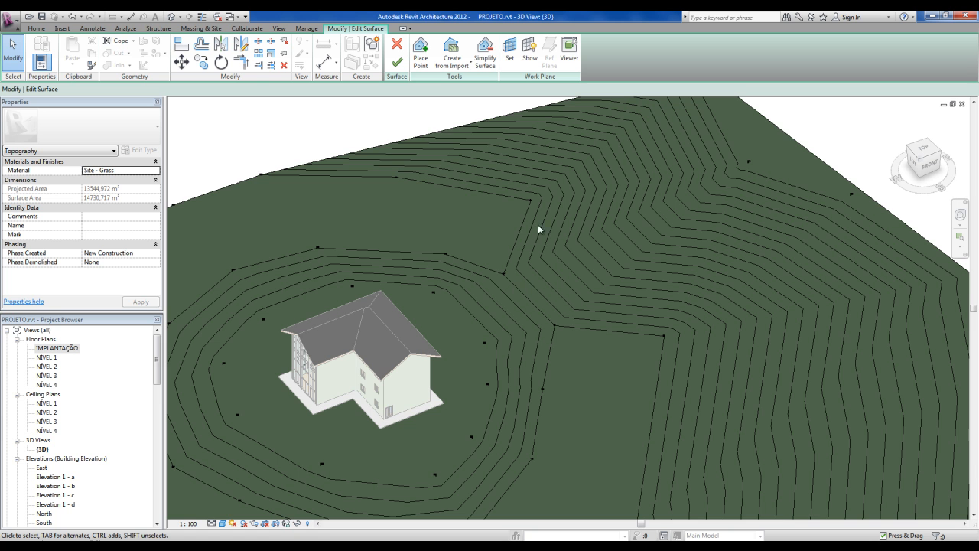
{"action": "scroll", "coordinate": [627, 364], "scroll_direction": "down", "scroll_amount": 3}
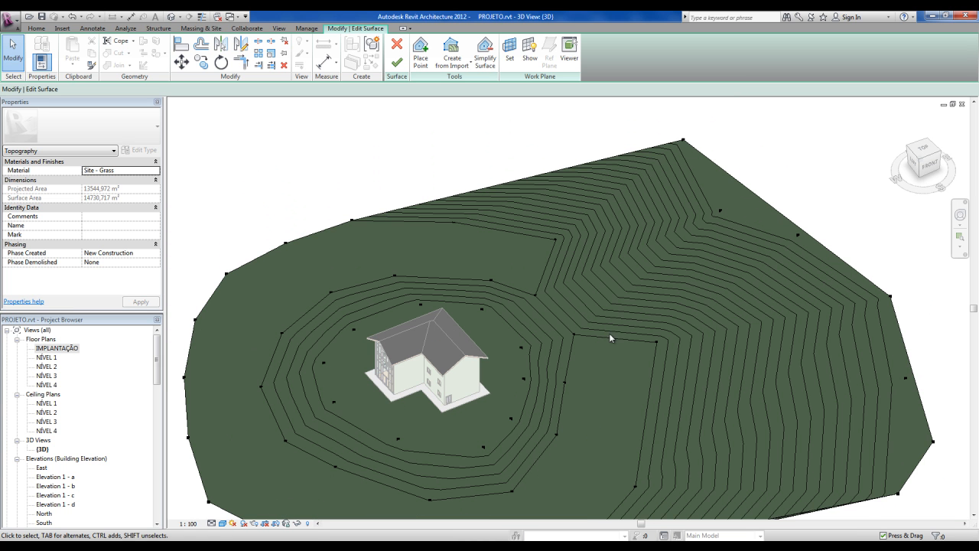
{"action": "left_click", "coordinate": [656, 341]}
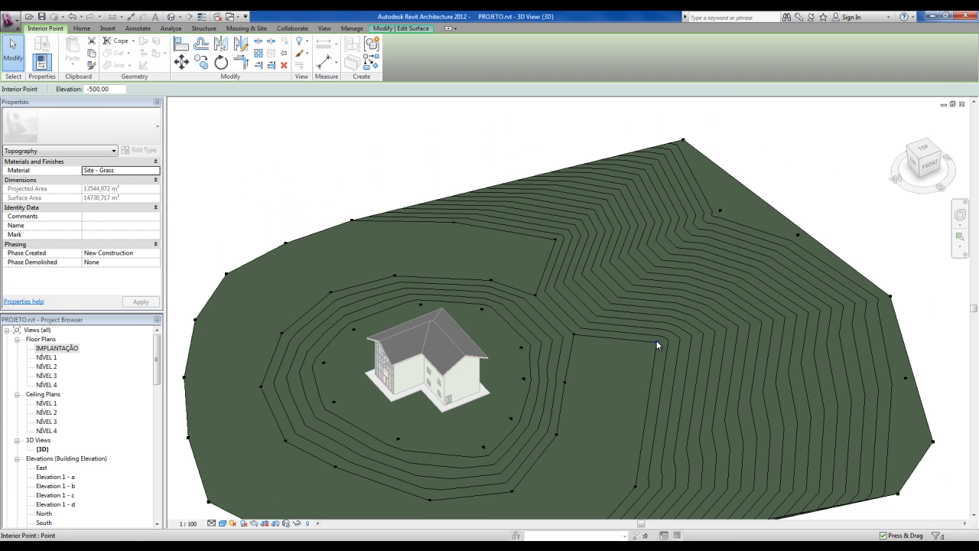
{"action": "left_click", "coordinate": [380, 165]}
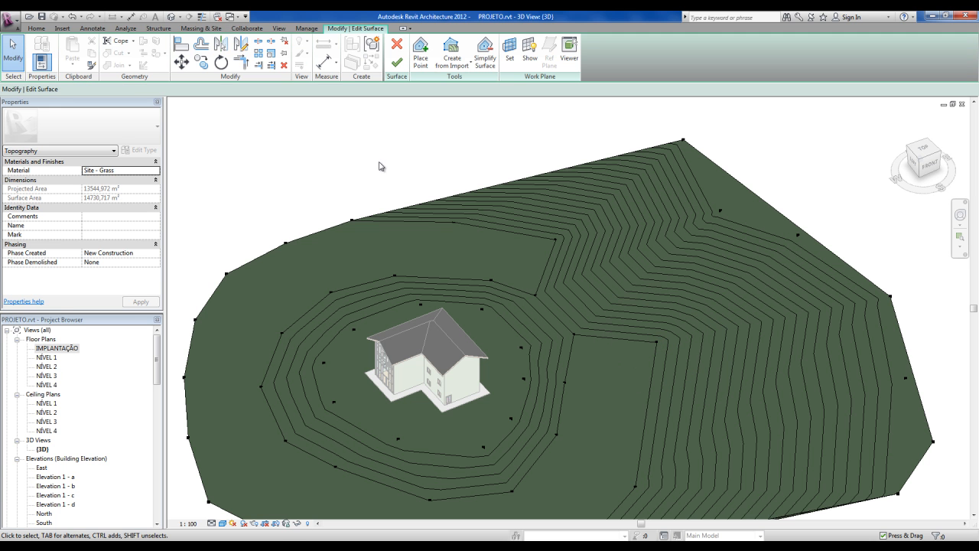
Step: Place two surface points at -500 absolute elevation to round off the contour at the foot of the slope
{"action": "left_click", "coordinate": [420, 55]}
{"action": "left_click_drag", "start_coordinate": [137, 91], "coordinate": [74, 94]}
{"action": "type", "text": "-500,00"}
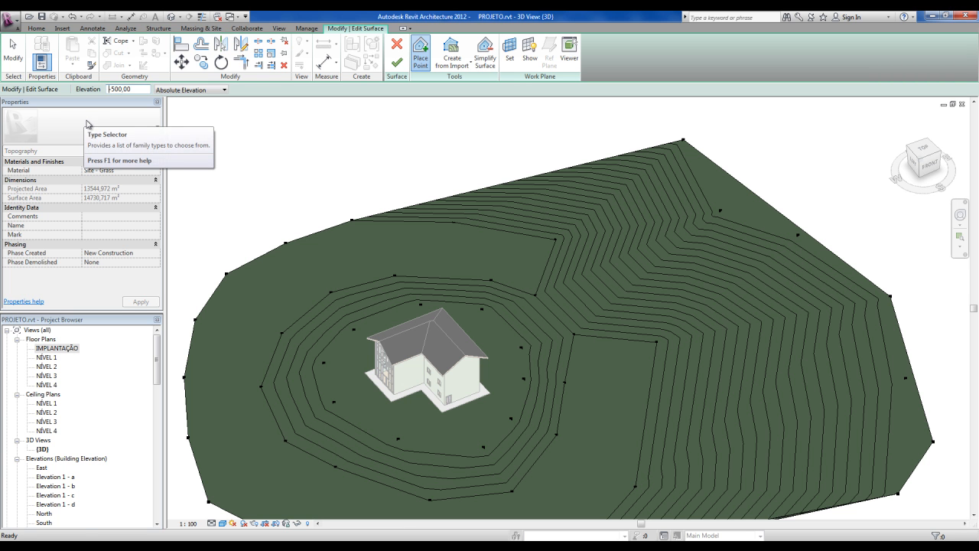
{"action": "scroll", "coordinate": [589, 256], "scroll_direction": "up", "scroll_amount": 2}
{"action": "left_click", "coordinate": [588, 258]}
{"action": "left_click", "coordinate": [634, 310]}
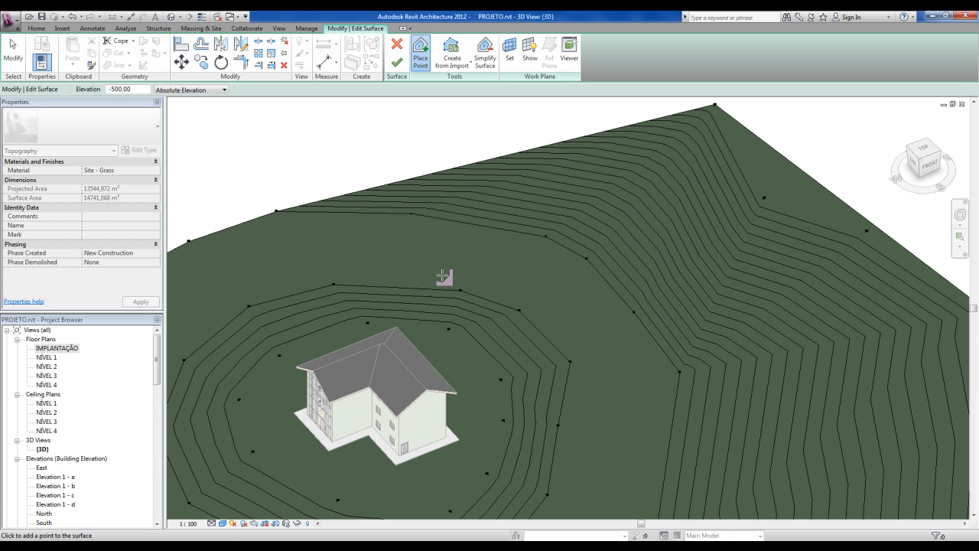
{"action": "scroll", "coordinate": [516, 280], "scroll_direction": "down", "scroll_amount": 2}
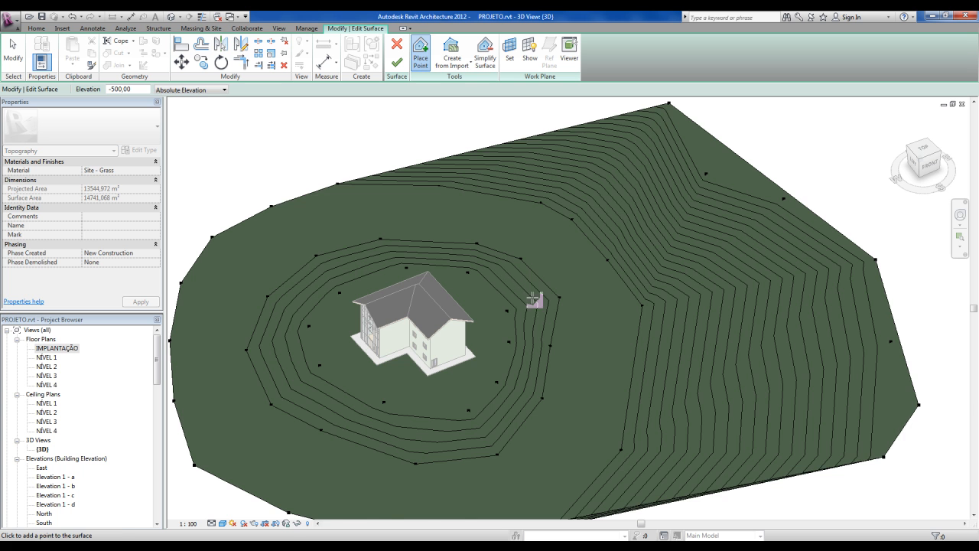
Step: Try repositioning the outer contour point between the house and the slope
{"action": "scroll", "coordinate": [533, 295], "scroll_direction": "up", "scroll_amount": 2}
{"action": "key", "text": "Escape"}
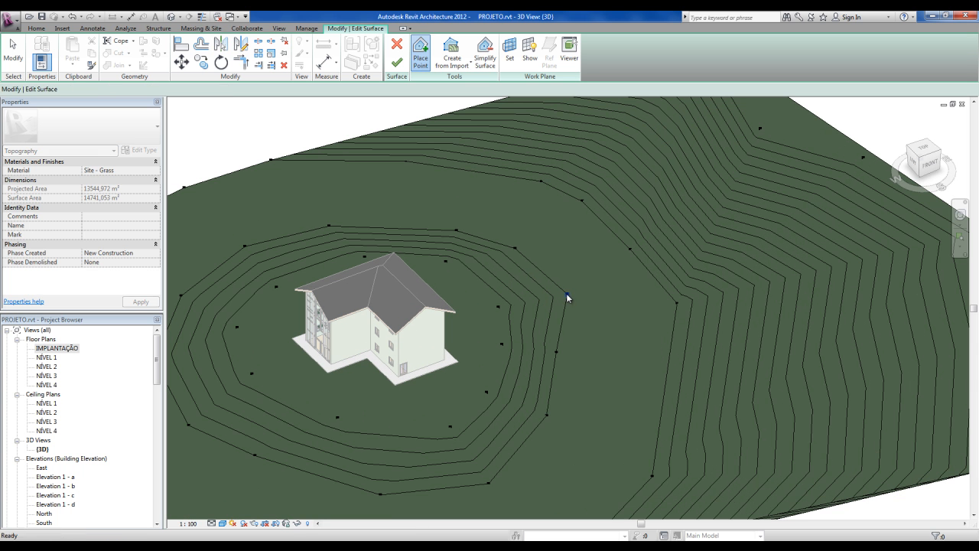
{"action": "left_click", "coordinate": [567, 292]}
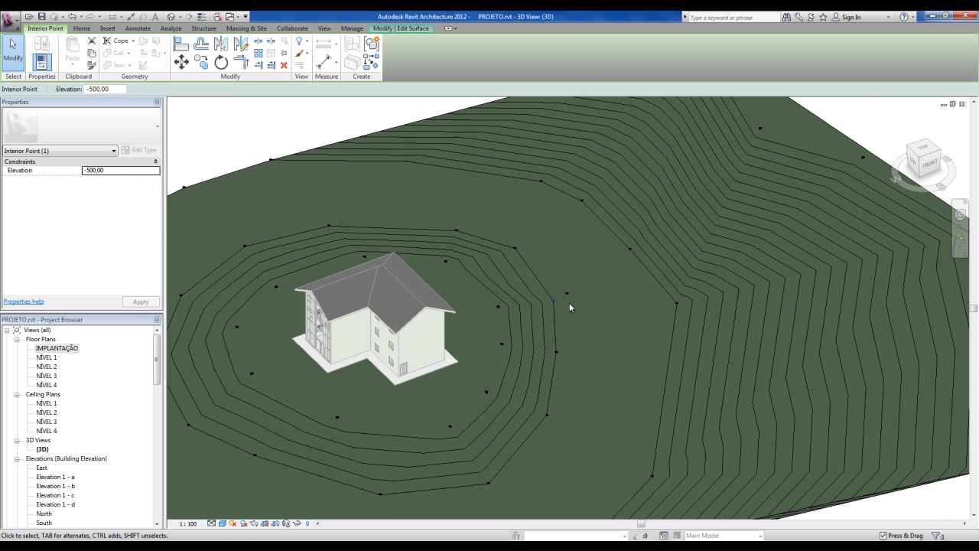
{"action": "scroll", "coordinate": [566, 299], "scroll_direction": "up", "scroll_amount": 2}
{"action": "key", "text": "Escape"}
{"action": "left_click_drag", "start_coordinate": [550, 301], "coordinate": [563, 318]}
{"action": "key", "text": "Escape"}
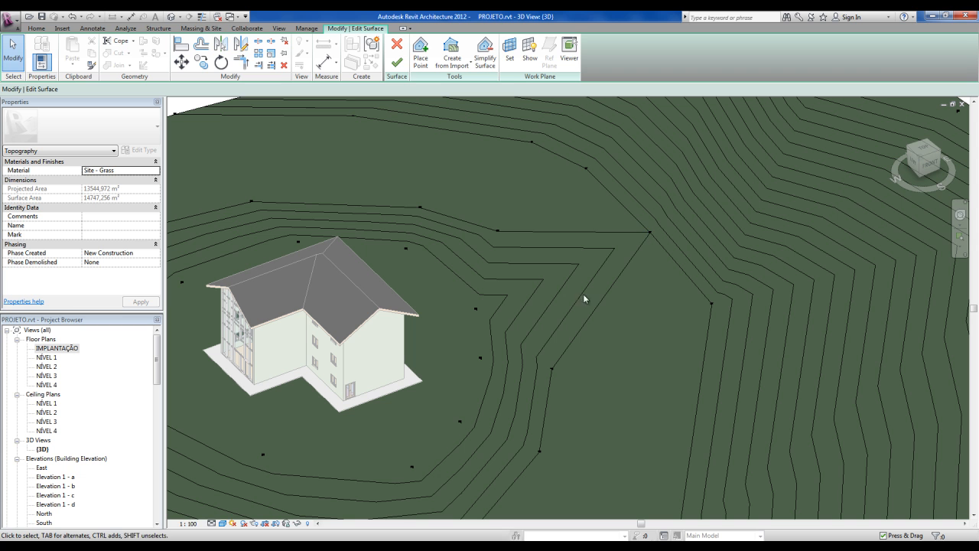
{"action": "left_click_drag", "start_coordinate": [626, 268], "coordinate": [553, 292]}
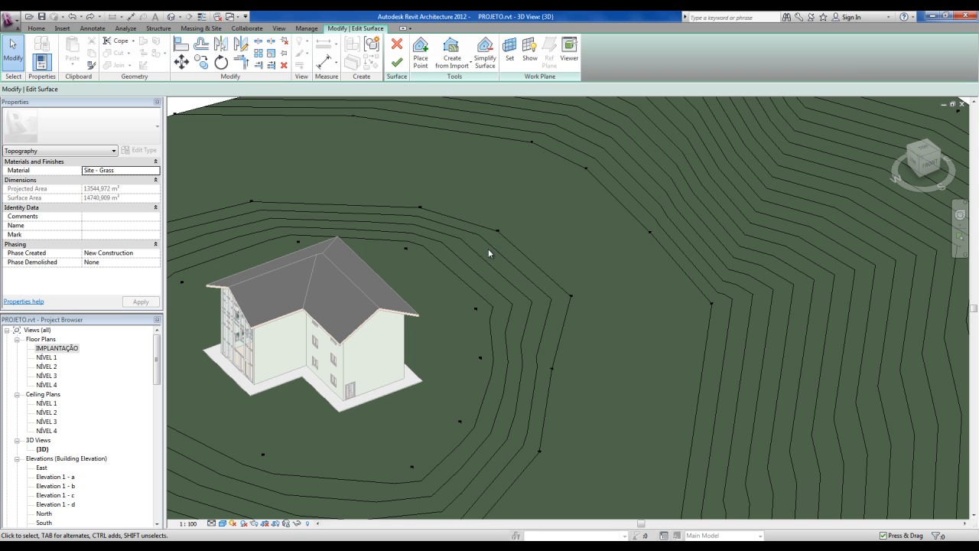
Step: Delete the protruding outer contour point between the house and the slope
{"action": "middle_click_drag", "start_coordinate": [548, 317], "coordinate": [533, 370], "text": "shift"}
{"action": "scroll", "coordinate": [606, 278], "scroll_direction": "up", "scroll_amount": 2}
{"action": "scroll", "coordinate": [589, 211], "scroll_direction": "down", "scroll_amount": 3}
{"action": "scroll", "coordinate": [606, 265], "scroll_direction": "up", "scroll_amount": 3}
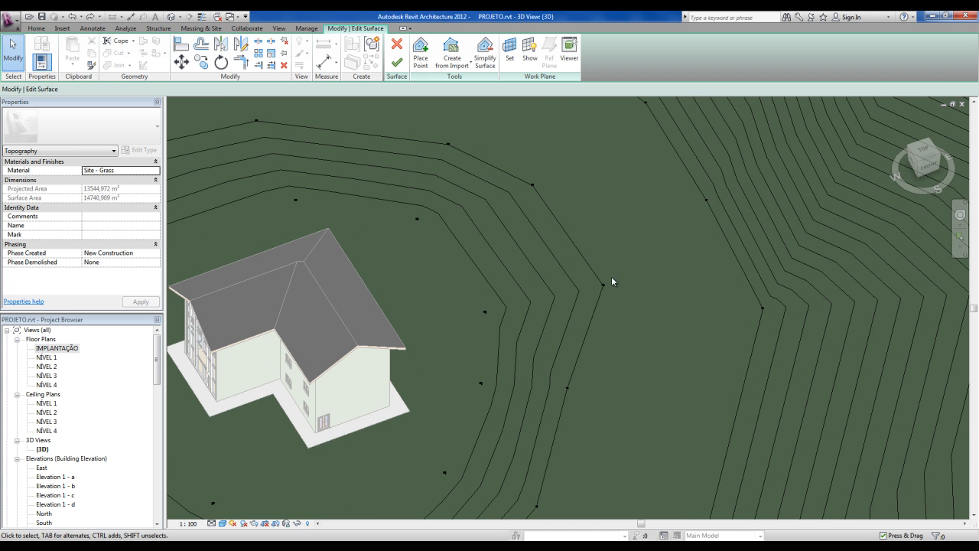
{"action": "left_click", "coordinate": [601, 286]}
{"action": "key", "text": "Delete"}
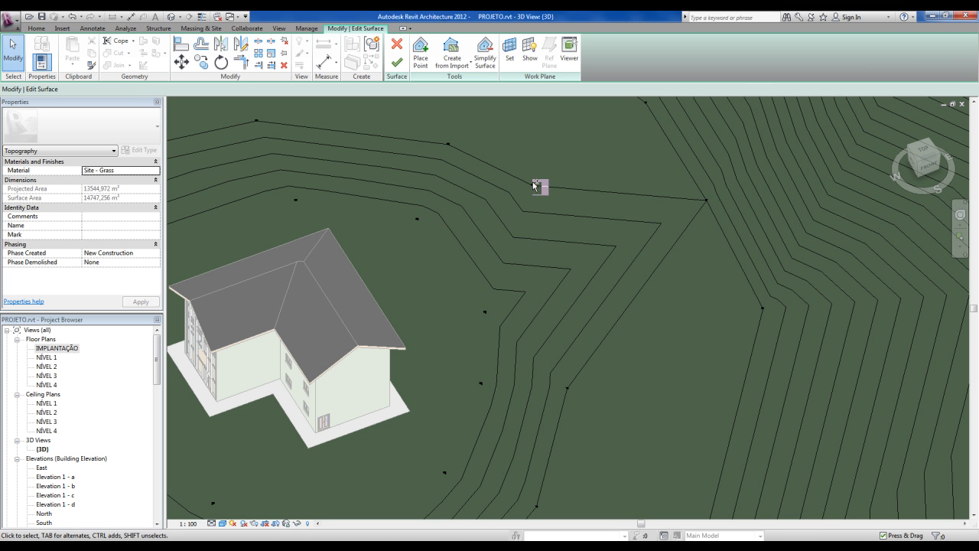
Step: Place a replacement surface point at -500 absolute elevation closer to the house, between the neighbouring outer contour points
{"action": "left_click", "coordinate": [565, 389]}
{"action": "left_click", "coordinate": [561, 269]}
{"action": "left_click", "coordinate": [422, 62]}
{"action": "left_click", "coordinate": [551, 285]}
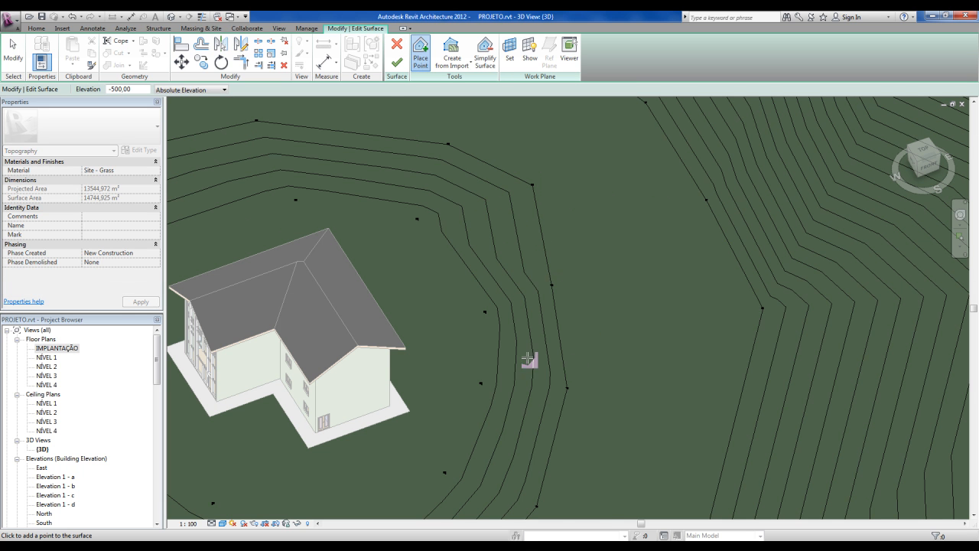
{"action": "scroll", "coordinate": [478, 271], "scroll_direction": "down", "scroll_amount": 4}
{"action": "middle_click_drag", "start_coordinate": [463, 268], "coordinate": [496, 374], "text": "shift"}
{"action": "key", "text": "Escape"}
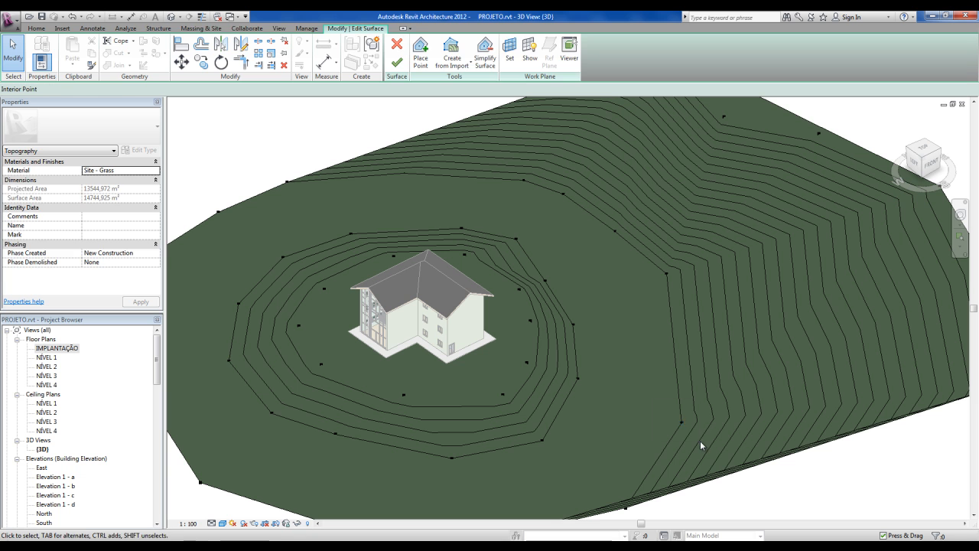
Step: Check the elevation of the interior point near the front end of the slope's foot, then clear the selection
{"action": "left_click", "coordinate": [683, 422]}
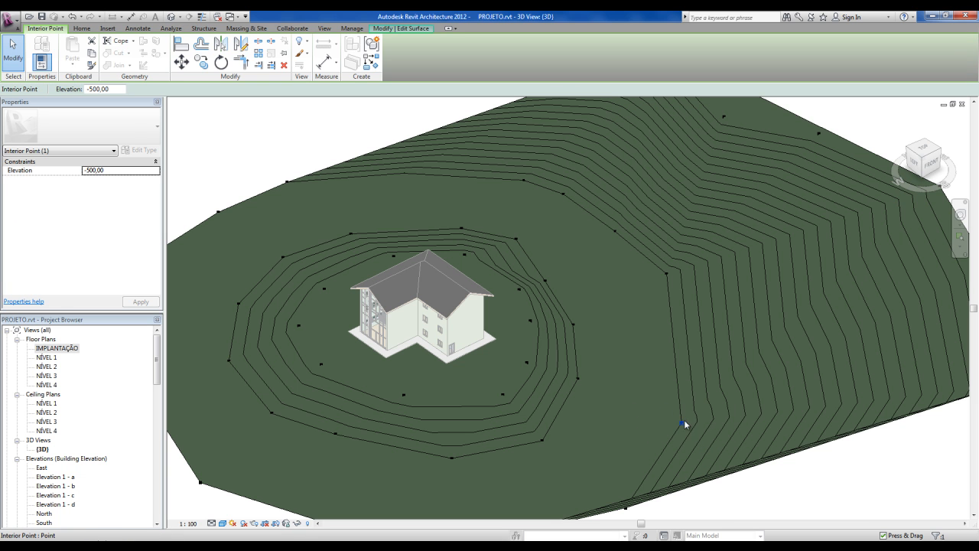
{"action": "left_click", "coordinate": [95, 88]}
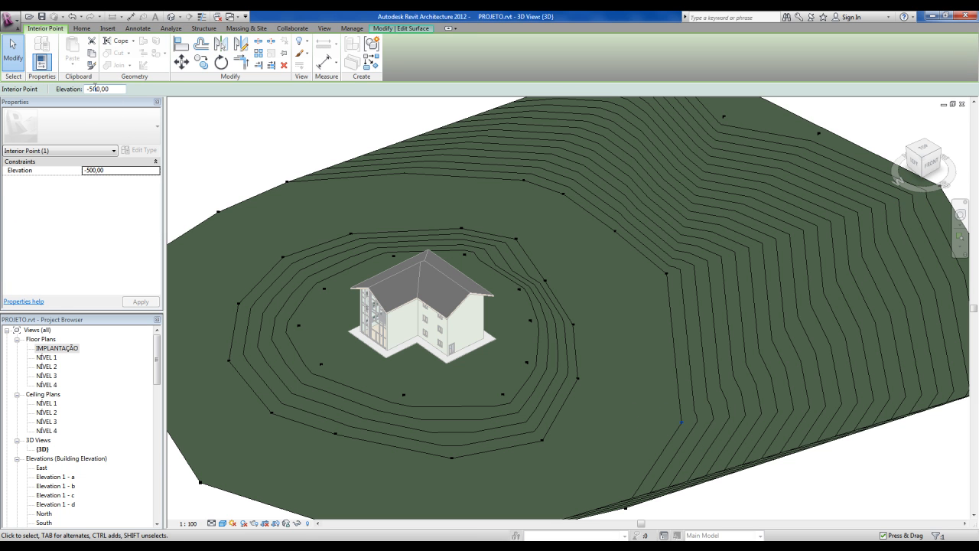
{"action": "key", "text": "Escape"}
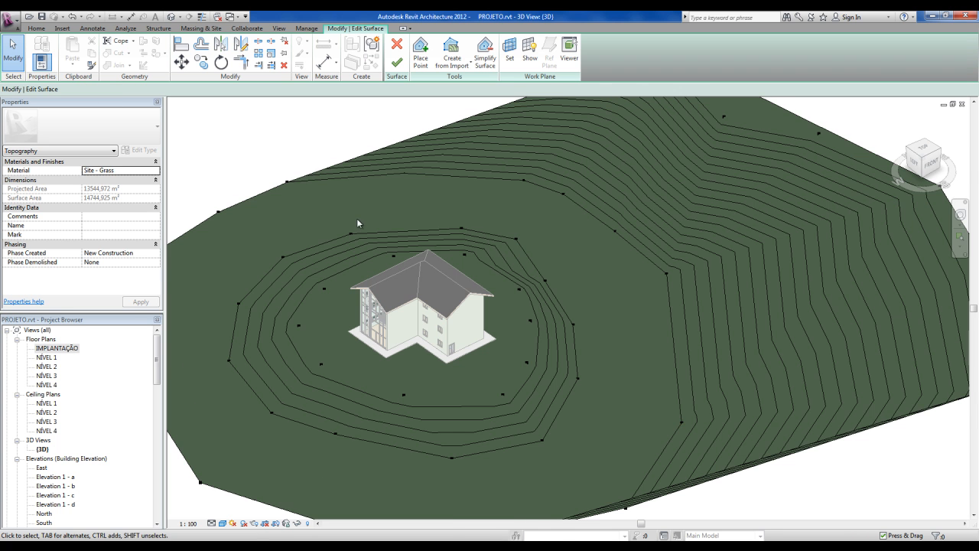
Step: Finish the toposurface edit and view the reshaped terrain from different sides
{"action": "scroll", "coordinate": [348, 210], "scroll_direction": "down", "scroll_amount": 2}
{"action": "middle_click_drag", "start_coordinate": [394, 258], "coordinate": [467, 271], "text": "shift"}
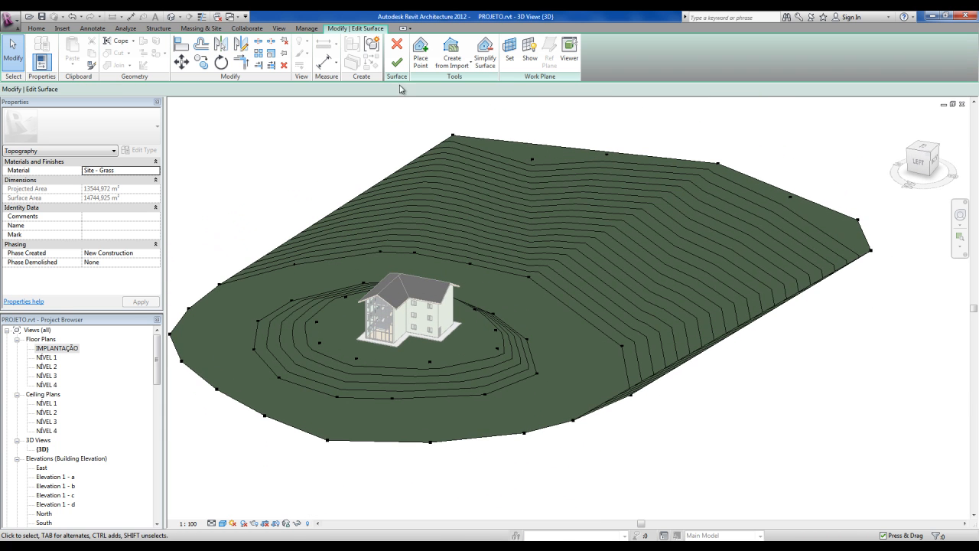
{"action": "left_click", "coordinate": [397, 63]}
{"action": "scroll", "coordinate": [718, 466], "scroll_direction": "down", "scroll_amount": 2}
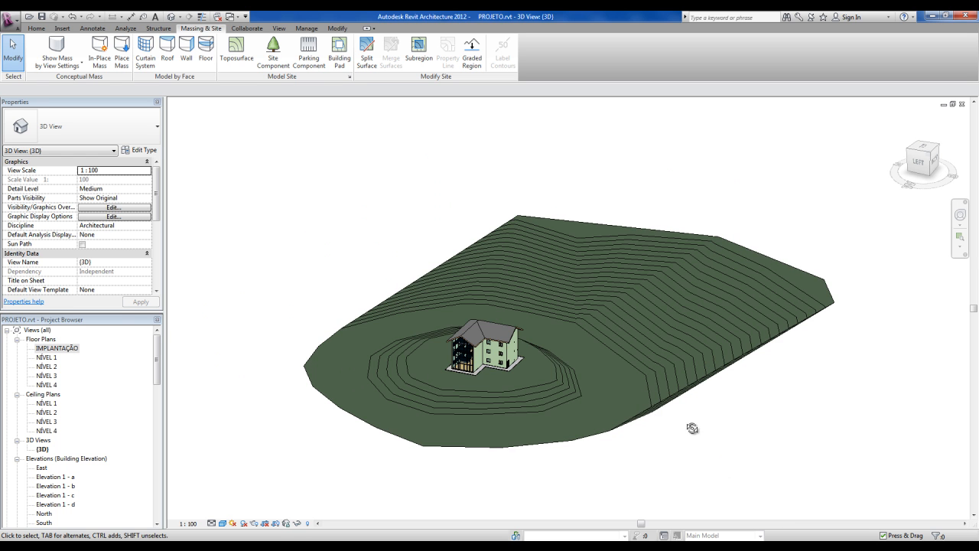
{"action": "middle_click_drag", "start_coordinate": [667, 450], "coordinate": [445, 455], "text": "shift"}
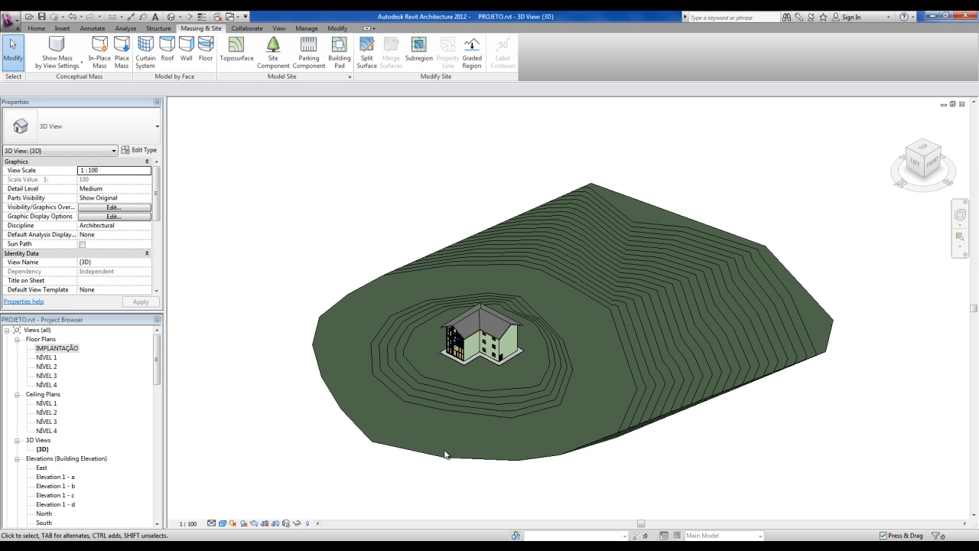
Step: Delete the whole toposurface, leaving only the house in the 3D view
{"action": "left_click", "coordinate": [619, 433]}
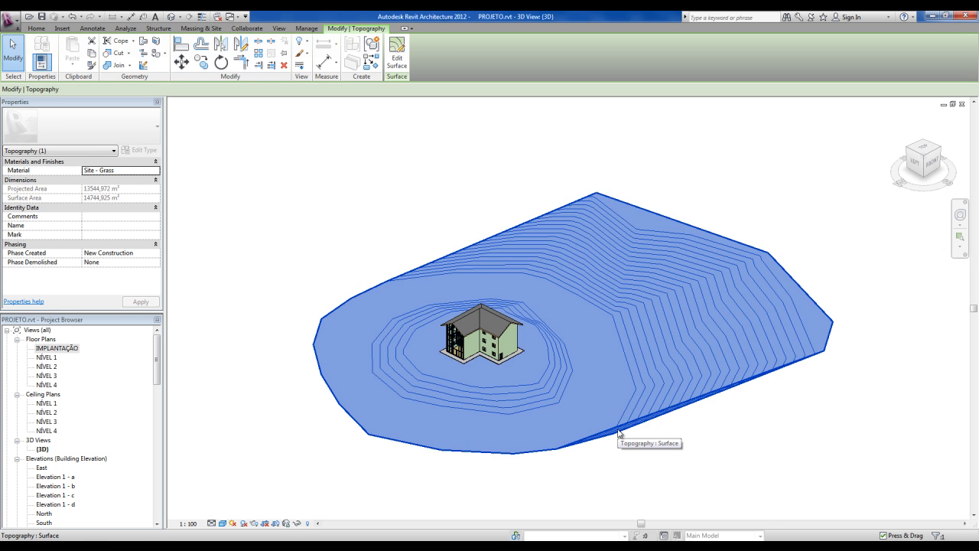
{"action": "key", "text": "Delete"}
{"action": "middle_click_drag", "start_coordinate": [554, 424], "coordinate": [620, 397]}
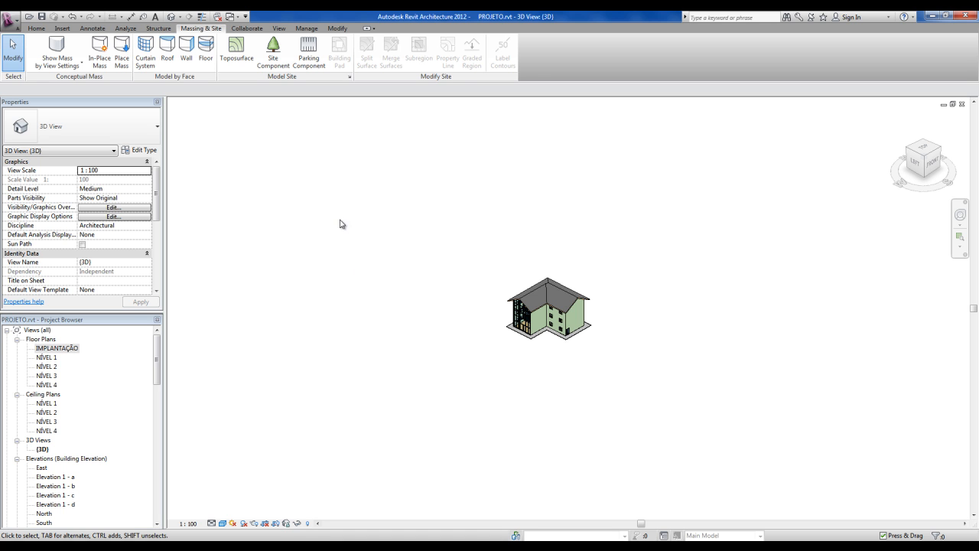
Step: Start a CAD import and open the TKS APRESENTAÇÃO DE PROJETOS folder through its desktop shortcut
{"action": "left_click", "coordinate": [61, 29]}
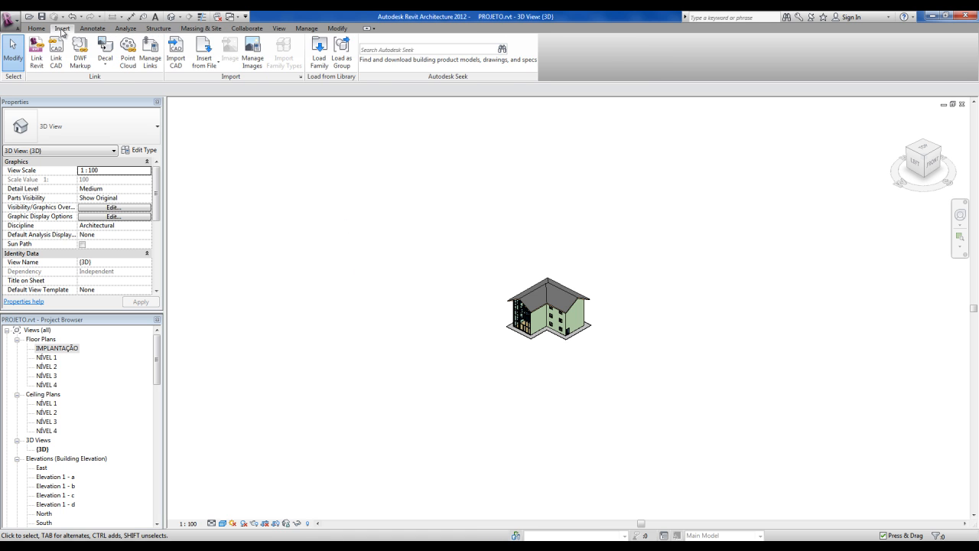
{"action": "left_click", "coordinate": [177, 64]}
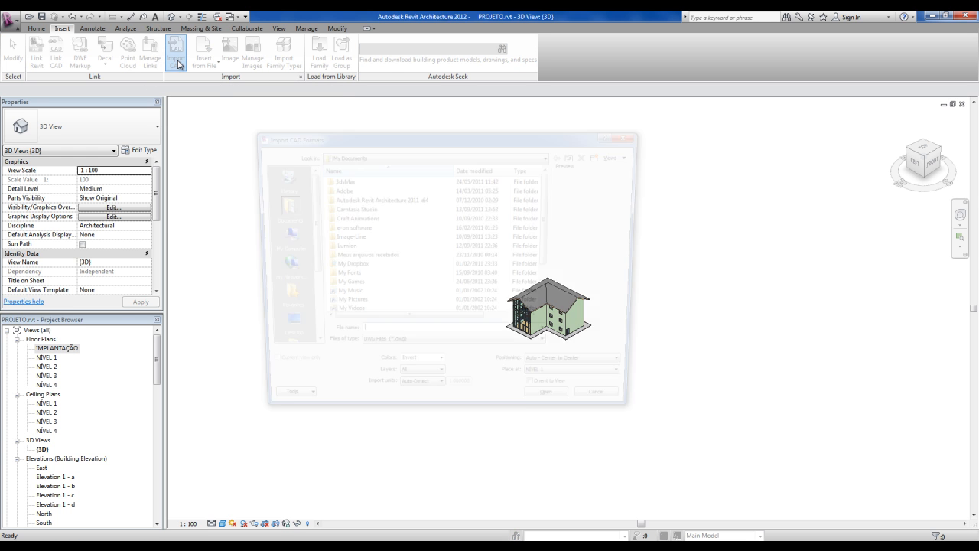
{"action": "scroll", "coordinate": [535, 241], "scroll_direction": "down", "scroll_amount": 2}
{"action": "scroll", "coordinate": [551, 253], "scroll_direction": "down", "scroll_amount": 1}
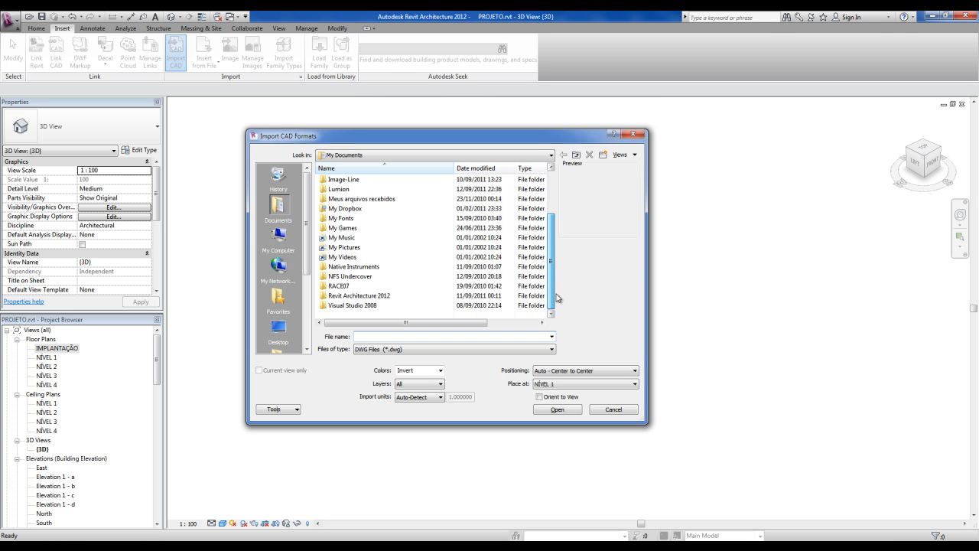
{"action": "left_click", "coordinate": [279, 329]}
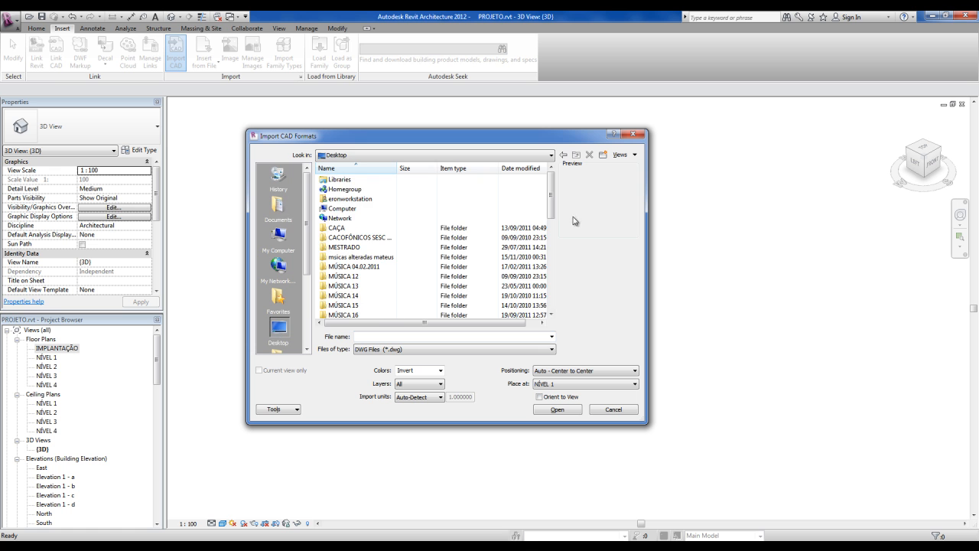
{"action": "scroll", "coordinate": [398, 307], "scroll_direction": "down", "scroll_amount": 2}
{"action": "left_click", "coordinate": [360, 285]}
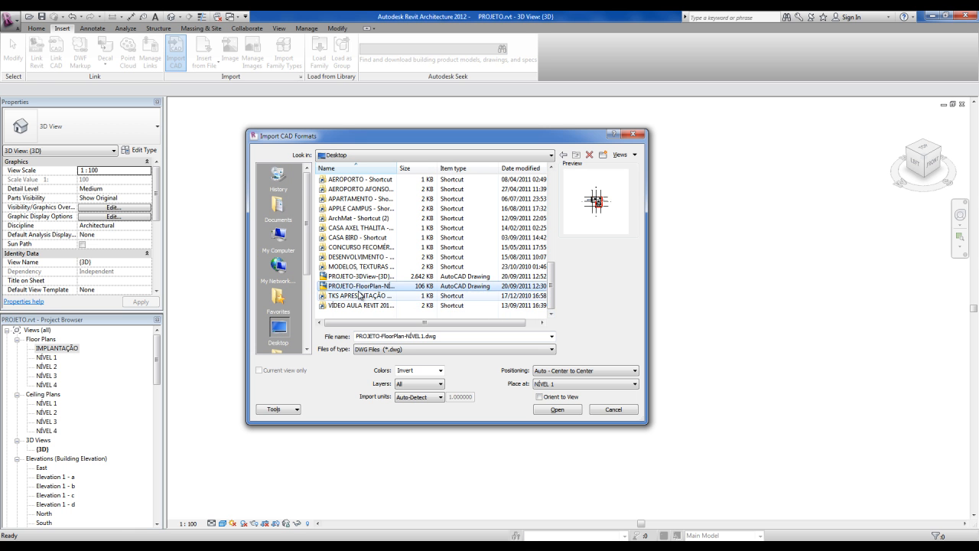
{"action": "double_click", "coordinate": [358, 295]}
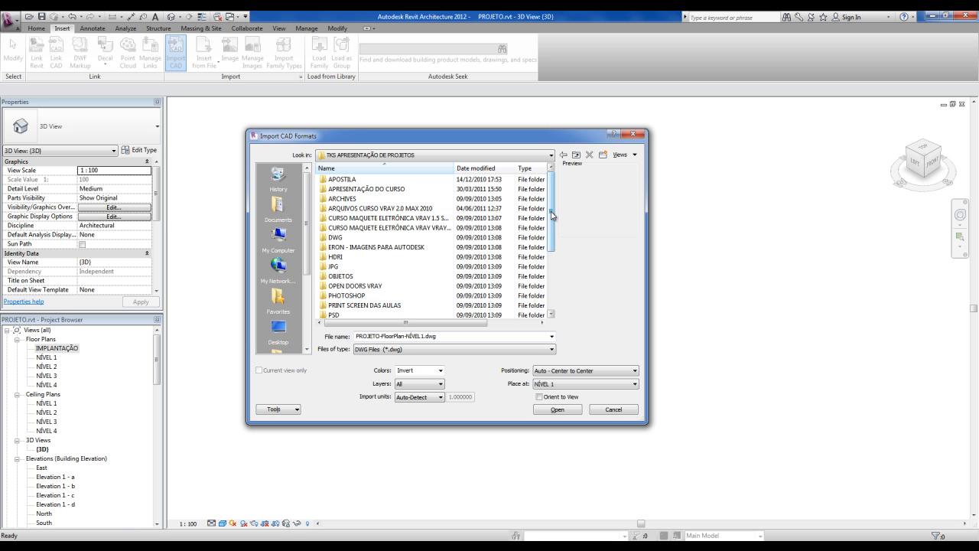
Step: Choose TOPOGRÁFICO TERRENO.dwg from the ARQUIVOS BASE EM CAD folder of the residence project within the REVIT course files
{"action": "scroll", "coordinate": [543, 213], "scroll_direction": "down", "scroll_amount": 1}
{"action": "double_click", "coordinate": [348, 303]}
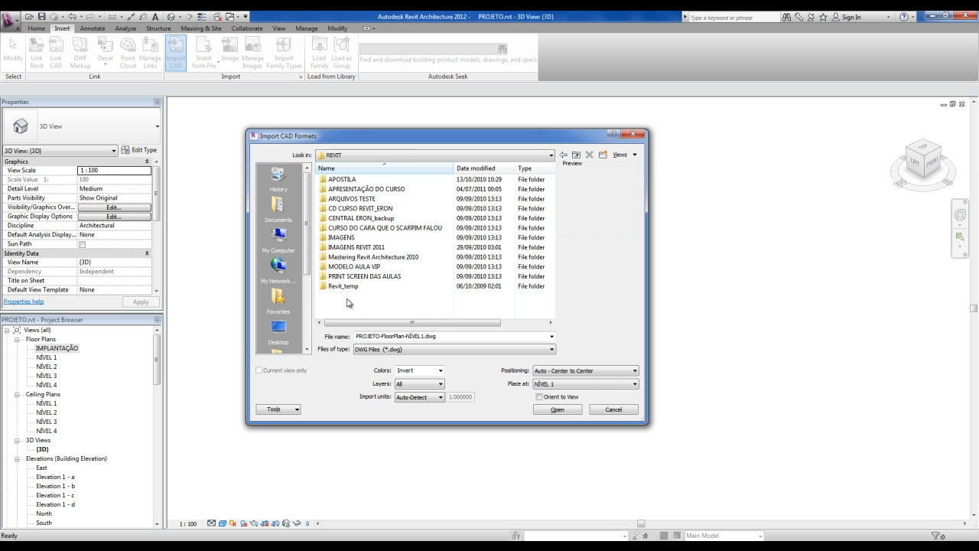
{"action": "double_click", "coordinate": [354, 208]}
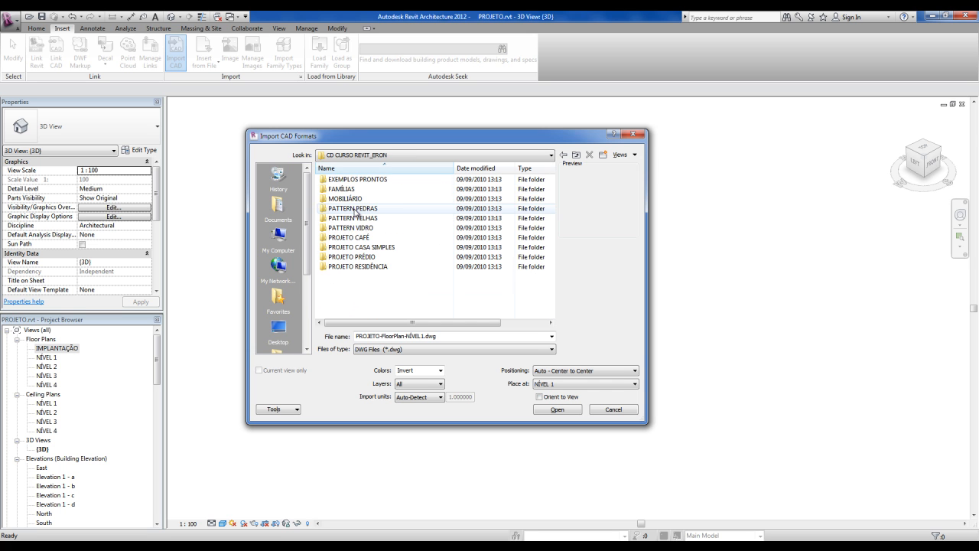
{"action": "double_click", "coordinate": [350, 265]}
{"action": "double_click", "coordinate": [350, 182]}
{"action": "left_click", "coordinate": [350, 189]}
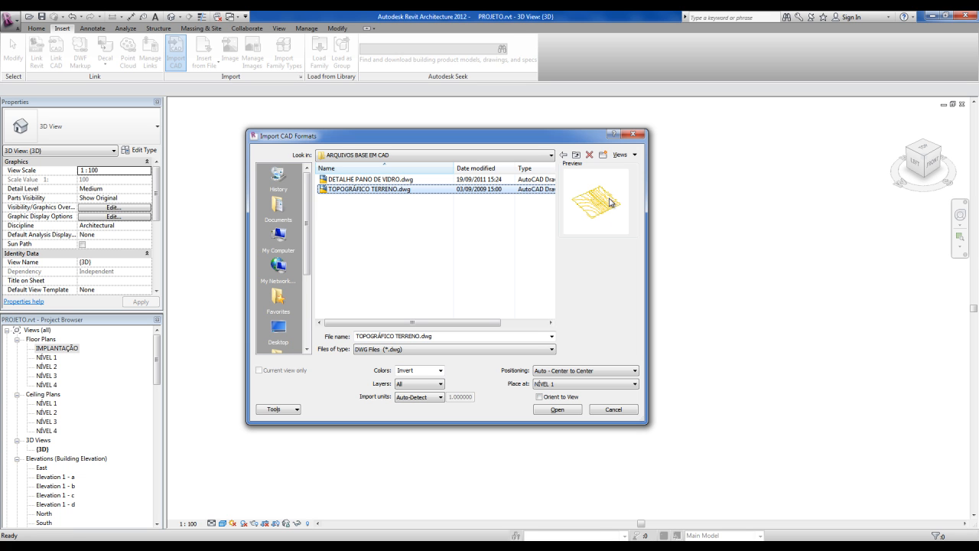
Step: Import the topographic DWG with centimeter units and Auto - Origin to Origin positioning, and view the contours around the house
{"action": "left_click", "coordinate": [438, 396]}
{"action": "left_click", "coordinate": [409, 443]}
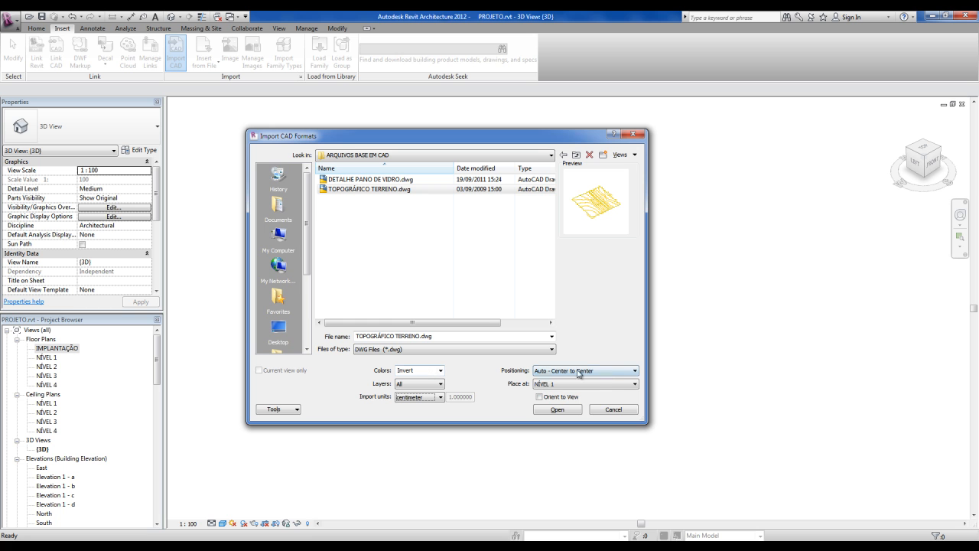
{"action": "left_click", "coordinate": [600, 373]}
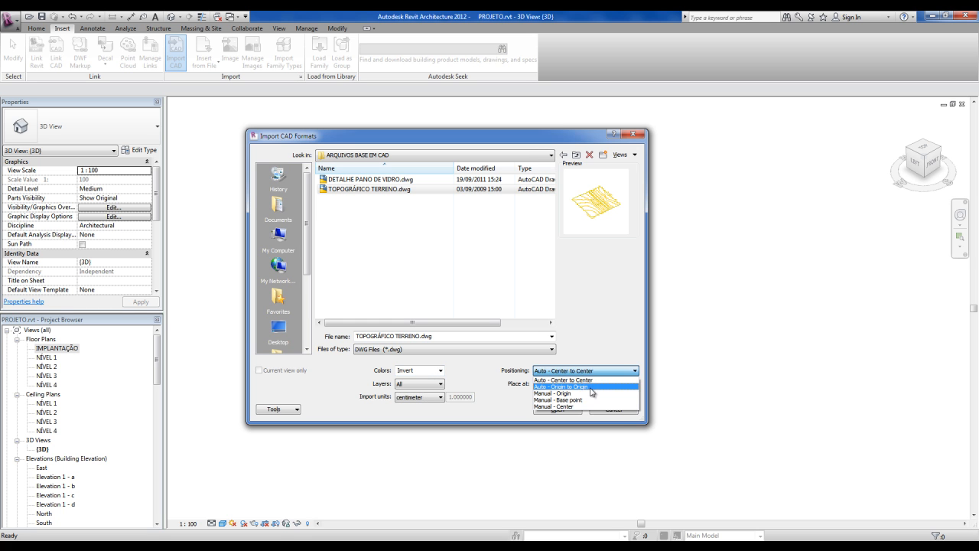
{"action": "left_click", "coordinate": [590, 388]}
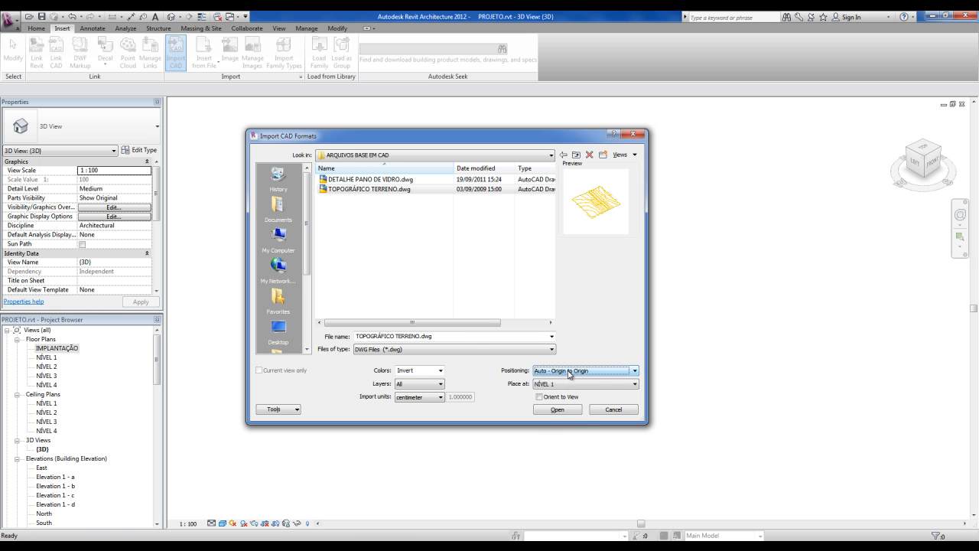
{"action": "left_click", "coordinate": [558, 410]}
{"action": "middle_click_drag", "start_coordinate": [477, 472], "coordinate": [490, 436], "text": "shift"}
{"action": "middle_click_drag", "start_coordinate": [526, 463], "coordinate": [528, 441], "text": "shift"}
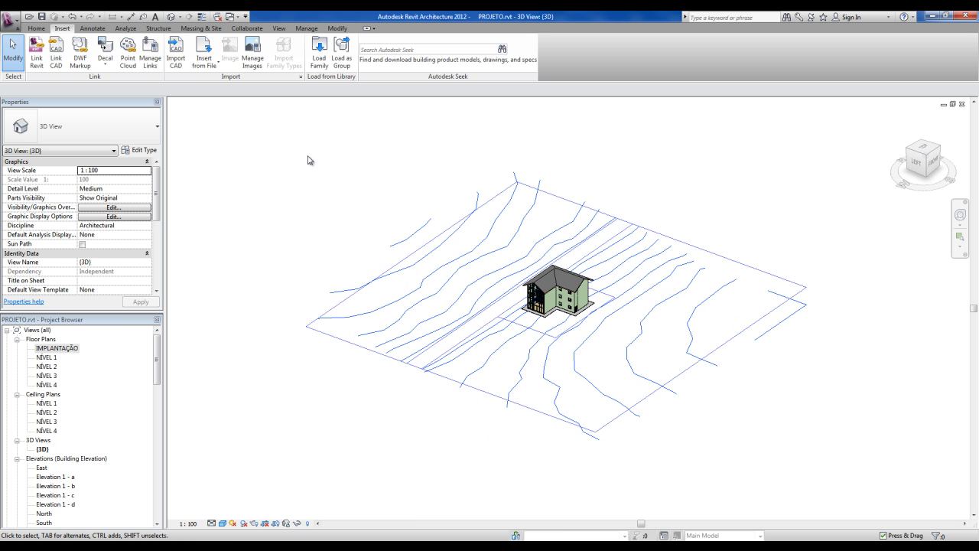
Step: Start a new toposurface created from an import instance, using the imported TOPOGRÁFICO TERRENO.dwg contours as its source
{"action": "left_click", "coordinate": [205, 29]}
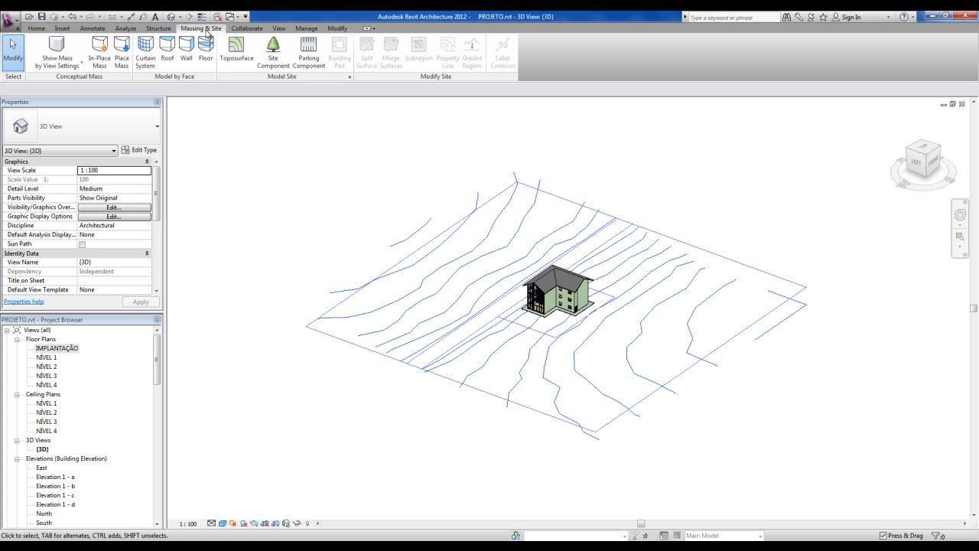
{"action": "left_click", "coordinate": [245, 64]}
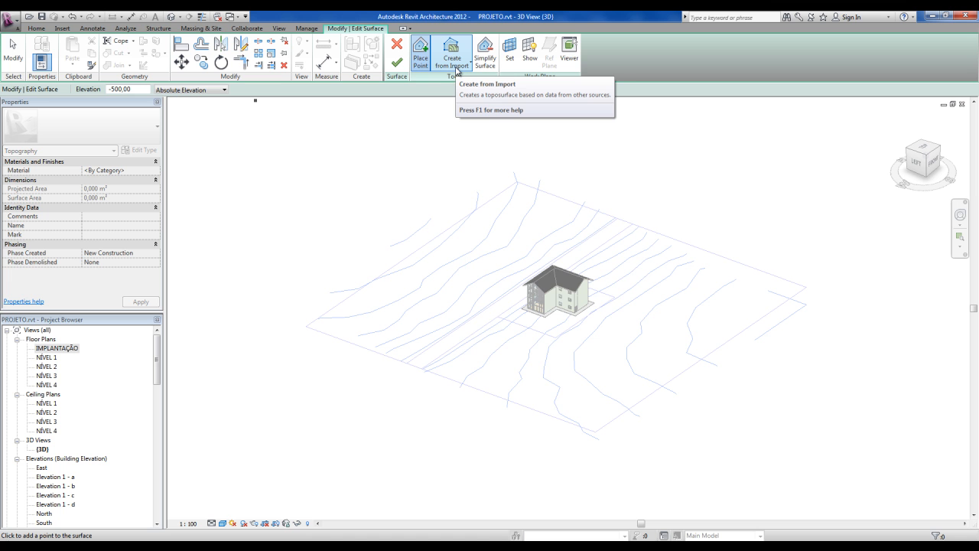
{"action": "left_click", "coordinate": [457, 68]}
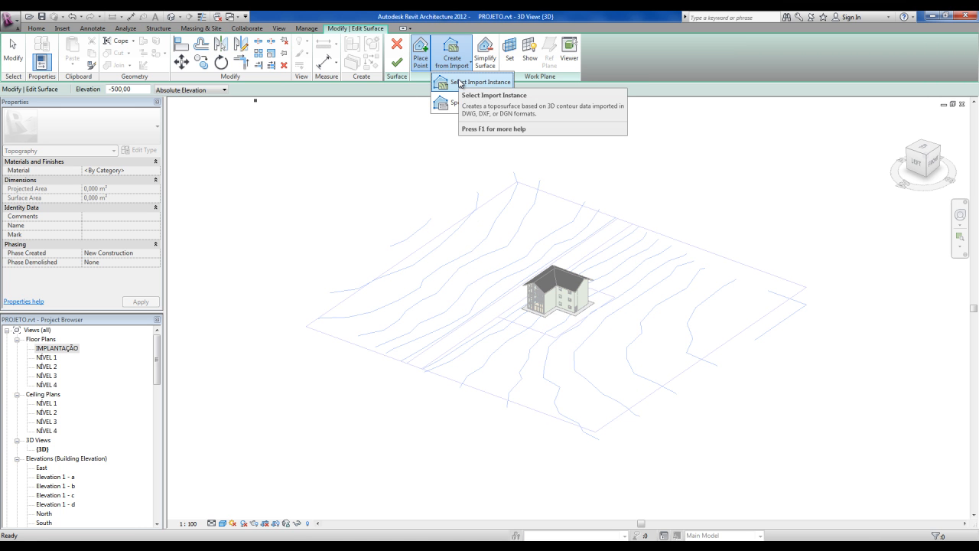
{"action": "left_click", "coordinate": [461, 82]}
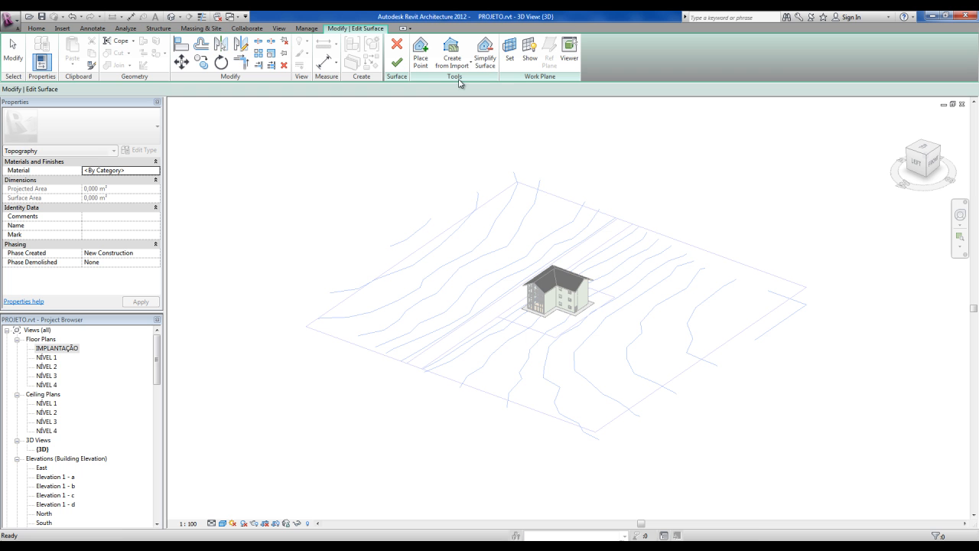
{"action": "left_click", "coordinate": [540, 196]}
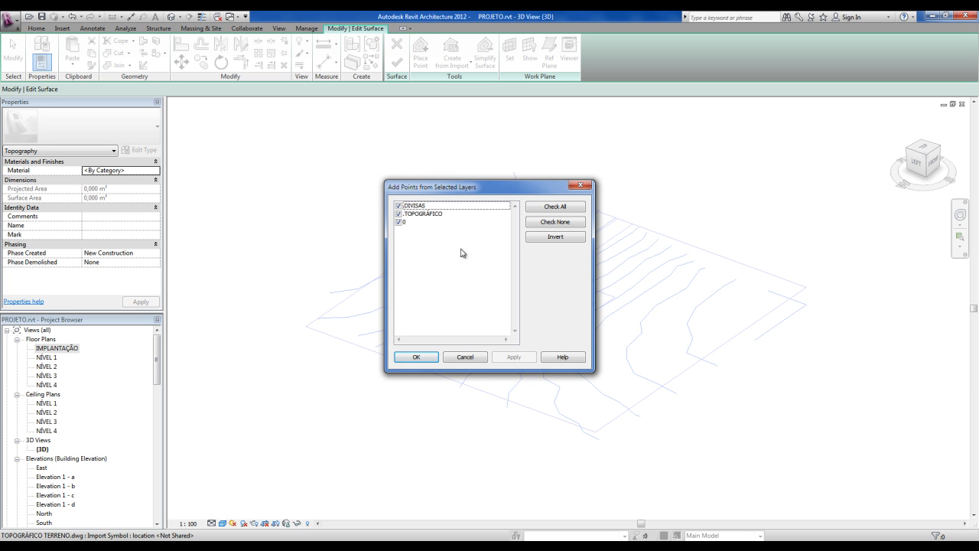
Step: Generate the surface points from the TOPOGRÁFICO layer only, excluding DIVISAS and 0, and finish the toposurface
{"action": "left_click", "coordinate": [398, 206]}
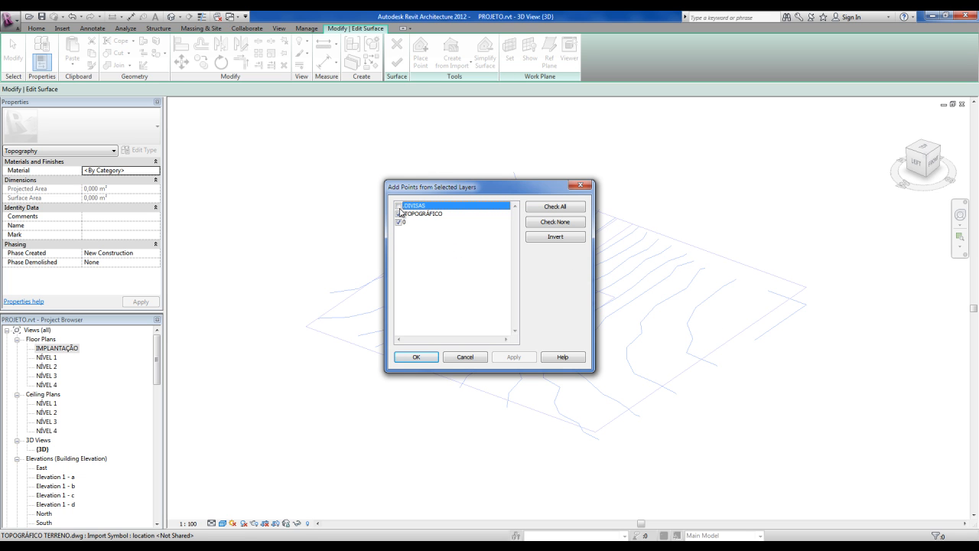
{"action": "left_click", "coordinate": [399, 221]}
{"action": "left_click", "coordinate": [413, 214]}
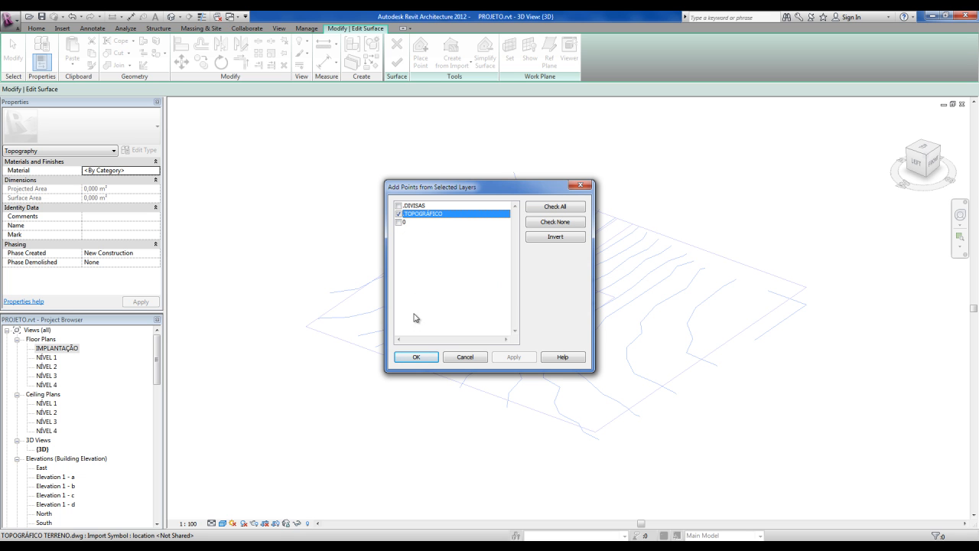
{"action": "left_click", "coordinate": [410, 217]}
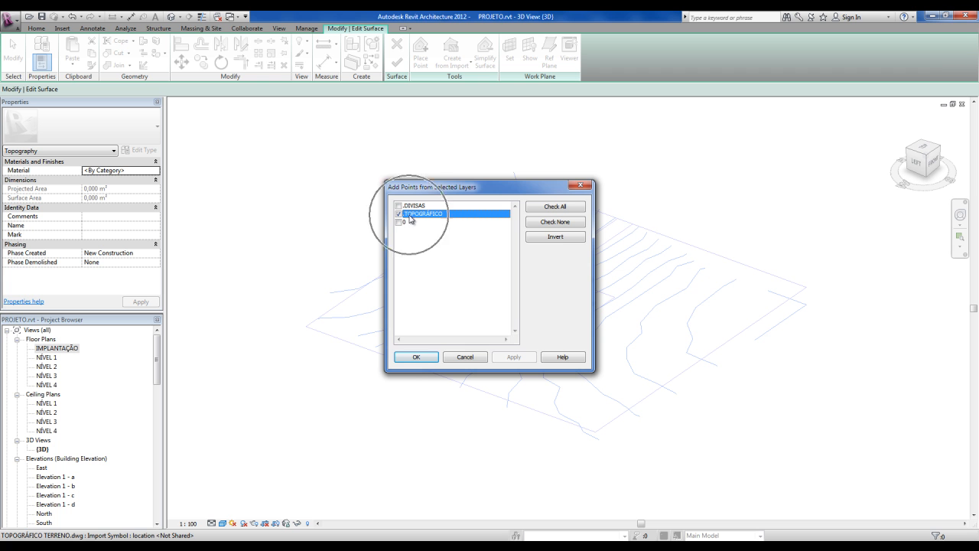
{"action": "left_click", "coordinate": [409, 358]}
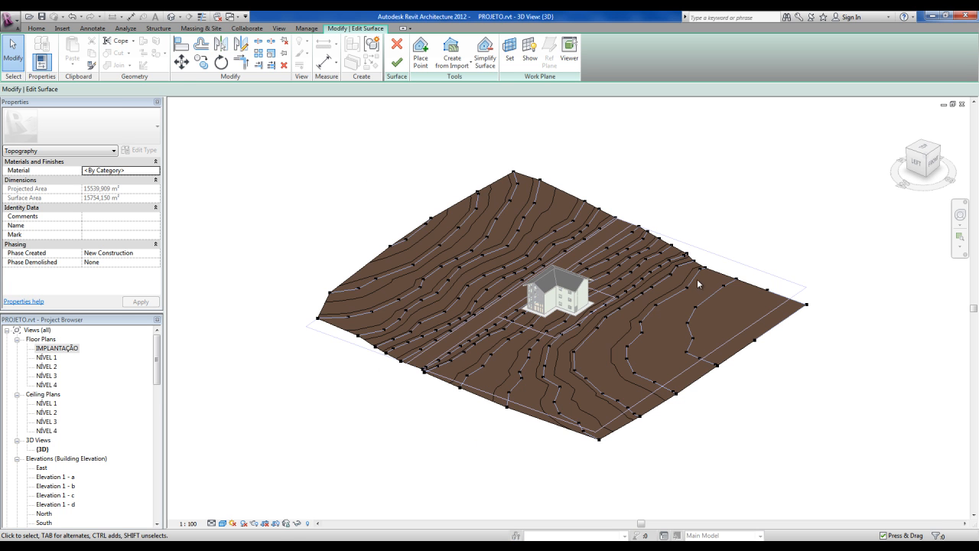
{"action": "left_click", "coordinate": [396, 68]}
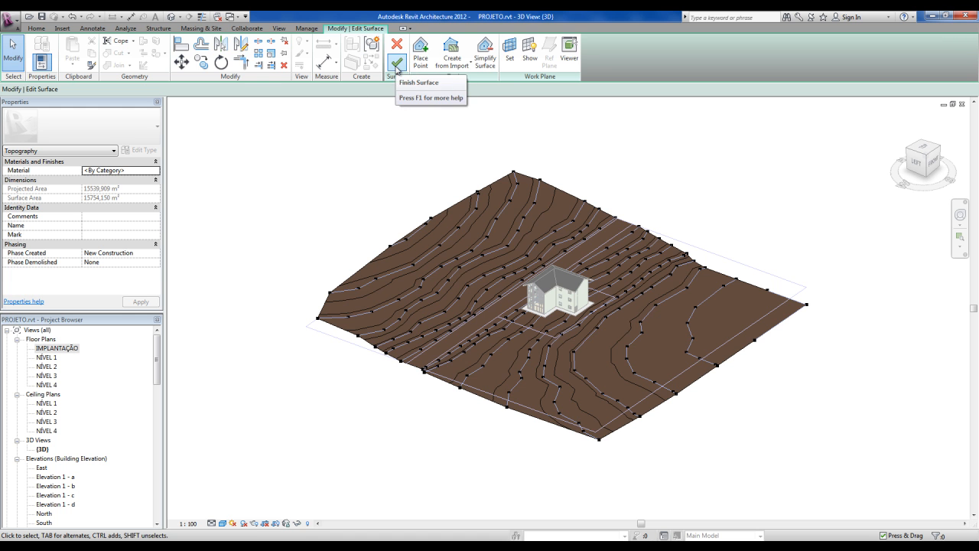
{"action": "middle_click_drag", "start_coordinate": [541, 442], "coordinate": [546, 445], "text": "shift"}
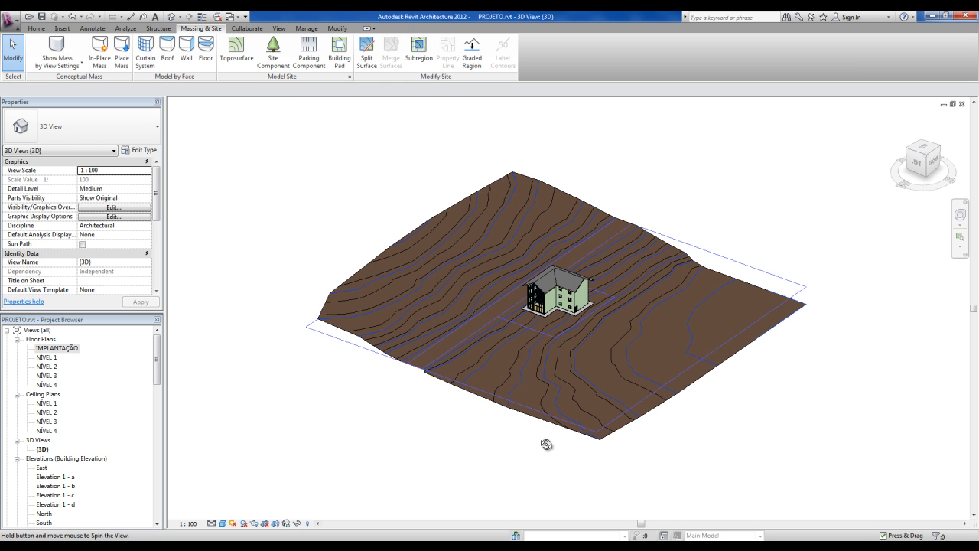
Step: Delete the imported TOPOGRÁFICO TERRENO.dwg, keeping the toposurface, and inspect the terrain around the house
{"action": "left_click", "coordinate": [766, 276]}
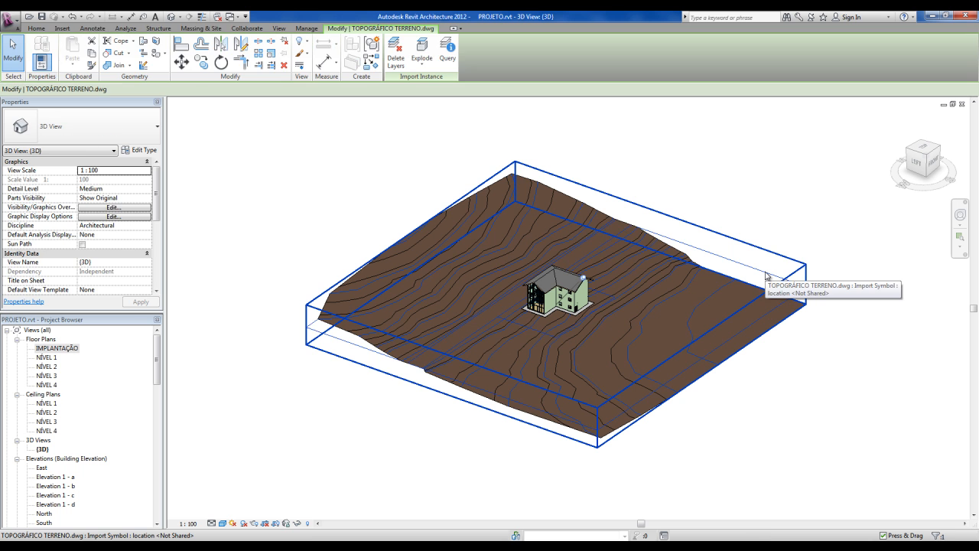
{"action": "key", "text": "Delete"}
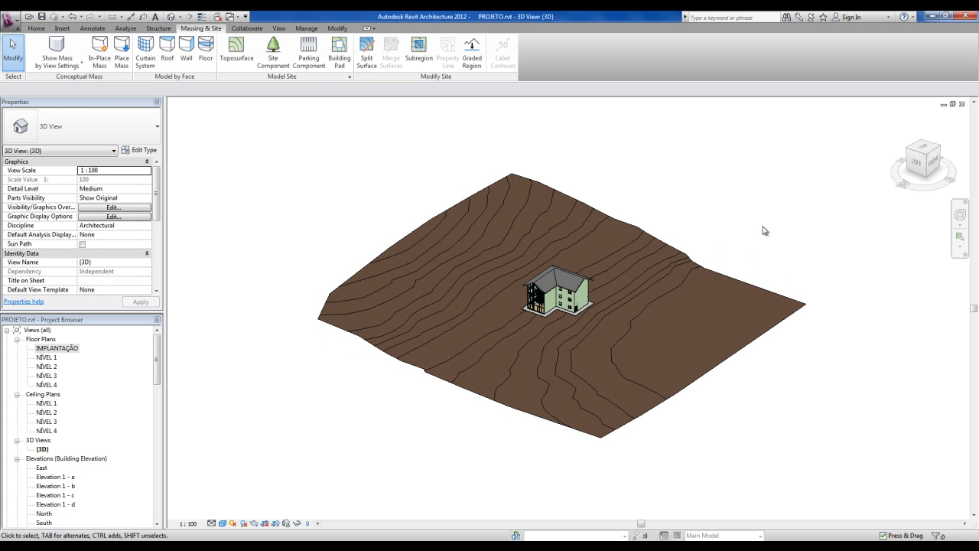
{"action": "mouse_move", "coordinate": [567, 335]}
{"action": "middle_mouse_down", "text": "shift"}
{"action": "mouse_move", "coordinate": [597, 389]}
{"action": "mouse_move", "coordinate": [632, 345]}
{"action": "mouse_move", "coordinate": [546, 373]}
{"action": "mouse_move", "coordinate": [594, 369]}
{"action": "mouse_move", "coordinate": [627, 332]}
{"action": "mouse_move", "coordinate": [642, 286]}
{"action": "mouse_move", "coordinate": [594, 349]}
{"action": "mouse_move", "coordinate": [620, 345]}
{"action": "mouse_move", "coordinate": [617, 336]}
{"action": "mouse_move", "coordinate": [590, 367]}
{"action": "mouse_move", "coordinate": [619, 334]}
{"action": "mouse_move", "coordinate": [603, 366]}
{"action": "mouse_move", "coordinate": [550, 417]}
{"action": "middle_mouse_up", "text": "shift"}
{"action": "scroll", "coordinate": [551, 417], "scroll_direction": "down", "scroll_amount": 1}
{"action": "middle_click_drag", "start_coordinate": [578, 364], "coordinate": [549, 421], "text": "shift"}
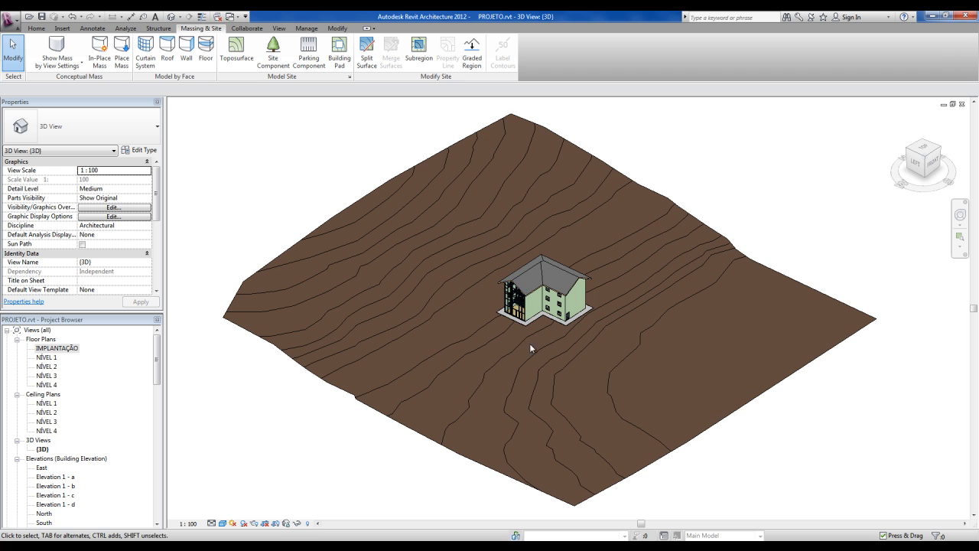
Step: Open the toposurface for editing and show its points in the IMPLANTAÇÃO floor plan in Wireframe style
{"action": "left_click", "coordinate": [724, 419]}
{"action": "left_click", "coordinate": [395, 61]}
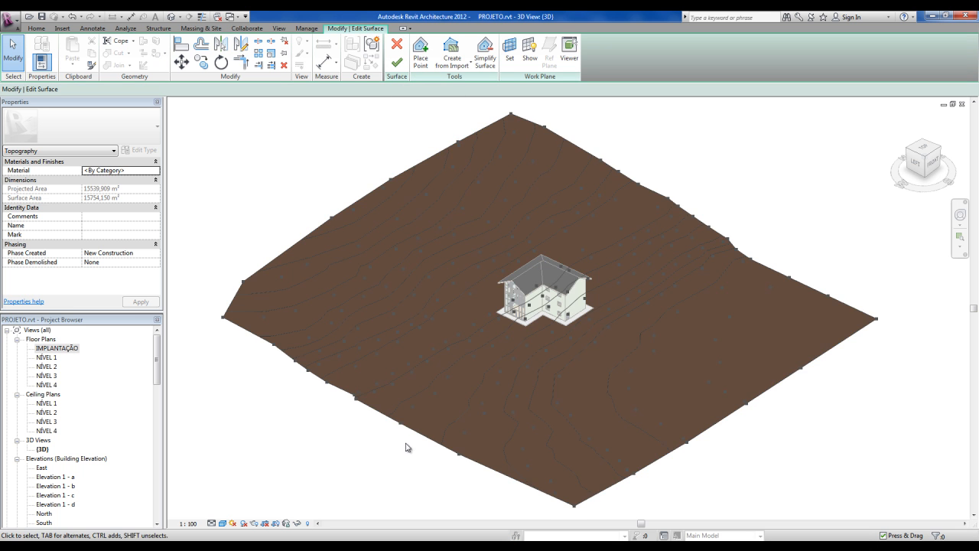
{"action": "middle_click_drag", "start_coordinate": [489, 396], "coordinate": [389, 438], "text": "shift"}
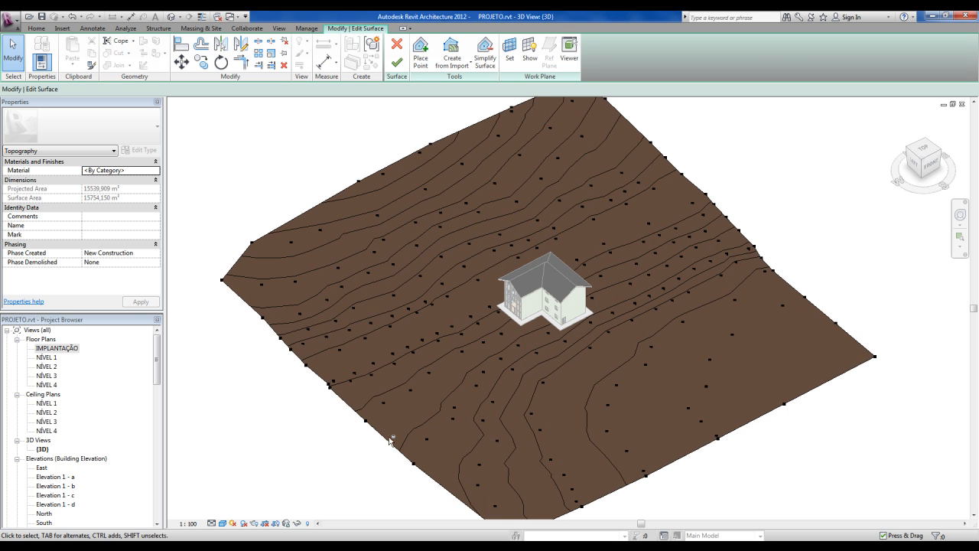
{"action": "double_click", "coordinate": [54, 350]}
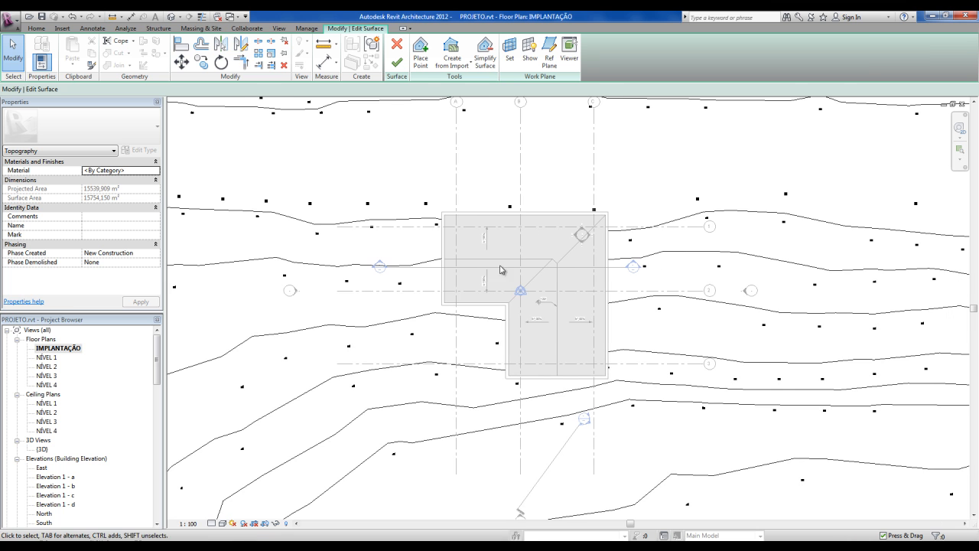
{"action": "left_click", "coordinate": [223, 523]}
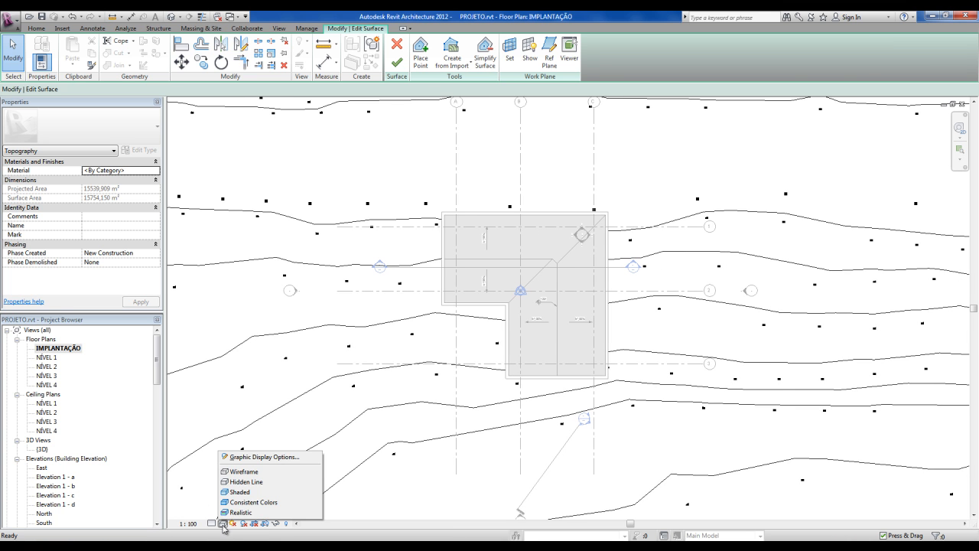
{"action": "left_click", "coordinate": [241, 472]}
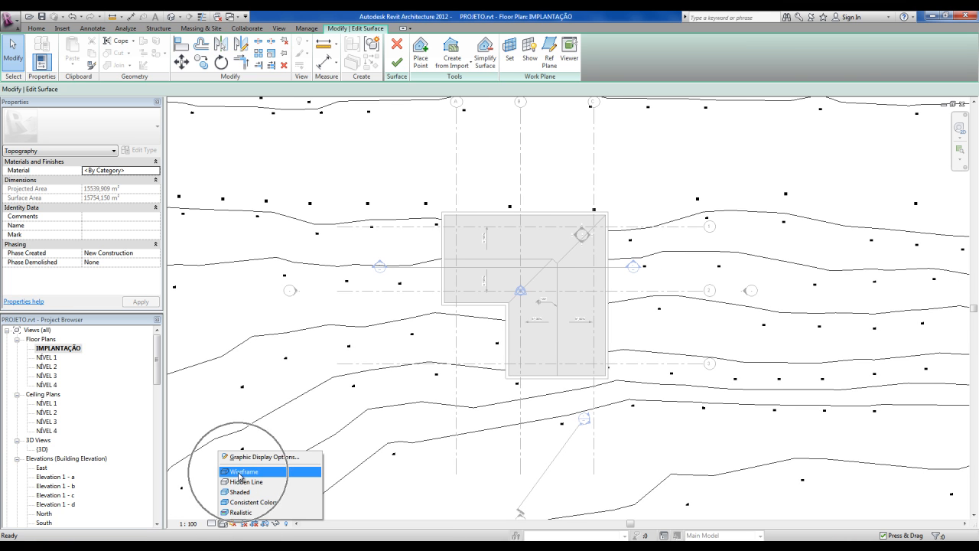
Step: Check the individual surface points beneath the house and the elevation of the one near its upper middle, then clear the selection
{"action": "left_click", "coordinate": [488, 264]}
{"action": "left_click", "coordinate": [495, 279]}
{"action": "left_click", "coordinate": [531, 242]}
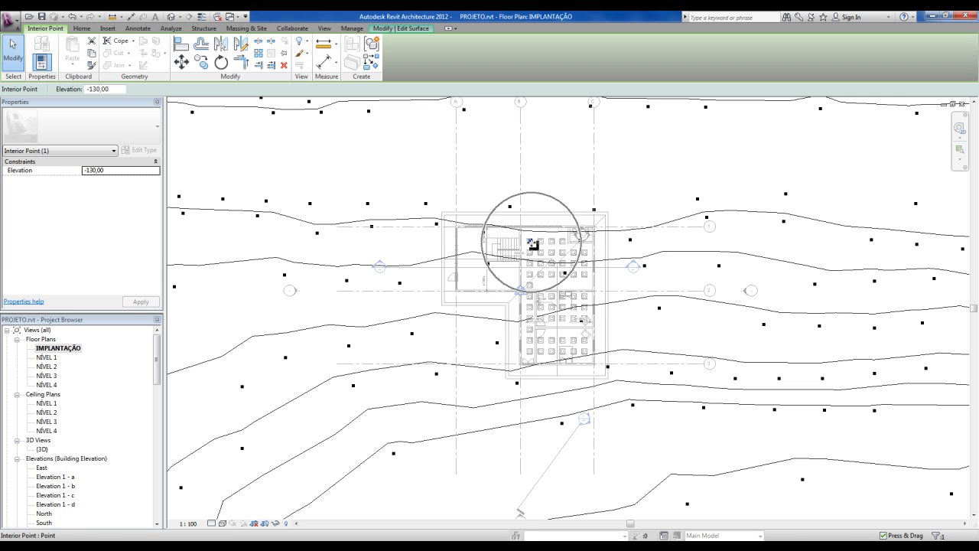
{"action": "left_click", "coordinate": [492, 304]}
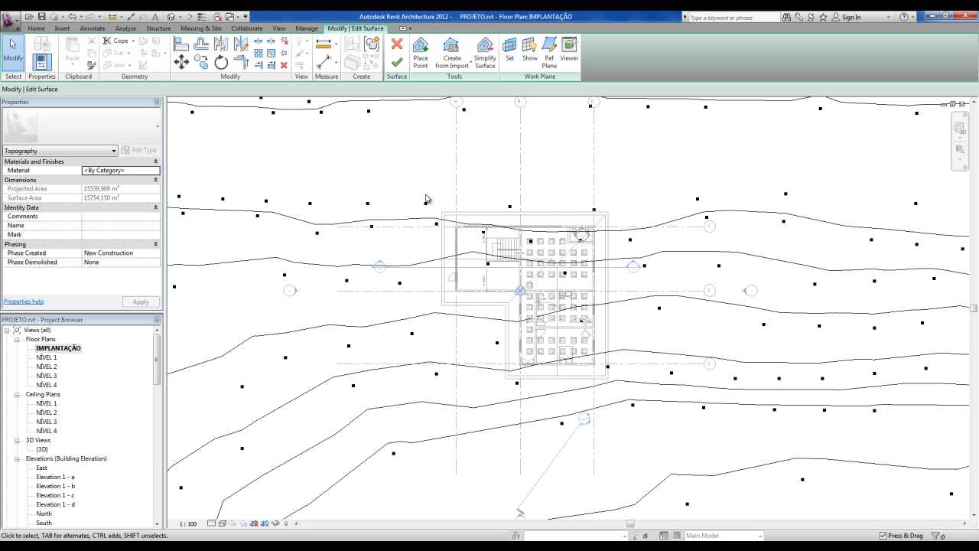
Step: Set the elevation of the surface points beneath and around the house to -10 and inspect the flattened terrain in 3D
{"action": "left_click_drag", "start_coordinate": [391, 187], "coordinate": [635, 401]}
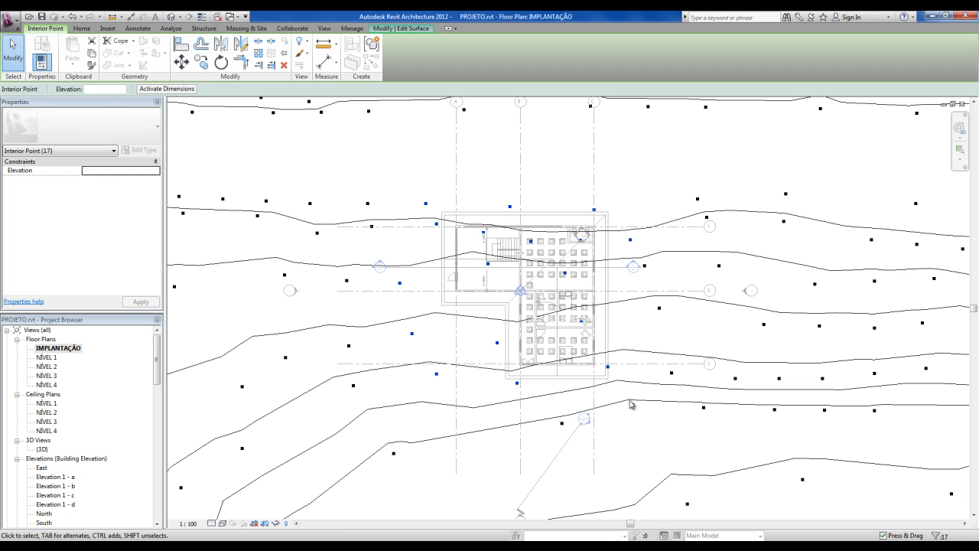
{"action": "left_click", "coordinate": [93, 90]}
{"action": "left_click", "coordinate": [93, 91]}
{"action": "type", "text": "-10"}
{"action": "key", "text": "Return"}
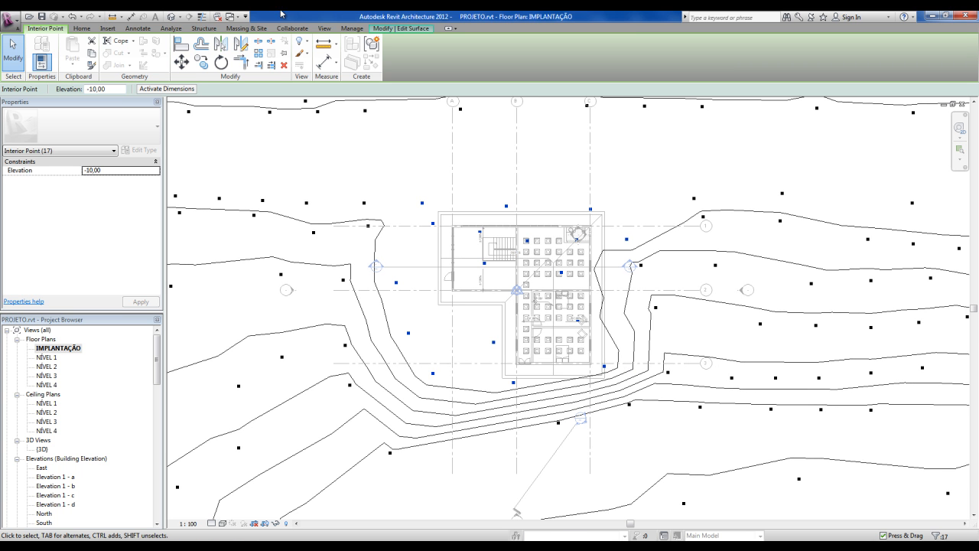
{"action": "left_click", "coordinate": [172, 16]}
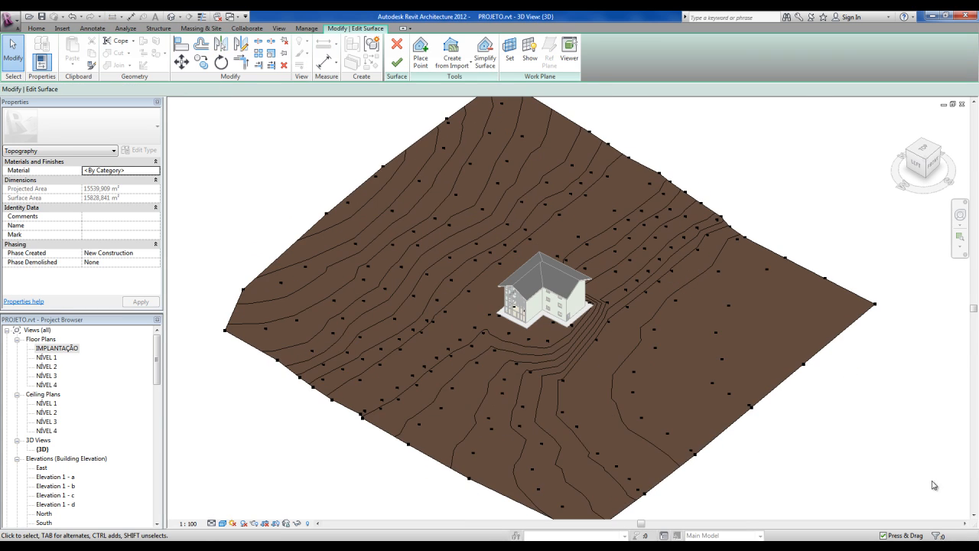
{"action": "scroll", "coordinate": [600, 342], "scroll_direction": "up", "scroll_amount": 2}
{"action": "middle_click_drag", "start_coordinate": [572, 342], "coordinate": [612, 279], "text": "shift"}
{"action": "mouse_move", "coordinate": [615, 266]}
{"action": "middle_mouse_down", "text": "shift"}
{"action": "mouse_move", "coordinate": [526, 364]}
{"action": "mouse_move", "coordinate": [590, 375]}
{"action": "mouse_move", "coordinate": [601, 277]}
{"action": "middle_mouse_up", "text": "shift"}
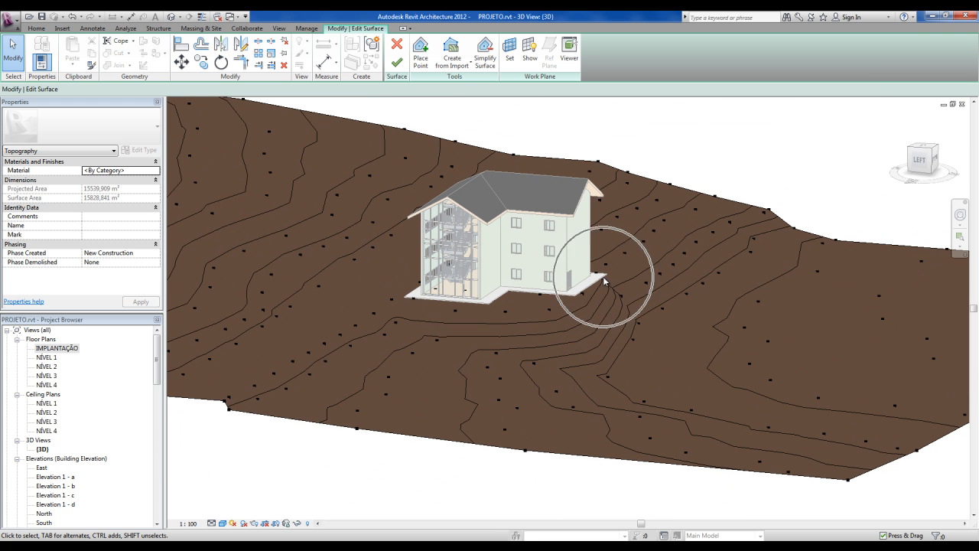
Step: In the IMPLANTAÇÃO plan, move the outer points left of the house closer to it and delete the point in the notch of its L shape
{"action": "double_click", "coordinate": [53, 348]}
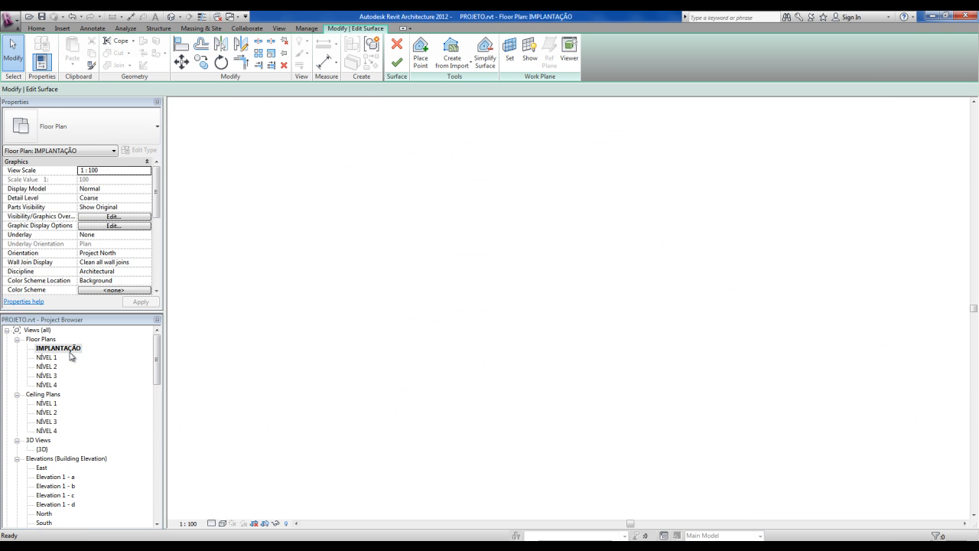
{"action": "scroll", "coordinate": [502, 360], "scroll_direction": "up", "scroll_amount": 3}
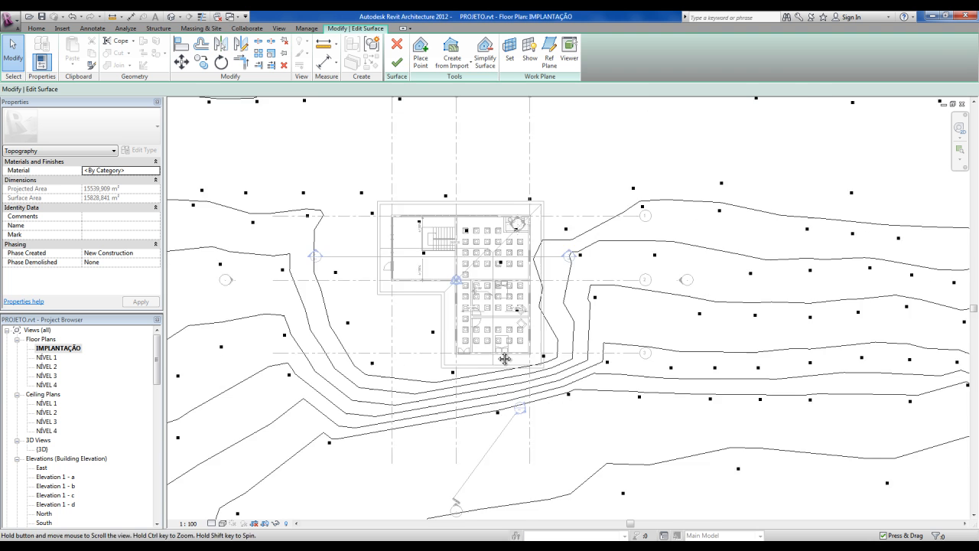
{"action": "left_click", "coordinate": [548, 363]}
{"action": "scroll", "coordinate": [502, 383], "scroll_direction": "down", "scroll_amount": 2}
{"action": "left_click_drag", "start_coordinate": [386, 348], "coordinate": [385, 264]}
{"action": "left_click_drag", "start_coordinate": [335, 227], "coordinate": [371, 201]}
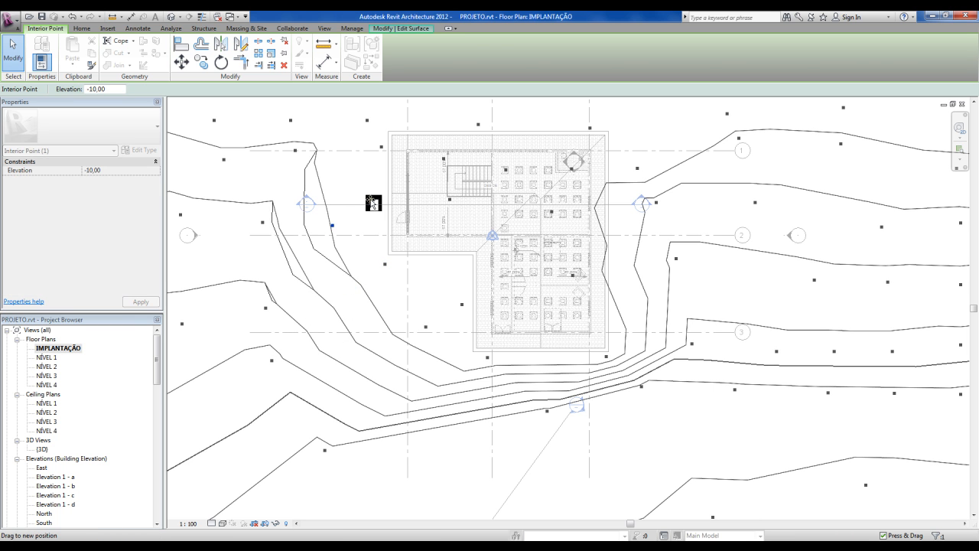
{"action": "key", "text": "Escape"}
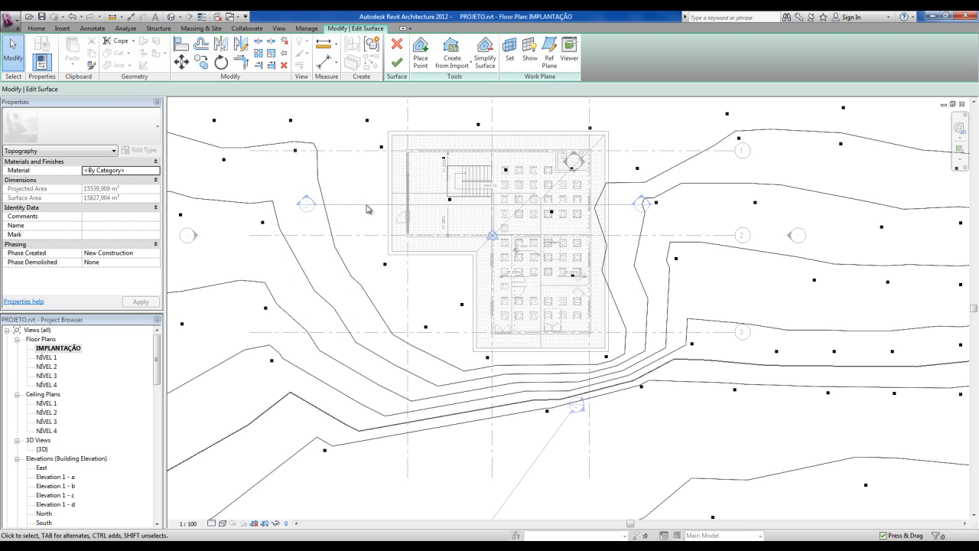
{"action": "left_click", "coordinate": [462, 304]}
{"action": "key", "text": "Delete"}
Step: Move two points from beneath the house to the slab's right edge and one to the lower wing's lower-left slab corner
{"action": "middle_click_drag", "start_coordinate": [541, 283], "coordinate": [511, 287]}
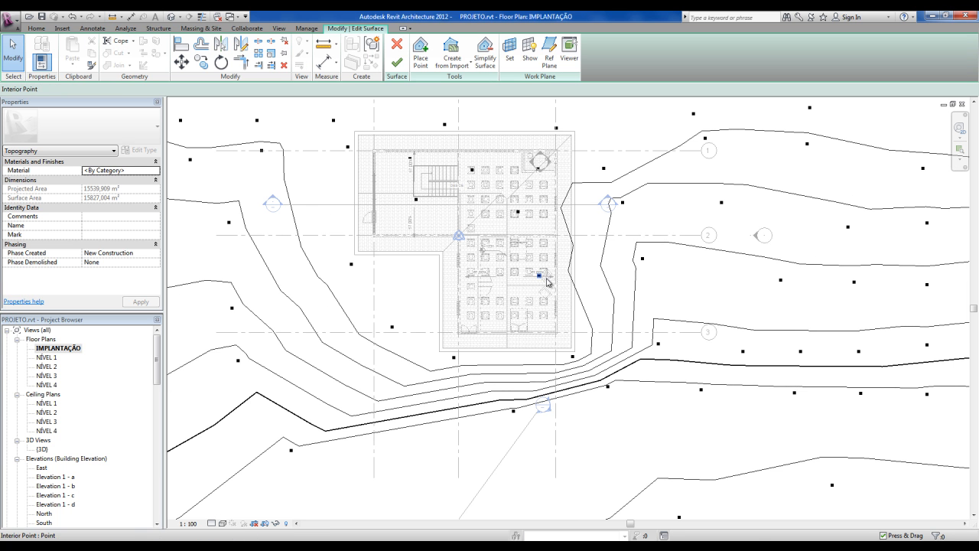
{"action": "left_click_drag", "start_coordinate": [547, 279], "coordinate": [581, 284]}
{"action": "left_click", "coordinate": [518, 211]}
{"action": "left_click_drag", "start_coordinate": [534, 213], "coordinate": [574, 205]}
{"action": "middle_click_drag", "start_coordinate": [450, 363], "coordinate": [466, 351]}
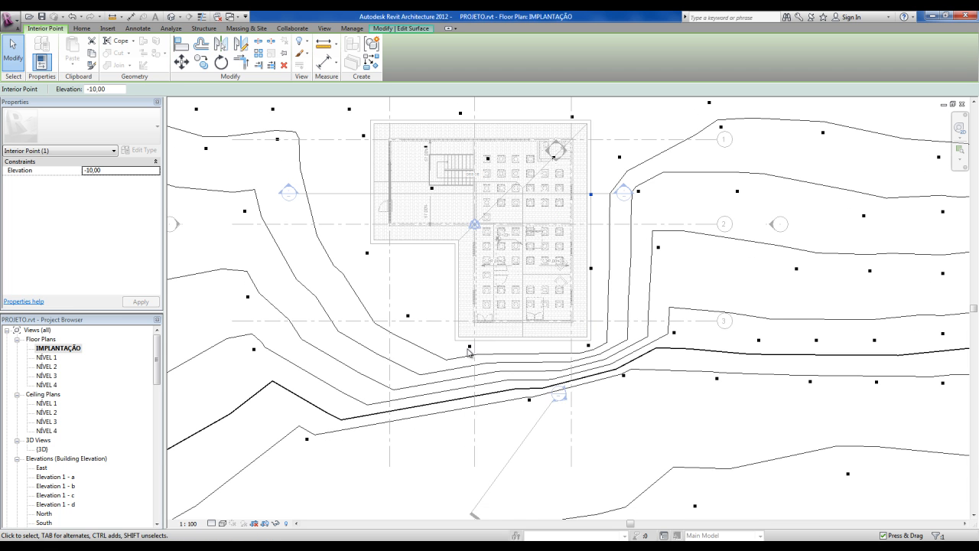
{"action": "scroll", "coordinate": [469, 352], "scroll_direction": "up", "scroll_amount": 1}
{"action": "left_click_drag", "start_coordinate": [471, 348], "coordinate": [448, 342]}
{"action": "middle_click_drag", "start_coordinate": [396, 349], "coordinate": [425, 353]}
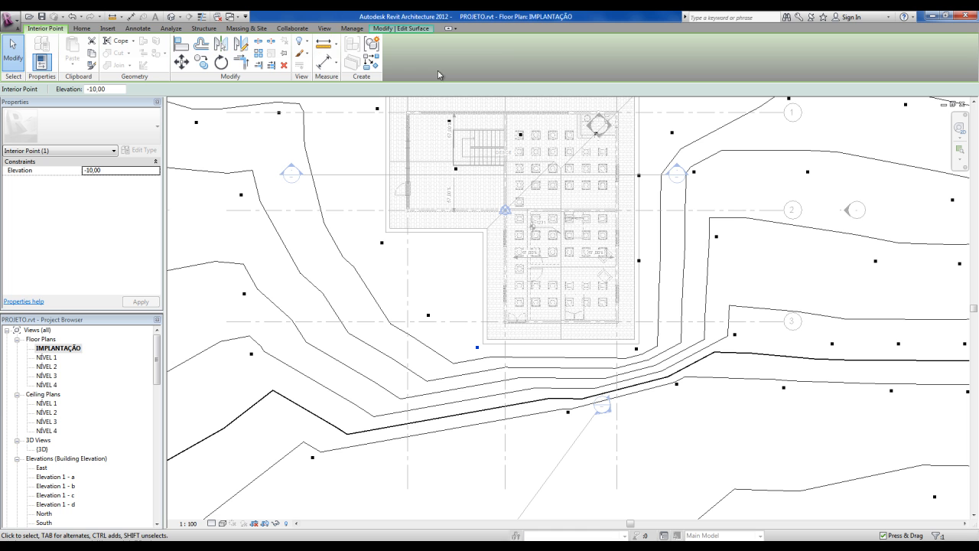
Step: Place two new surface points at absolute elevation -10, in line with the lower wing's bottom edge and to its left
{"action": "left_click", "coordinate": [398, 29]}
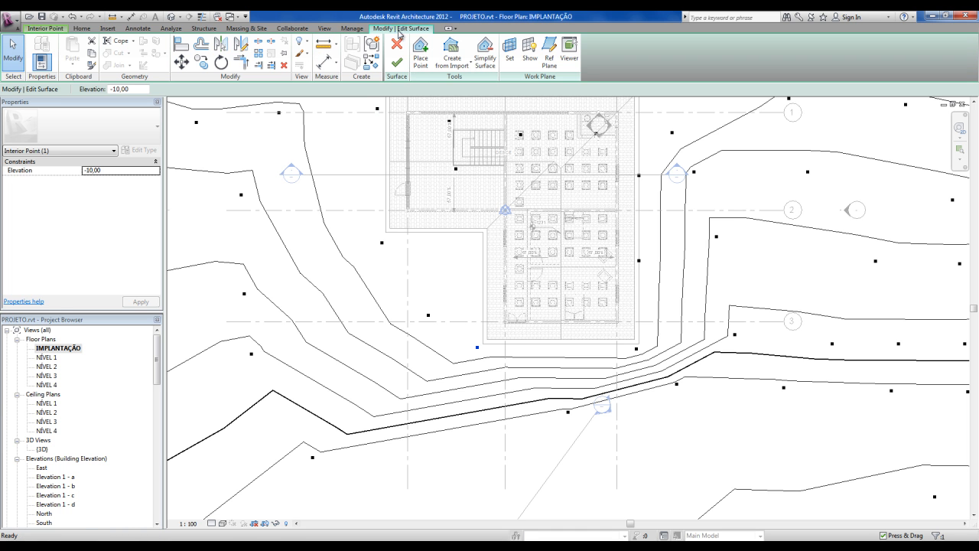
{"action": "left_click", "coordinate": [420, 55]}
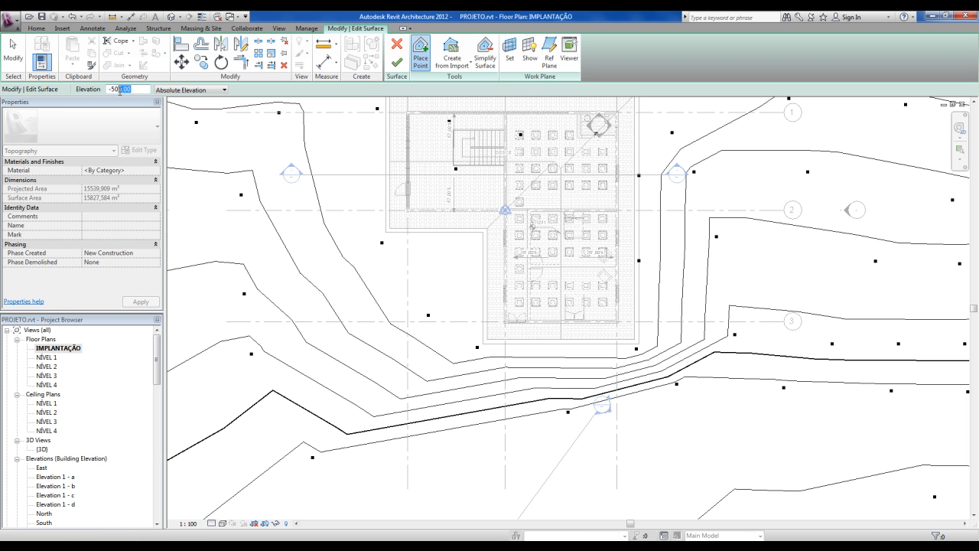
{"action": "type", "text": "-10"}
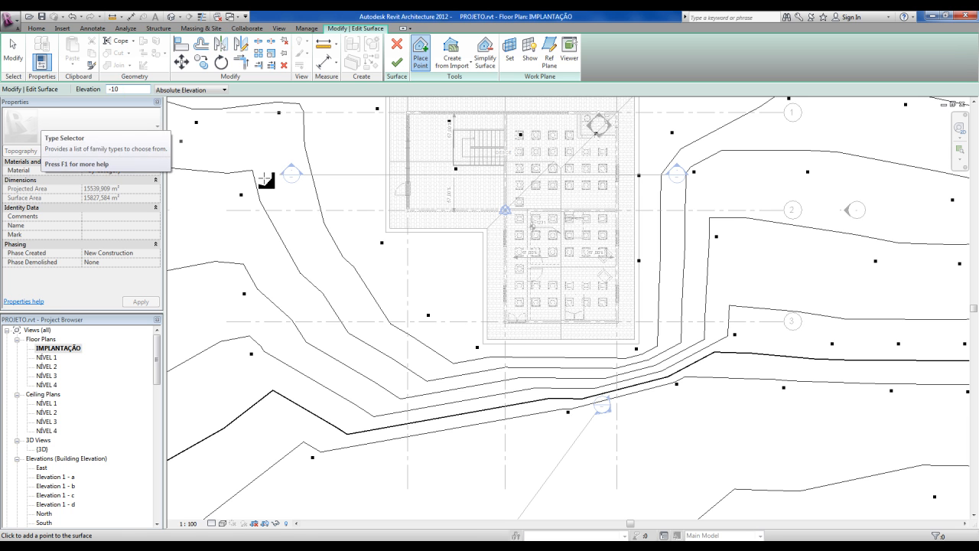
{"action": "left_click", "coordinate": [420, 345]}
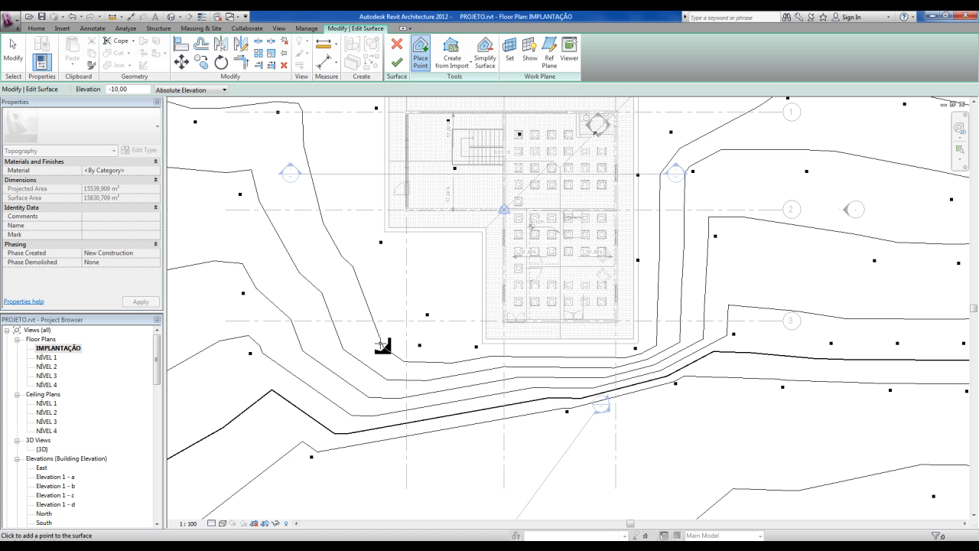
{"action": "left_click", "coordinate": [376, 345]}
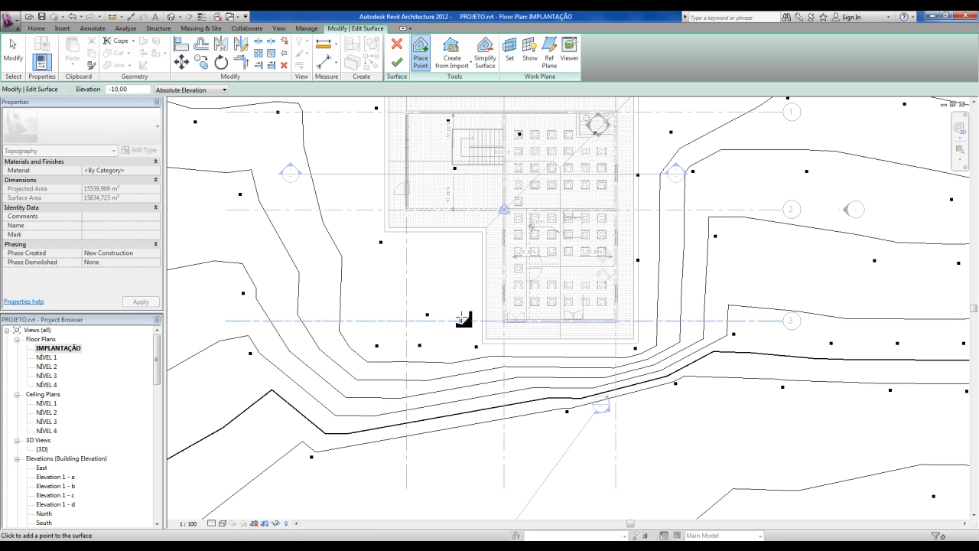
{"action": "key", "text": "Escape"}
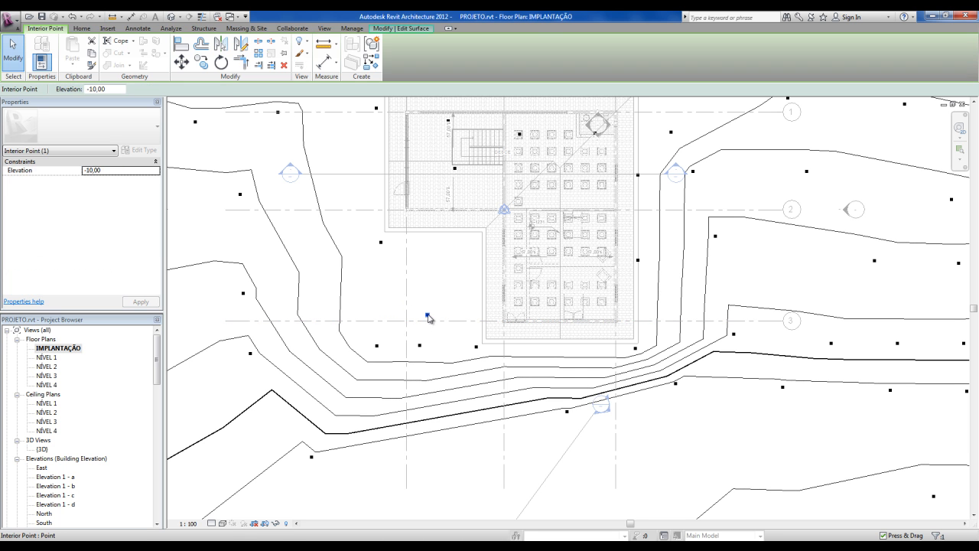
Step: Move the two points below the house and the one off its lower-right corner farther away from the slab
{"action": "scroll", "coordinate": [436, 321], "scroll_direction": "down", "scroll_amount": 1}
{"action": "middle_click_drag", "start_coordinate": [436, 321], "coordinate": [574, 341]}
{"action": "scroll", "coordinate": [584, 341], "scroll_direction": "up", "scroll_amount": 1}
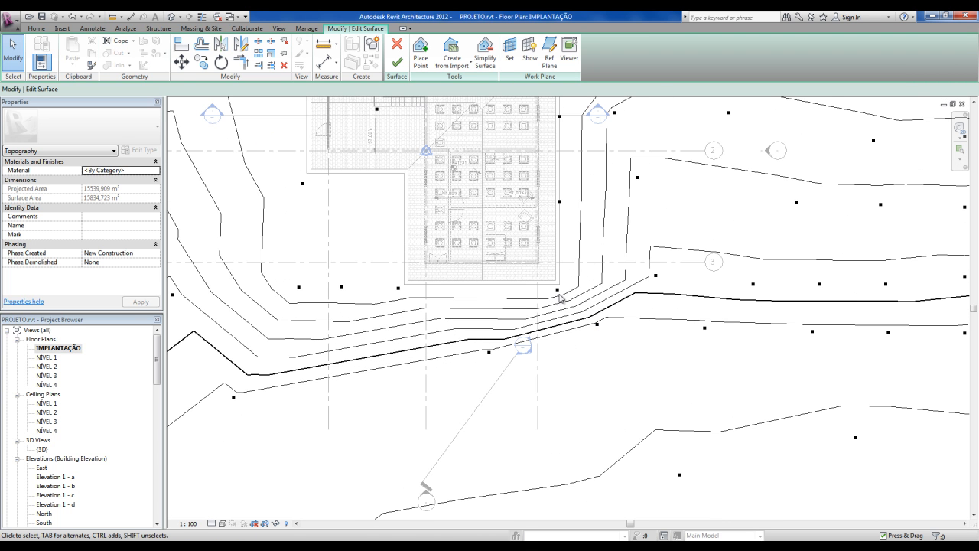
{"action": "left_click", "coordinate": [597, 325]}
{"action": "left_click_drag", "start_coordinate": [605, 331], "coordinate": [457, 372]}
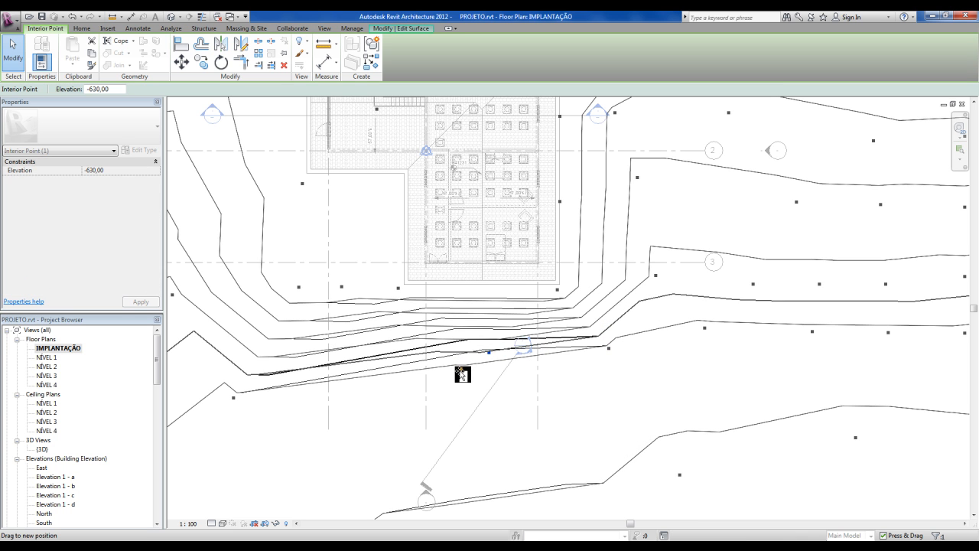
{"action": "left_click_drag", "start_coordinate": [608, 349], "coordinate": [637, 342]}
{"action": "left_click_drag", "start_coordinate": [634, 283], "coordinate": [649, 299]}
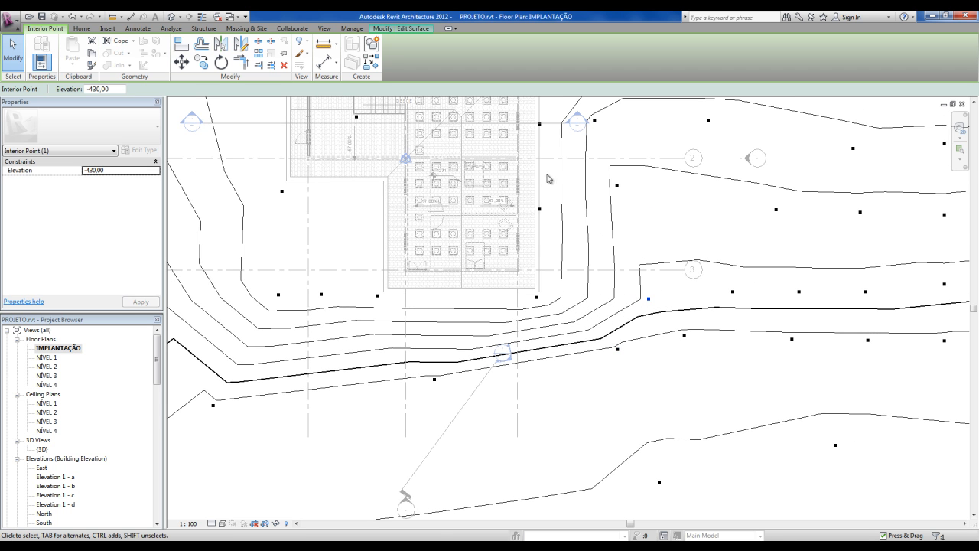
Step: Move the surface point left of the house near grid line 1 slightly farther away from the building
{"action": "scroll", "coordinate": [547, 178], "scroll_direction": "down", "scroll_amount": 5}
{"action": "scroll", "coordinate": [385, 264], "scroll_direction": "up", "scroll_amount": 2}
{"action": "left_click", "coordinate": [397, 243]}
{"action": "left_click_drag", "start_coordinate": [397, 243], "coordinate": [386, 240]}
{"action": "left_click", "coordinate": [354, 376]}
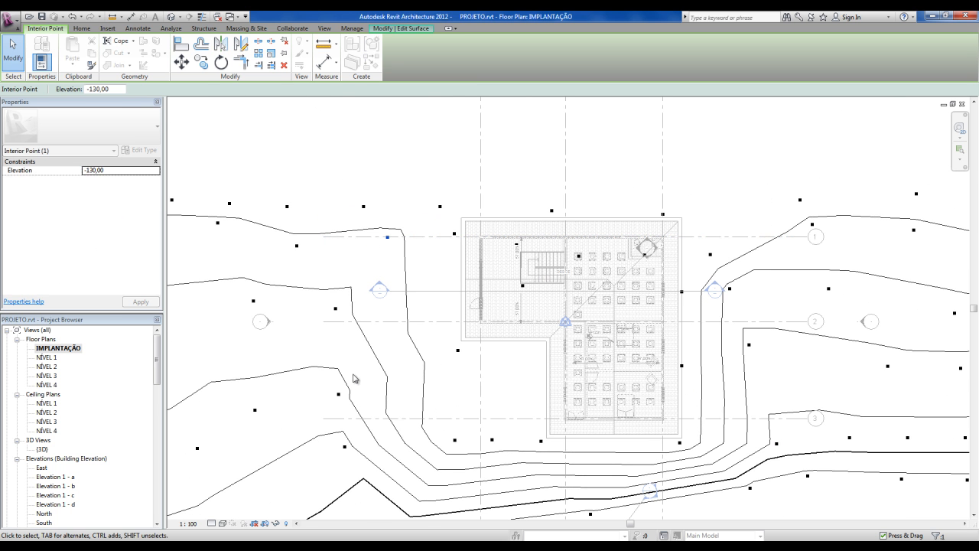
{"action": "scroll", "coordinate": [390, 372], "scroll_direction": "down", "scroll_amount": 2}
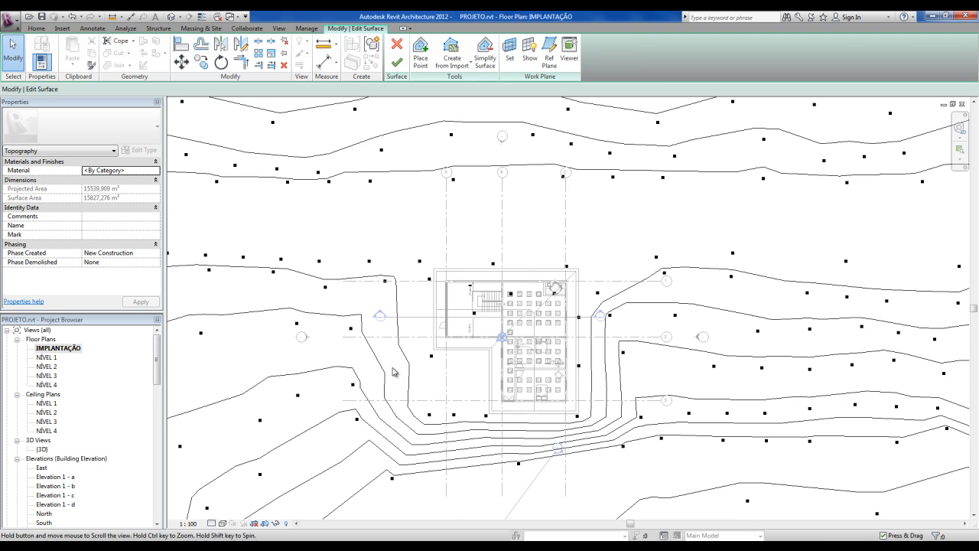
Step: Check the edited terrain in the 3D view and finish the surface edit
{"action": "left_click", "coordinate": [171, 17]}
{"action": "middle_click_drag", "start_coordinate": [390, 258], "coordinate": [420, 246], "text": "shift"}
{"action": "left_click", "coordinate": [396, 65]}
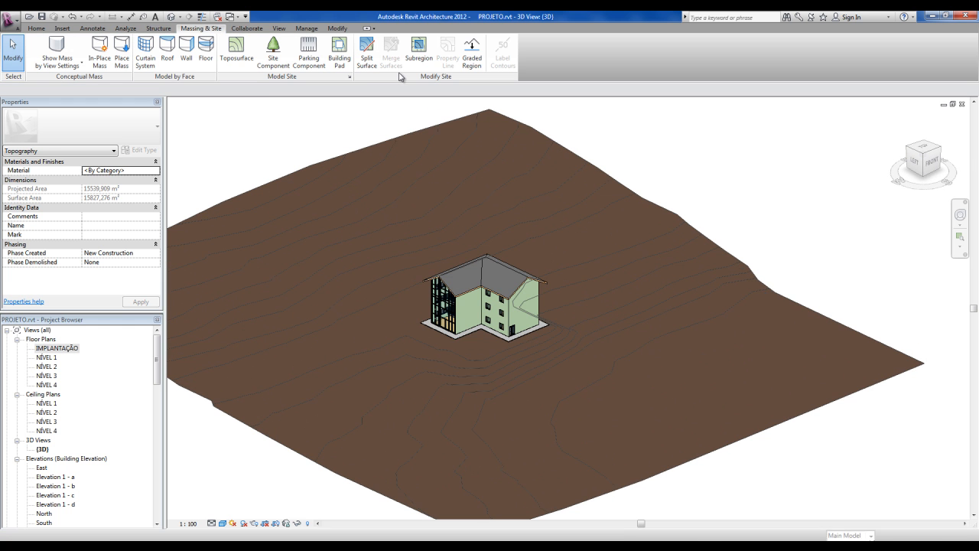
Step: Assign the Site - Grass material to the toposurface and inspect the terrain around the house
{"action": "left_click", "coordinate": [728, 240]}
{"action": "scroll", "coordinate": [722, 241], "scroll_direction": "down", "scroll_amount": 2}
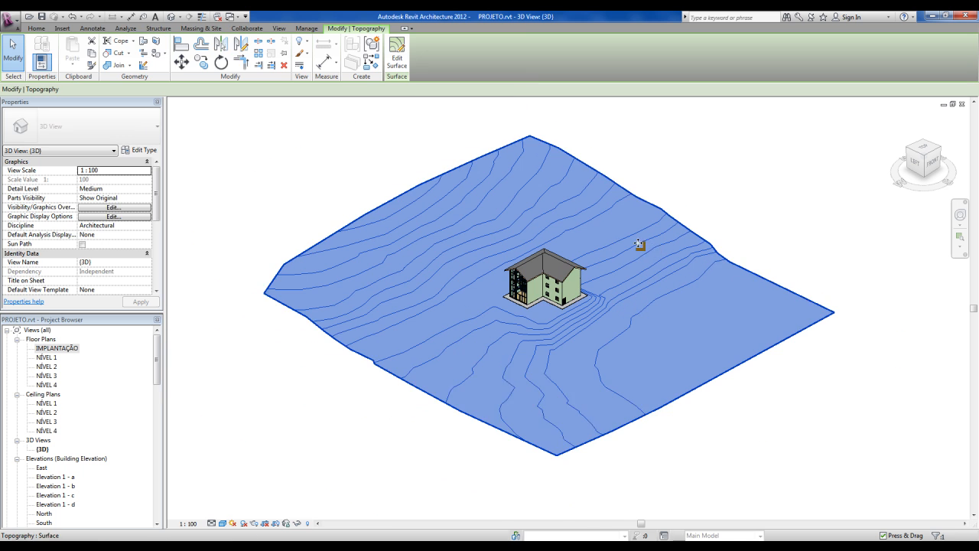
{"action": "left_click", "coordinate": [96, 170]}
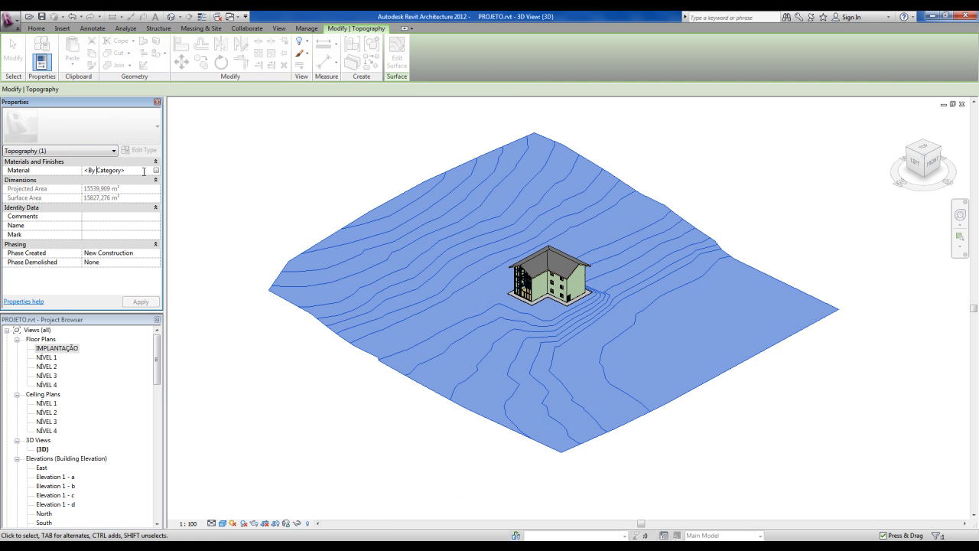
{"action": "left_click", "coordinate": [156, 171]}
{"action": "left_click_drag", "start_coordinate": [448, 174], "coordinate": [433, 359]}
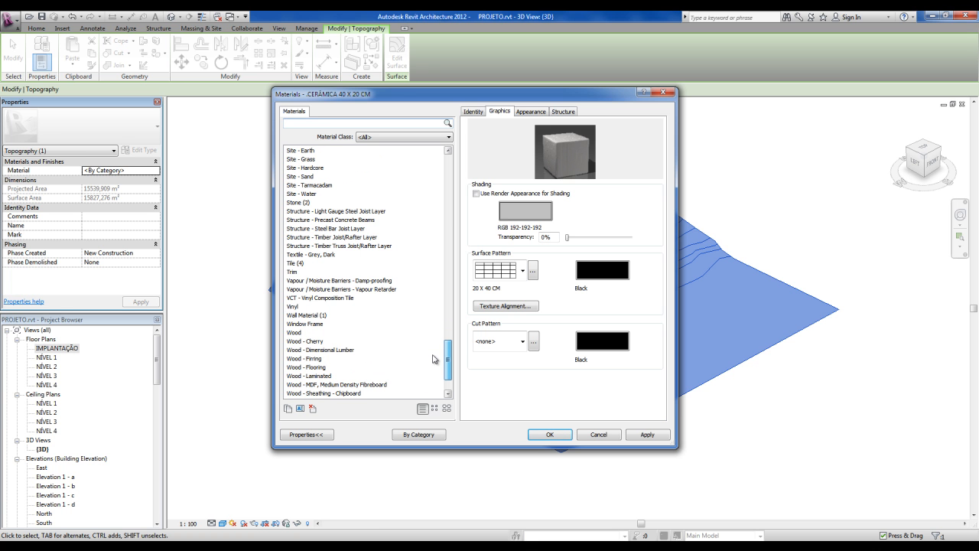
{"action": "left_click", "coordinate": [301, 159]}
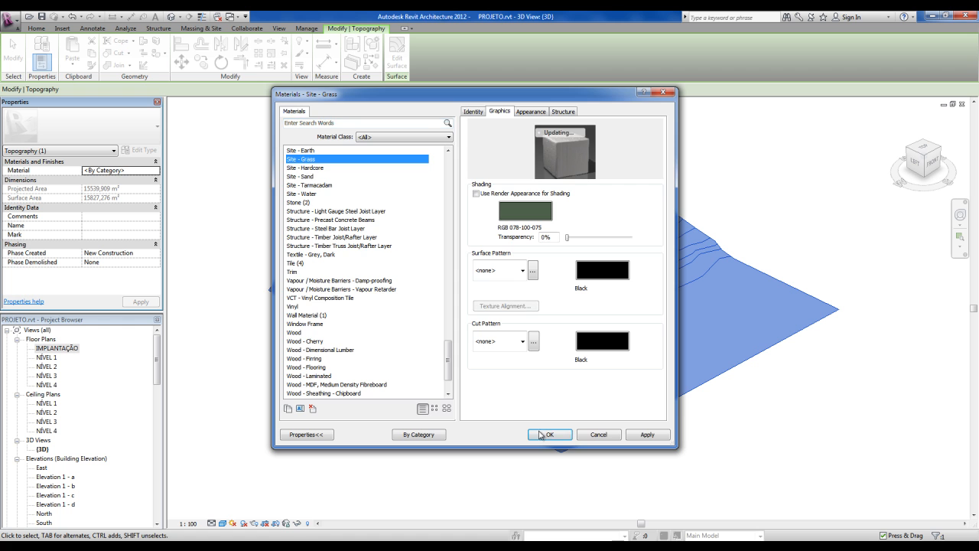
{"action": "left_click", "coordinate": [545, 434]}
{"action": "key", "text": "Escape"}
{"action": "middle_click_drag", "start_coordinate": [485, 457], "coordinate": [563, 435], "text": "shift"}
{"action": "scroll", "coordinate": [550, 281], "scroll_direction": "up", "scroll_amount": 5}
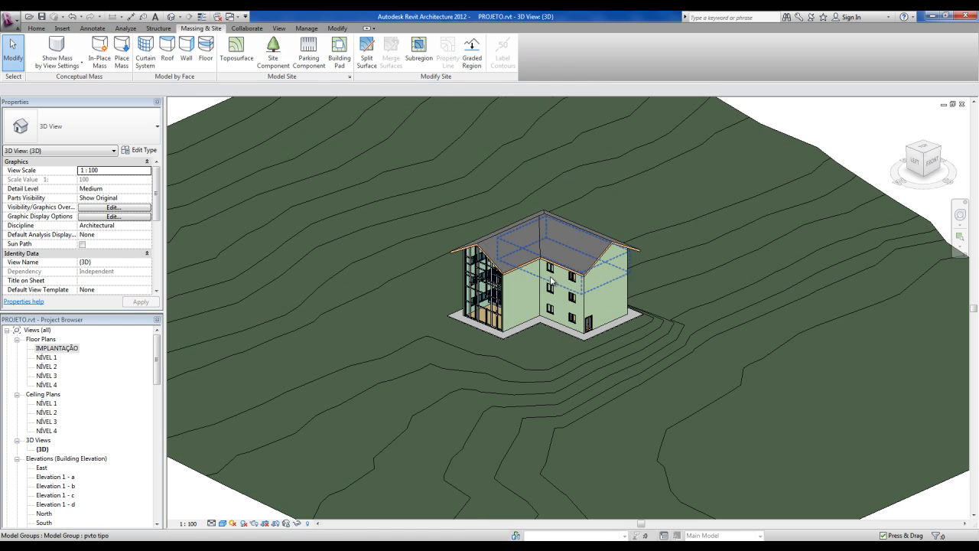
Step: Display the 3D view in the Realistic visual style and examine the grass texture beside the house
{"action": "left_click", "coordinate": [225, 524]}
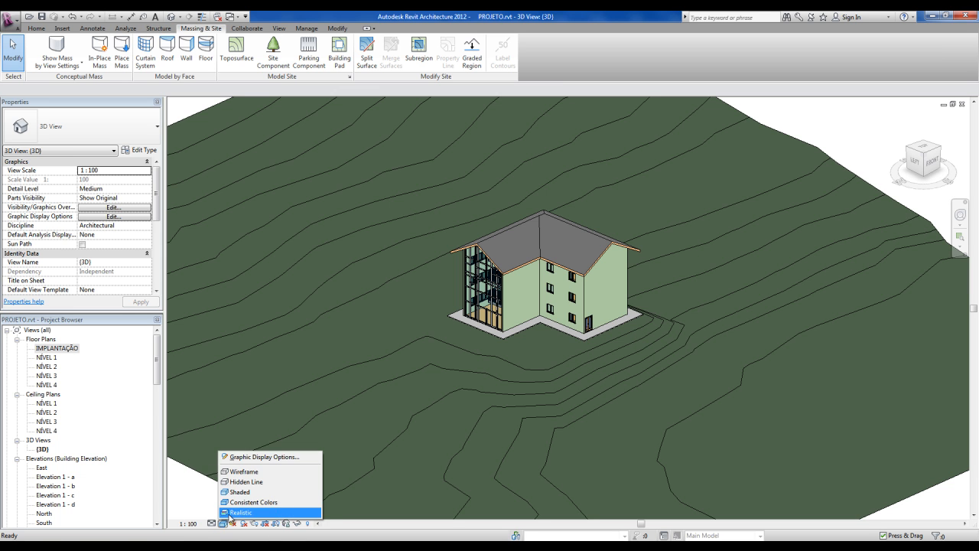
{"action": "left_click", "coordinate": [250, 513]}
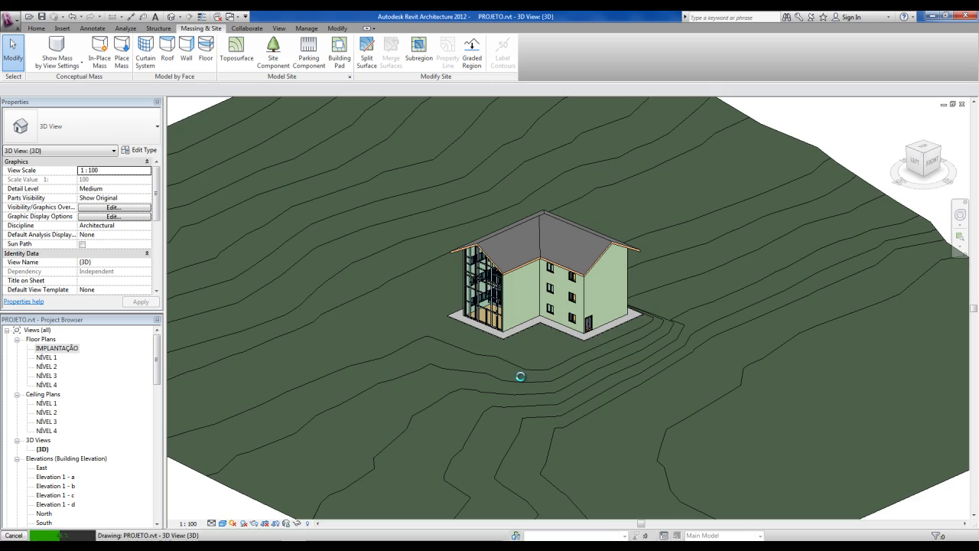
{"action": "scroll", "coordinate": [534, 362], "scroll_direction": "up", "scroll_amount": 5}
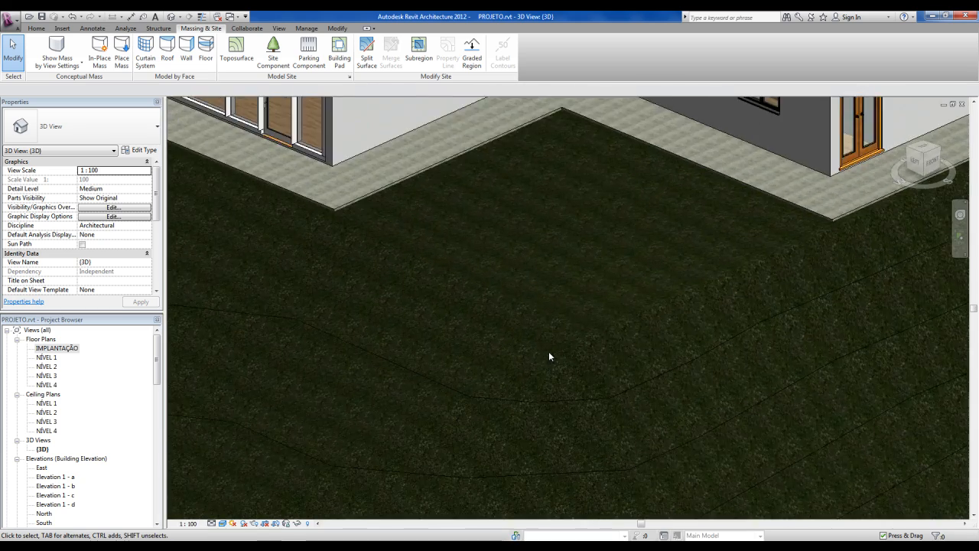
{"action": "scroll", "coordinate": [525, 397], "scroll_direction": "down", "scroll_amount": 5}
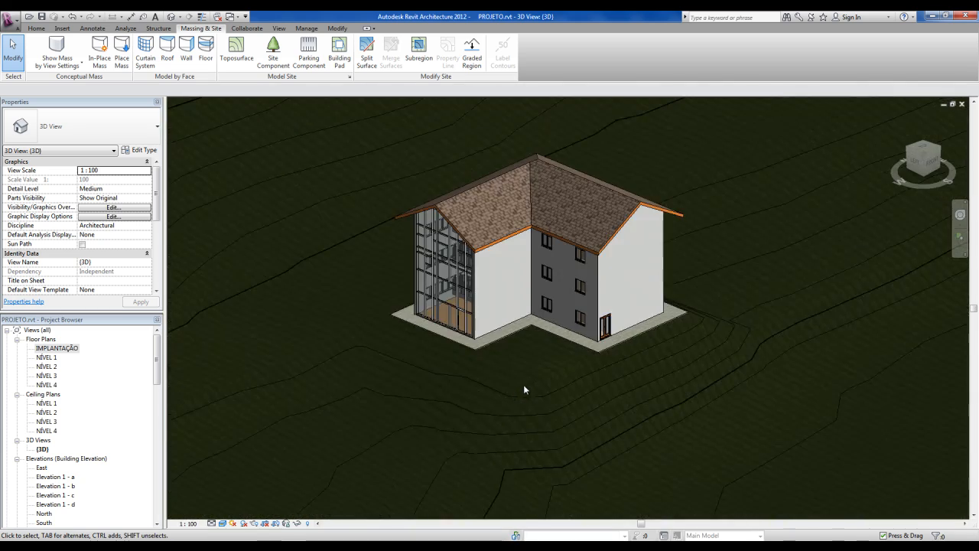
Step: Try the Hidden Line visual style in the 3D view and set the view to Shaded
{"action": "left_click", "coordinate": [237, 524]}
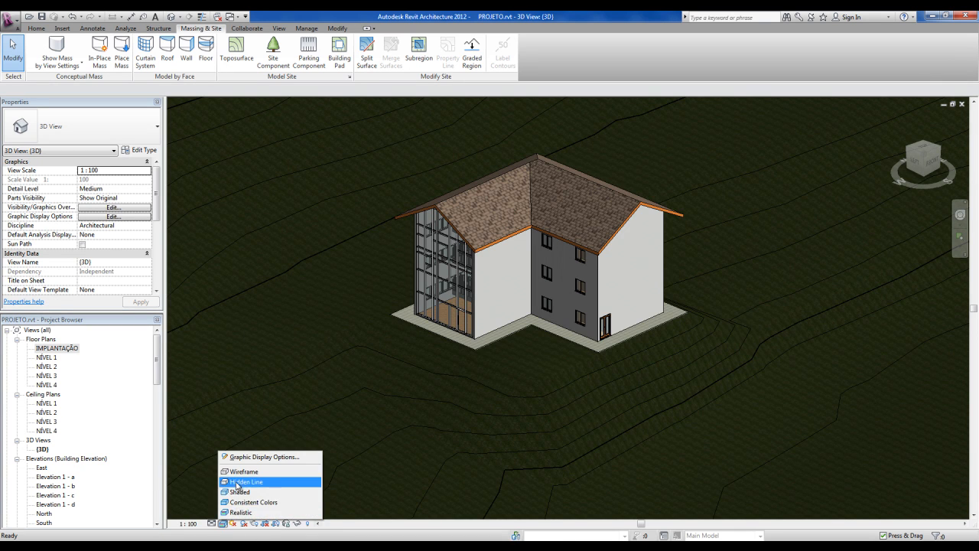
{"action": "left_click", "coordinate": [260, 481]}
{"action": "left_click", "coordinate": [222, 523]}
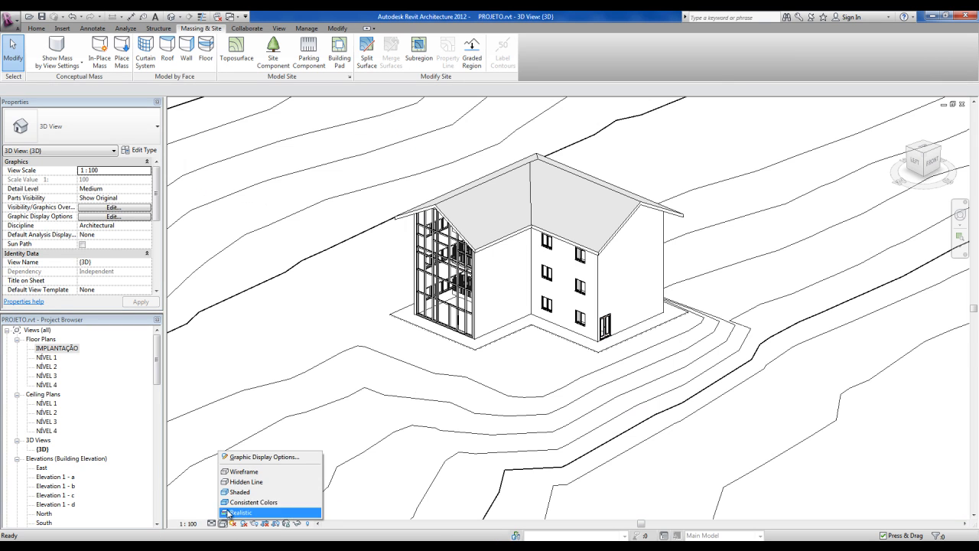
{"action": "left_click", "coordinate": [241, 491]}
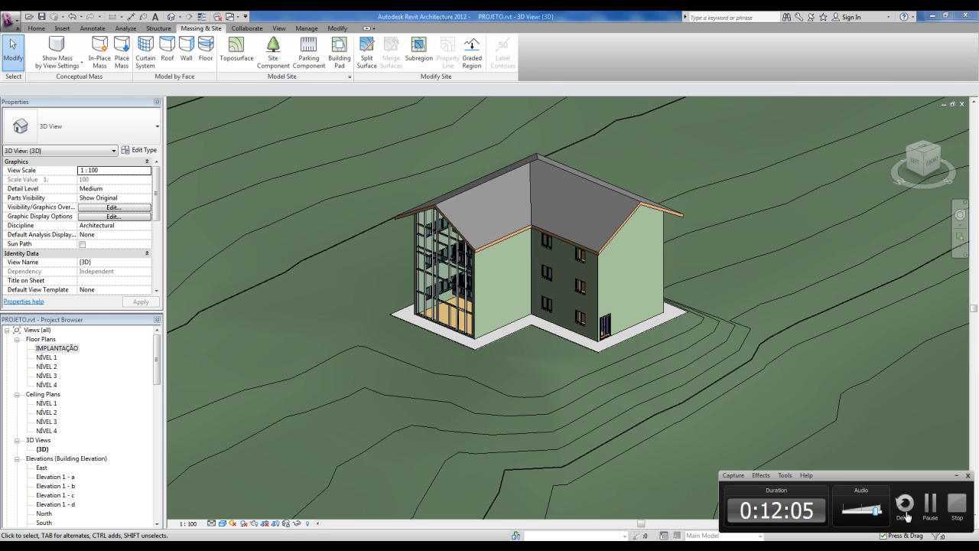
Step: Start a subregion on the toposurface and switch to the IMPLANTAÇÃO floor plan to sketch its boundary
{"action": "scroll", "coordinate": [655, 437], "scroll_direction": "down", "scroll_amount": 2}
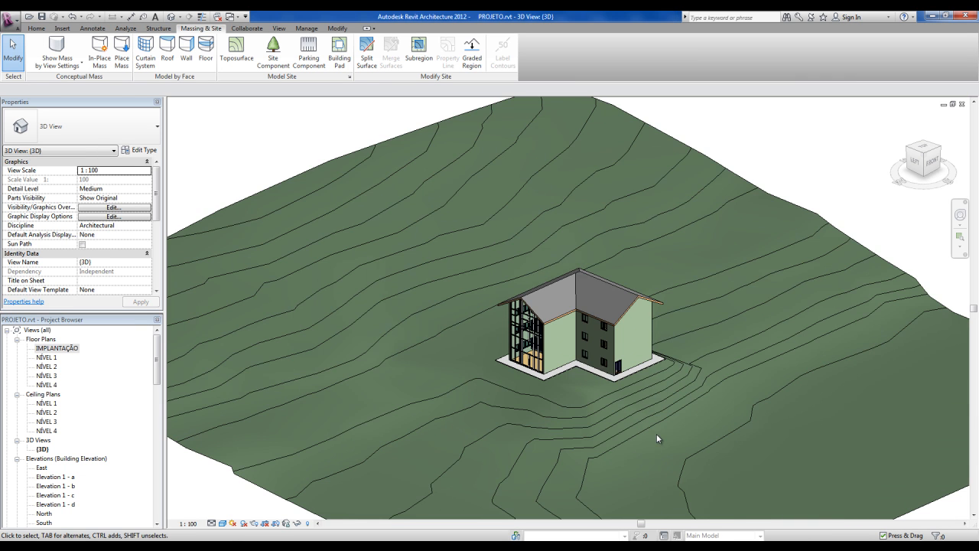
{"action": "scroll", "coordinate": [656, 434], "scroll_direction": "down", "scroll_amount": 3}
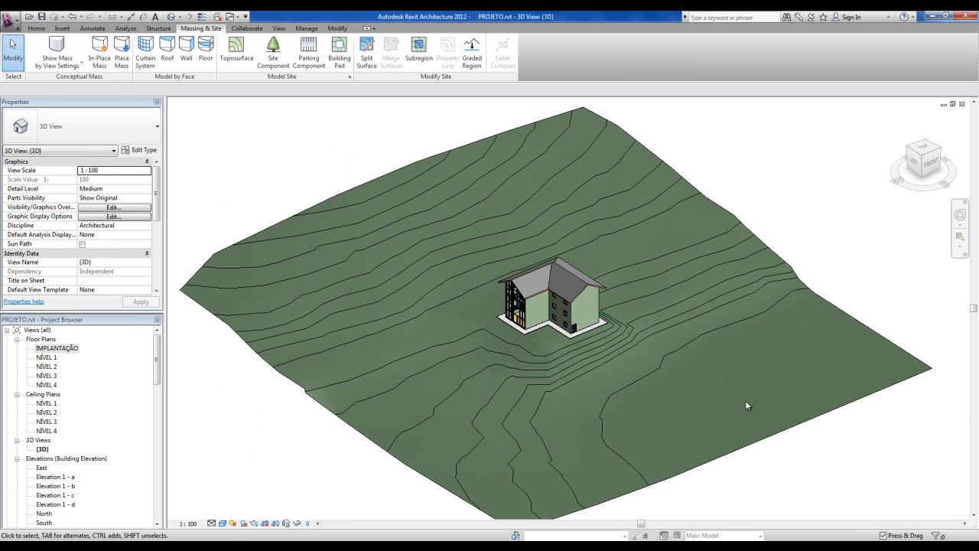
{"action": "middle_click_drag", "start_coordinate": [727, 399], "coordinate": [738, 365], "text": "shift"}
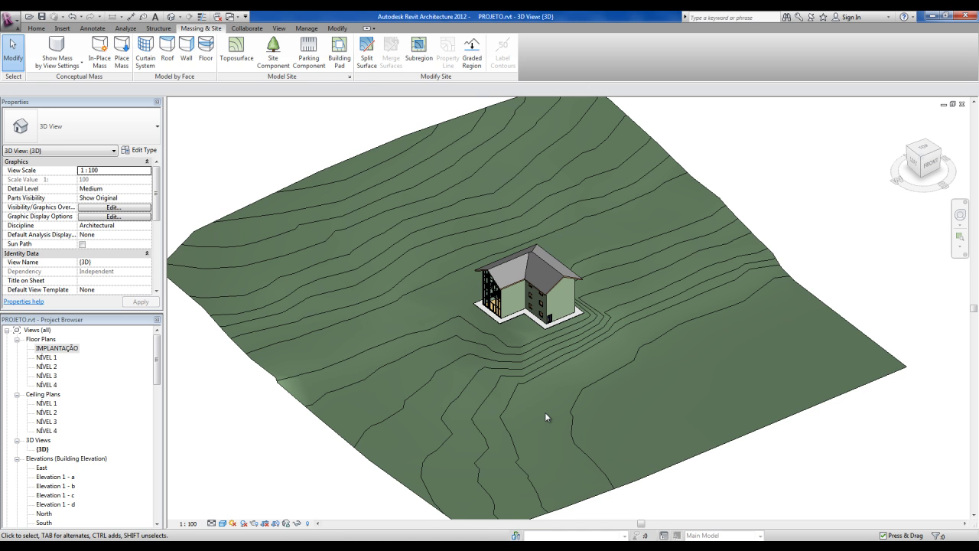
{"action": "middle_click_drag", "start_coordinate": [546, 405], "coordinate": [527, 408]}
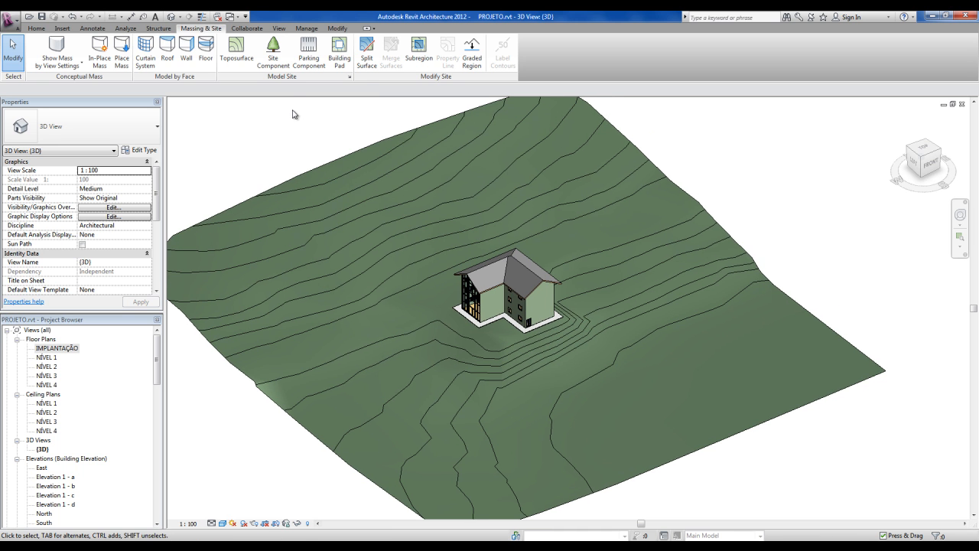
{"action": "left_click", "coordinate": [419, 52]}
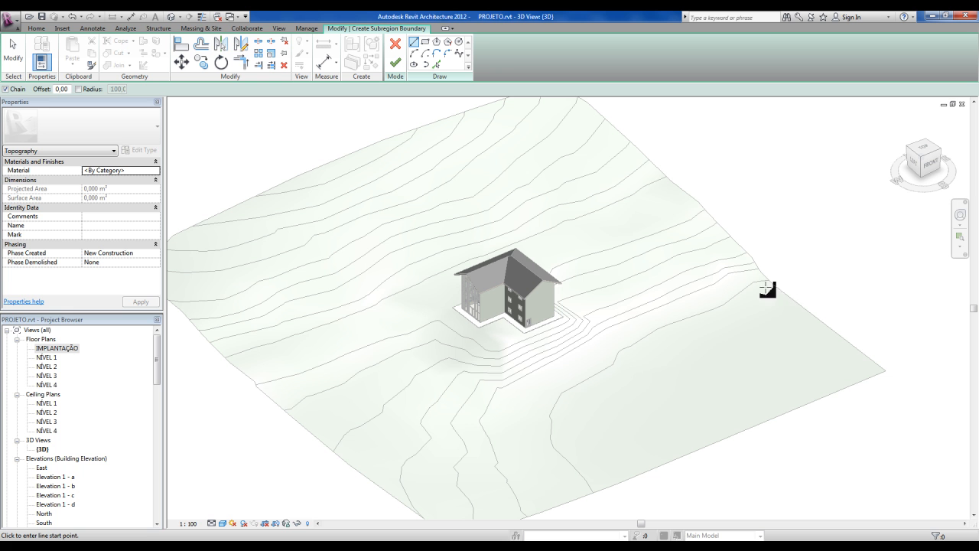
{"action": "double_click", "coordinate": [67, 349]}
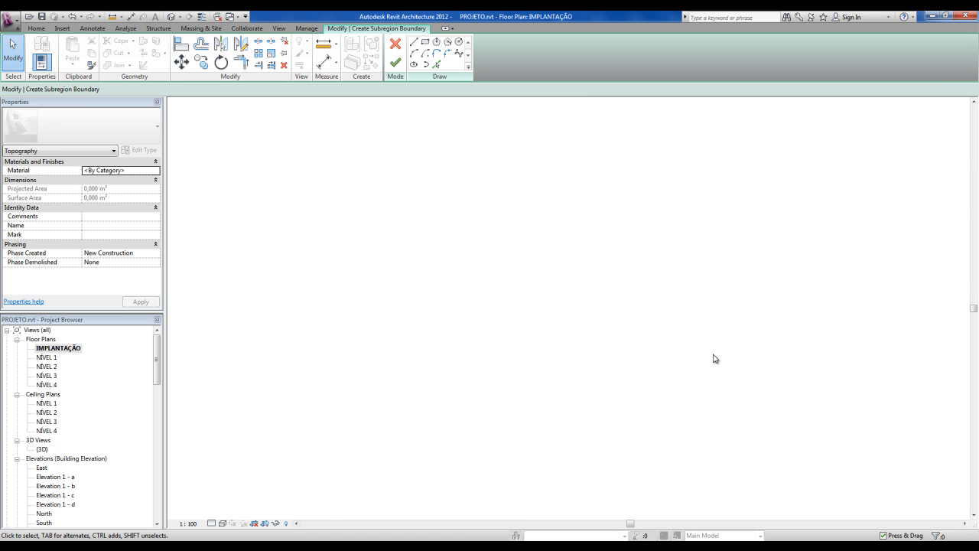
{"action": "scroll", "coordinate": [739, 372], "scroll_direction": "up", "scroll_amount": 3}
{"action": "scroll", "coordinate": [535, 256], "scroll_direction": "down", "scroll_amount": 4}
{"action": "scroll", "coordinate": [552, 295], "scroll_direction": "up", "scroll_amount": 2}
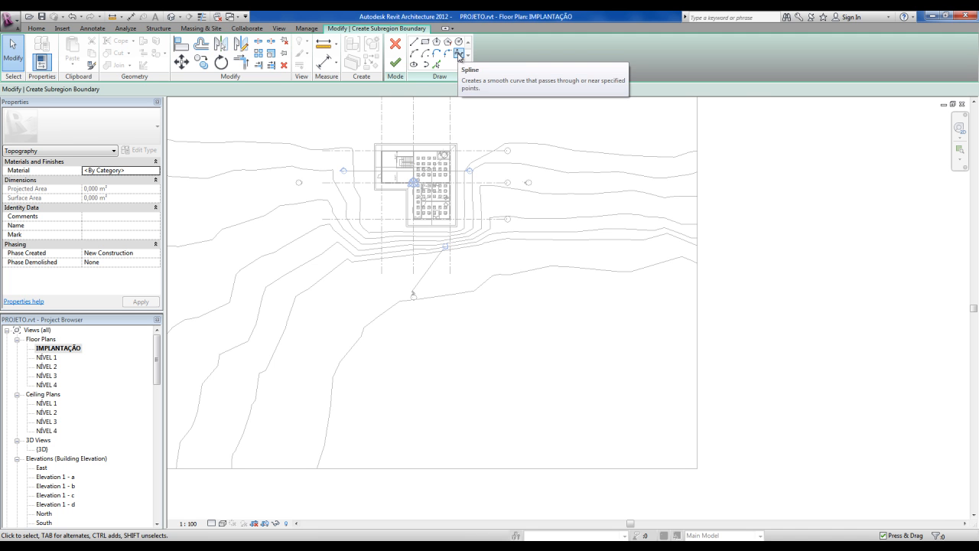
Step: Sketch a kidney-shaped spline outline on the flatter terrain below the house, ending it just short of its start point
{"action": "left_click", "coordinate": [458, 54]}
{"action": "scroll", "coordinate": [550, 318], "scroll_direction": "up", "scroll_amount": 2}
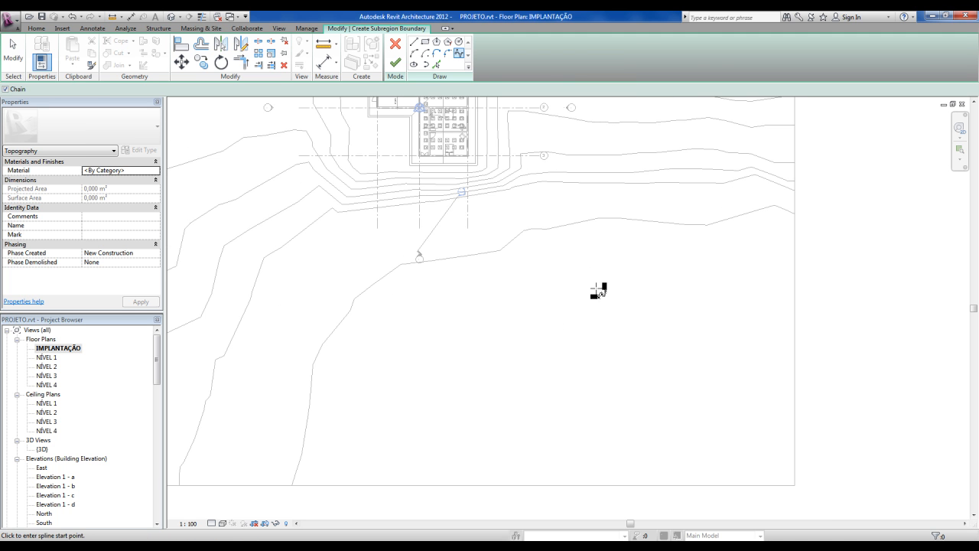
{"action": "left_click", "coordinate": [659, 306]}
{"action": "left_click", "coordinate": [580, 257]}
{"action": "left_click", "coordinate": [501, 309]}
{"action": "left_click", "coordinate": [432, 286]}
{"action": "left_click", "coordinate": [374, 342]}
{"action": "left_click", "coordinate": [351, 428]}
{"action": "left_click", "coordinate": [408, 462]}
{"action": "left_click", "coordinate": [566, 410]}
{"action": "left_click", "coordinate": [604, 455]}
{"action": "left_click", "coordinate": [676, 458]}
{"action": "scroll", "coordinate": [699, 329], "scroll_direction": "up", "scroll_amount": 4}
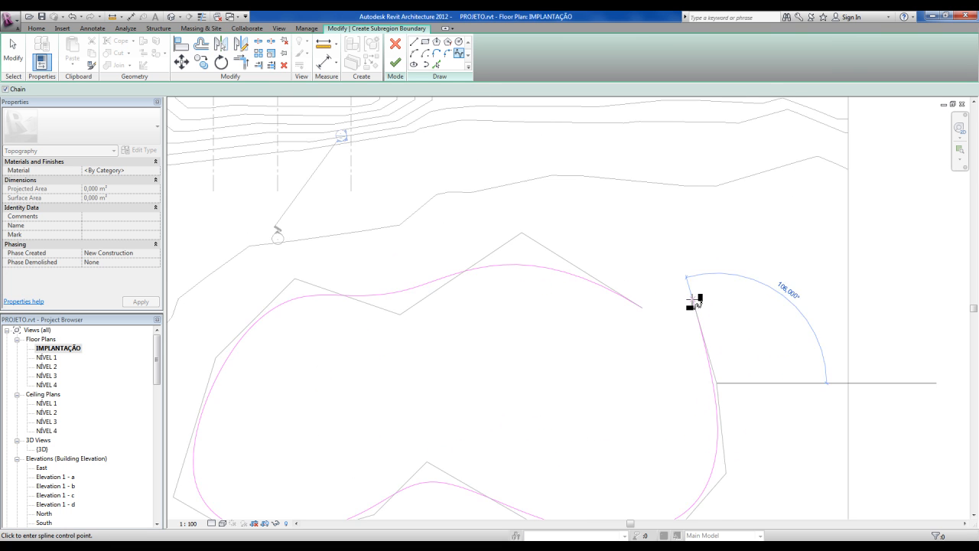
{"action": "left_click", "coordinate": [664, 333]}
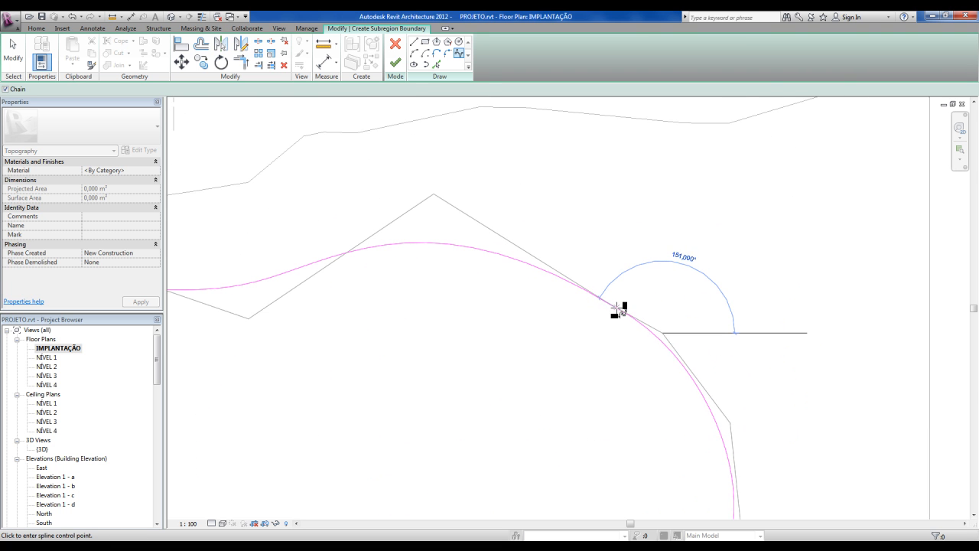
{"action": "scroll", "coordinate": [619, 308], "scroll_direction": "up", "scroll_amount": 5}
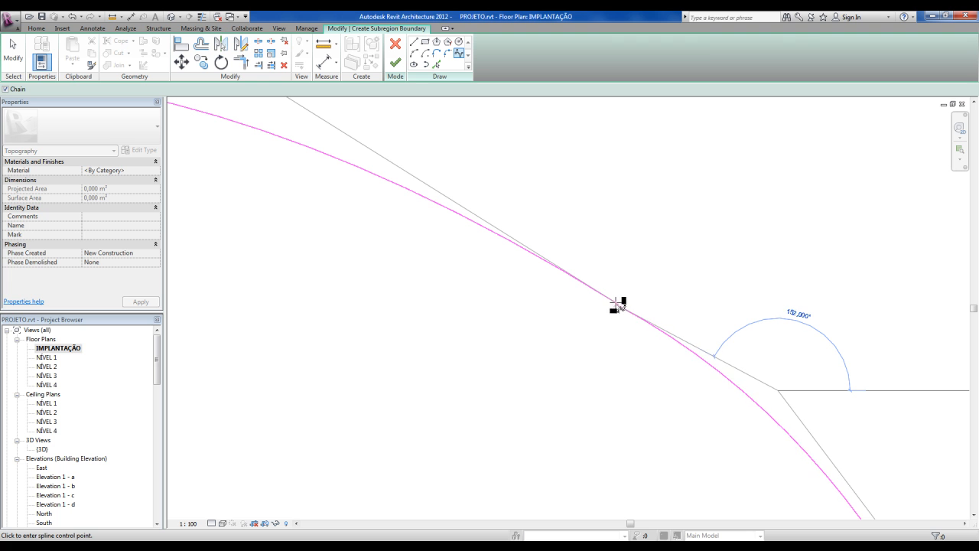
{"action": "scroll", "coordinate": [623, 306], "scroll_direction": "up", "scroll_amount": 4}
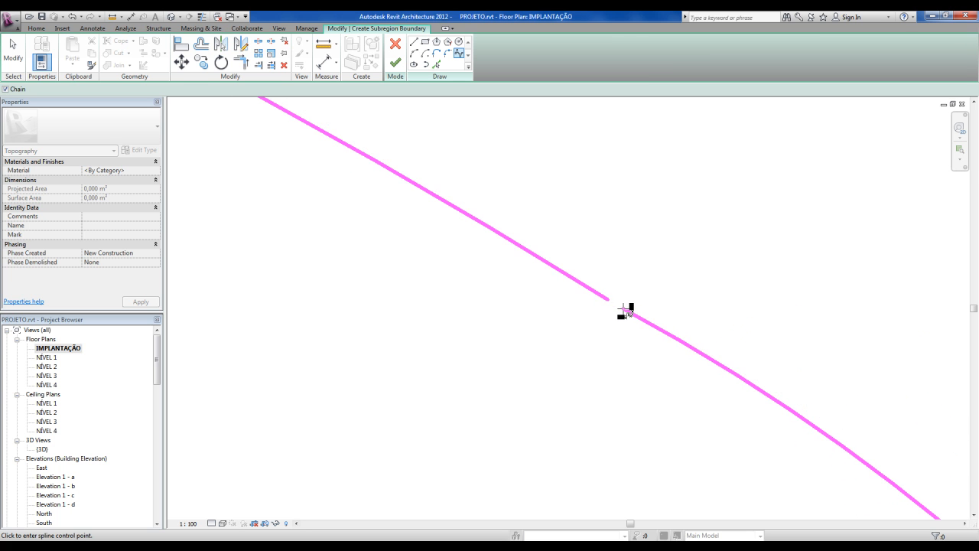
{"action": "key", "text": "Escape"}
{"action": "key", "text": "Escape"}
Step: Close the small gap between the spline's two ends with a straight line about 11.95 long and check the whole outline
{"action": "scroll", "coordinate": [625, 334], "scroll_direction": "down", "scroll_amount": 5}
{"action": "middle_click_drag", "start_coordinate": [571, 378], "coordinate": [653, 267]}
{"action": "scroll", "coordinate": [682, 238], "scroll_direction": "up", "scroll_amount": 6}
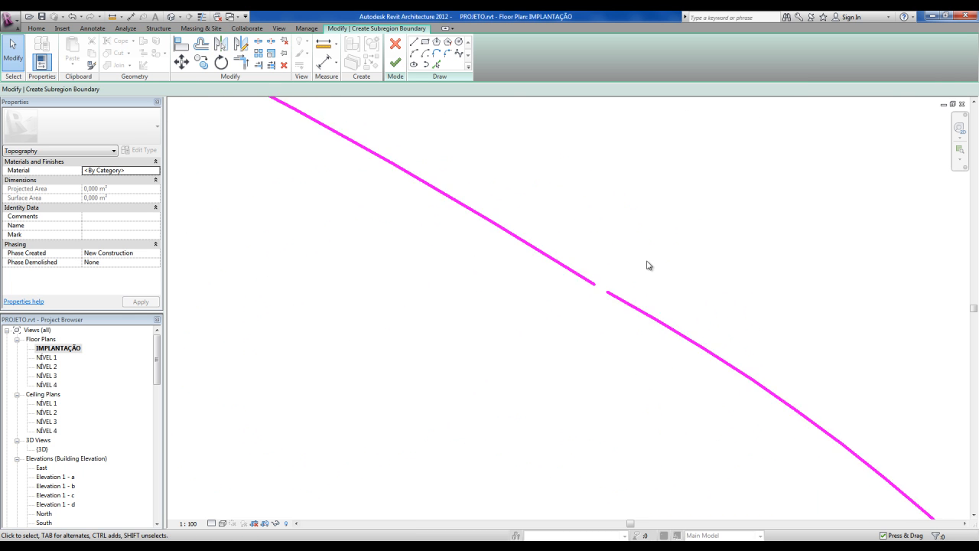
{"action": "scroll", "coordinate": [647, 261], "scroll_direction": "up", "scroll_amount": 1}
{"action": "left_click", "coordinate": [416, 47]}
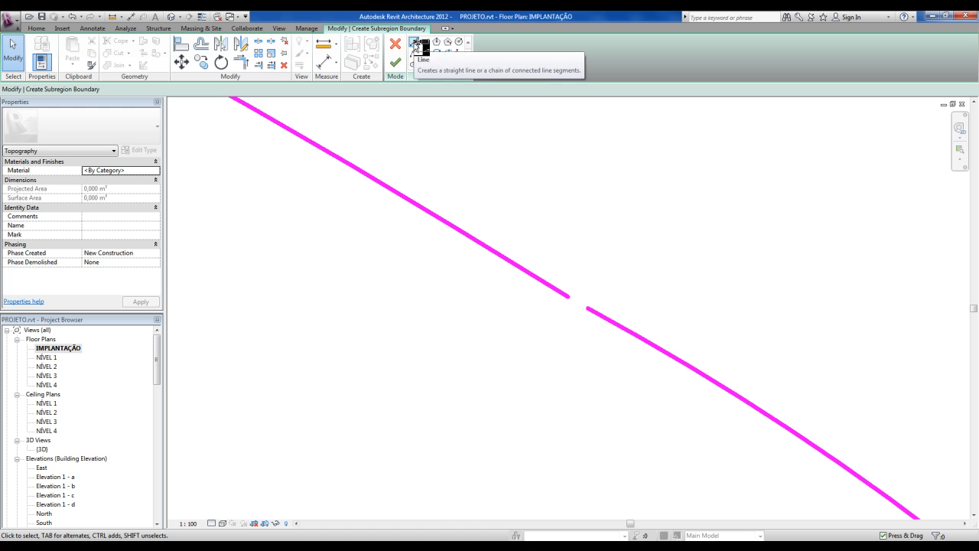
{"action": "left_click", "coordinate": [413, 43]}
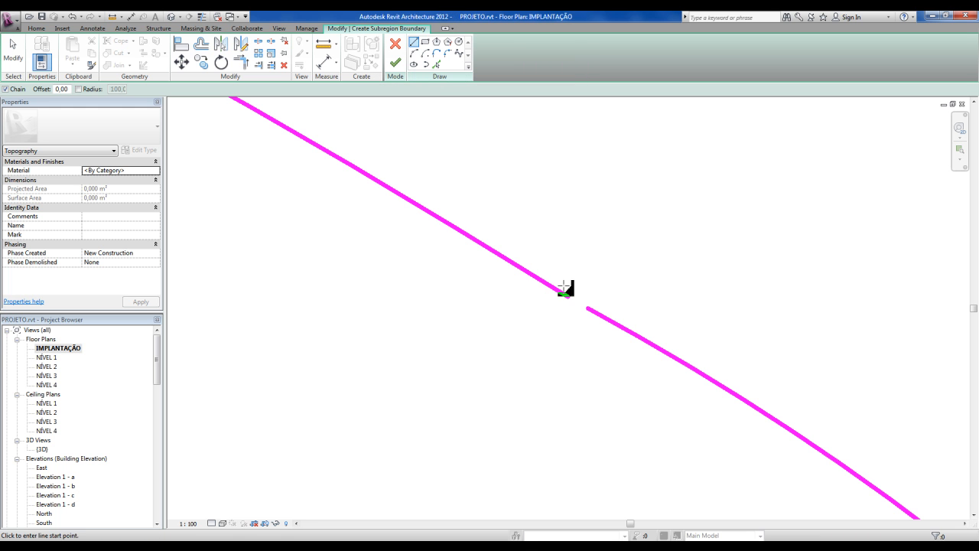
{"action": "left_click", "coordinate": [587, 308]}
{"action": "left_click", "coordinate": [567, 296]}
{"action": "key", "text": "Escape"}
{"action": "scroll", "coordinate": [555, 356], "scroll_direction": "down", "scroll_amount": 2}
{"action": "left_click", "coordinate": [569, 323]}
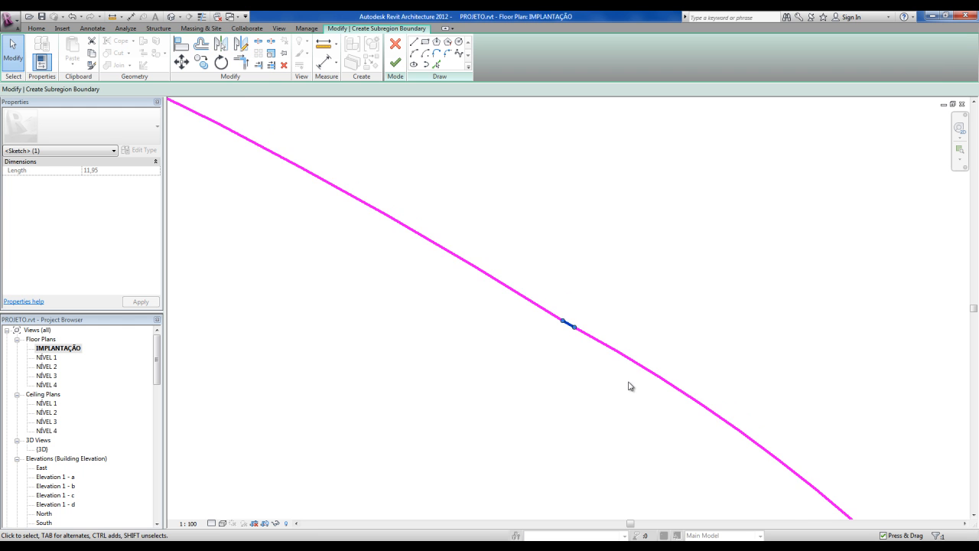
{"action": "scroll", "coordinate": [629, 386], "scroll_direction": "down", "scroll_amount": 5}
{"action": "middle_click_drag", "start_coordinate": [627, 382], "coordinate": [660, 306]}
{"action": "scroll", "coordinate": [707, 268], "scroll_direction": "up", "scroll_amount": 3}
{"action": "key", "text": "Escape"}
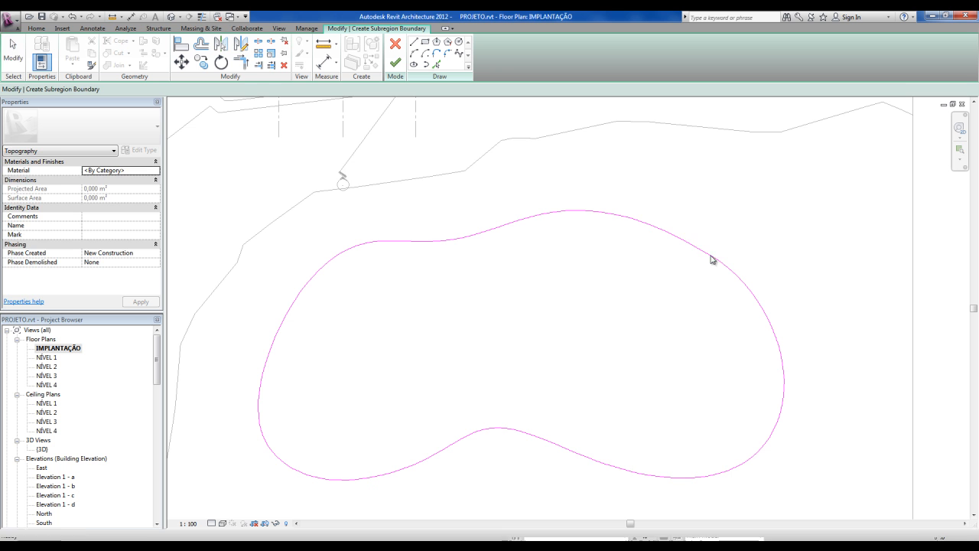
Step: Try reshaping the boundary spline by moving the control point at its upper dip, and undo the change
{"action": "left_click", "coordinate": [728, 266]}
{"action": "key", "text": "Escape"}
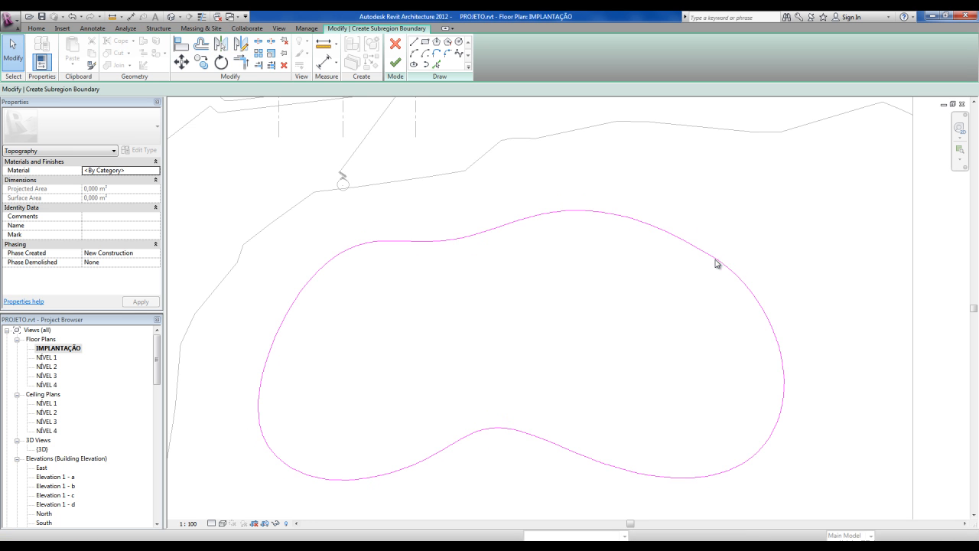
{"action": "left_click", "coordinate": [653, 227]}
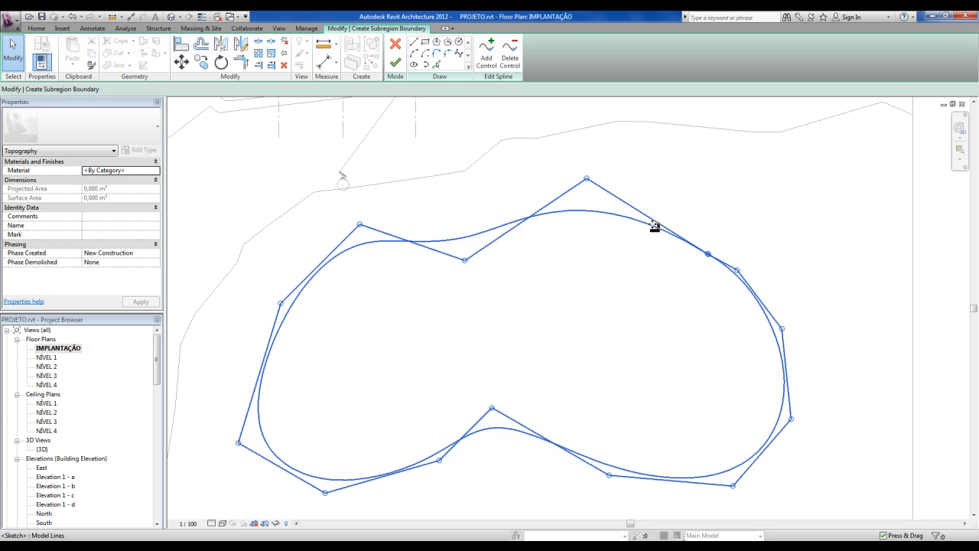
{"action": "left_click_drag", "start_coordinate": [464, 261], "coordinate": [452, 282]}
{"action": "left_click", "coordinate": [492, 318]}
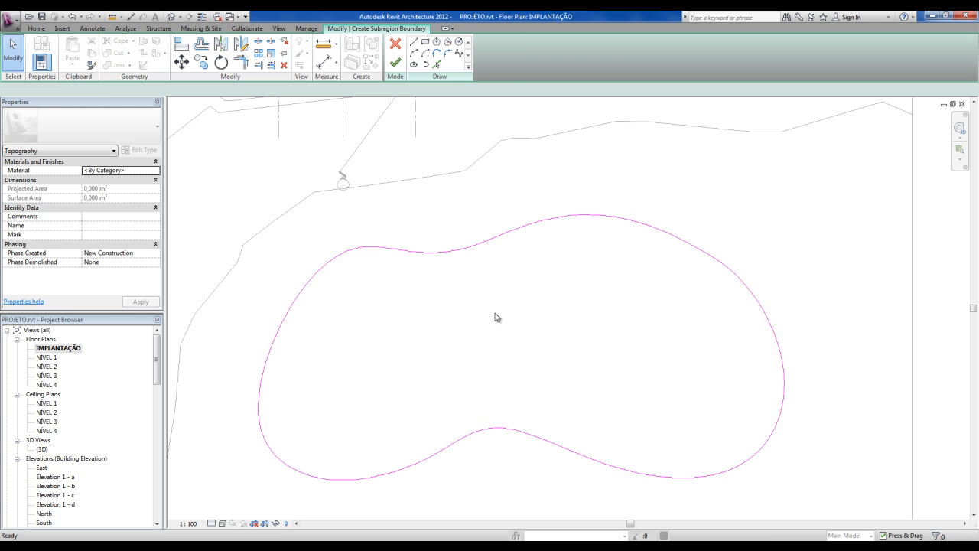
{"action": "key", "text": "ctrl+z"}
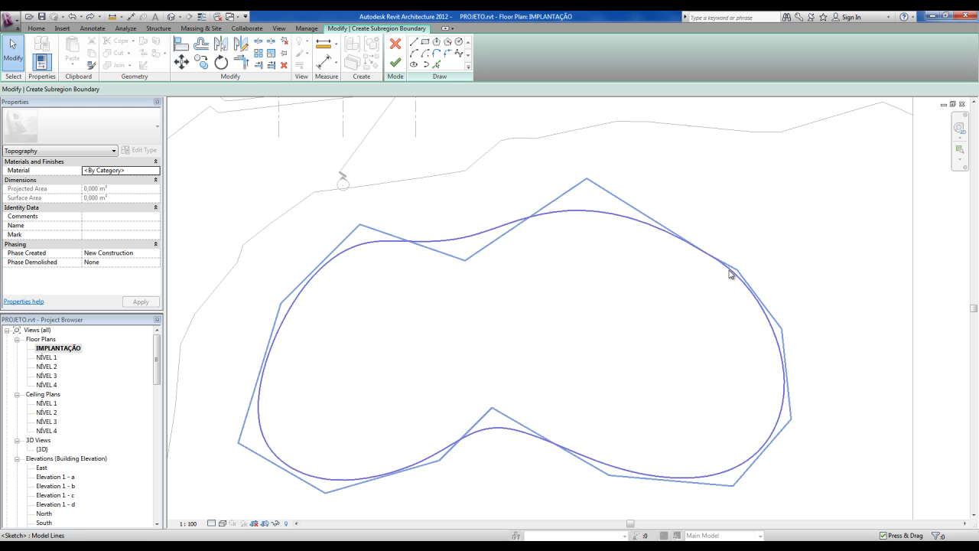
Step: Finish the subregion boundary and display the result in the 3D view
{"action": "left_click", "coordinate": [395, 66]}
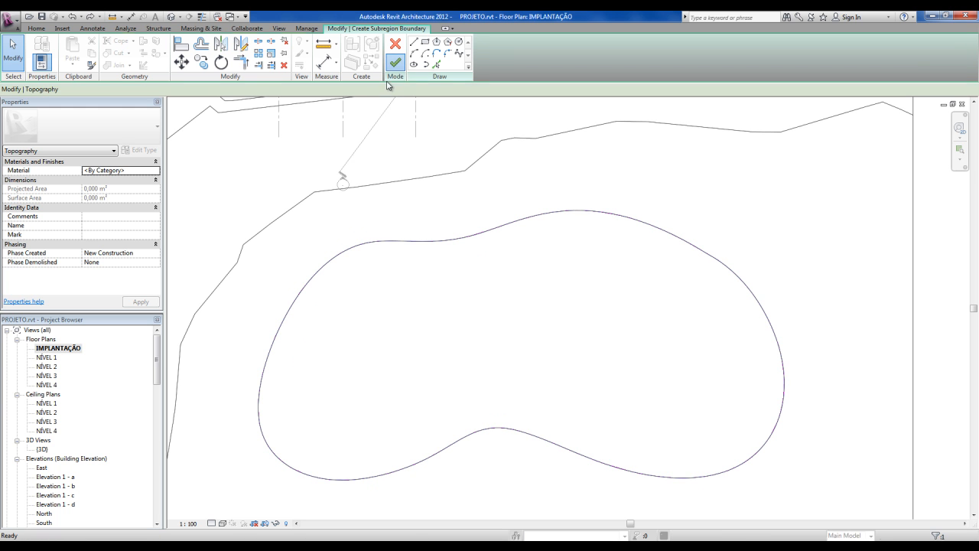
{"action": "left_click", "coordinate": [170, 16]}
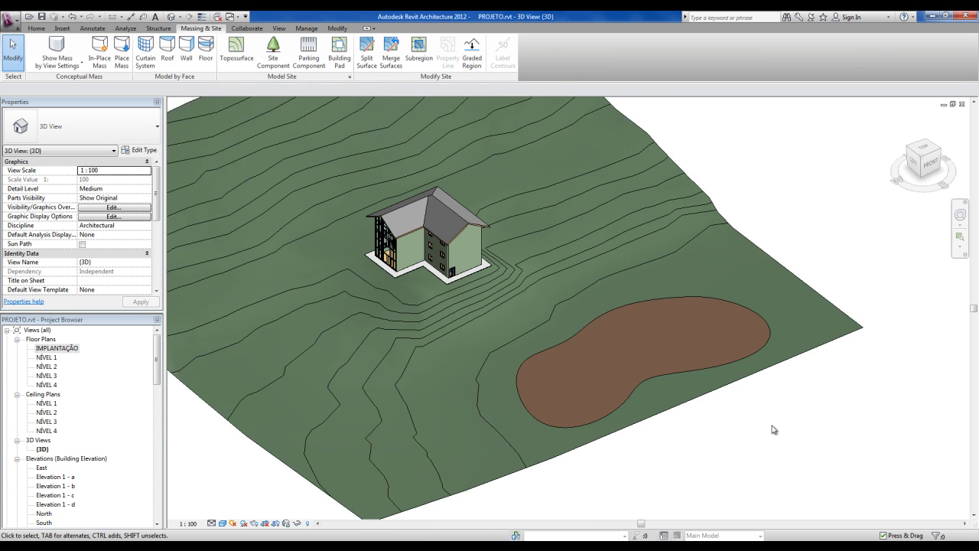
{"action": "scroll", "coordinate": [772, 429], "scroll_direction": "up", "scroll_amount": 1}
Step: Assign the Site - Water material to the kidney-shaped subregion
{"action": "left_click", "coordinate": [650, 283]}
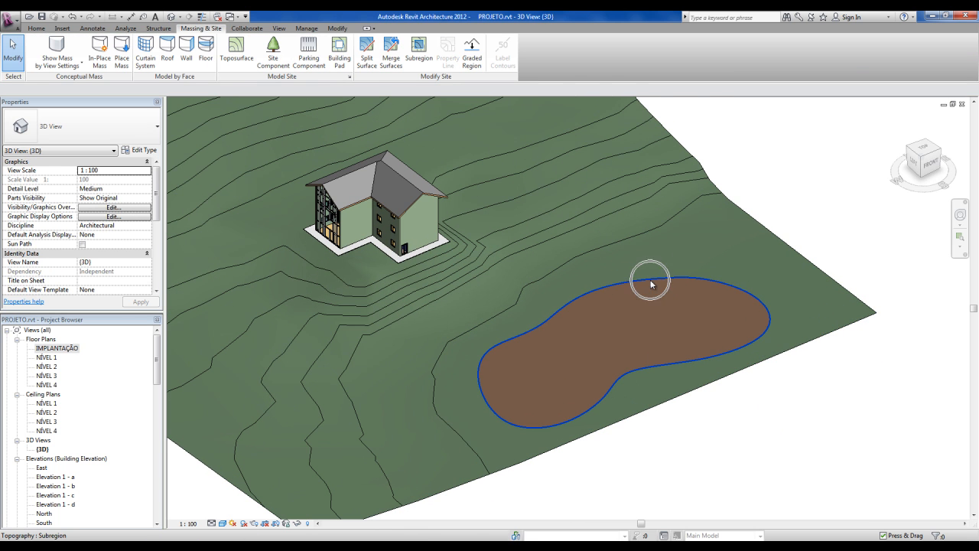
{"action": "left_click", "coordinate": [145, 169]}
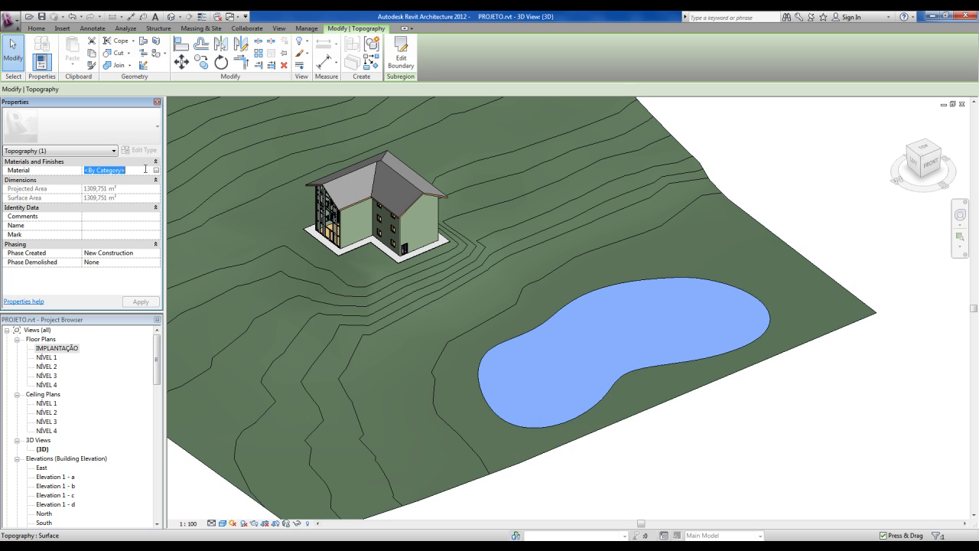
{"action": "left_click", "coordinate": [156, 171]}
{"action": "left_click_drag", "start_coordinate": [449, 175], "coordinate": [444, 373]}
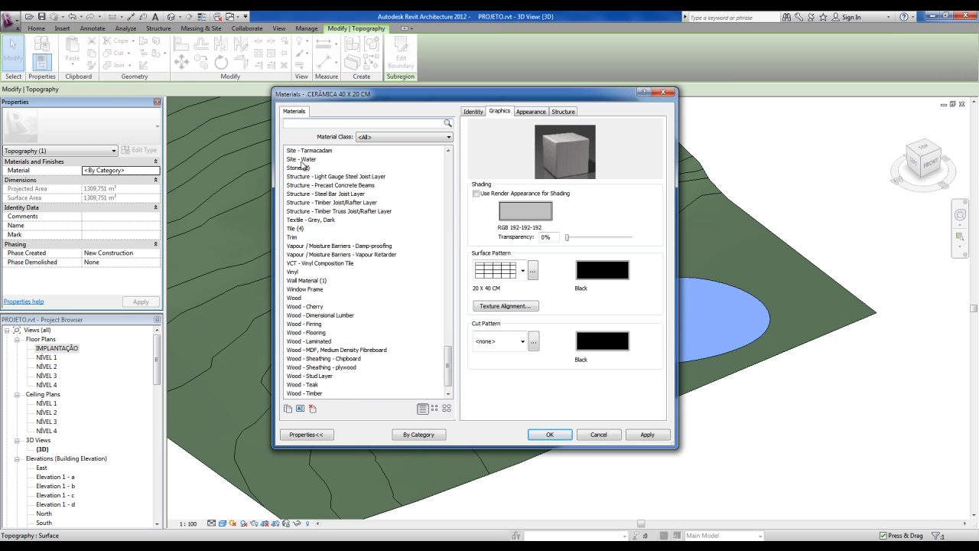
{"action": "scroll", "coordinate": [447, 354], "scroll_direction": "up", "scroll_amount": 3}
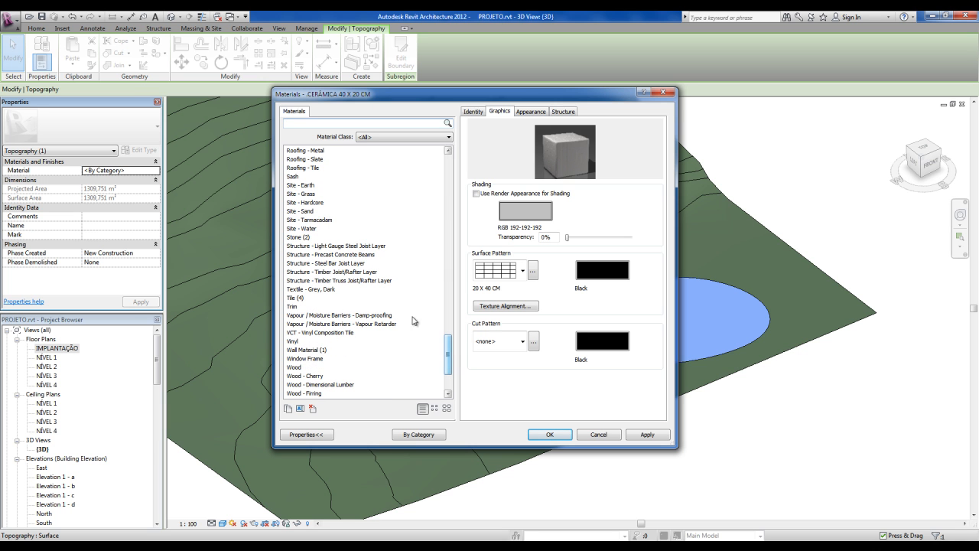
{"action": "left_click", "coordinate": [303, 229]}
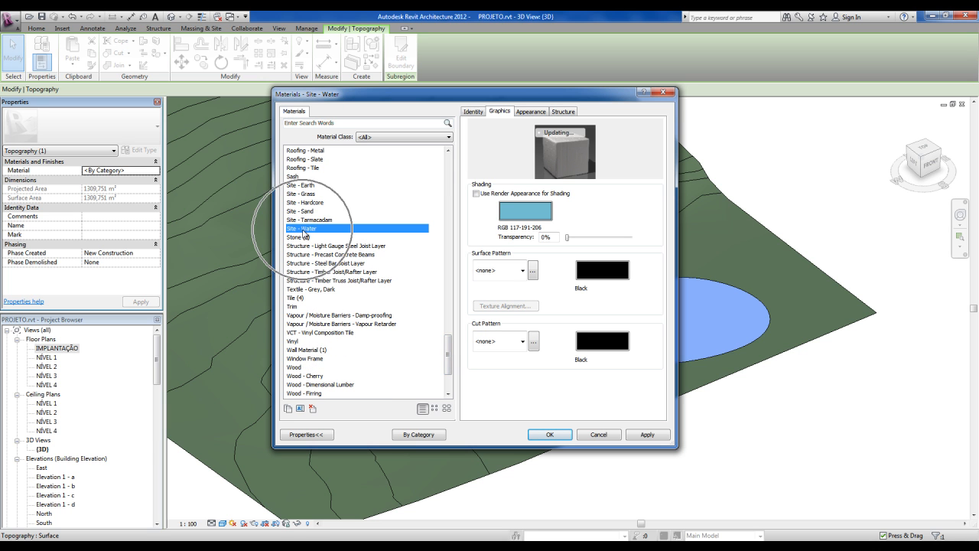
{"action": "left_click", "coordinate": [563, 153]}
{"action": "left_click", "coordinate": [549, 434]}
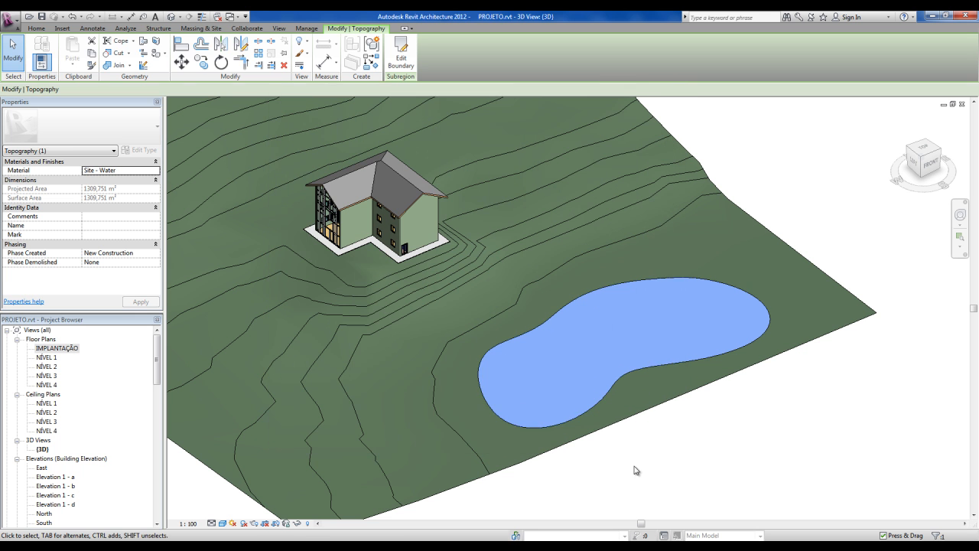
{"action": "left_click", "coordinate": [661, 461]}
Step: Examine the water subregion and the surrounding terrain from the front in the 3D view
{"action": "middle_click_drag", "start_coordinate": [661, 460], "coordinate": [570, 429], "text": "shift"}
{"action": "middle_click_drag", "start_coordinate": [356, 286], "coordinate": [535, 388], "text": "shift"}
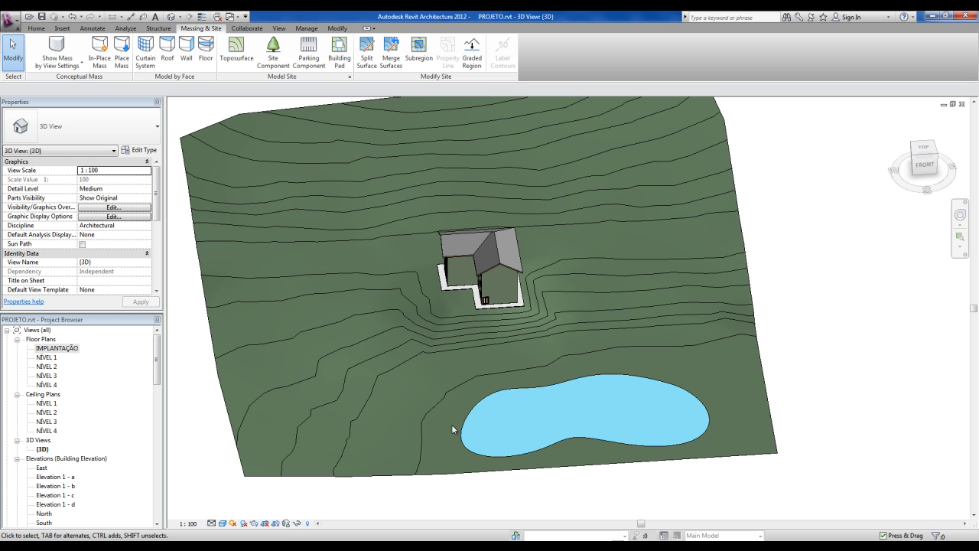
{"action": "scroll", "coordinate": [448, 422], "scroll_direction": "down", "scroll_amount": 1}
{"action": "middle_click_drag", "start_coordinate": [448, 422], "coordinate": [497, 409]}
{"action": "scroll", "coordinate": [469, 415], "scroll_direction": "up", "scroll_amount": 1}
{"action": "scroll", "coordinate": [525, 413], "scroll_direction": "up", "scroll_amount": 2}
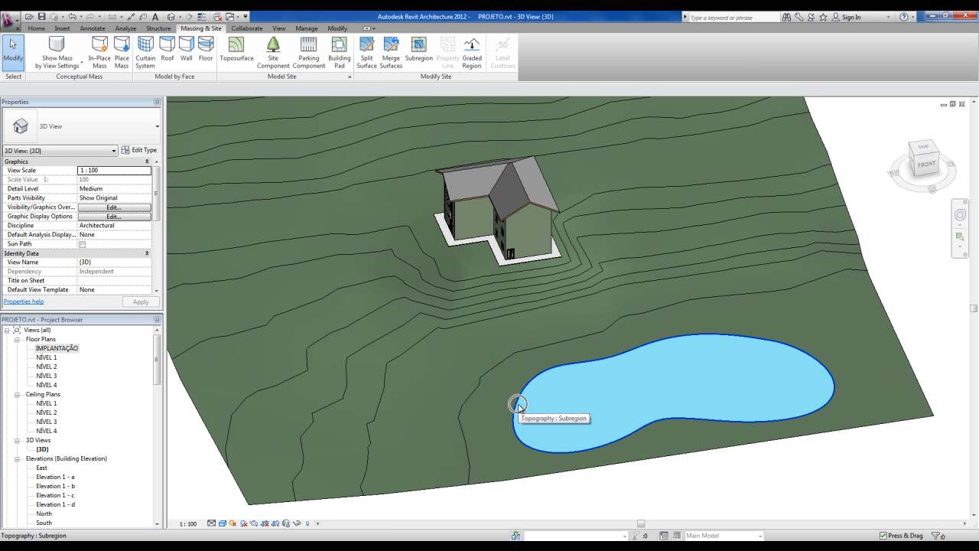
{"action": "scroll", "coordinate": [626, 378], "scroll_direction": "down", "scroll_amount": 1}
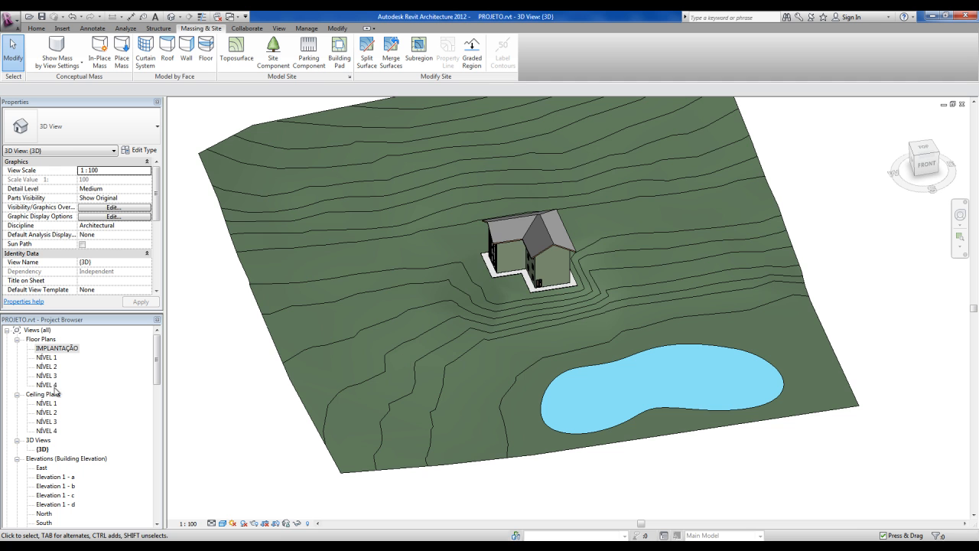
Step: Start a subregion in the IMPLANTAÇÃO plan and draw a vertical boundary line from near the site's upper edge down past the house's west side
{"action": "double_click", "coordinate": [58, 349]}
{"action": "scroll", "coordinate": [339, 179], "scroll_direction": "down", "scroll_amount": 4}
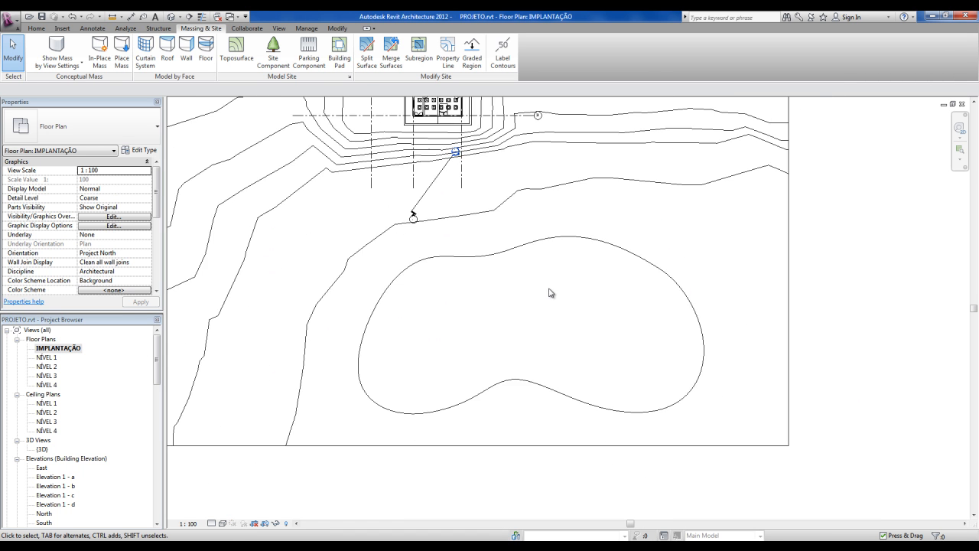
{"action": "middle_click_drag", "start_coordinate": [538, 324], "coordinate": [538, 353]}
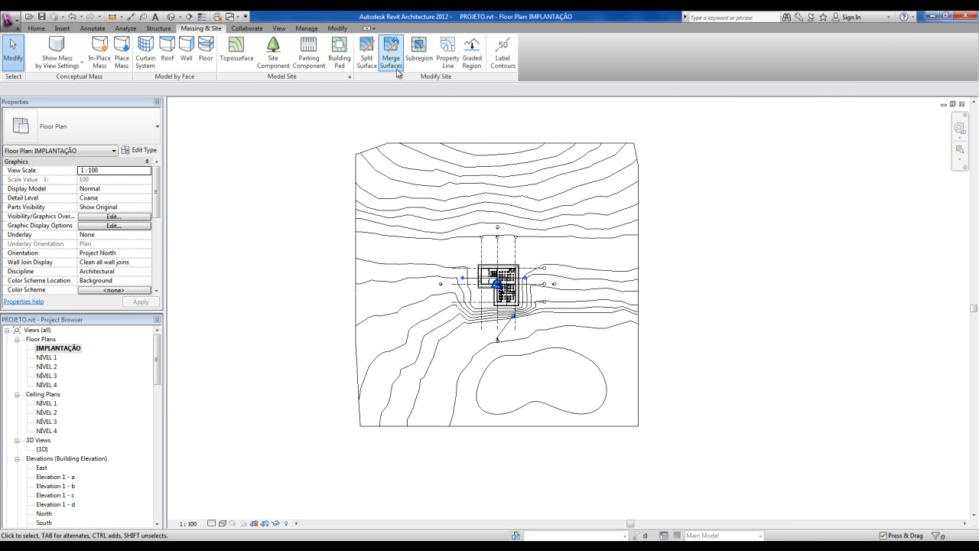
{"action": "left_click", "coordinate": [419, 58]}
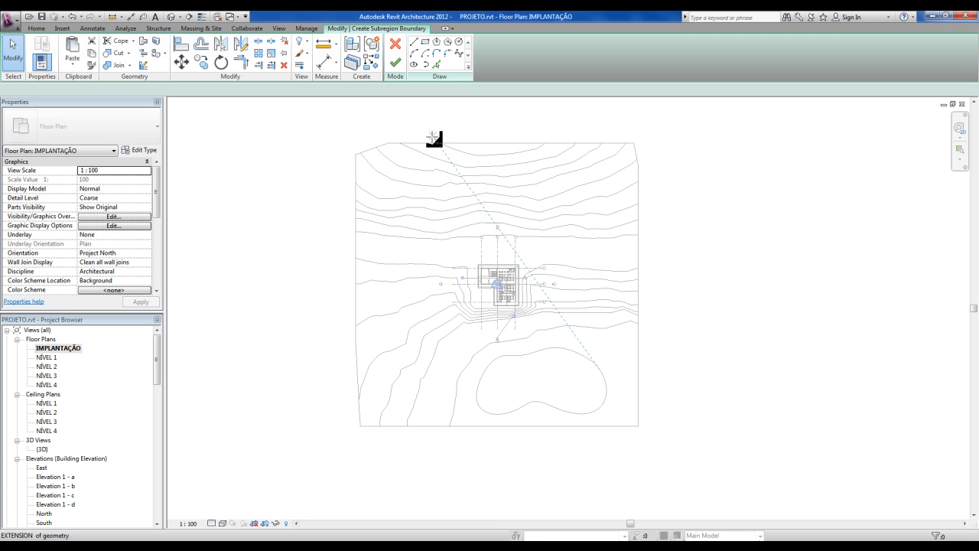
{"action": "left_click", "coordinate": [432, 153]}
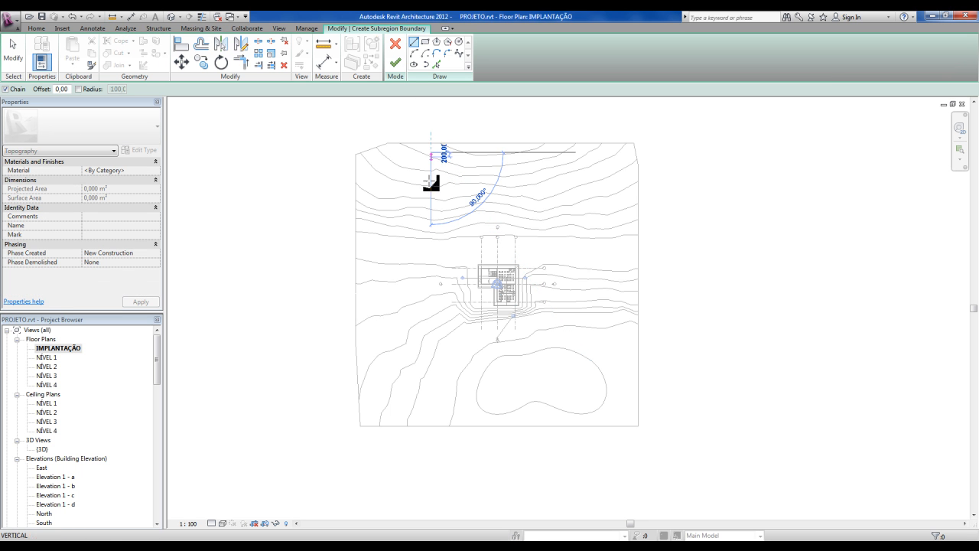
{"action": "left_click", "coordinate": [433, 298]}
{"action": "scroll", "coordinate": [433, 298], "scroll_direction": "up", "scroll_amount": 2}
Step: Add a start-end-radius arc curving from the vertical line's lower end toward the lake
{"action": "left_click", "coordinate": [413, 53]}
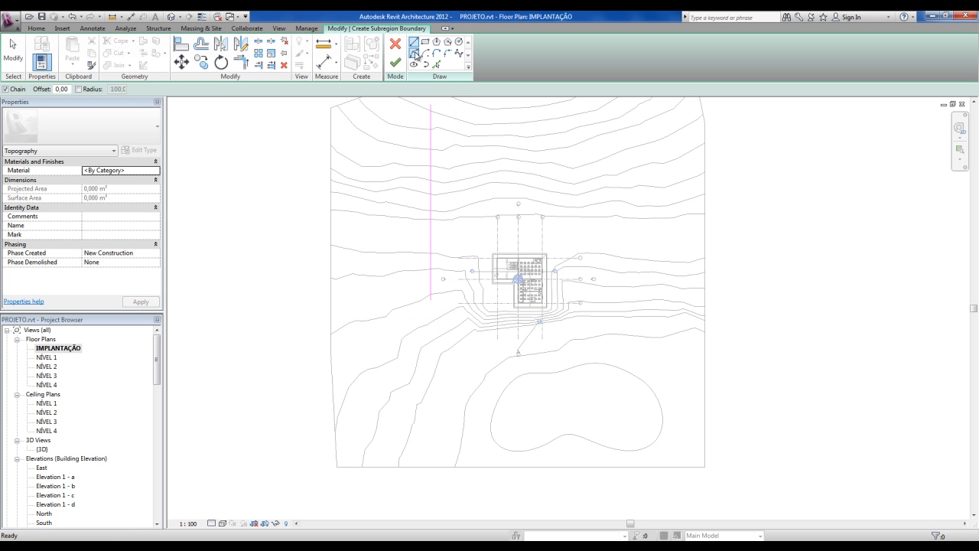
{"action": "scroll", "coordinate": [422, 337], "scroll_direction": "up", "scroll_amount": 2}
{"action": "left_click", "coordinate": [436, 283]}
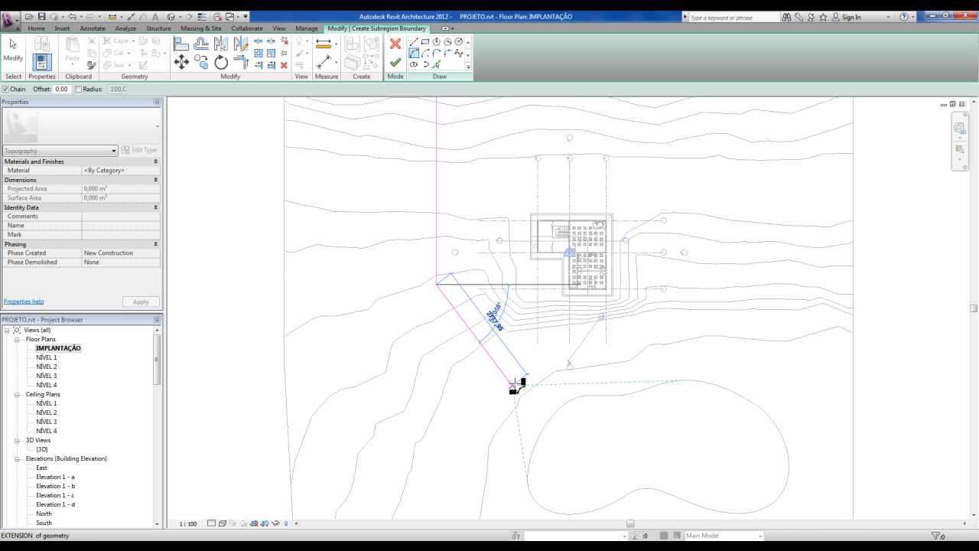
{"action": "left_click", "coordinate": [531, 393]}
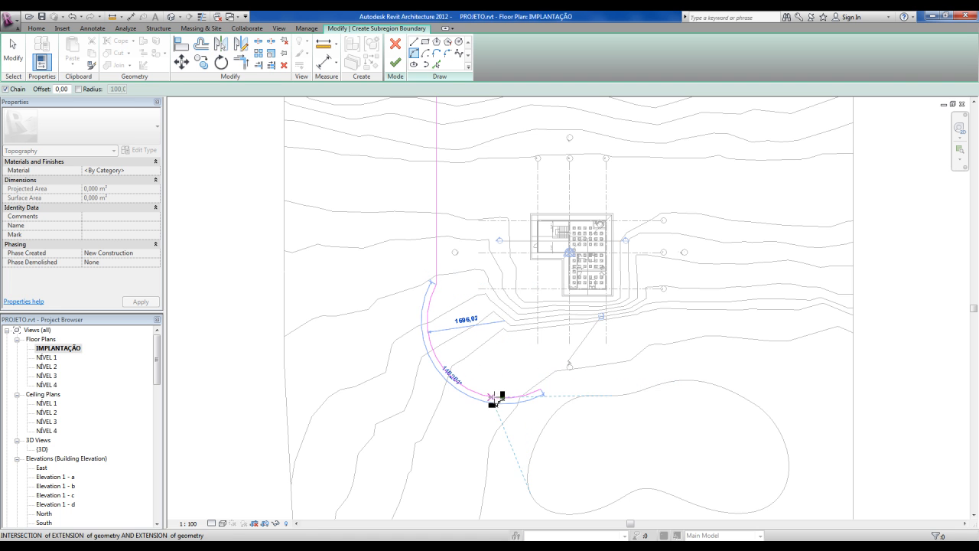
{"action": "left_click", "coordinate": [507, 392]}
{"action": "key", "text": "Escape"}
{"action": "key", "text": "Escape"}
{"action": "scroll", "coordinate": [420, 378], "scroll_direction": "down", "scroll_amount": 2}
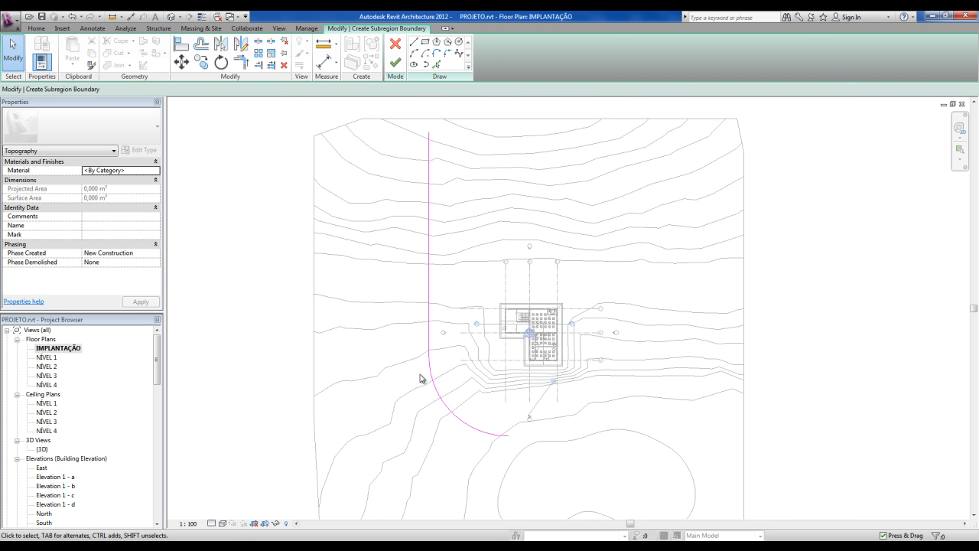
Step: Offset copies of the vertical line and the arc outward by 700 to form the path's second edge
{"action": "left_click", "coordinate": [201, 44]}
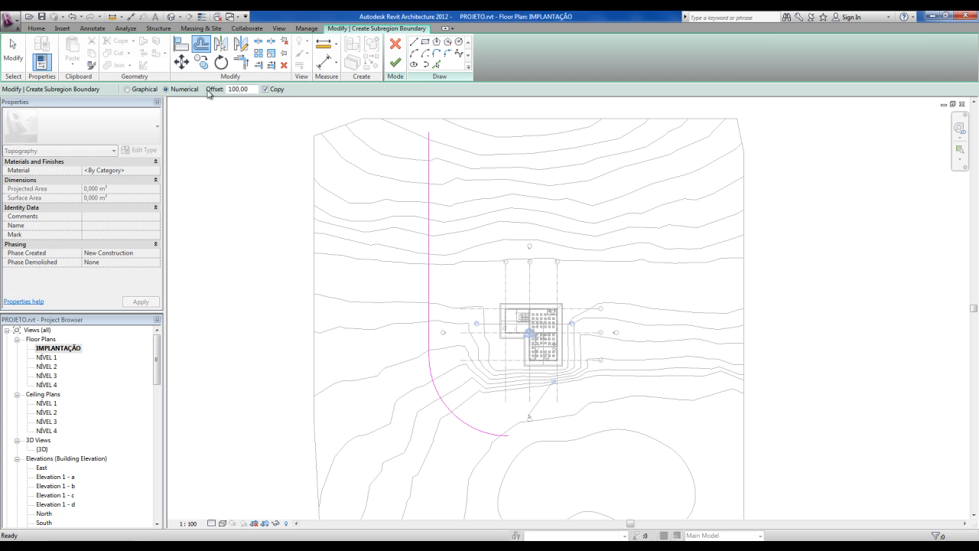
{"action": "type", "text": "7"}
{"action": "key", "text": "Return"}
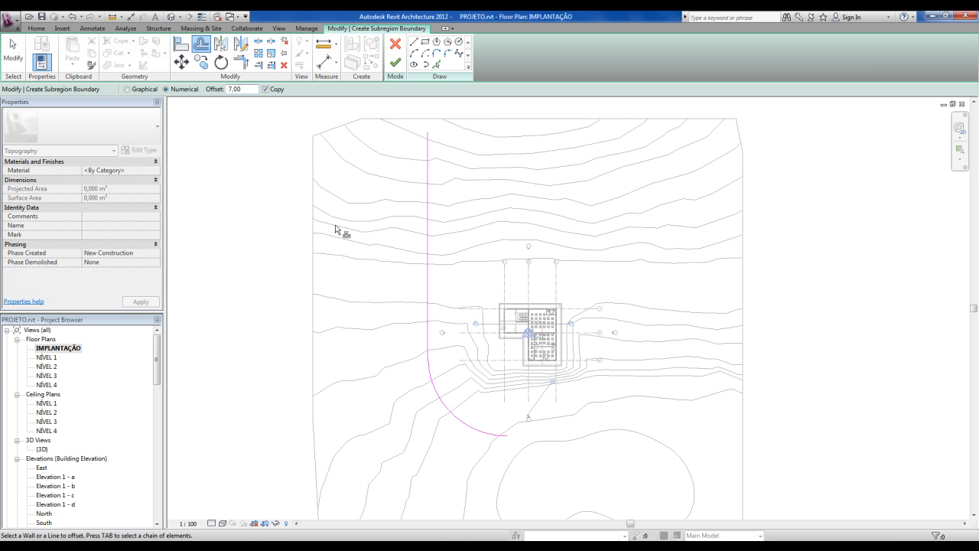
{"action": "left_click", "coordinate": [194, 91]}
{"action": "type", "text": "700"}
{"action": "key", "text": "Return"}
{"action": "left_click", "coordinate": [427, 228]}
{"action": "left_click", "coordinate": [428, 372]}
Step: Close the path's upper end with a short line and trim it to the vertical edges
{"action": "key", "text": "l"}
{"action": "key", "text": "i"}
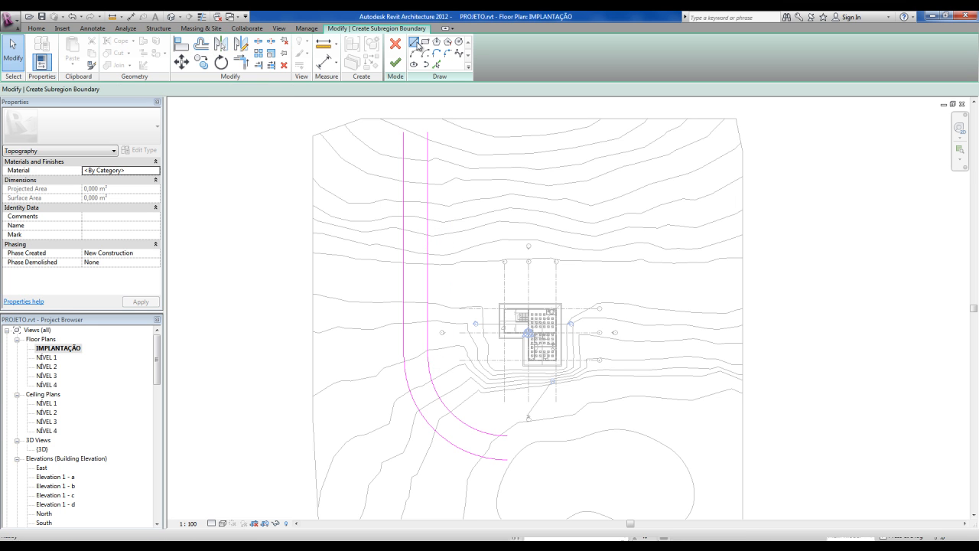
{"action": "left_click", "coordinate": [404, 131]}
{"action": "left_click", "coordinate": [426, 132]}
{"action": "key", "text": "Escape"}
{"action": "key", "text": "Escape"}
{"action": "scroll", "coordinate": [416, 133], "scroll_direction": "up", "scroll_amount": 1}
{"action": "key", "text": "t"}
{"action": "key", "text": "r"}
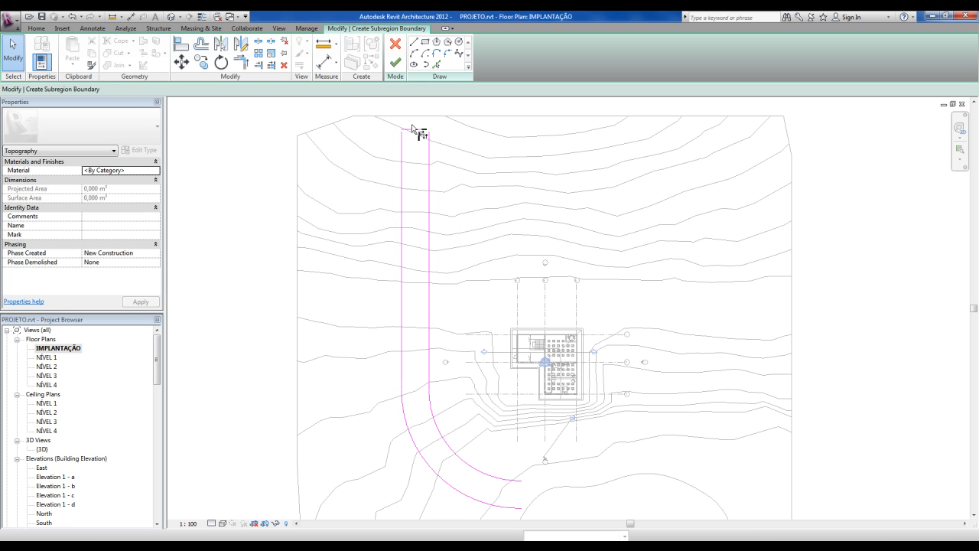
{"action": "left_click", "coordinate": [417, 130]}
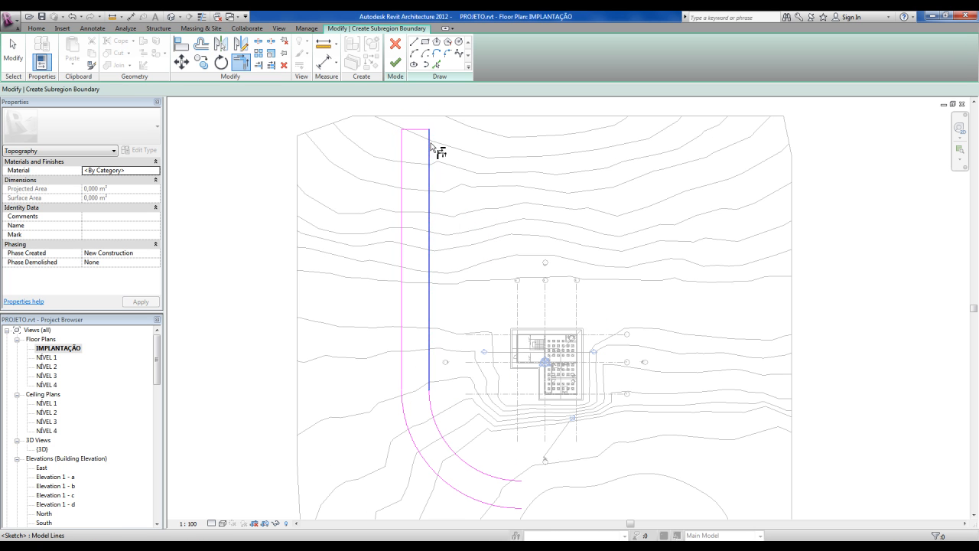
{"action": "left_click", "coordinate": [430, 143]}
Step: Draw a horizontal boundary line about 289 long from the inner arc's lower end toward the lake
{"action": "middle_click_drag", "start_coordinate": [459, 214], "coordinate": [428, 119]}
{"action": "left_click", "coordinate": [414, 43]}
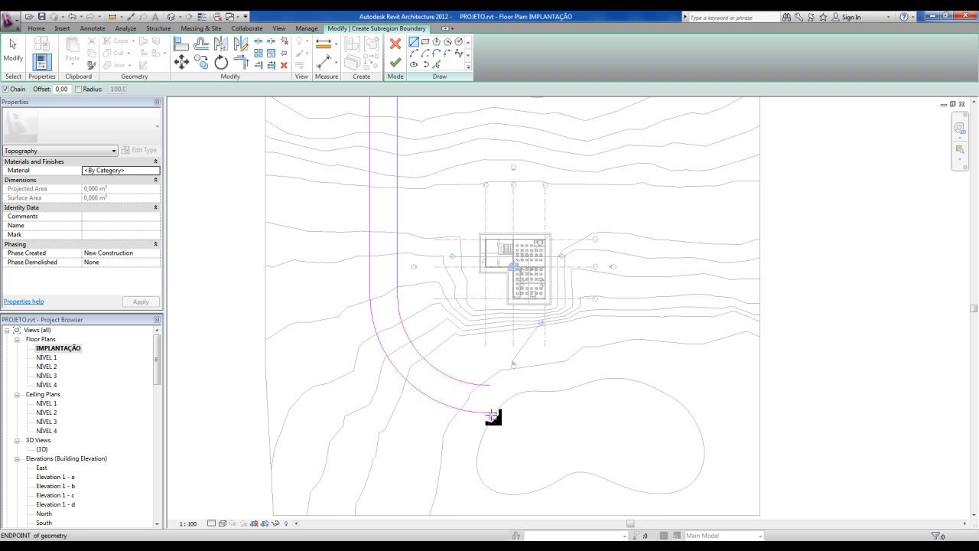
{"action": "scroll", "coordinate": [491, 413], "scroll_direction": "up", "scroll_amount": 3}
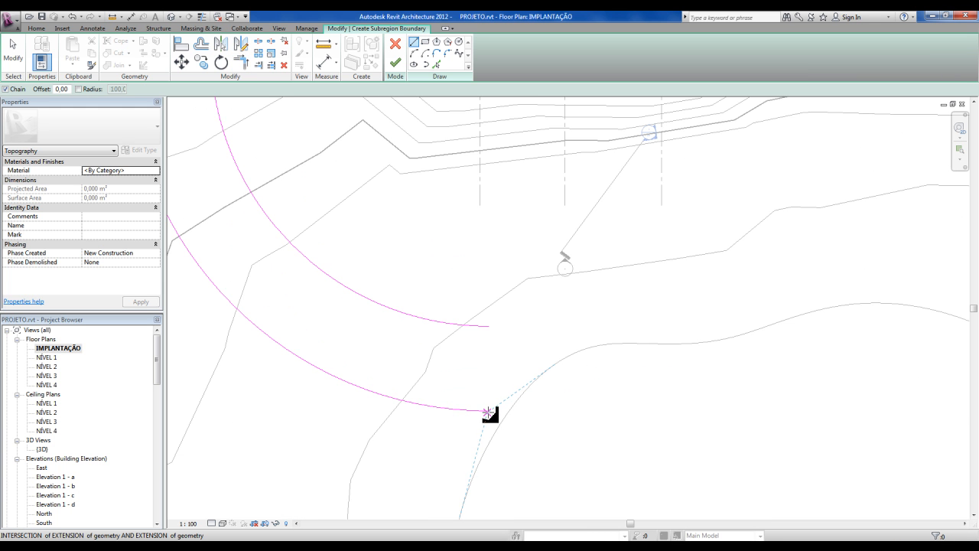
{"action": "left_click", "coordinate": [488, 326]}
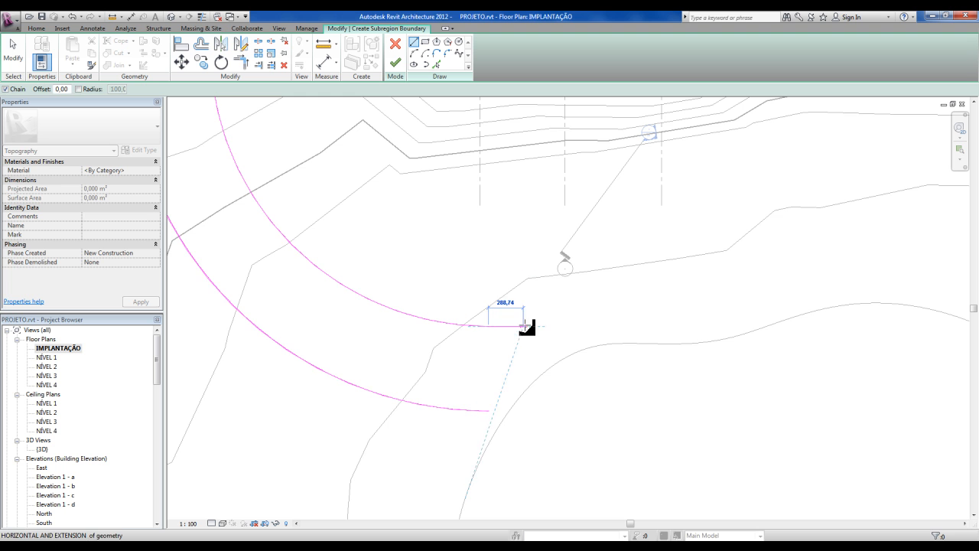
{"action": "left_click", "coordinate": [524, 326]}
{"action": "key", "text": "Escape"}
Step: Draw a 45° line from the outer arc's end and trim it with the horizontal line to close the path outline
{"action": "left_click", "coordinate": [495, 405]}
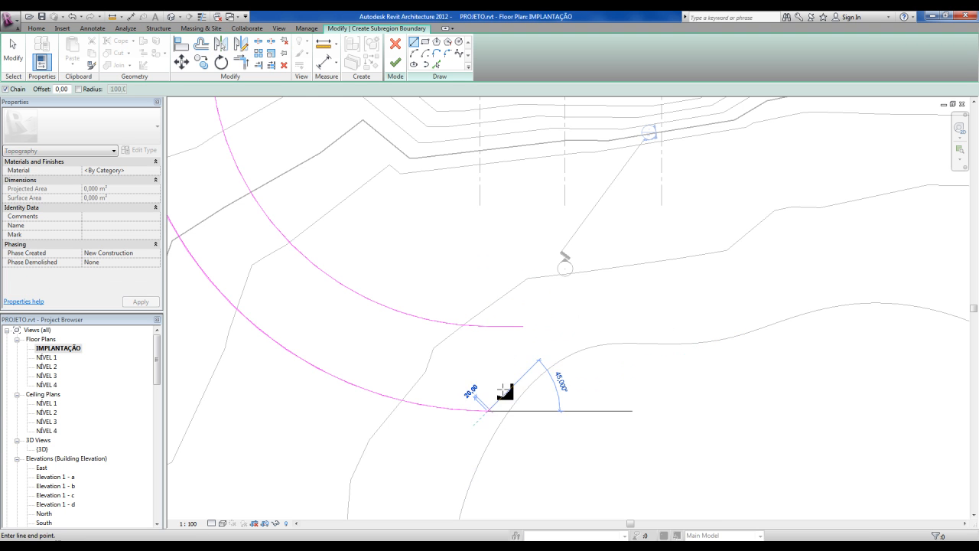
{"action": "left_click", "coordinate": [552, 348]}
{"action": "key", "text": "Escape"}
{"action": "key", "text": "Escape"}
{"action": "key", "text": "t"}
{"action": "key", "text": "r"}
{"action": "left_click", "coordinate": [520, 326]}
{"action": "left_click", "coordinate": [545, 359]}
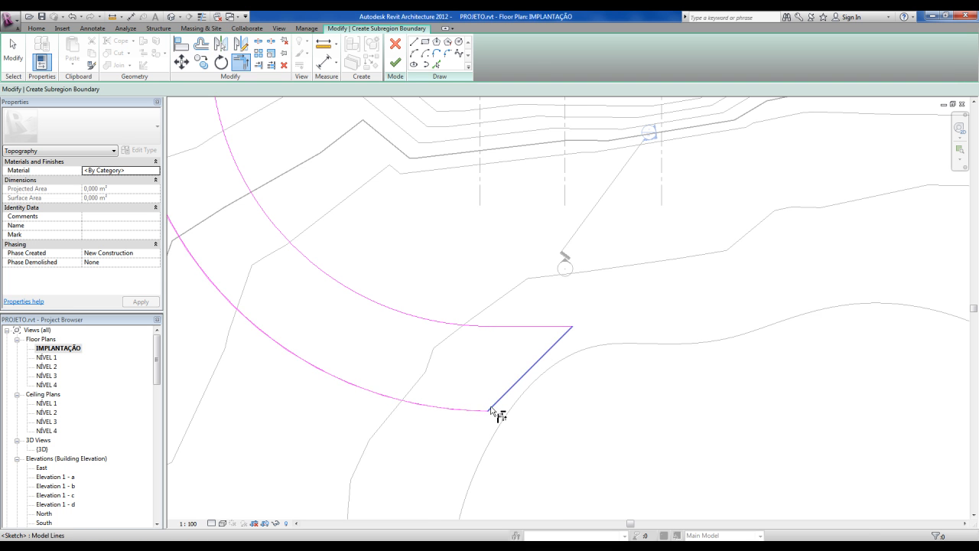
{"action": "key", "text": "Escape"}
Step: Finish the path subregion and display it with the house and lake in the 3D view
{"action": "scroll", "coordinate": [436, 401], "scroll_direction": "down", "scroll_amount": 4}
{"action": "left_click", "coordinate": [393, 69]}
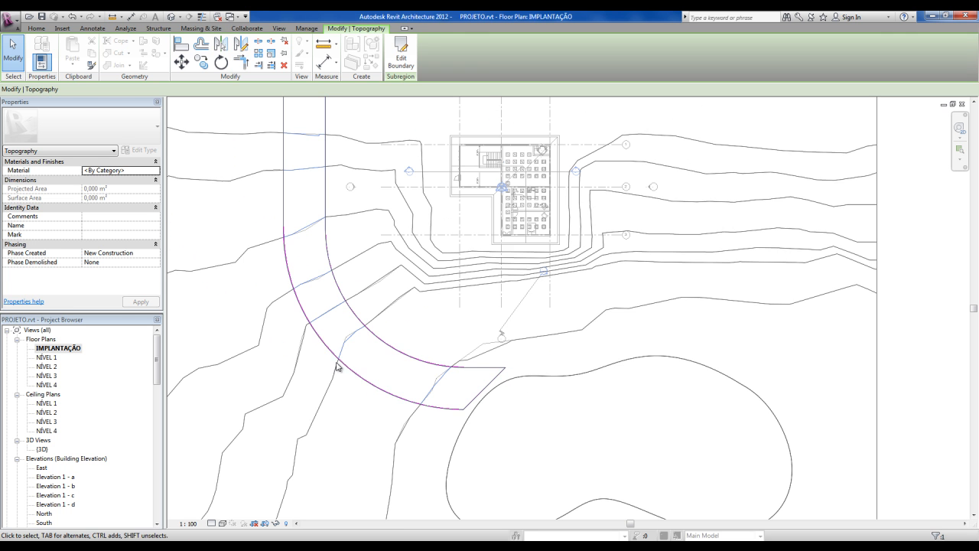
{"action": "left_click", "coordinate": [168, 17]}
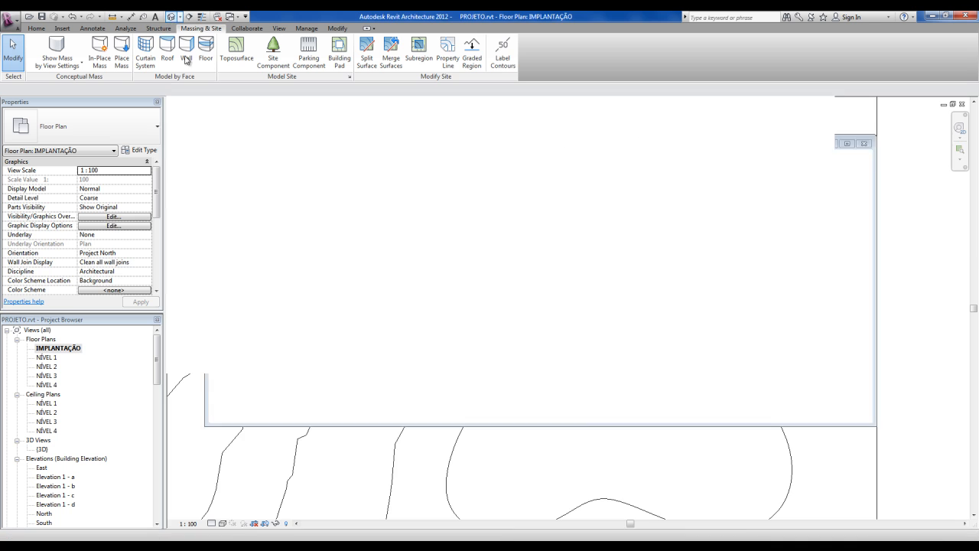
{"action": "middle_click_drag", "start_coordinate": [424, 353], "coordinate": [515, 326], "text": "shift"}
{"action": "scroll", "coordinate": [465, 332], "scroll_direction": "up", "scroll_amount": 5}
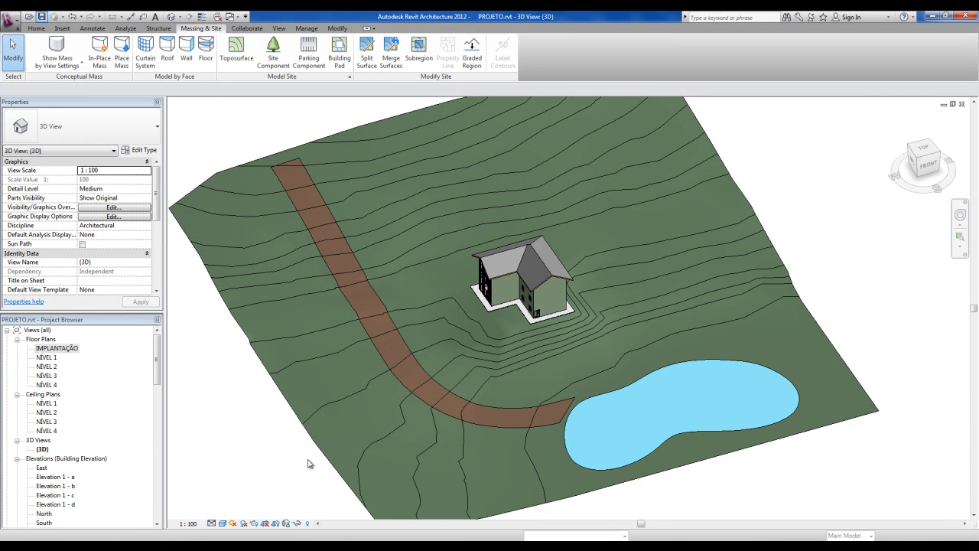
{"action": "middle_click_drag", "start_coordinate": [543, 234], "coordinate": [467, 285]}
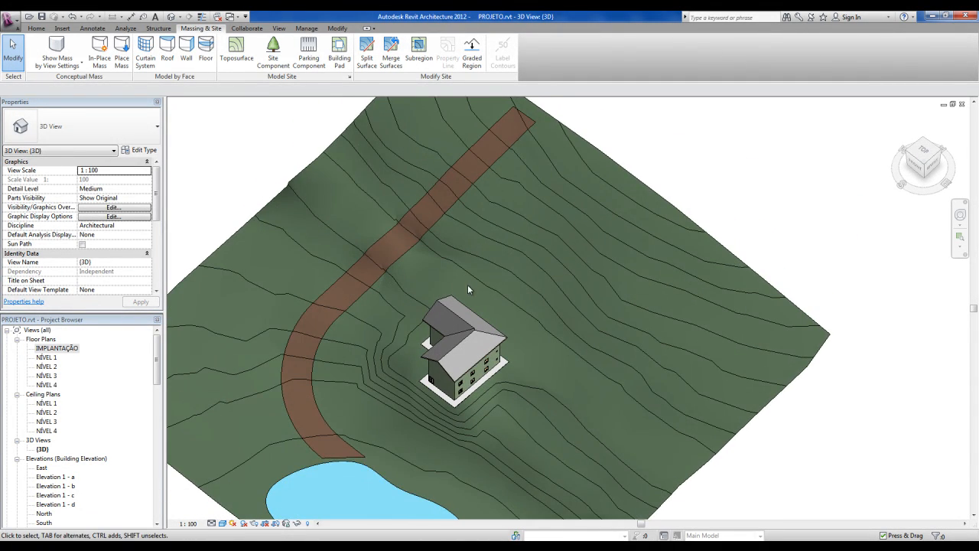
{"action": "scroll", "coordinate": [578, 286], "scroll_direction": "up", "scroll_amount": 3}
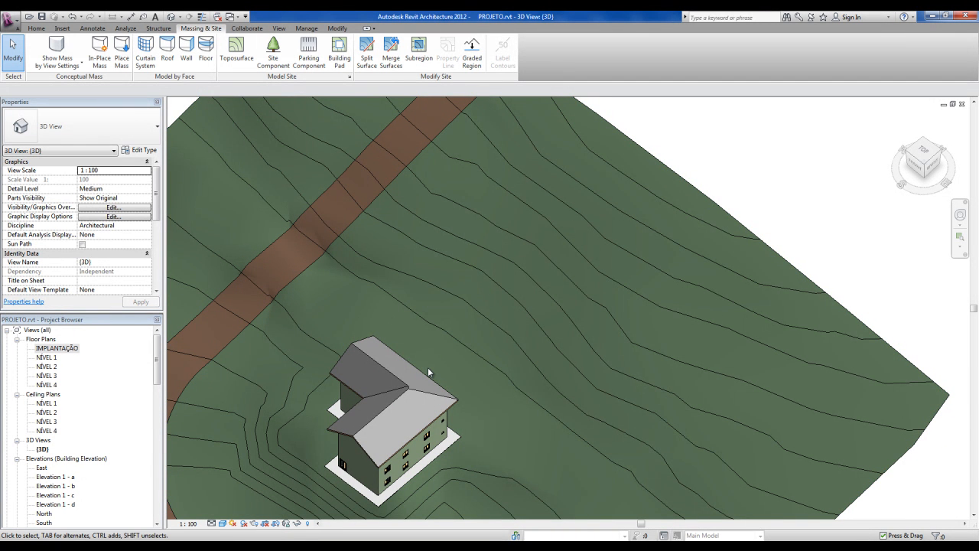
Step: Delete the diagonal section line south of the house in the IMPLANTAÇÃO plan
{"action": "double_click", "coordinate": [57, 348]}
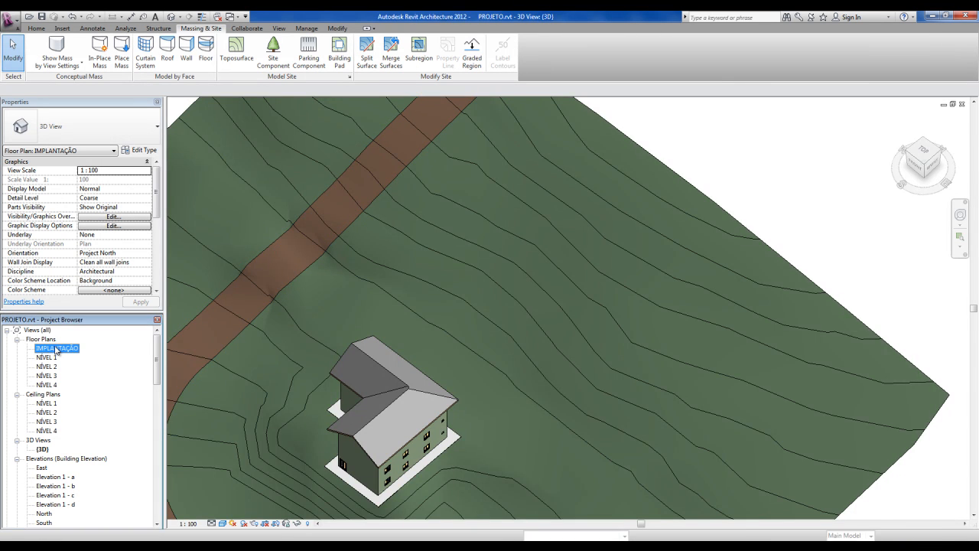
{"action": "scroll", "coordinate": [520, 354], "scroll_direction": "up", "scroll_amount": 3}
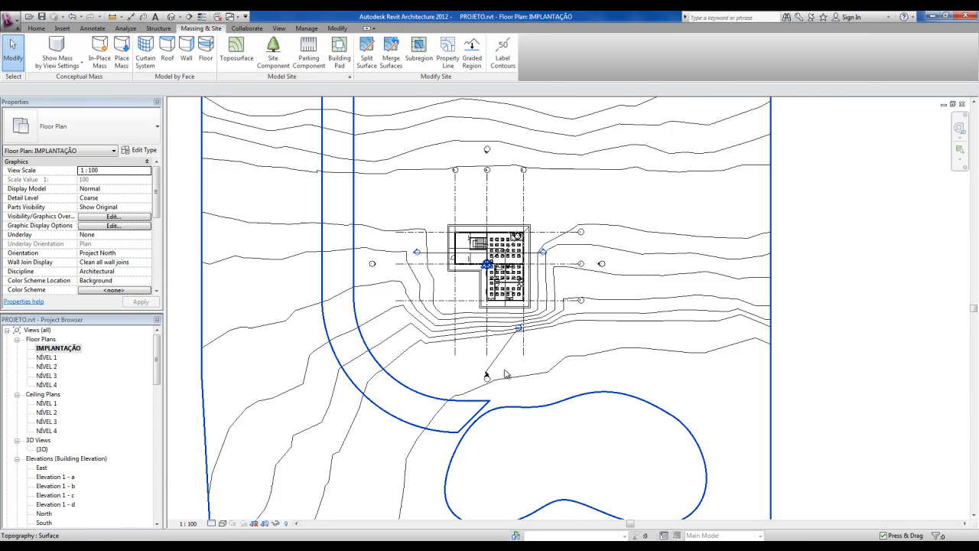
{"action": "left_click", "coordinate": [503, 350]}
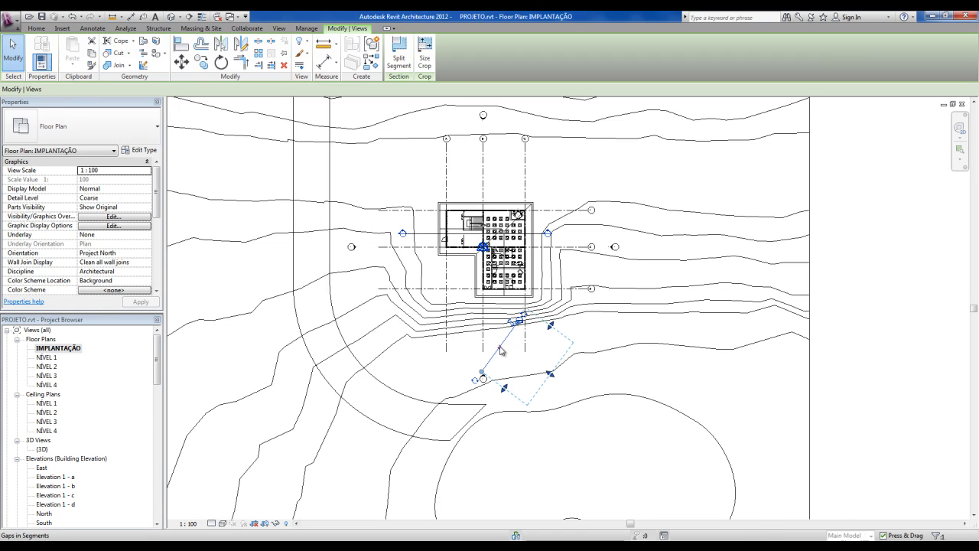
{"action": "key", "text": "Delete"}
{"action": "left_click", "coordinate": [526, 314]}
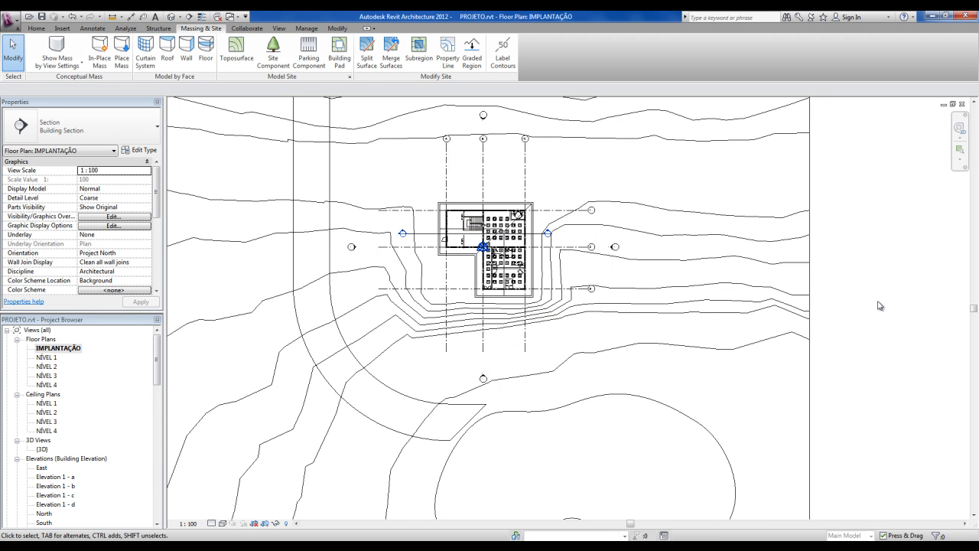
Step: Start a building pad and sketch a rectangular boundary north of the house, spanning grids A to C
{"action": "middle_click_drag", "start_coordinate": [630, 105], "coordinate": [588, 322]}
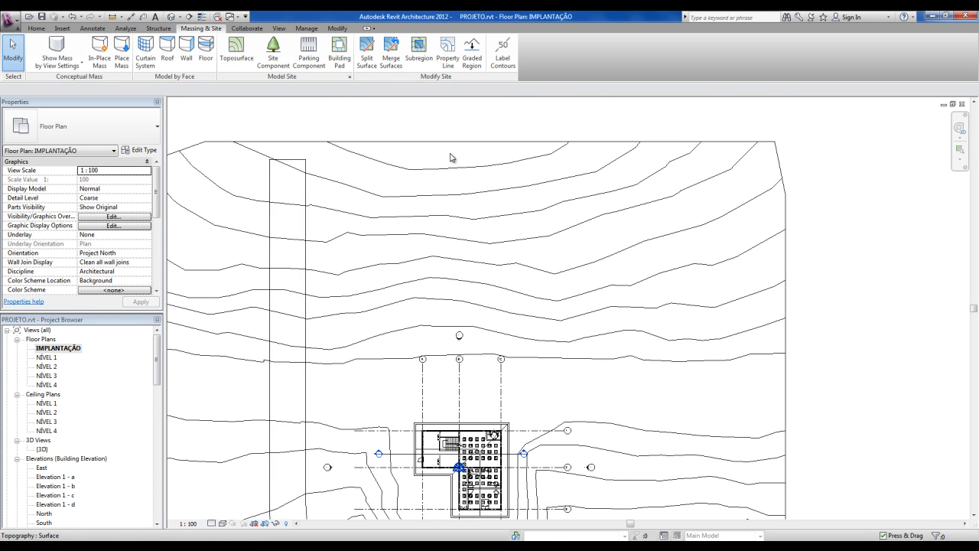
{"action": "left_click", "coordinate": [338, 64]}
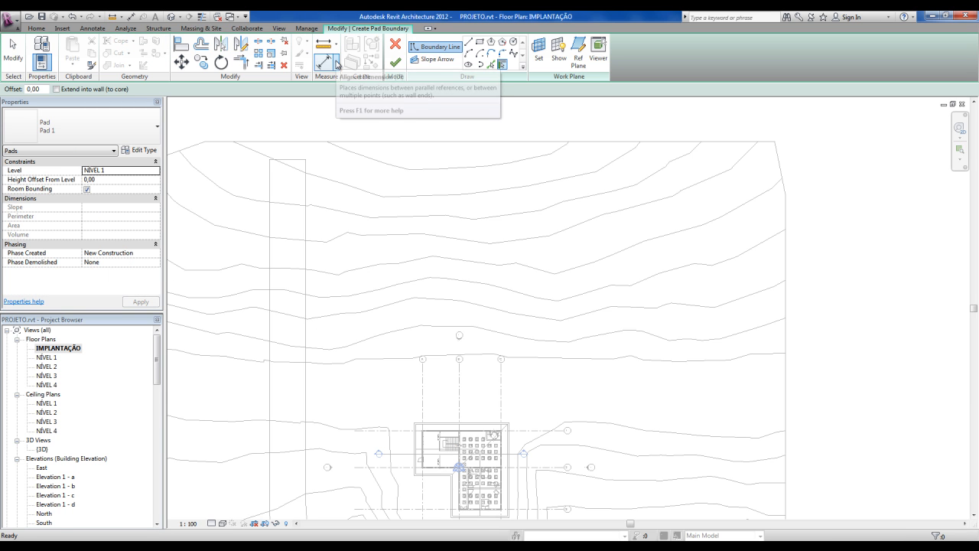
{"action": "left_click", "coordinate": [480, 42]}
{"action": "scroll", "coordinate": [422, 356], "scroll_direction": "up", "scroll_amount": 3}
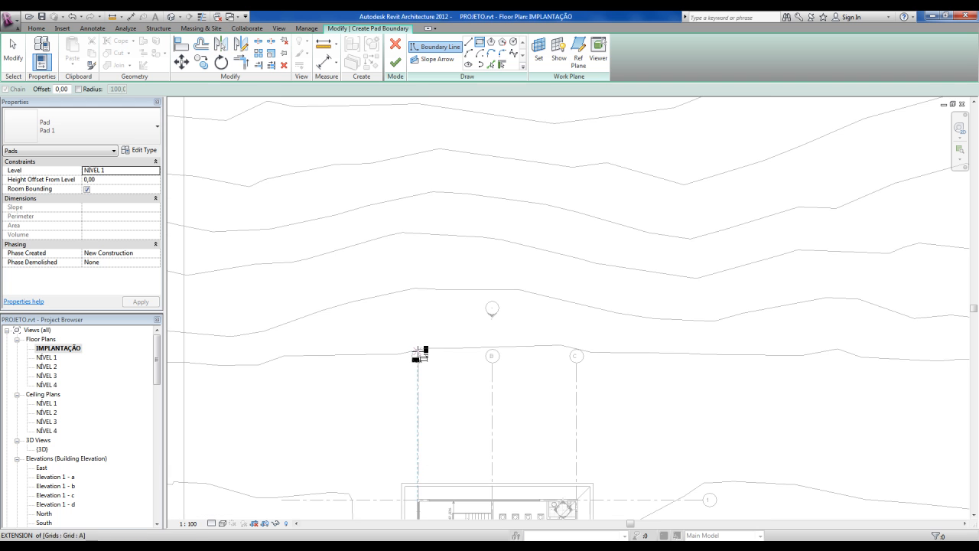
{"action": "left_click", "coordinate": [417, 351]}
{"action": "middle_click_drag", "start_coordinate": [530, 167], "coordinate": [504, 251]}
{"action": "scroll", "coordinate": [503, 256], "scroll_direction": "down", "scroll_amount": 1}
{"action": "left_click", "coordinate": [544, 176]}
{"action": "key", "text": "Escape"}
{"action": "key", "text": "Escape"}
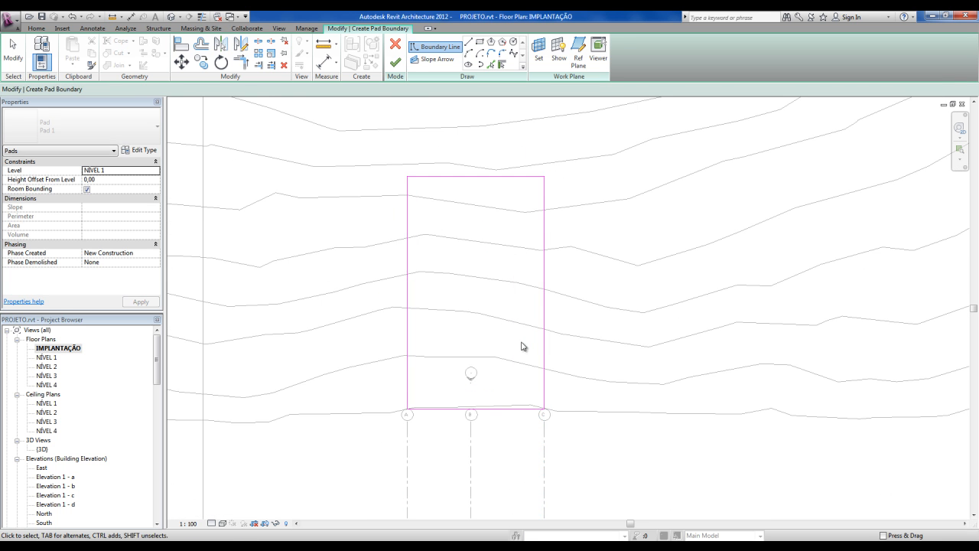
Step: Finish the rectangular building pad on NÍVEL 1 and display it in the 3D view
{"action": "scroll", "coordinate": [502, 290], "scroll_direction": "down", "scroll_amount": 2}
{"action": "middle_click_drag", "start_coordinate": [486, 341], "coordinate": [500, 374]}
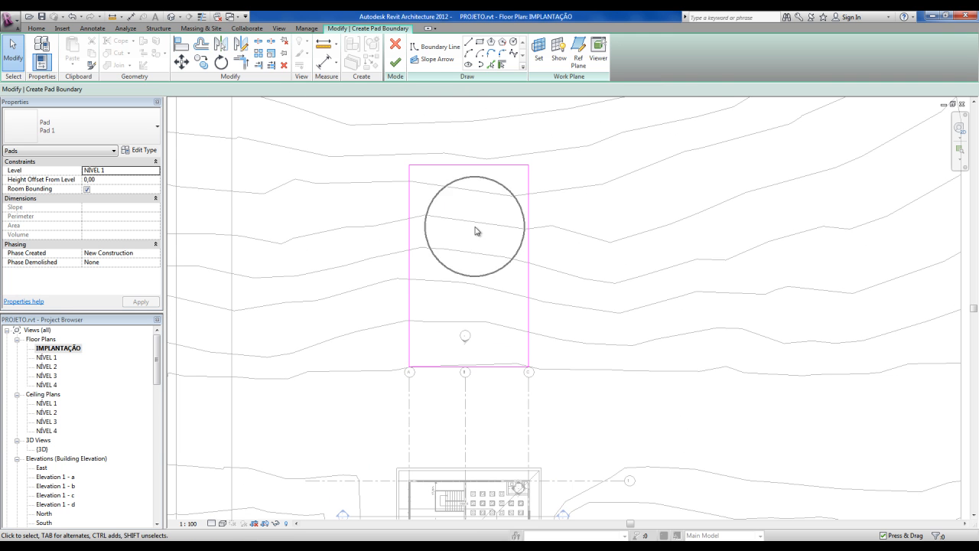
{"action": "middle_click_drag", "start_coordinate": [452, 381], "coordinate": [451, 355]}
{"action": "scroll", "coordinate": [451, 356], "scroll_direction": "down", "scroll_amount": 1}
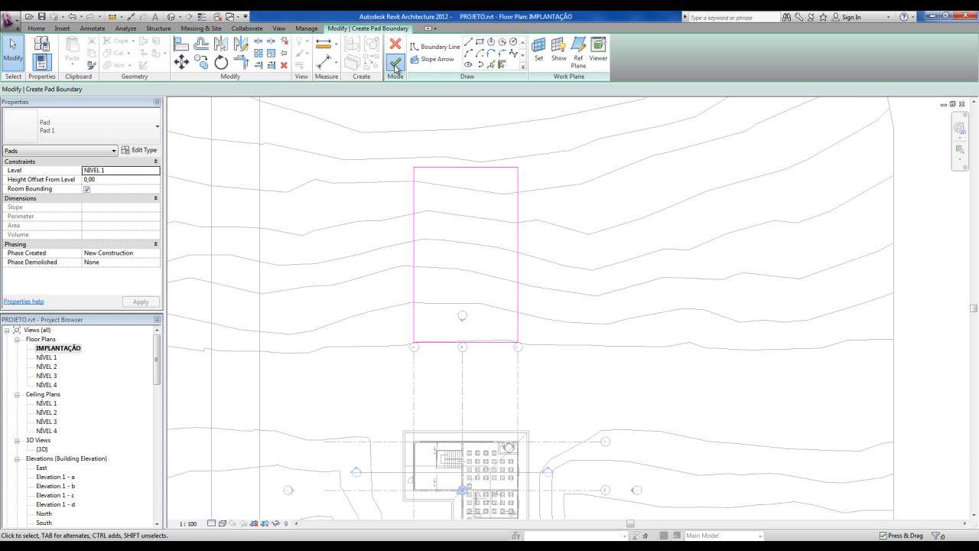
{"action": "left_click", "coordinate": [395, 67]}
{"action": "left_click", "coordinate": [170, 17]}
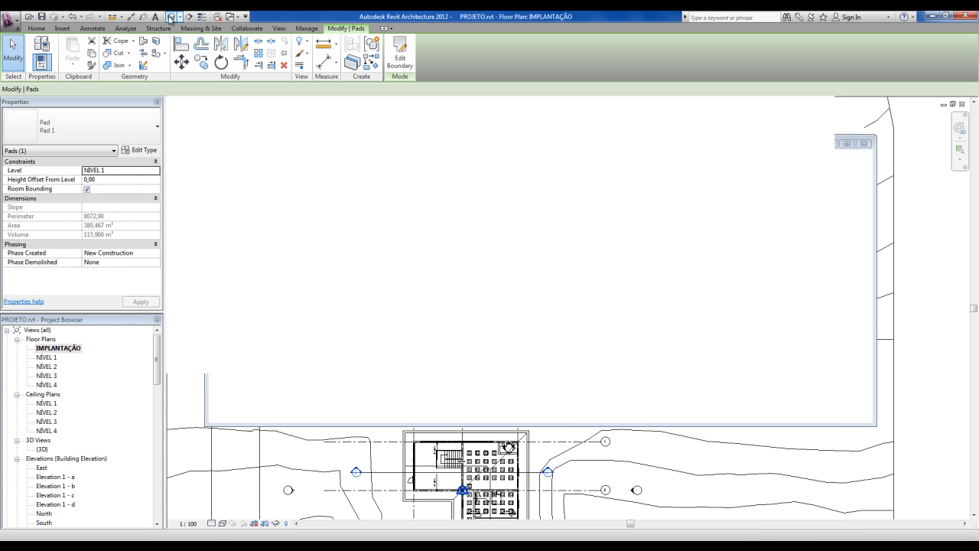
{"action": "middle_click_drag", "start_coordinate": [490, 366], "coordinate": [490, 366], "text": "shift"}
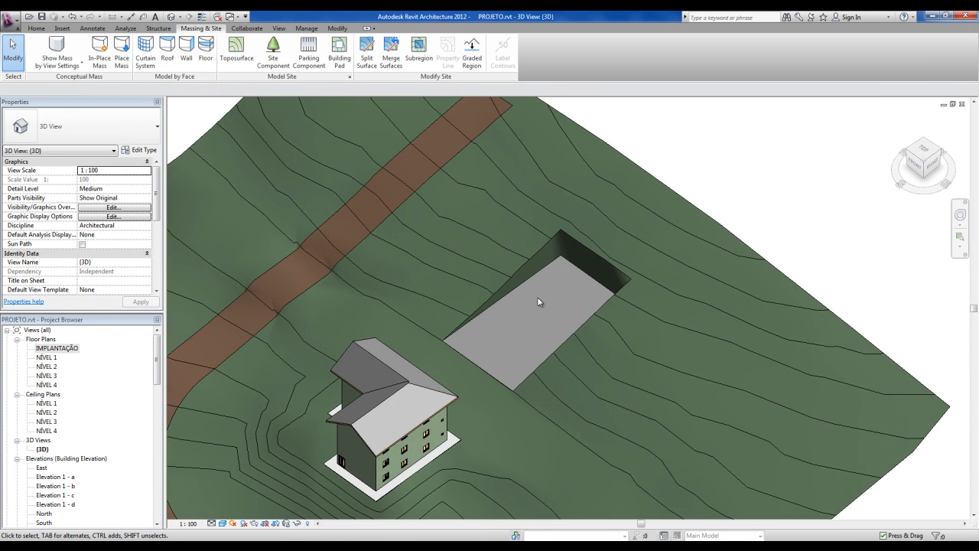
Step: Inspect the building pad's type properties and the layers of its structure
{"action": "scroll", "coordinate": [550, 267], "scroll_direction": "up", "scroll_amount": 2}
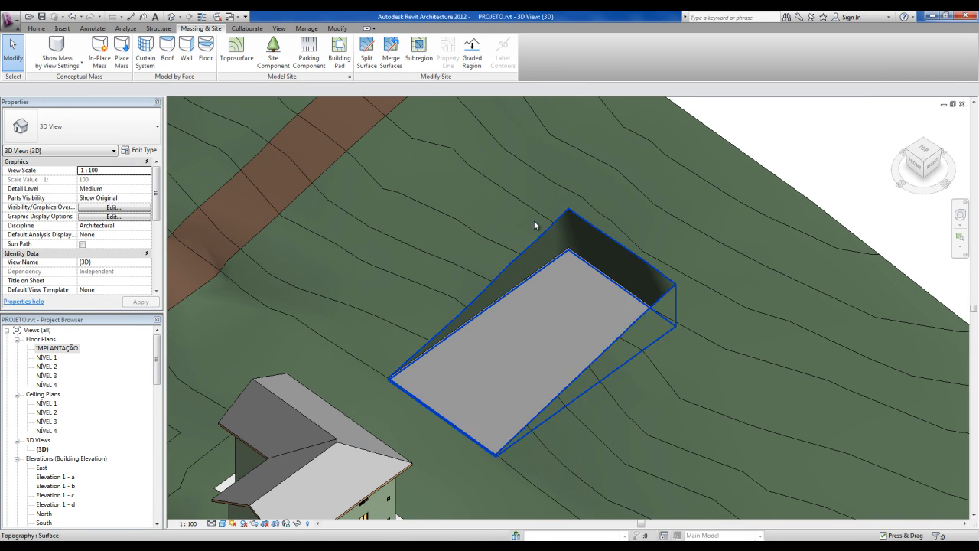
{"action": "left_click", "coordinate": [520, 286]}
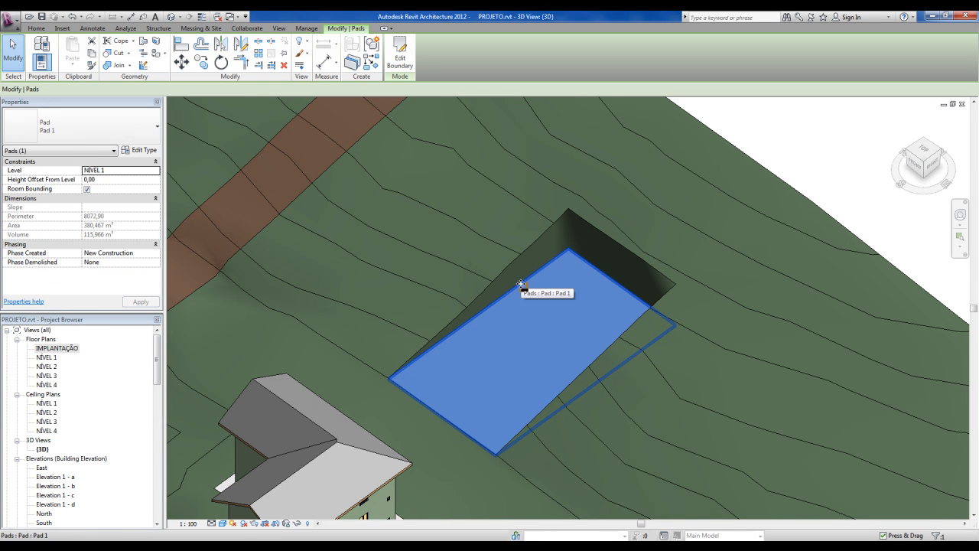
{"action": "middle_click_drag", "start_coordinate": [418, 474], "coordinate": [457, 345]}
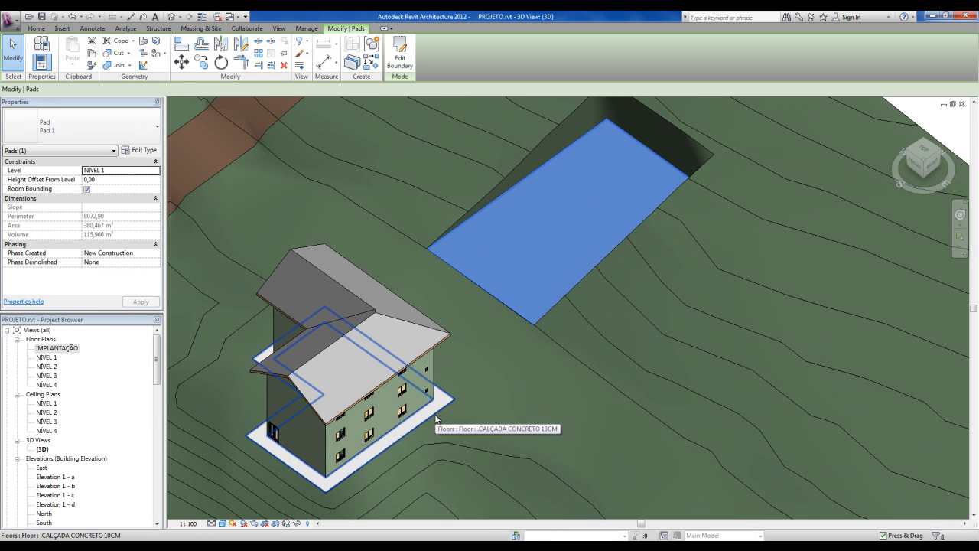
{"action": "middle_click_drag", "start_coordinate": [457, 249], "coordinate": [432, 310]}
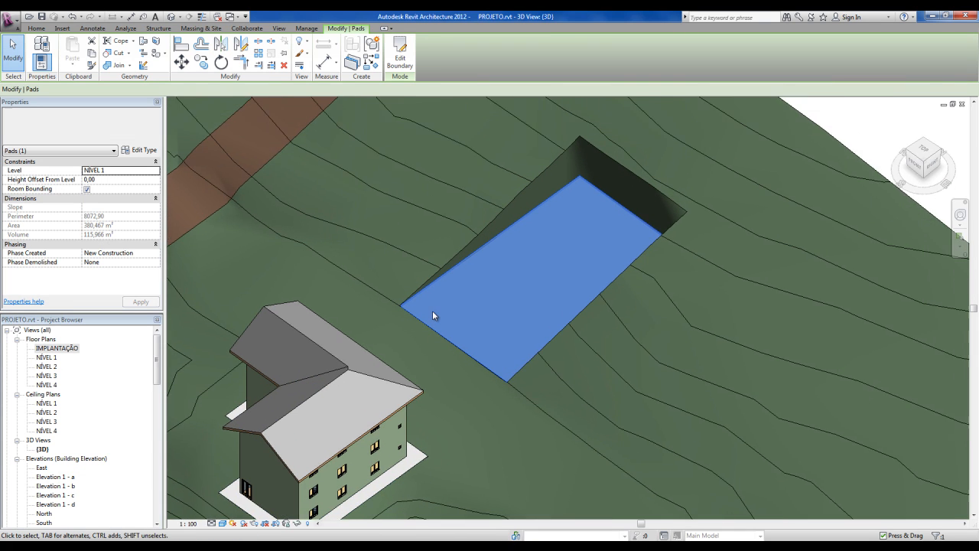
{"action": "scroll", "coordinate": [432, 310], "scroll_direction": "up", "scroll_amount": 2}
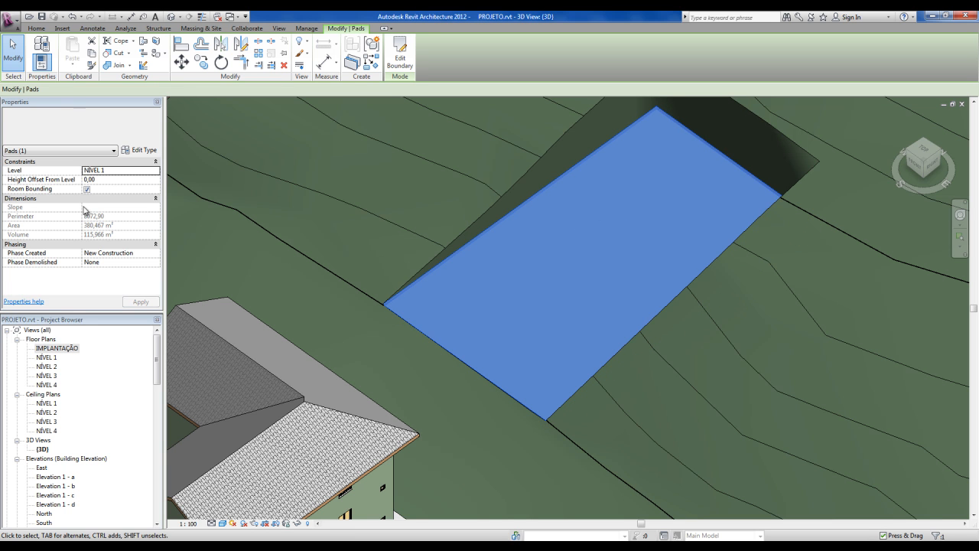
{"action": "left_click", "coordinate": [149, 153]}
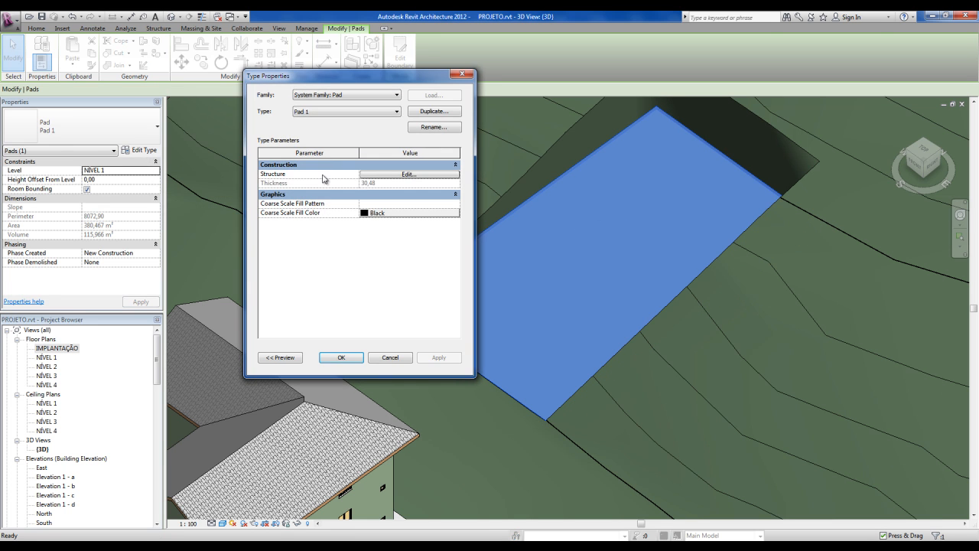
{"action": "left_click", "coordinate": [364, 174]}
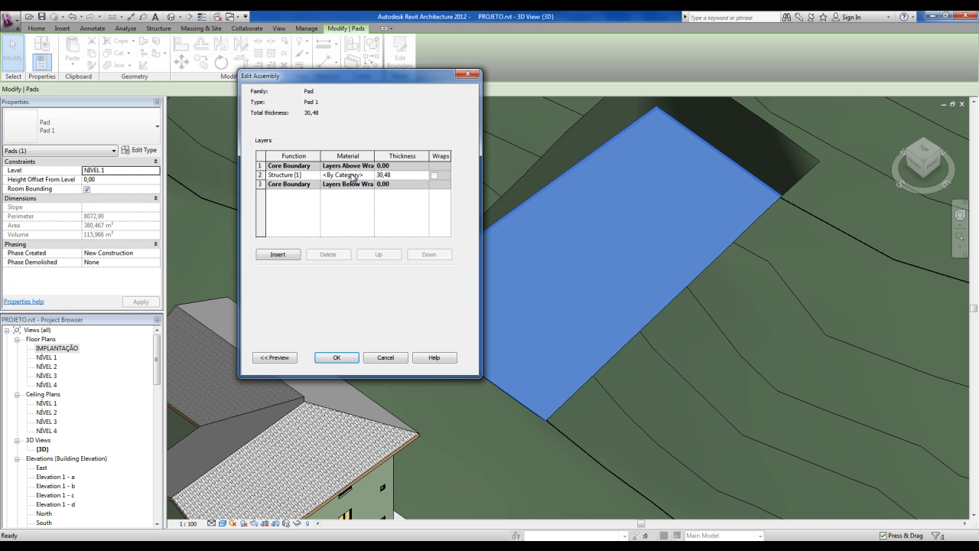
{"action": "left_click", "coordinate": [463, 76]}
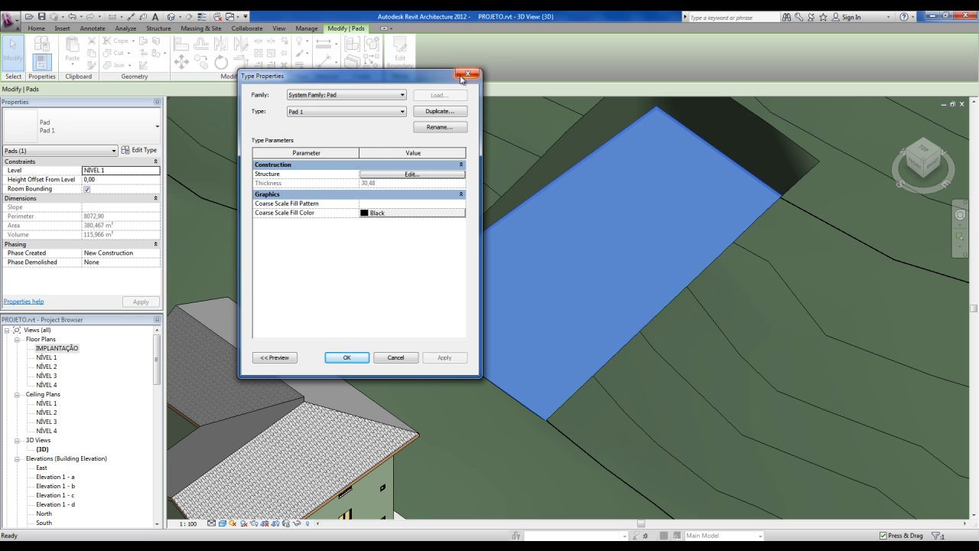
{"action": "left_click", "coordinate": [475, 75]}
{"action": "middle_click_drag", "start_coordinate": [559, 207], "coordinate": [520, 252]}
{"action": "key", "text": "Escape"}
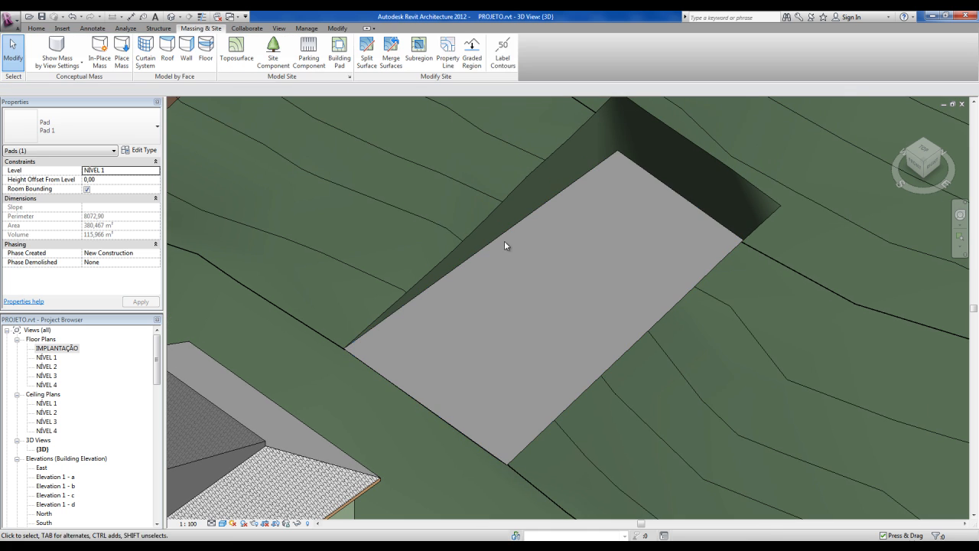
Step: Try raising the building pad with a height offset of 120 from NÍVEL 1 and compare it with the surrounding terrain
{"action": "left_click", "coordinate": [459, 272]}
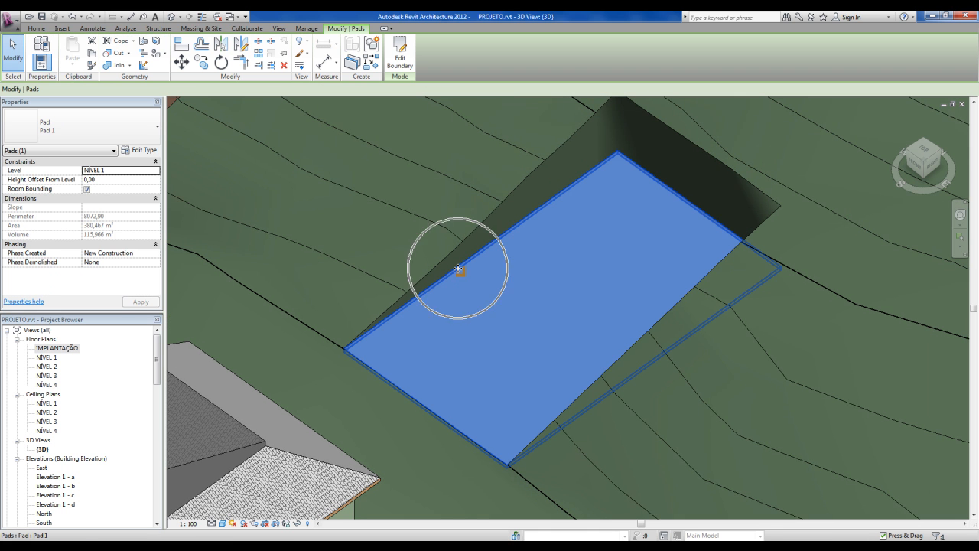
{"action": "left_click", "coordinate": [130, 179]}
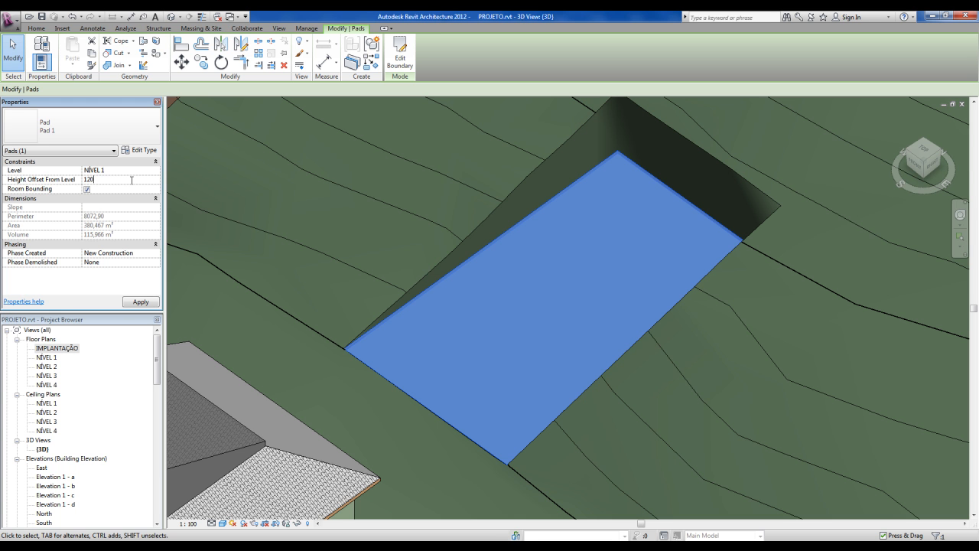
{"action": "key", "text": "Return"}
{"action": "key", "text": "Escape"}
{"action": "middle_click_drag", "start_coordinate": [451, 482], "coordinate": [470, 414], "text": "shift"}
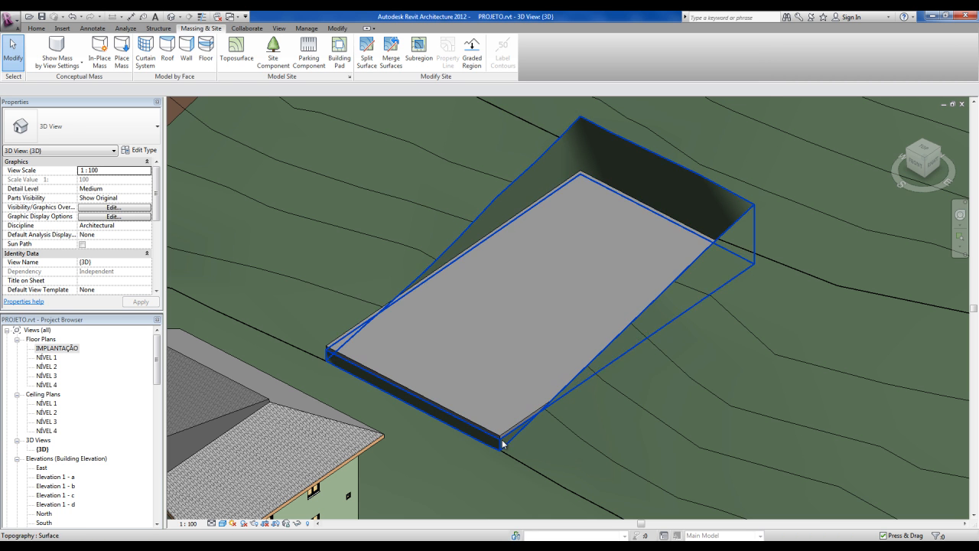
{"action": "middle_click_drag", "start_coordinate": [506, 448], "coordinate": [491, 380], "text": "shift"}
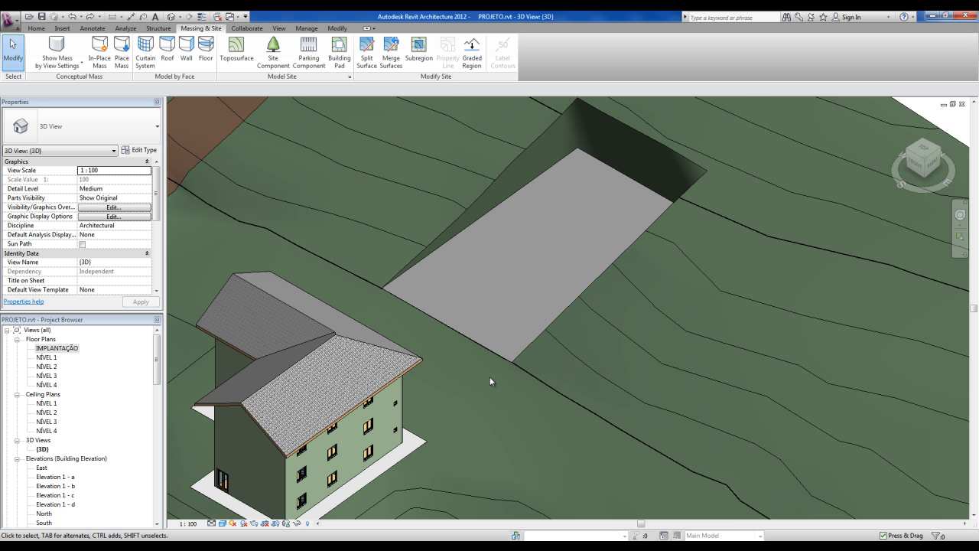
{"action": "scroll", "coordinate": [489, 375], "scroll_direction": "down", "scroll_amount": 3}
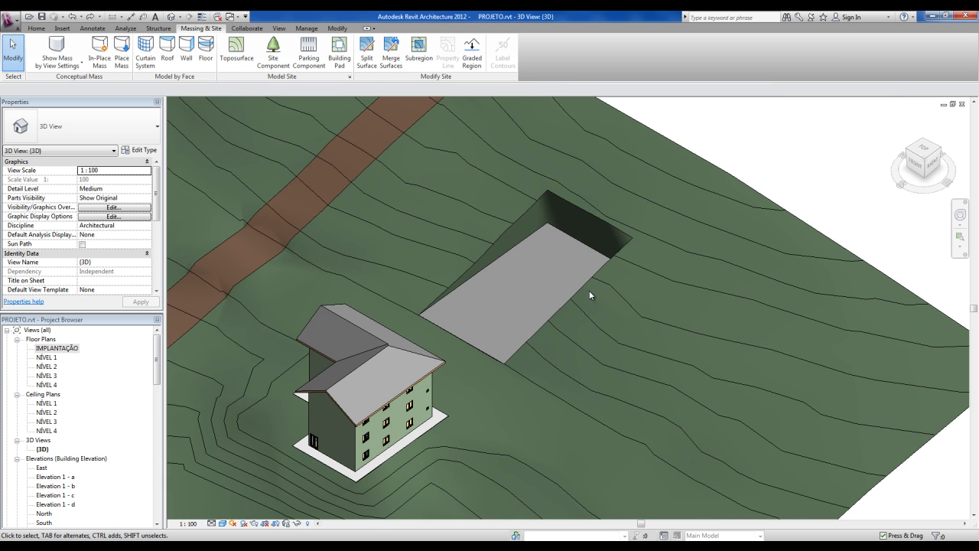
{"action": "scroll", "coordinate": [511, 237], "scroll_direction": "up", "scroll_amount": 3}
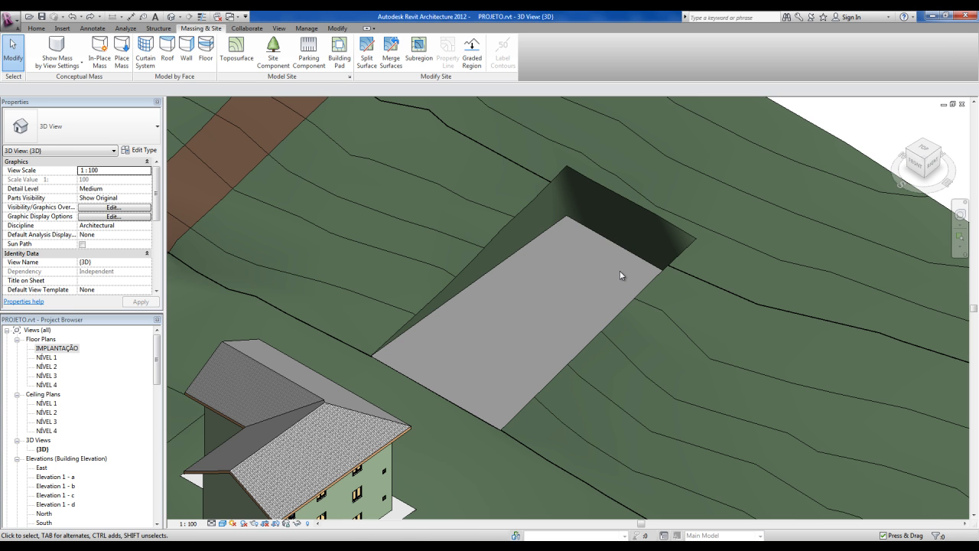
{"action": "scroll", "coordinate": [620, 277], "scroll_direction": "down", "scroll_amount": 2}
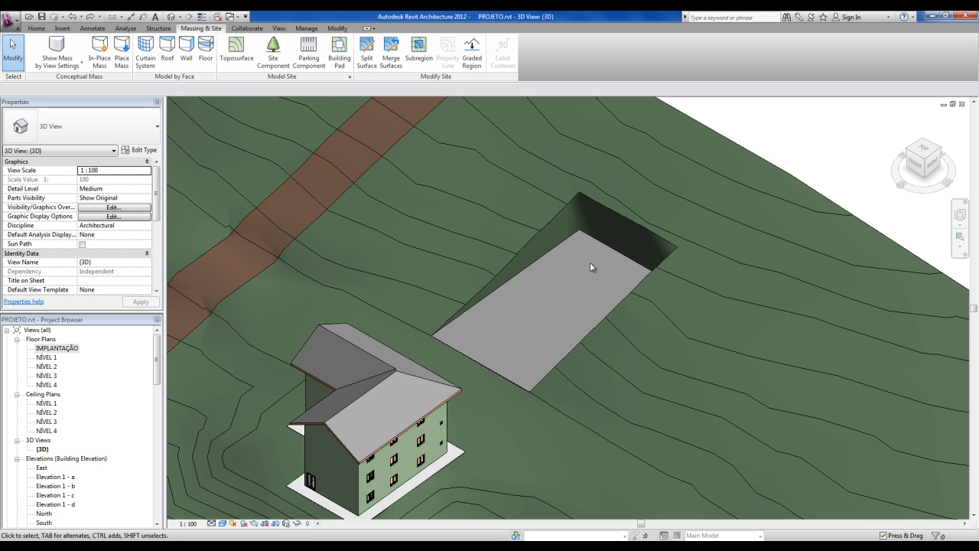
Step: Open the NÍVEL 1 floor plan and reveal its hidden elements around the house and the building pad
{"action": "double_click", "coordinate": [46, 358]}
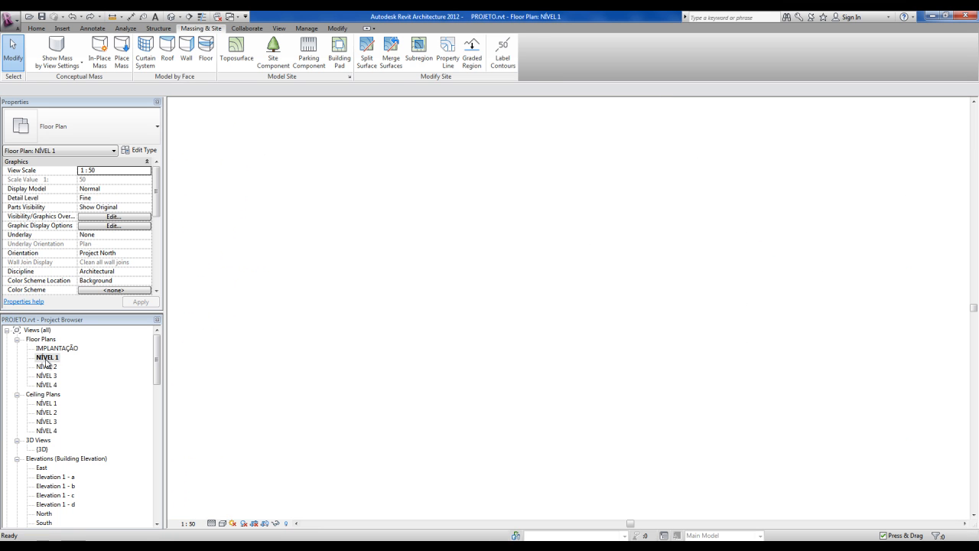
{"action": "scroll", "coordinate": [328, 308], "scroll_direction": "down", "scroll_amount": 2}
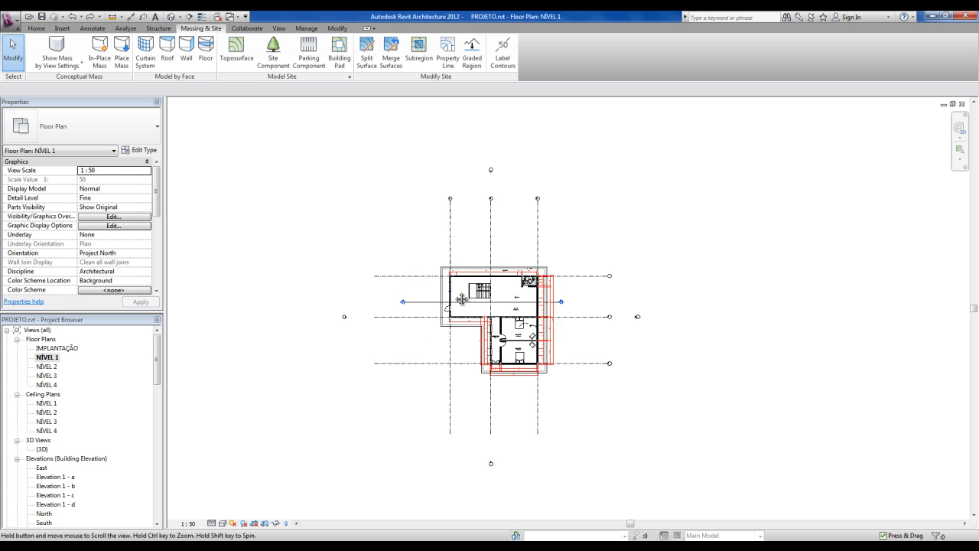
{"action": "middle_click_drag", "start_coordinate": [367, 322], "coordinate": [362, 348]}
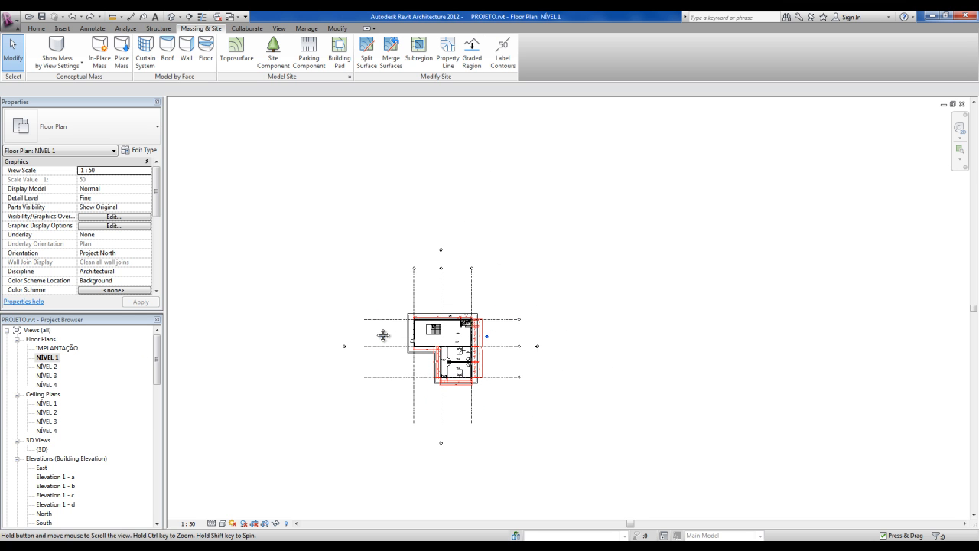
{"action": "middle_click_drag", "start_coordinate": [404, 270], "coordinate": [449, 242]}
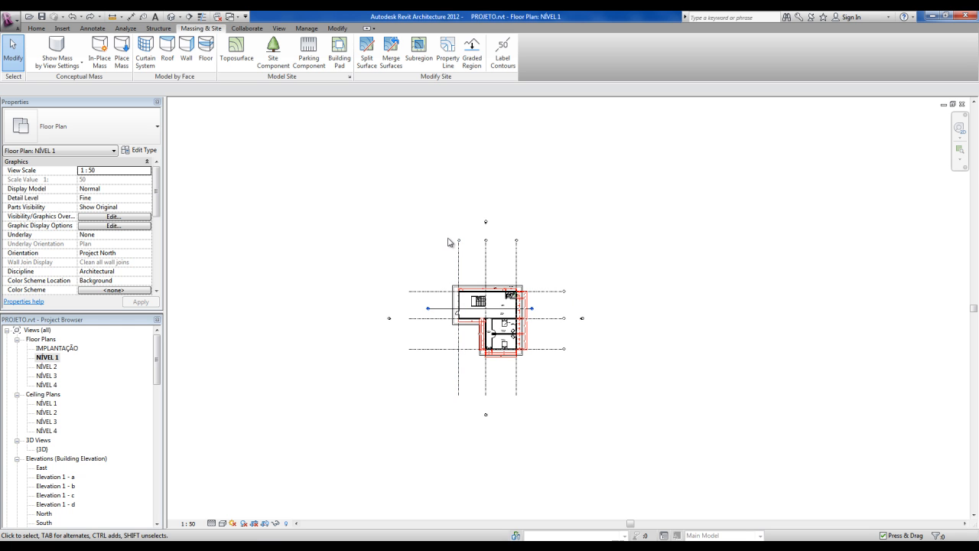
{"action": "left_click", "coordinate": [287, 524]}
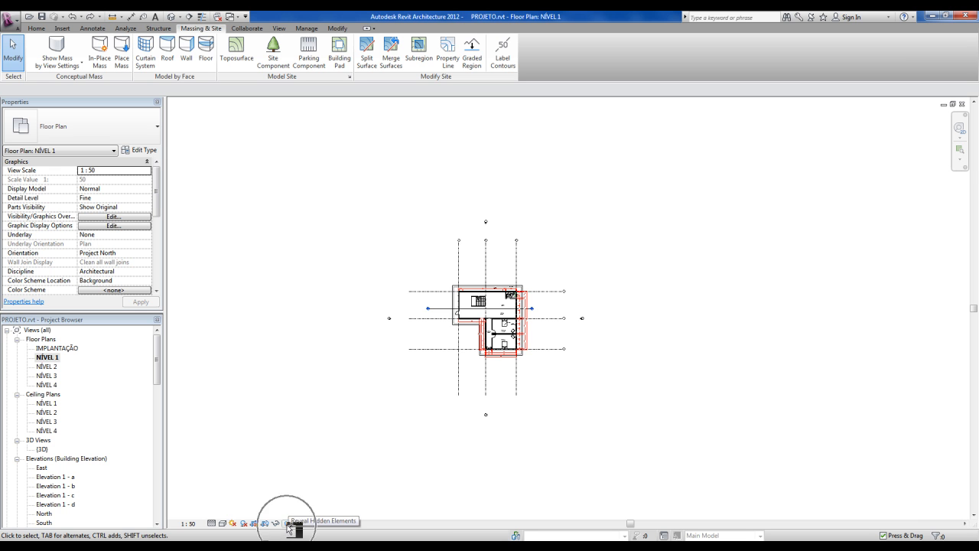
{"action": "left_click", "coordinate": [287, 524]}
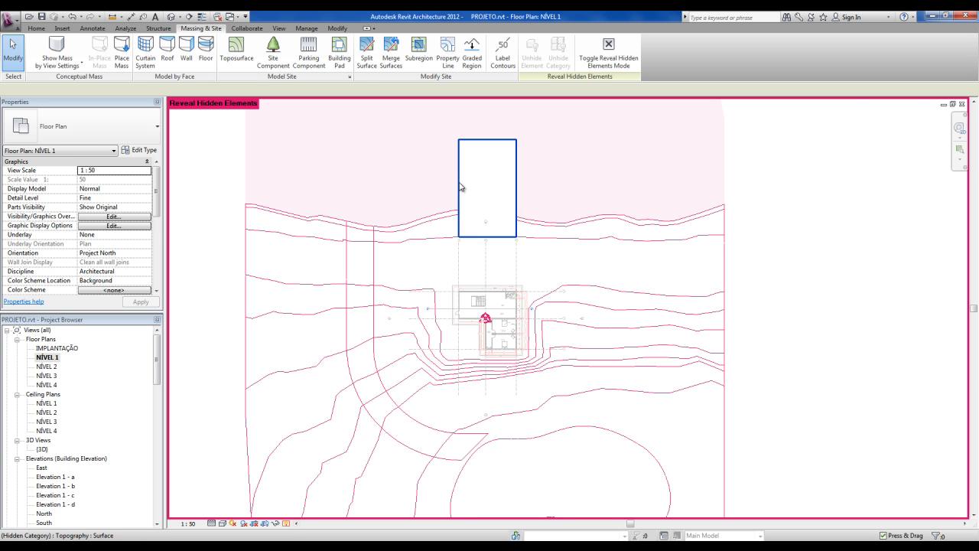
{"action": "scroll", "coordinate": [460, 193], "scroll_direction": "up", "scroll_amount": 5}
{"action": "scroll", "coordinate": [408, 314], "scroll_direction": "down", "scroll_amount": 6}
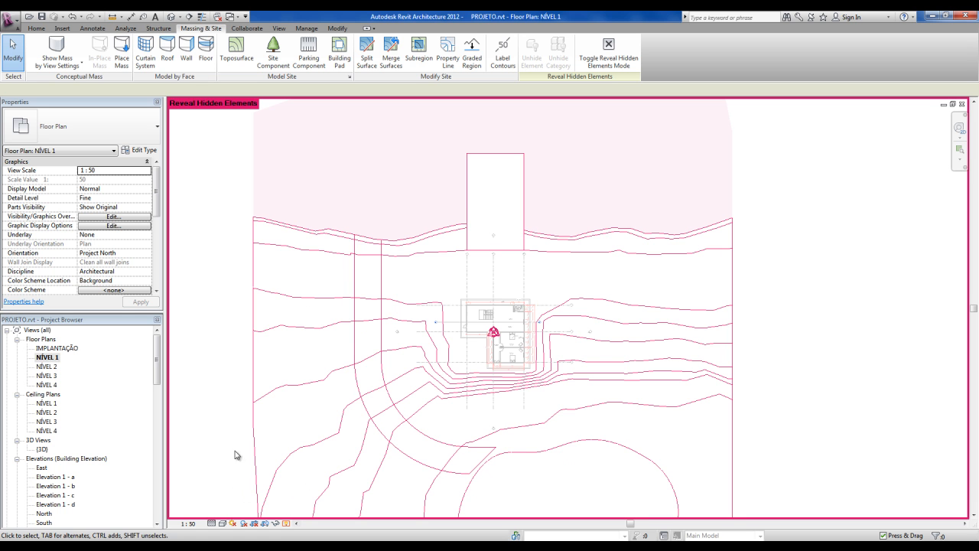
Step: Unhide the Topography category in the NÍVEL 1 plan and leave the reveal hidden elements mode
{"action": "left_click", "coordinate": [397, 321]}
{"action": "right_click", "coordinate": [397, 321]}
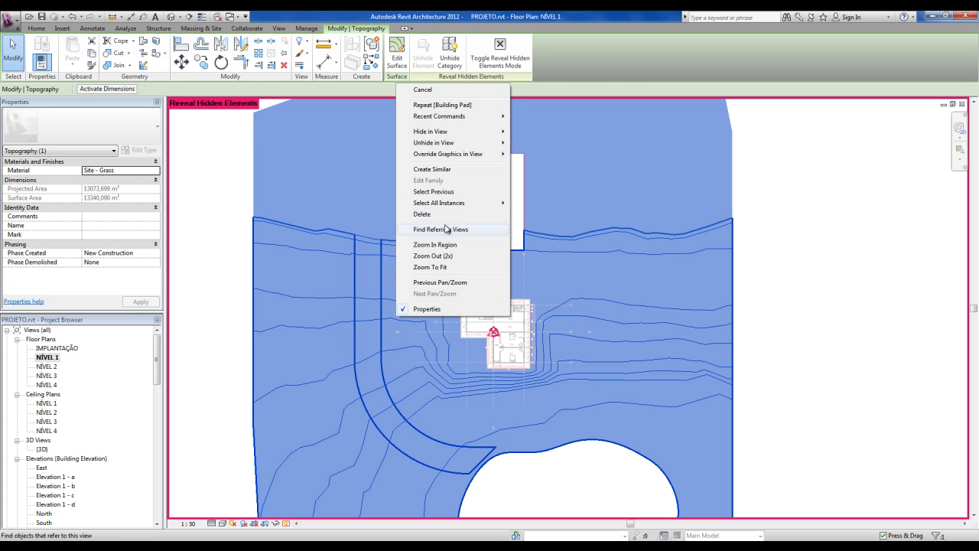
{"action": "mouse_move", "coordinate": [447, 145]}
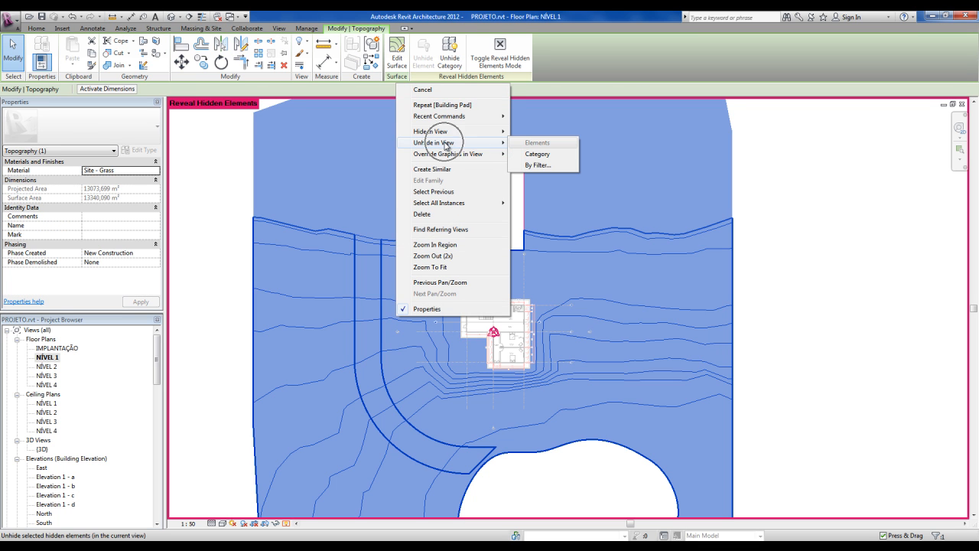
{"action": "left_click", "coordinate": [537, 154]}
{"action": "left_click", "coordinate": [754, 316]}
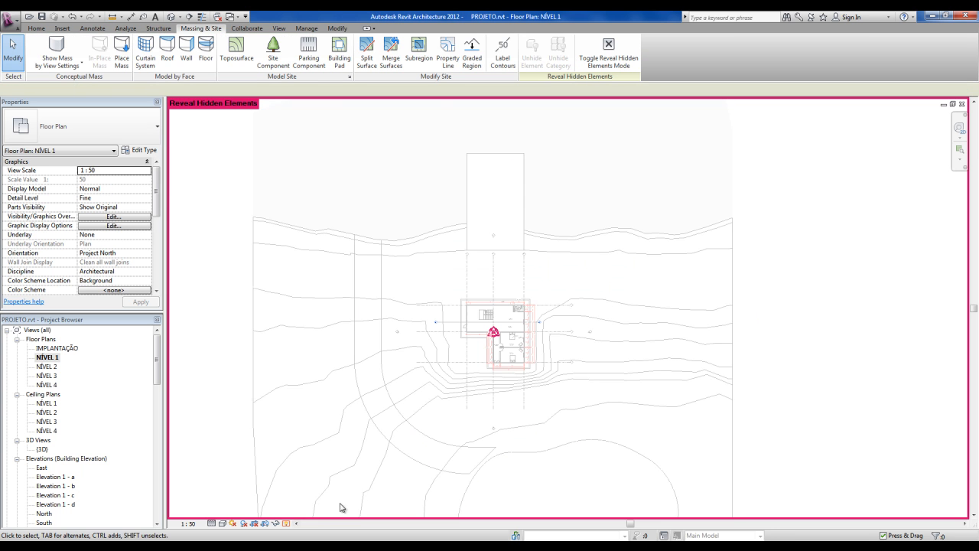
{"action": "left_click", "coordinate": [286, 523]}
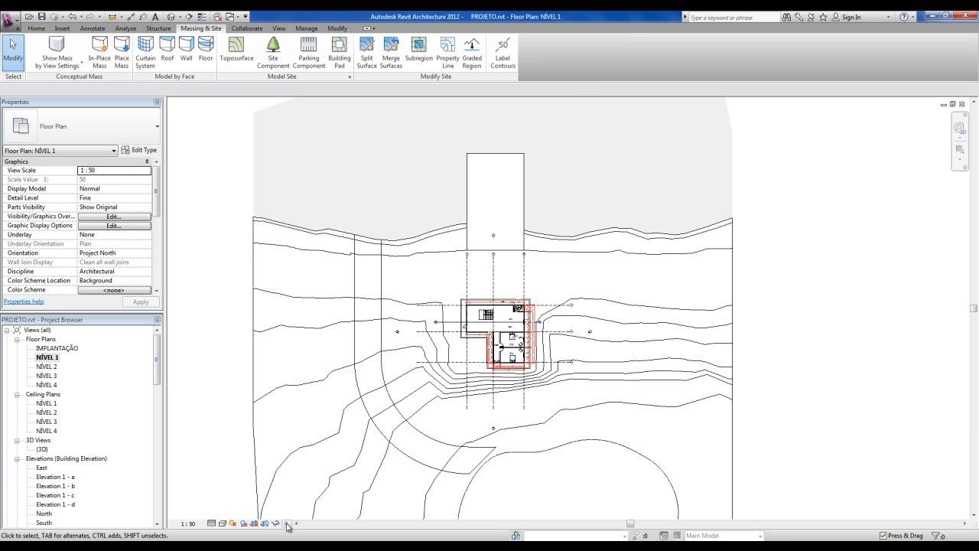
{"action": "left_click", "coordinate": [286, 523]}
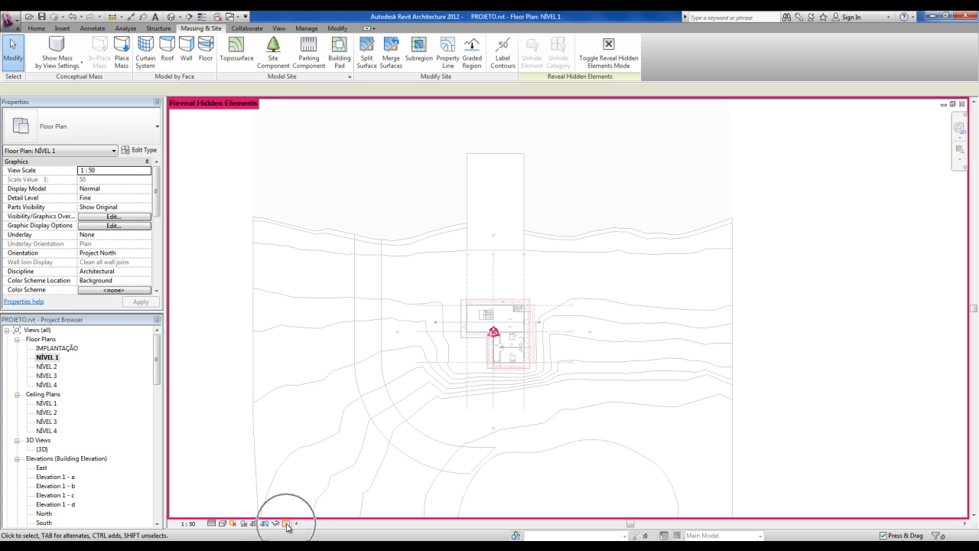
{"action": "left_click", "coordinate": [286, 523]}
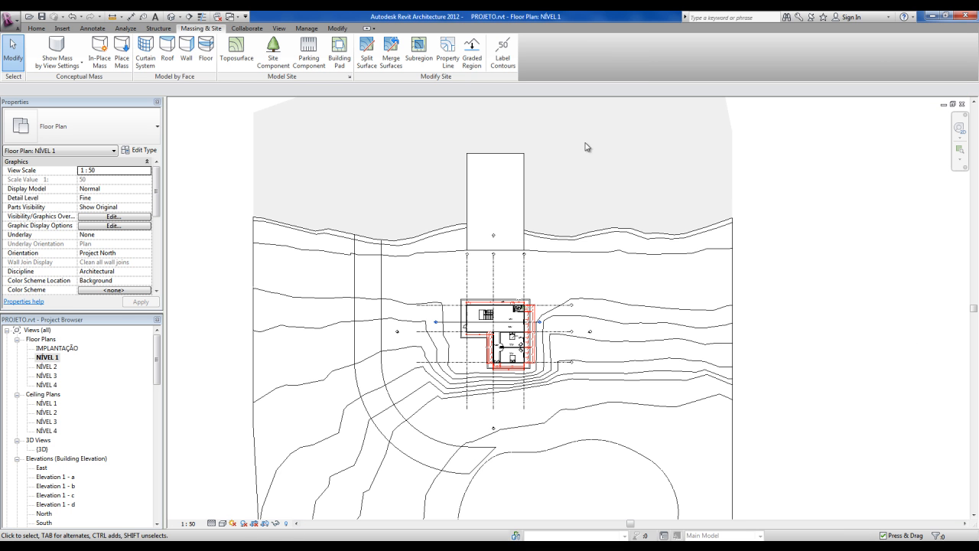
Step: Examine the terrain contours around the house and the building pad's cut in the NÍVEL 1 plan
{"action": "scroll", "coordinate": [537, 372], "scroll_direction": "up", "scroll_amount": 2}
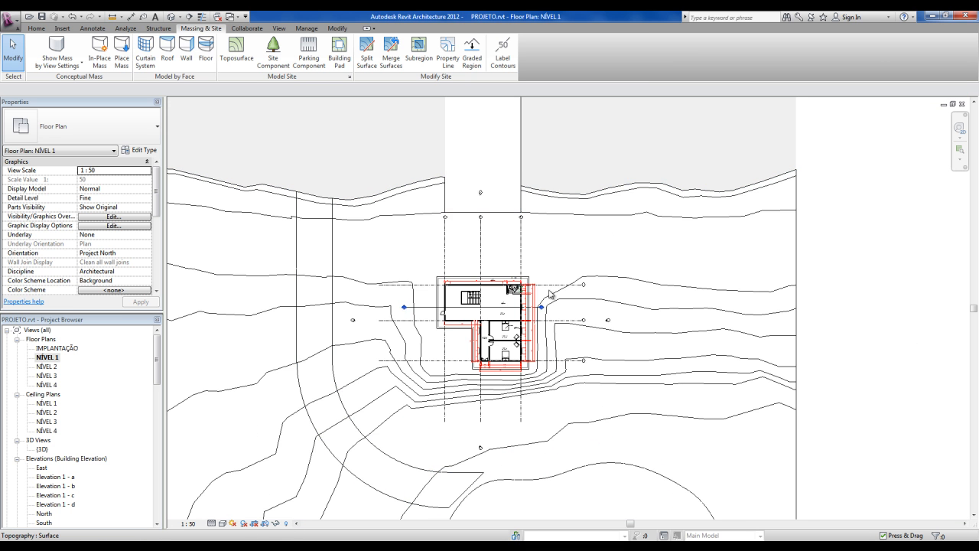
{"action": "scroll", "coordinate": [578, 279], "scroll_direction": "up", "scroll_amount": 1}
{"action": "left_click", "coordinate": [605, 283]}
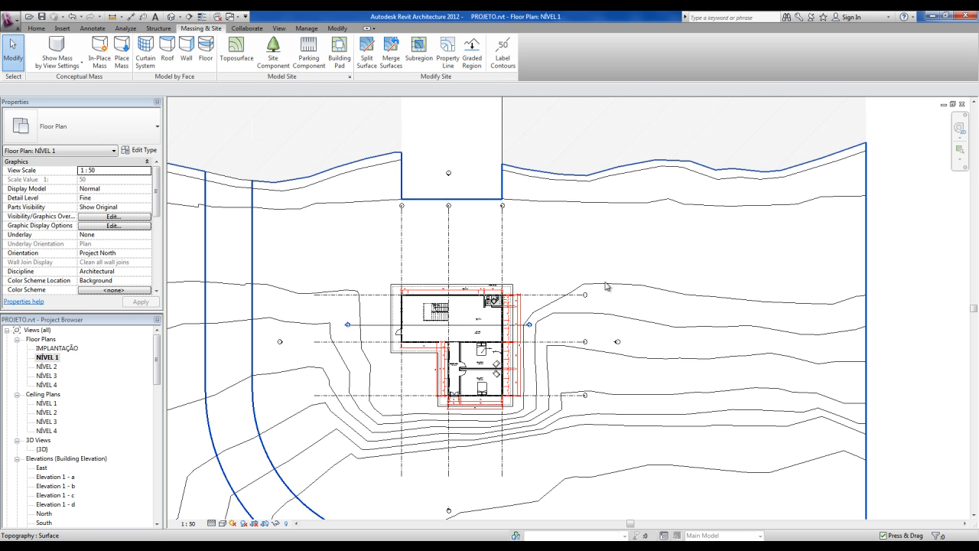
{"action": "scroll", "coordinate": [604, 281], "scroll_direction": "down", "scroll_amount": 1}
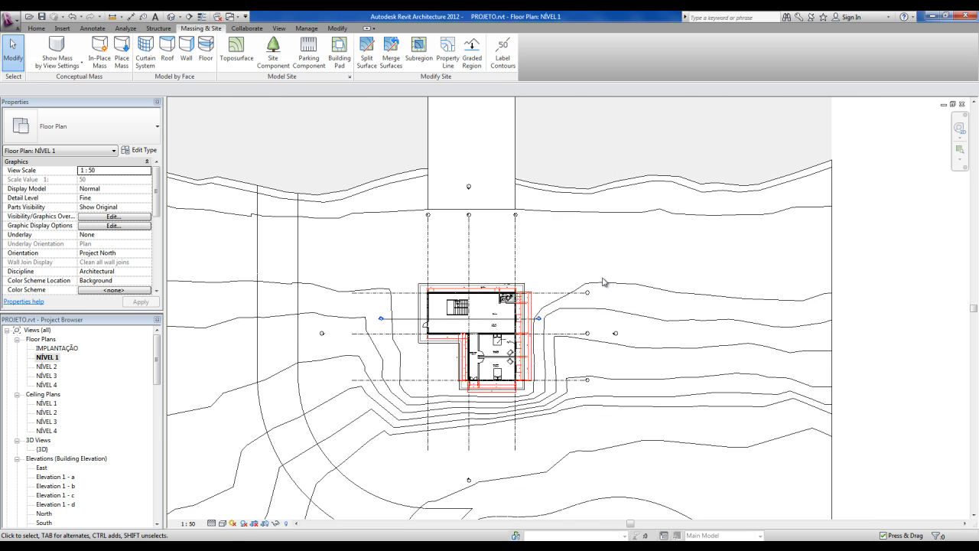
{"action": "middle_click_drag", "start_coordinate": [569, 206], "coordinate": [548, 347]}
{"action": "scroll", "coordinate": [470, 332], "scroll_direction": "up", "scroll_amount": 2}
{"action": "middle_click_drag", "start_coordinate": [470, 332], "coordinate": [478, 374]}
{"action": "scroll", "coordinate": [478, 373], "scroll_direction": "up", "scroll_amount": 1}
{"action": "scroll", "coordinate": [466, 339], "scroll_direction": "up", "scroll_amount": 1}
{"action": "scroll", "coordinate": [426, 273], "scroll_direction": "up", "scroll_amount": 1}
{"action": "middle_click_drag", "start_coordinate": [392, 247], "coordinate": [387, 280]}
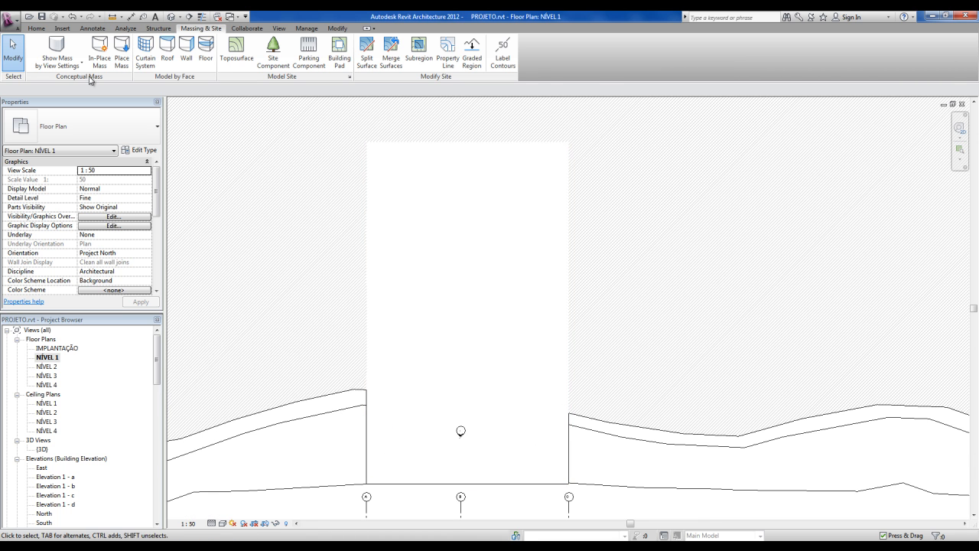
Step: Start a wall of type .PAREDE ALVENARIA BRANCA 20 CM with its location line at Finish Face: Exterior
{"action": "left_click", "coordinate": [13, 52]}
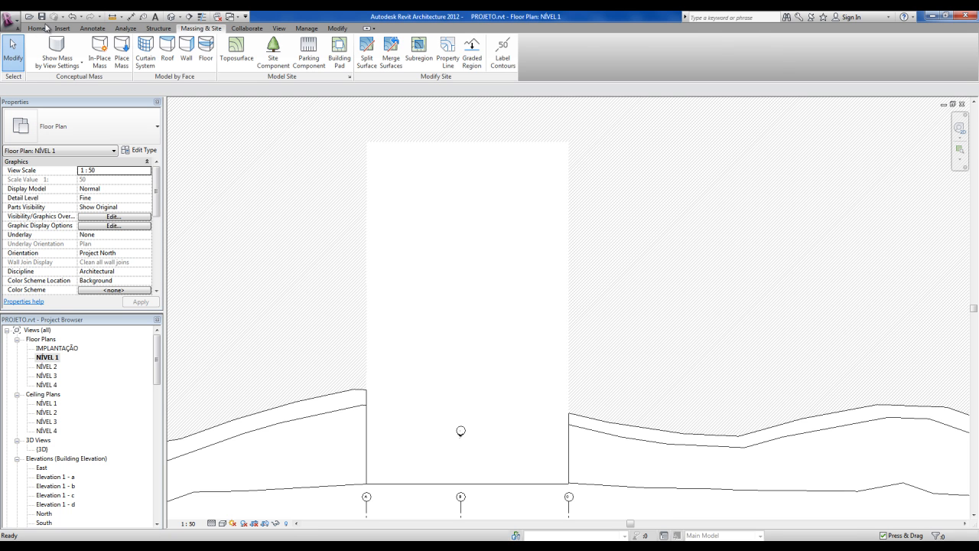
{"action": "left_click", "coordinate": [37, 28]}
{"action": "left_click", "coordinate": [38, 48]}
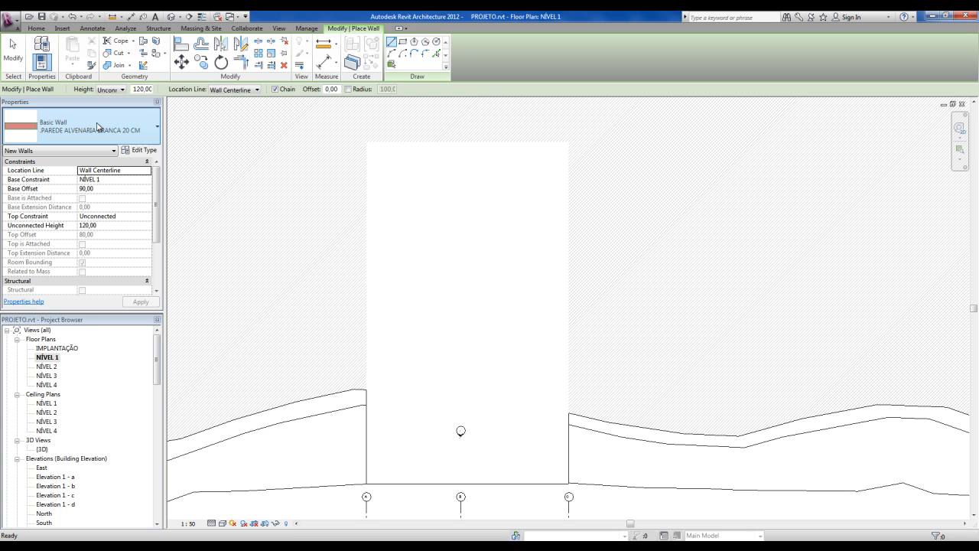
{"action": "left_click", "coordinate": [98, 128]}
{"action": "left_click", "coordinate": [95, 129]}
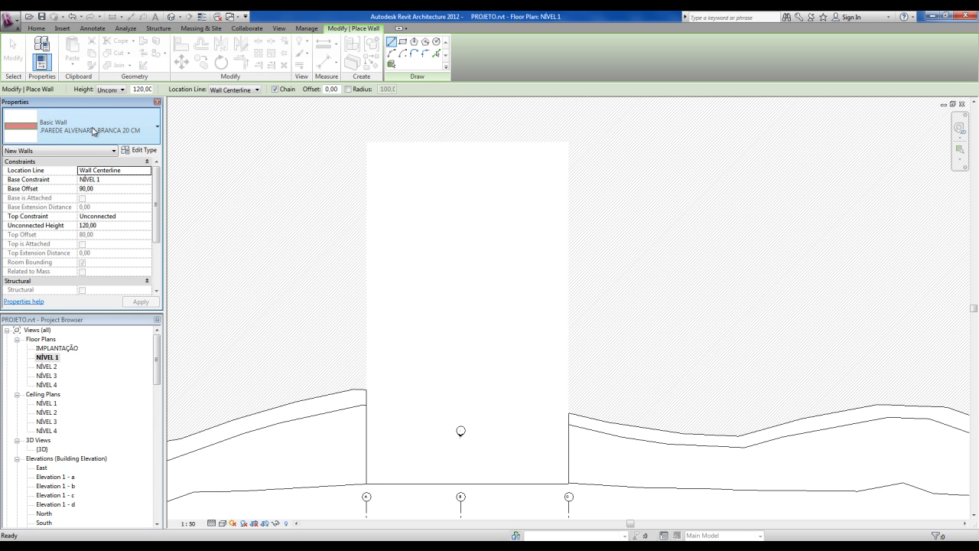
{"action": "left_click", "coordinate": [249, 89]}
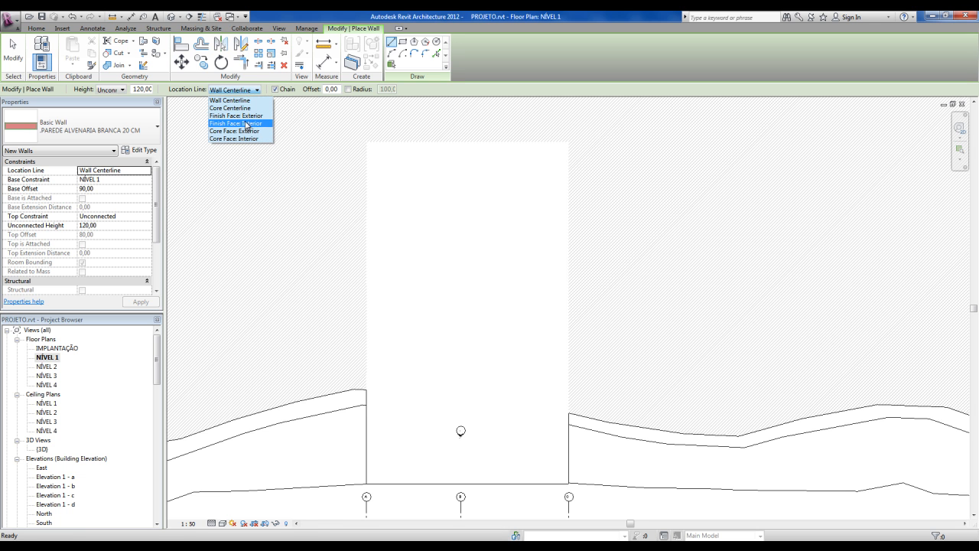
{"action": "left_click", "coordinate": [247, 116]}
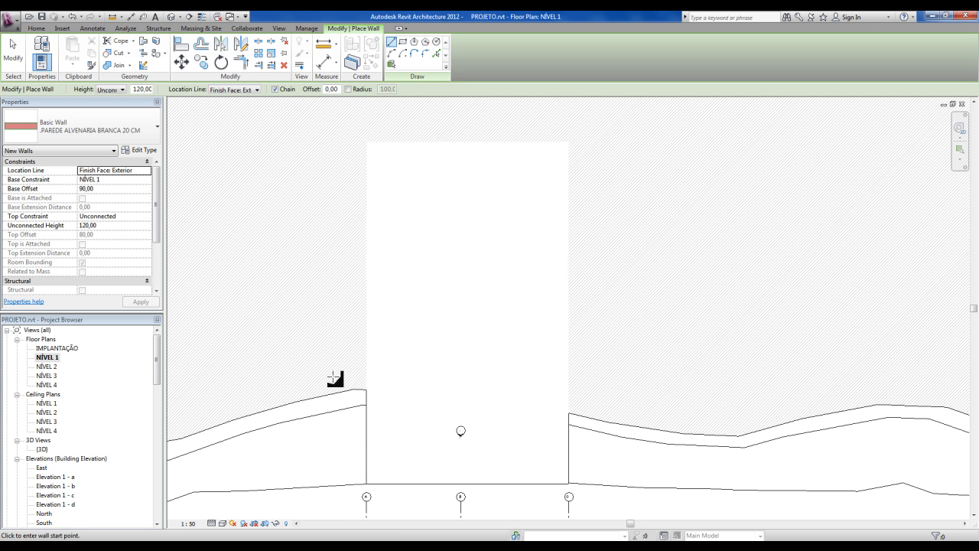
Step: Draw chained walls from the pad corner at grid A up that side and across the pad's far edge
{"action": "scroll", "coordinate": [366, 497], "scroll_direction": "up", "scroll_amount": 5}
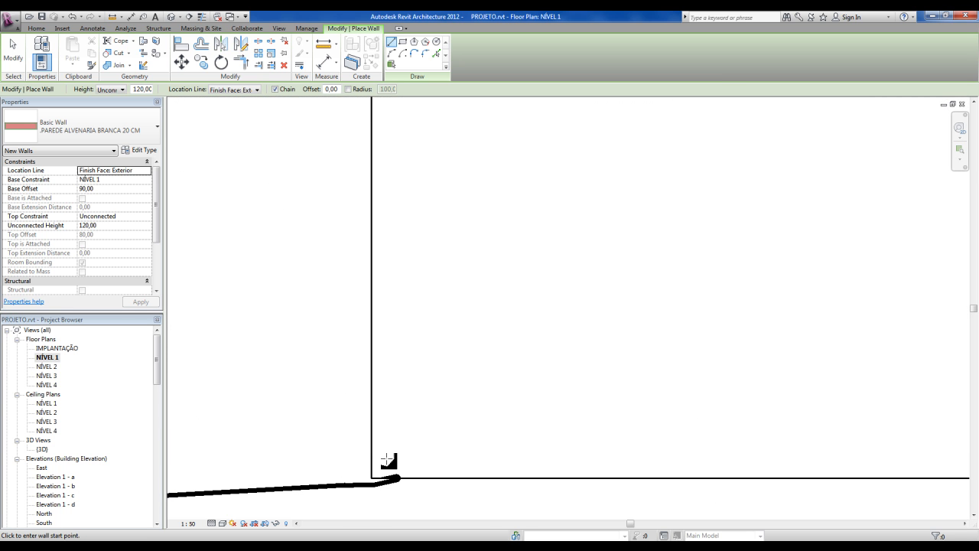
{"action": "scroll", "coordinate": [384, 463], "scroll_direction": "down", "scroll_amount": 8}
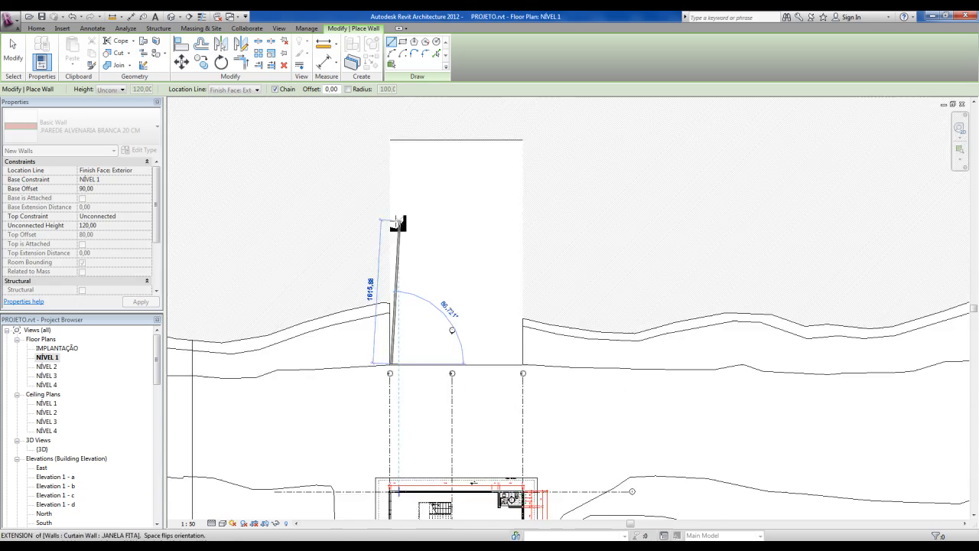
{"action": "scroll", "coordinate": [356, 403], "scroll_direction": "up", "scroll_amount": 5}
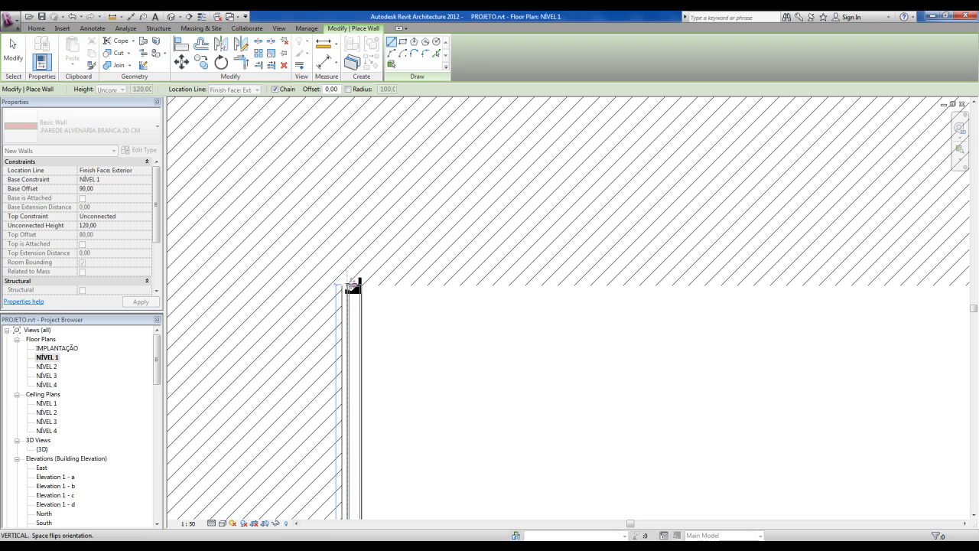
{"action": "scroll", "coordinate": [373, 296], "scroll_direction": "down", "scroll_amount": 4}
{"action": "scroll", "coordinate": [520, 306], "scroll_direction": "up", "scroll_amount": 3}
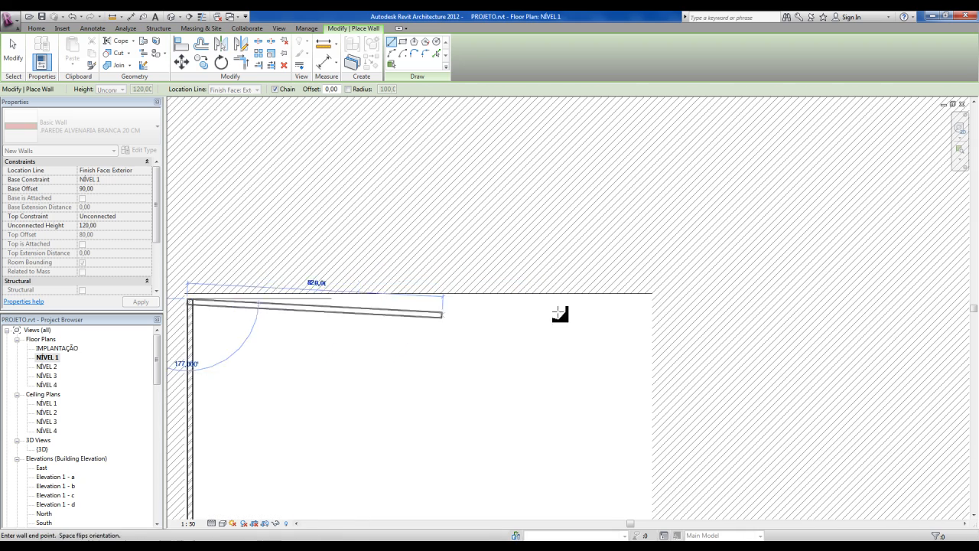
{"action": "scroll", "coordinate": [643, 299], "scroll_direction": "up", "scroll_amount": 1}
{"action": "left_click", "coordinate": [644, 300]}
Step: Draw the third wall along the pad's other side to the corner at grid C and end the wall command
{"action": "scroll", "coordinate": [644, 428], "scroll_direction": "down", "scroll_amount": 3}
{"action": "middle_click_drag", "start_coordinate": [643, 433], "coordinate": [578, 130]}
{"action": "middle_click_drag", "start_coordinate": [571, 373], "coordinate": [558, 191]}
{"action": "scroll", "coordinate": [579, 343], "scroll_direction": "up", "scroll_amount": 5}
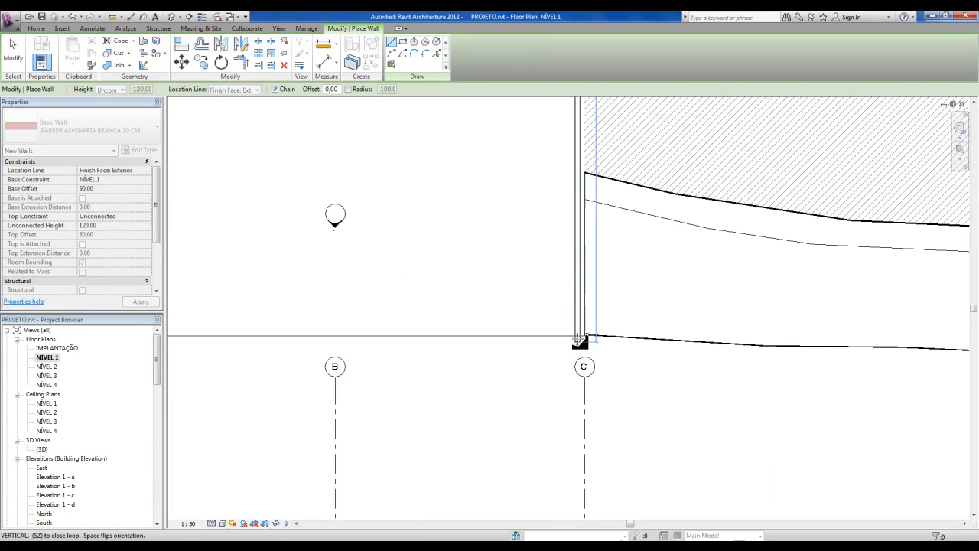
{"action": "left_click", "coordinate": [582, 338]}
{"action": "key", "text": "Escape"}
{"action": "key", "text": "Escape"}
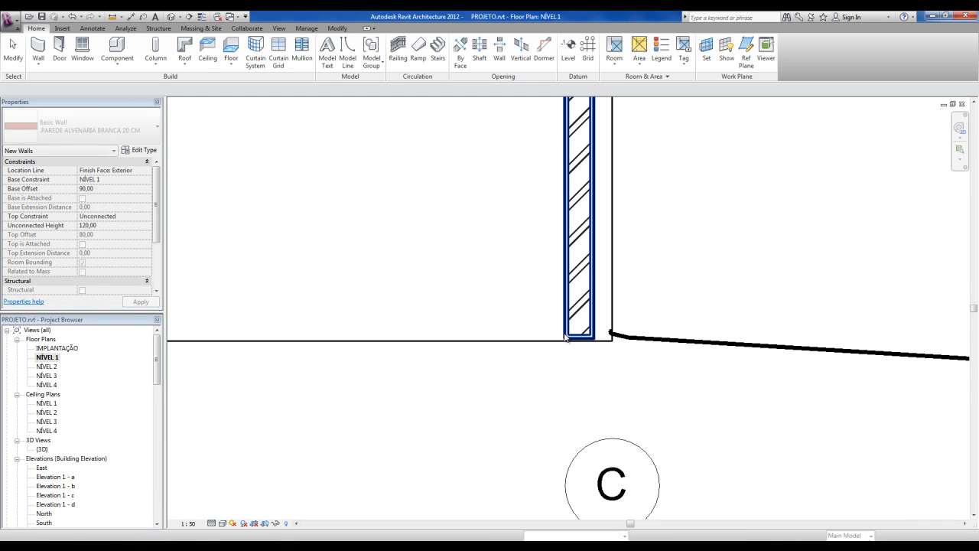
Step: Open the IMPLANTAÇÃO floor plan and align the ends of the side walls with the pad edge facing the house
{"action": "double_click", "coordinate": [40, 347]}
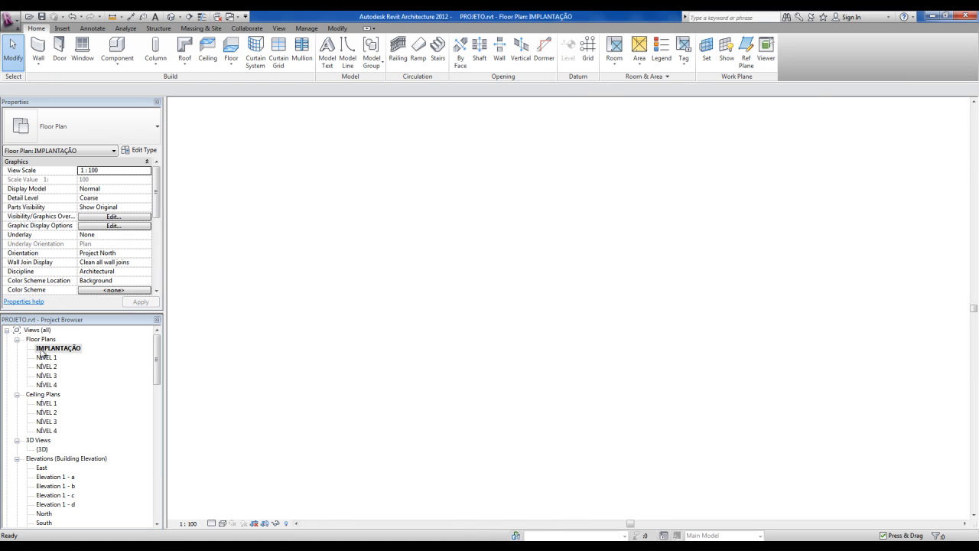
{"action": "scroll", "coordinate": [408, 331], "scroll_direction": "up", "scroll_amount": 4}
{"action": "scroll", "coordinate": [408, 331], "scroll_direction": "up", "scroll_amount": 4}
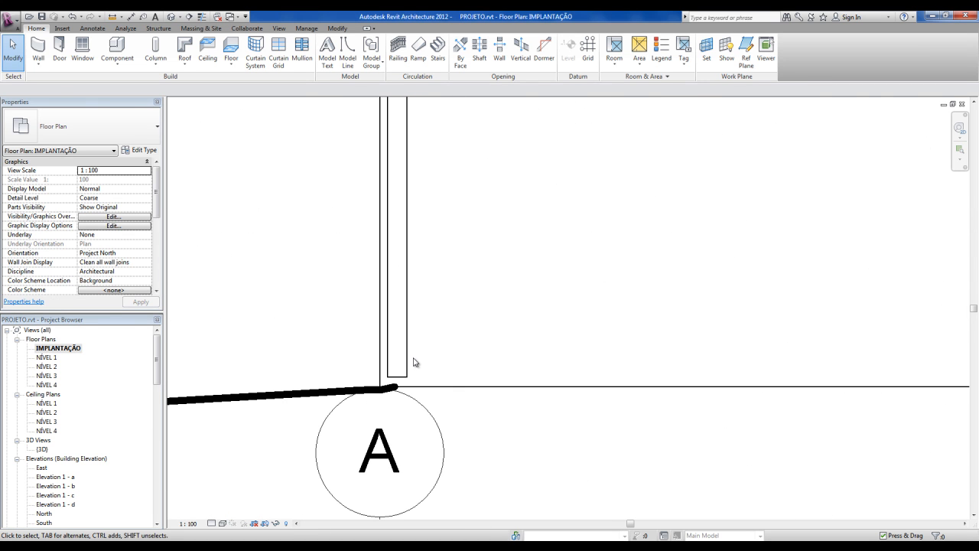
{"action": "key", "text": "l"}
{"action": "left_click", "coordinate": [401, 387]}
{"action": "scroll", "coordinate": [401, 386], "scroll_direction": "down", "scroll_amount": 3}
{"action": "scroll", "coordinate": [317, 389], "scroll_direction": "right", "scroll_amount": 5, "text": "shift"}
{"action": "scroll", "coordinate": [614, 376], "scroll_direction": "up", "scroll_amount": 3}
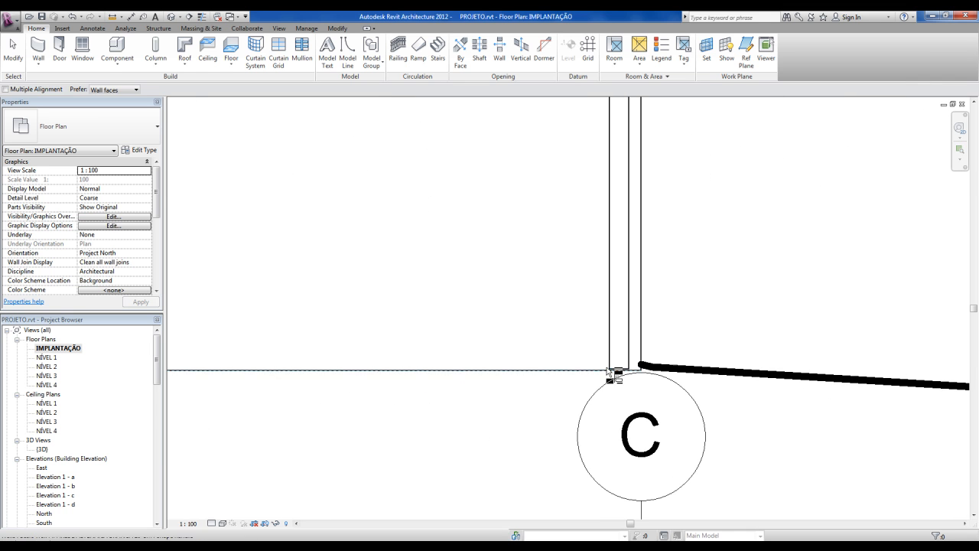
{"action": "scroll", "coordinate": [623, 373], "scroll_direction": "up", "scroll_amount": 3}
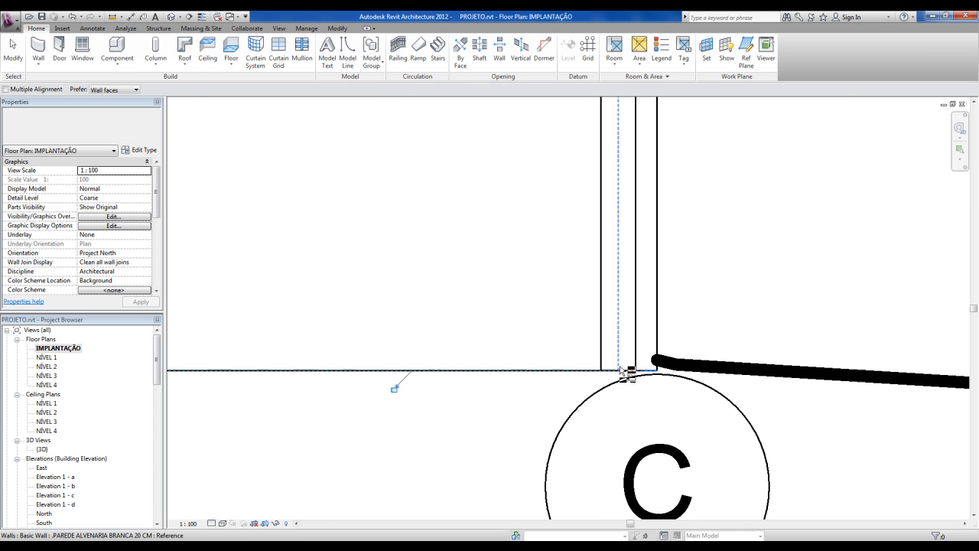
Step: Align the outer faces of the two side walls with the pad's side edges at grids C and A
{"action": "left_click", "coordinate": [656, 335]}
{"action": "left_click", "coordinate": [638, 338]}
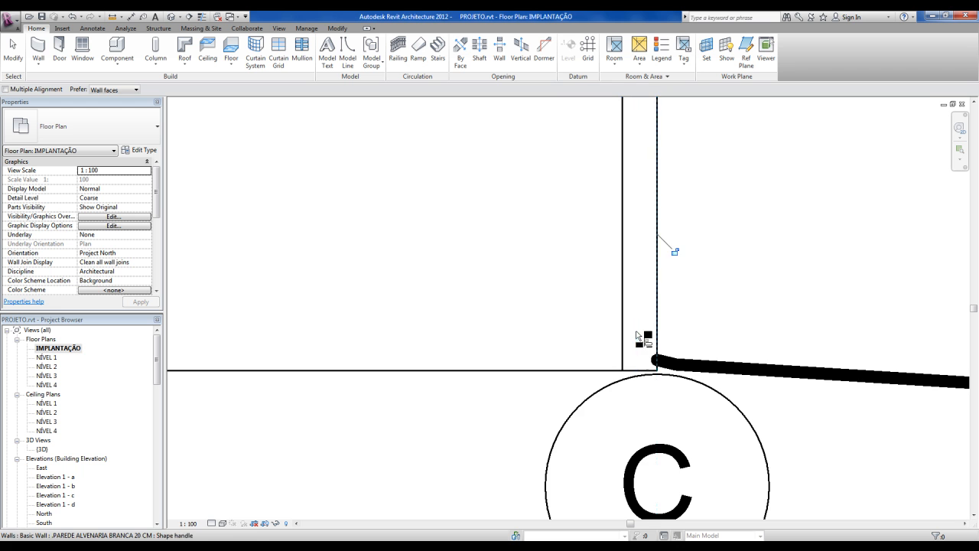
{"action": "scroll", "coordinate": [640, 339], "scroll_direction": "down", "scroll_amount": 4}
{"action": "scroll", "coordinate": [552, 353], "scroll_direction": "left", "scroll_amount": 3, "text": "shift"}
{"action": "scroll", "coordinate": [297, 339], "scroll_direction": "up", "scroll_amount": 4}
{"action": "left_click", "coordinate": [303, 336]}
{"action": "left_click", "coordinate": [304, 338]}
{"action": "scroll", "coordinate": [319, 343], "scroll_direction": "down", "scroll_amount": 4}
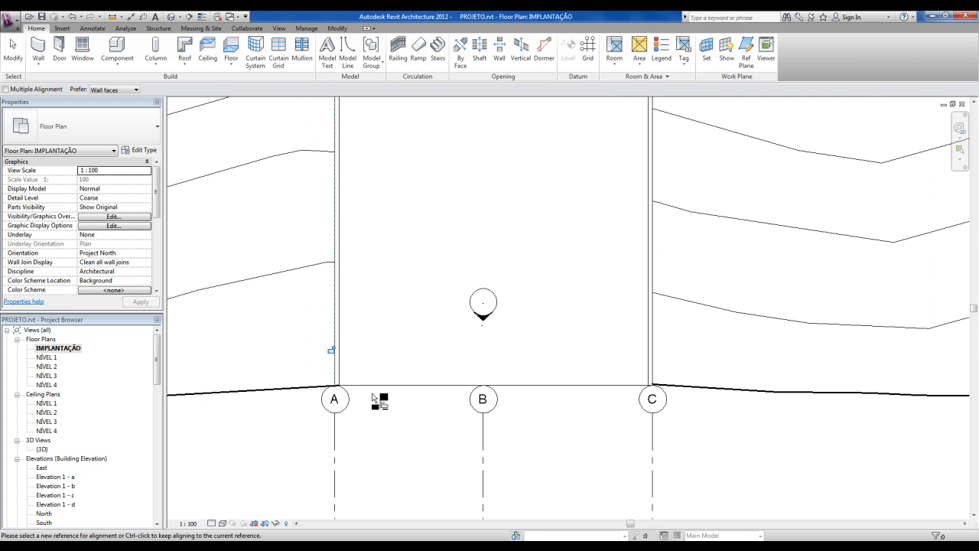
Step: Align the outer face of the back wall with the pad's far edge and finish aligning
{"action": "scroll", "coordinate": [468, 474], "scroll_direction": "up", "scroll_amount": 3}
{"action": "scroll", "coordinate": [391, 146], "scroll_direction": "up", "scroll_amount": 3}
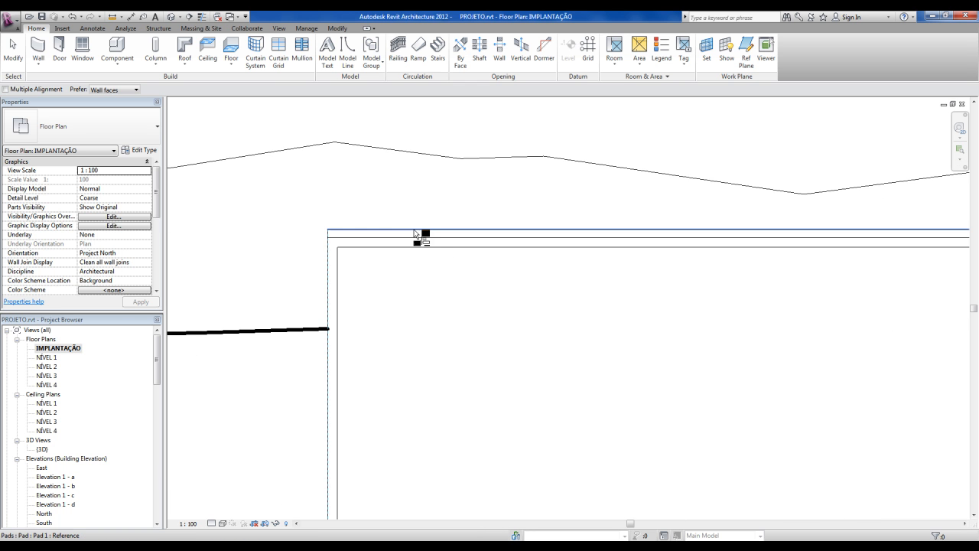
{"action": "key", "text": "Escape"}
{"action": "key", "text": "Escape"}
{"action": "scroll", "coordinate": [393, 269], "scroll_direction": "down", "scroll_amount": 3}
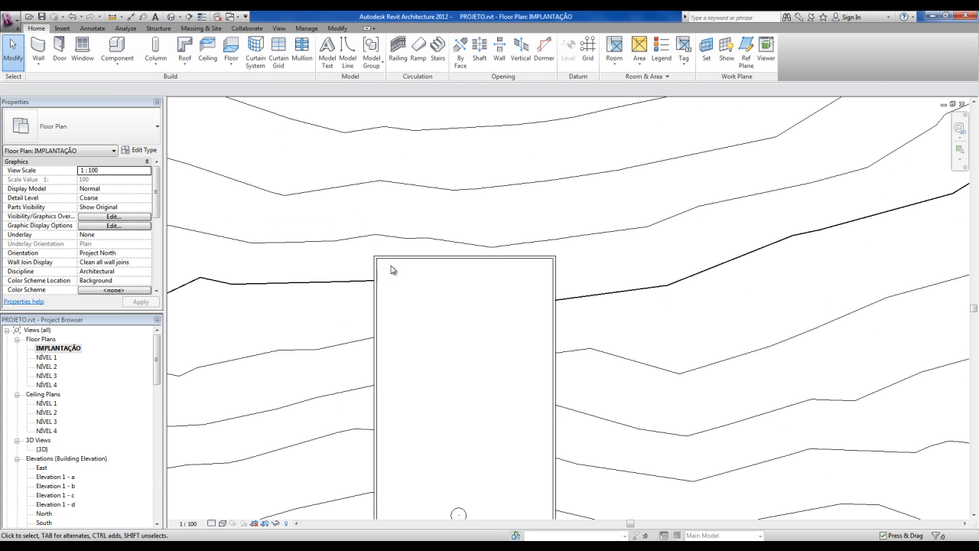
{"action": "middle_click_drag", "start_coordinate": [394, 274], "coordinate": [364, 127]}
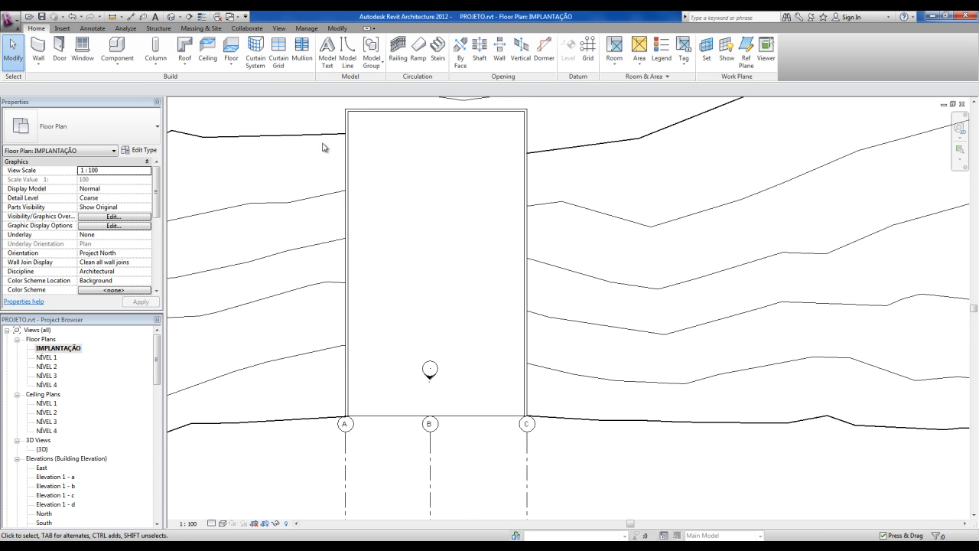
Step: In the 3D view, select the chain of three walls around the pad and set their base offset to 0
{"action": "left_click", "coordinate": [172, 16]}
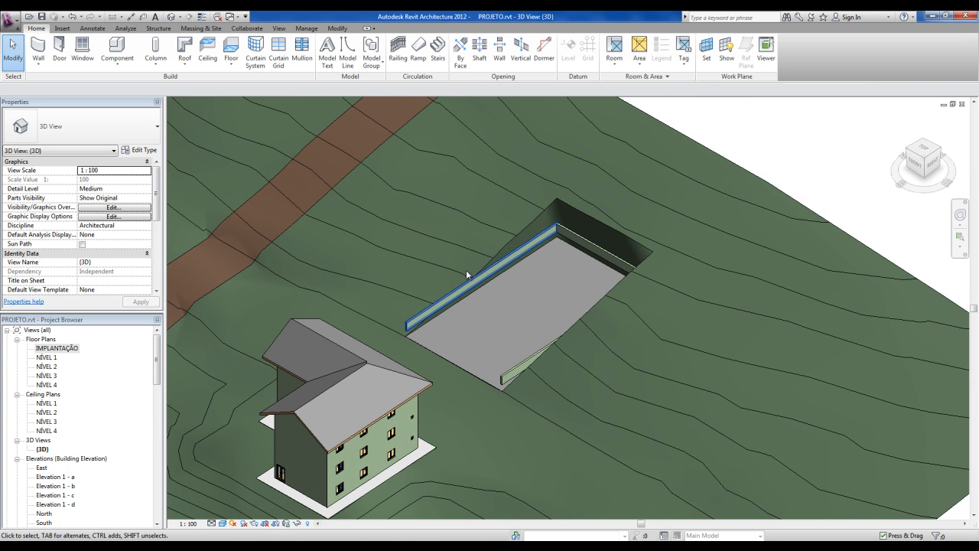
{"action": "scroll", "coordinate": [524, 300], "scroll_direction": "up", "scroll_amount": 4}
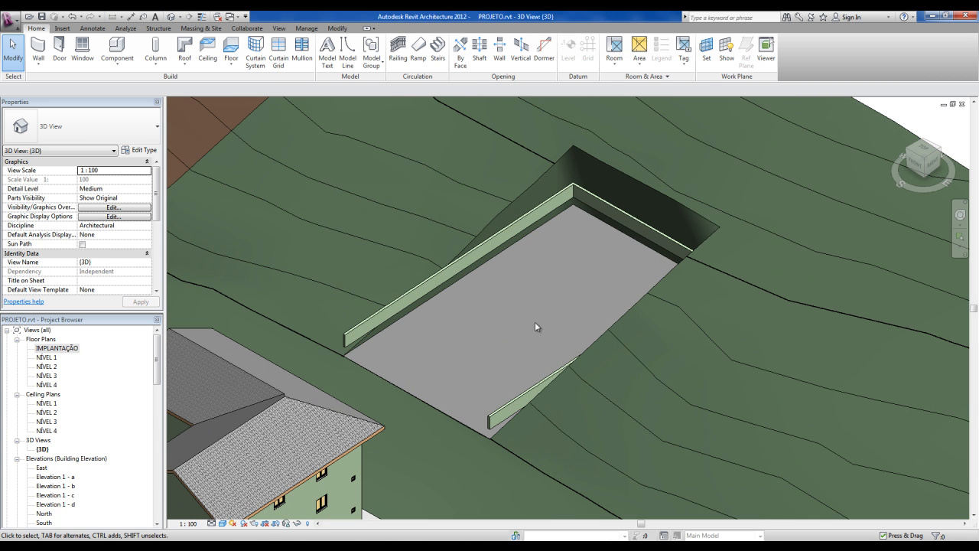
{"action": "key", "text": "Tab"}
{"action": "left_click", "coordinate": [448, 272]}
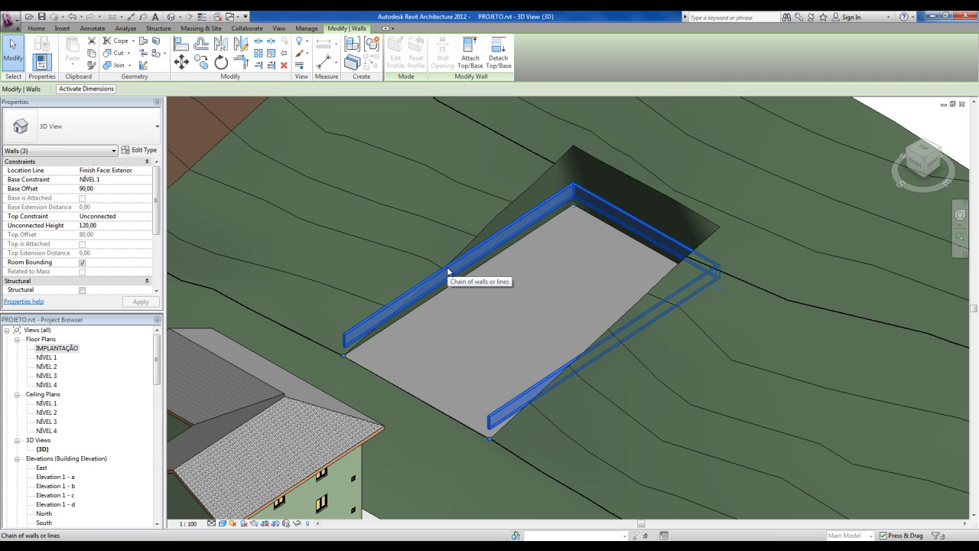
{"action": "key", "text": "Escape"}
{"action": "key", "text": "Tab"}
{"action": "left_click", "coordinate": [454, 267]}
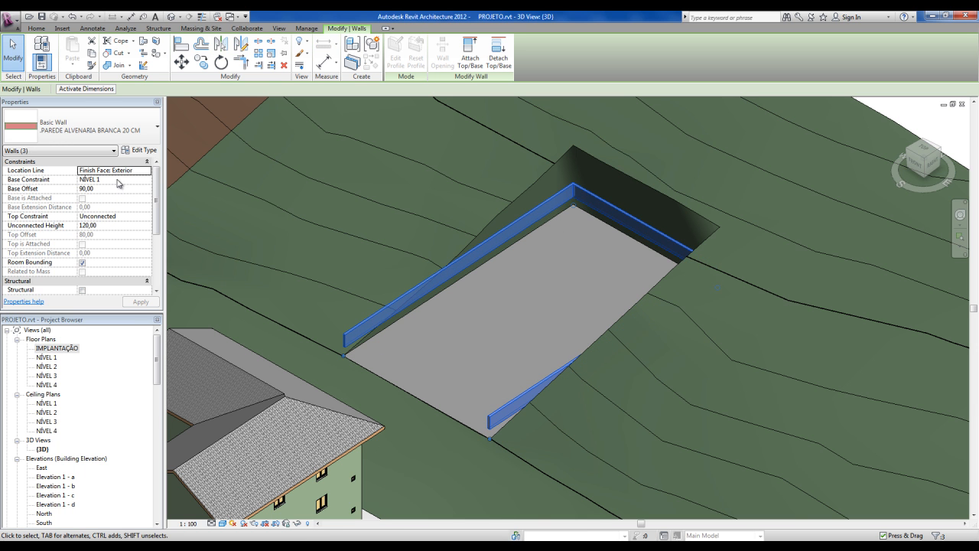
{"action": "left_click", "coordinate": [110, 188]}
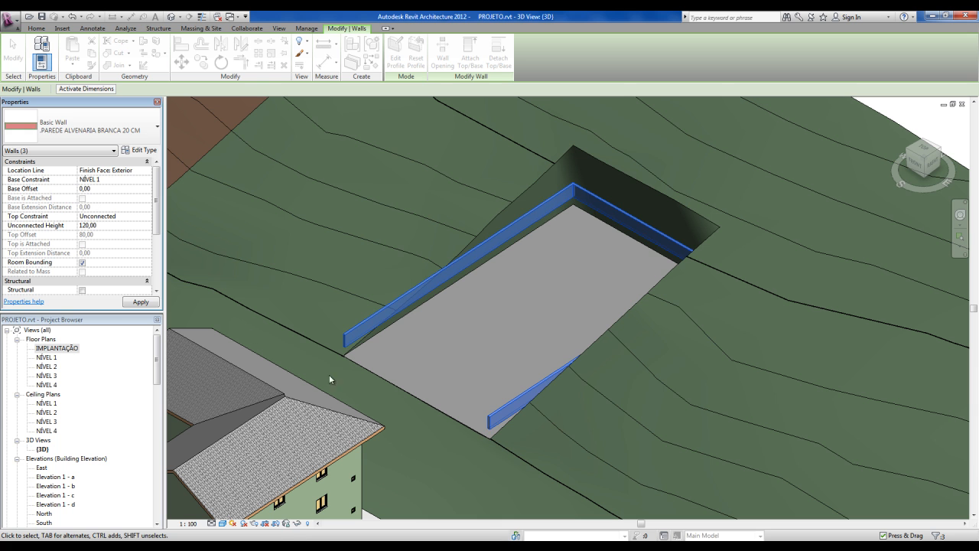
{"action": "key", "text": "Return"}
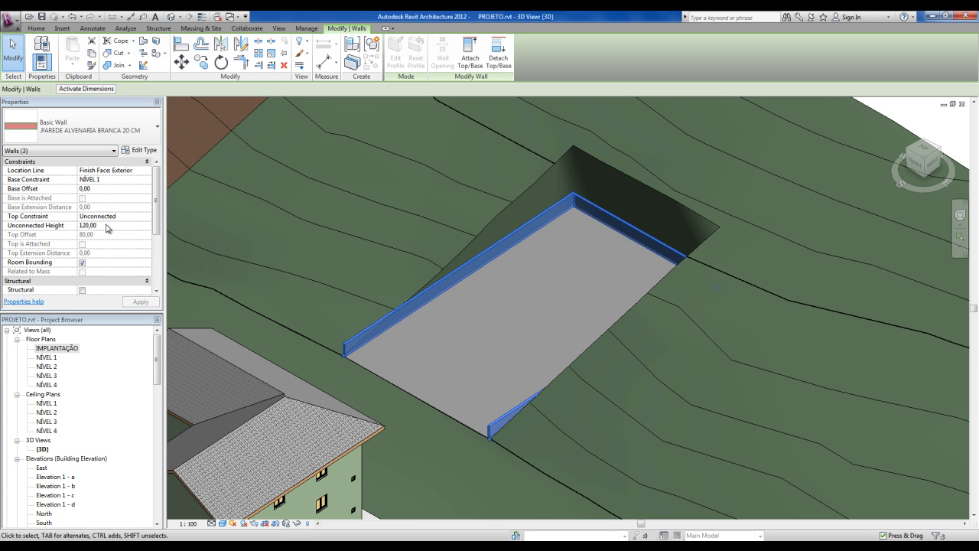
Step: Try an unconnected height of 50 for the three pad walls, then set it to 600 and inspect them against the cut
{"action": "left_click", "coordinate": [108, 225]}
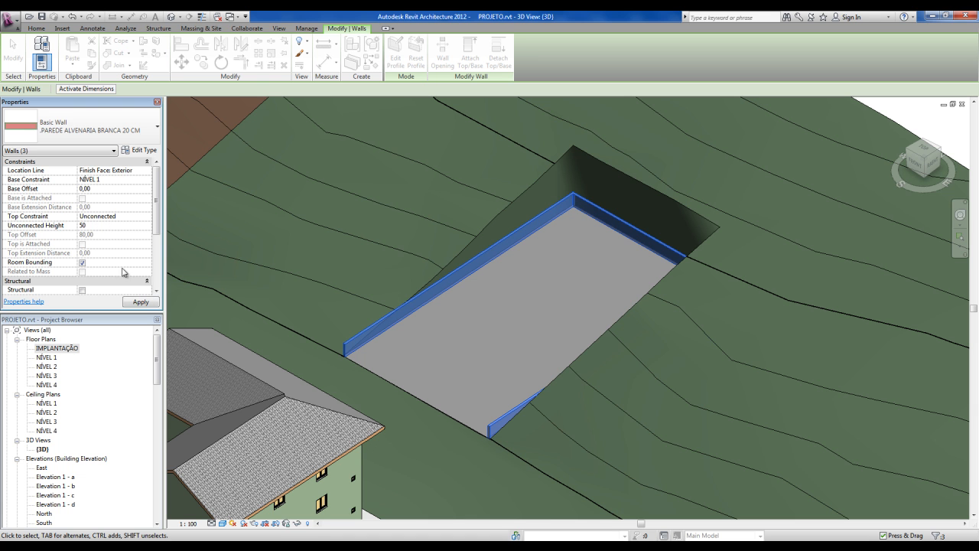
{"action": "left_click", "coordinate": [141, 303]}
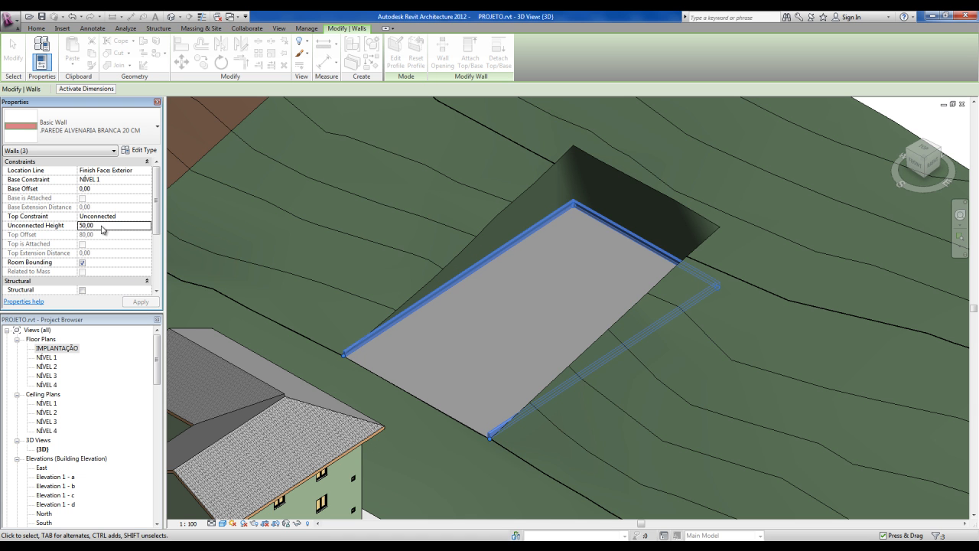
{"action": "left_click", "coordinate": [146, 303]}
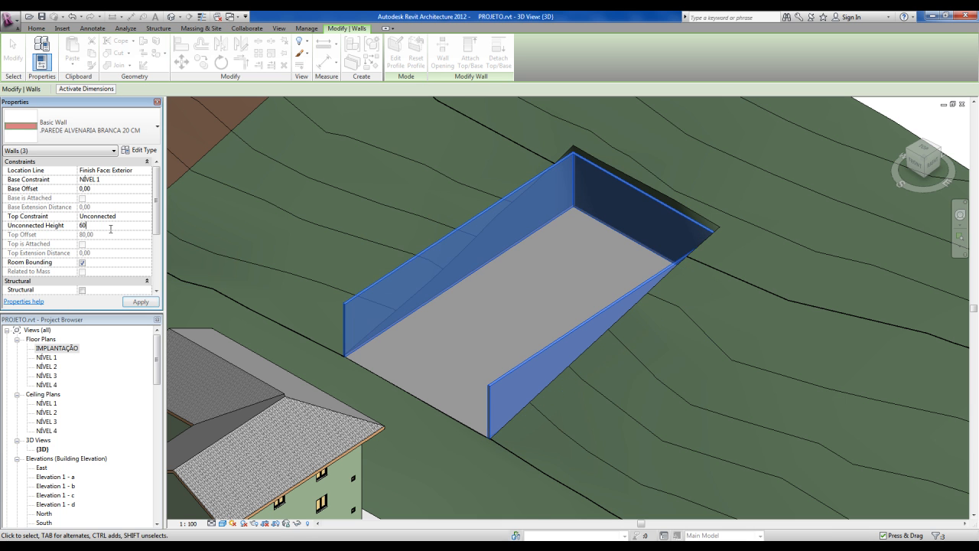
{"action": "left_click", "coordinate": [156, 305]}
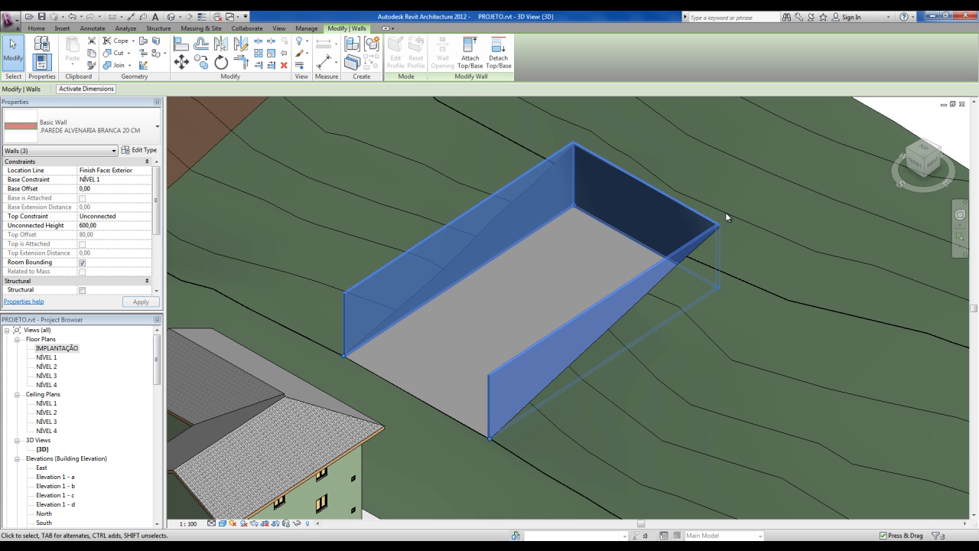
{"action": "scroll", "coordinate": [686, 223], "scroll_direction": "down", "scroll_amount": 1}
{"action": "left_click", "coordinate": [750, 192]}
{"action": "middle_click_drag", "start_coordinate": [679, 232], "coordinate": [570, 285]}
{"action": "scroll", "coordinate": [570, 284], "scroll_direction": "up", "scroll_amount": 2}
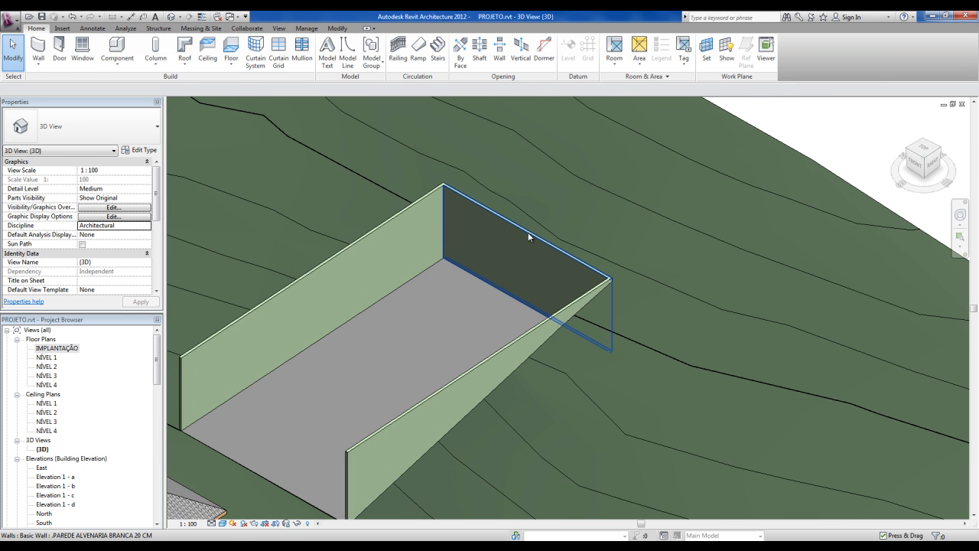
Step: In the IMPLANTAÇÃO plan, draw a section lengthwise through the pad between grids B and C and open its view
{"action": "scroll", "coordinate": [544, 242], "scroll_direction": "down", "scroll_amount": 1}
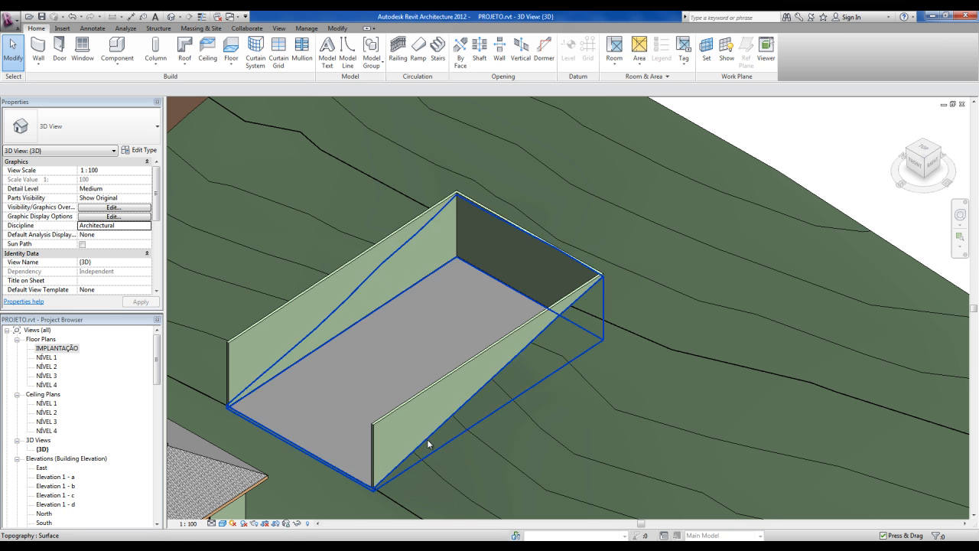
{"action": "double_click", "coordinate": [57, 347]}
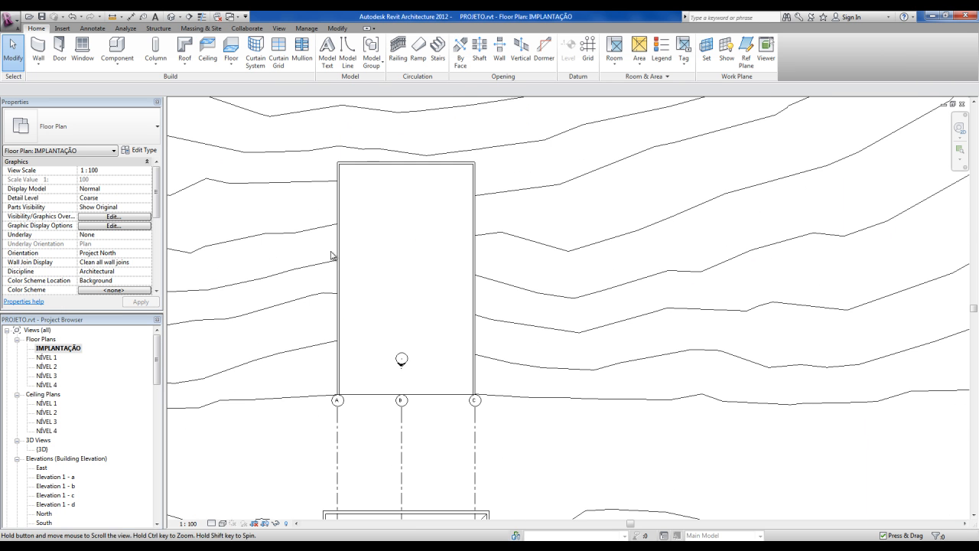
{"action": "left_click", "coordinate": [191, 16]}
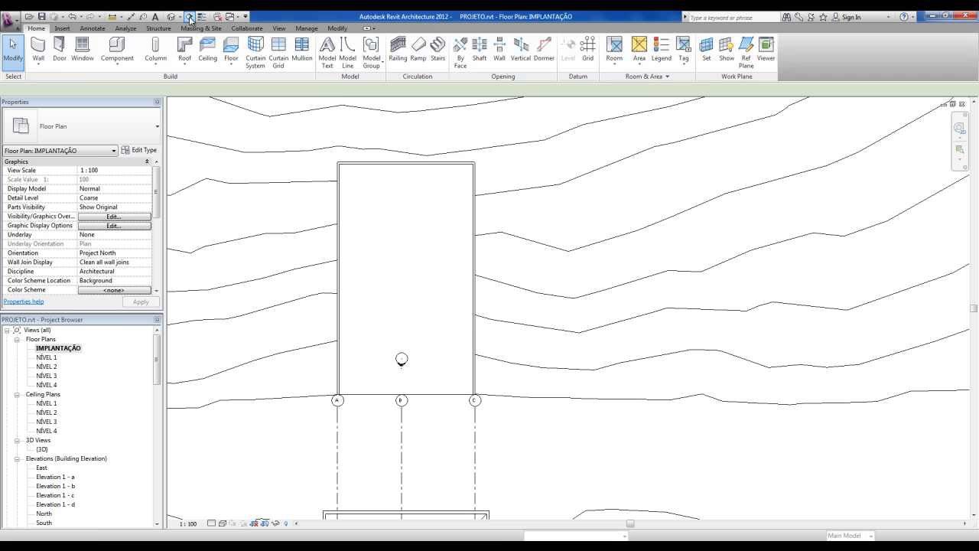
{"action": "left_click", "coordinate": [429, 122]}
{"action": "left_click", "coordinate": [428, 417]}
{"action": "key", "text": "Escape"}
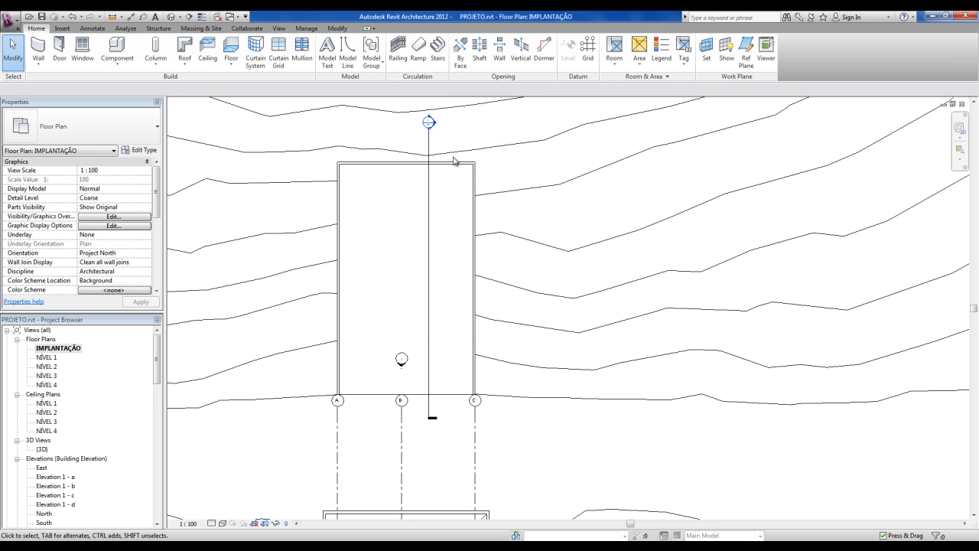
{"action": "double_click", "coordinate": [429, 123]}
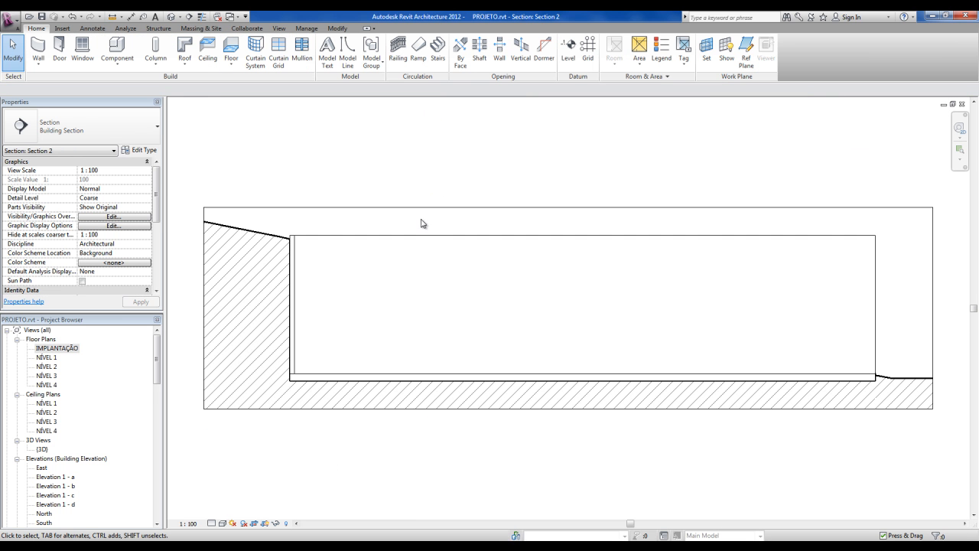
Step: Edit the profile of the side wall at grid C, deleting its top edge and its front vertical edge
{"action": "left_click", "coordinate": [419, 240]}
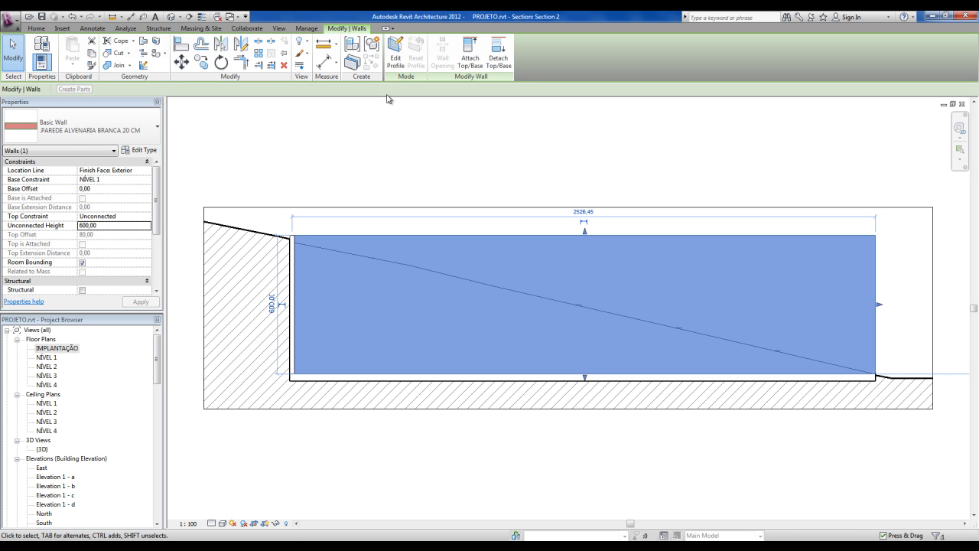
{"action": "left_click", "coordinate": [396, 58]}
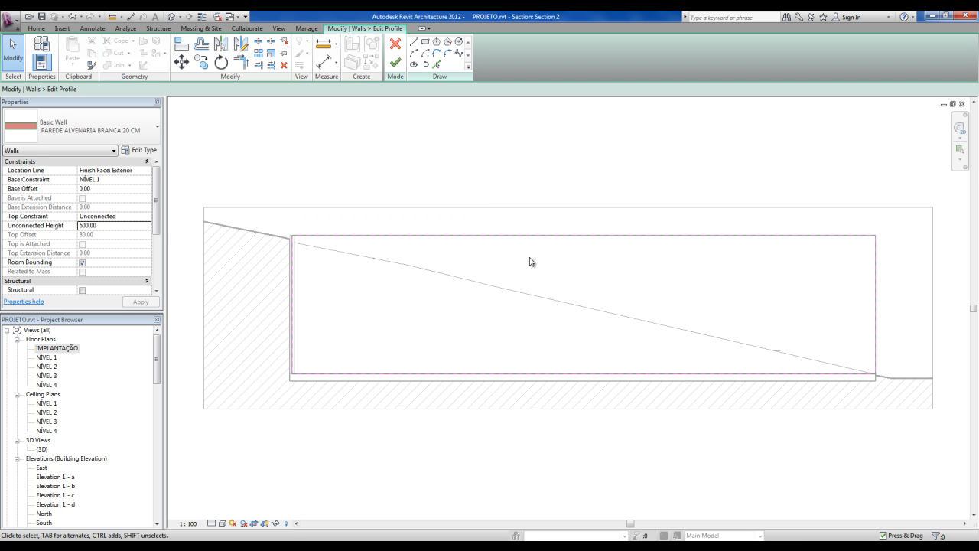
{"action": "left_click", "coordinate": [533, 236]}
{"action": "key", "text": "Delete"}
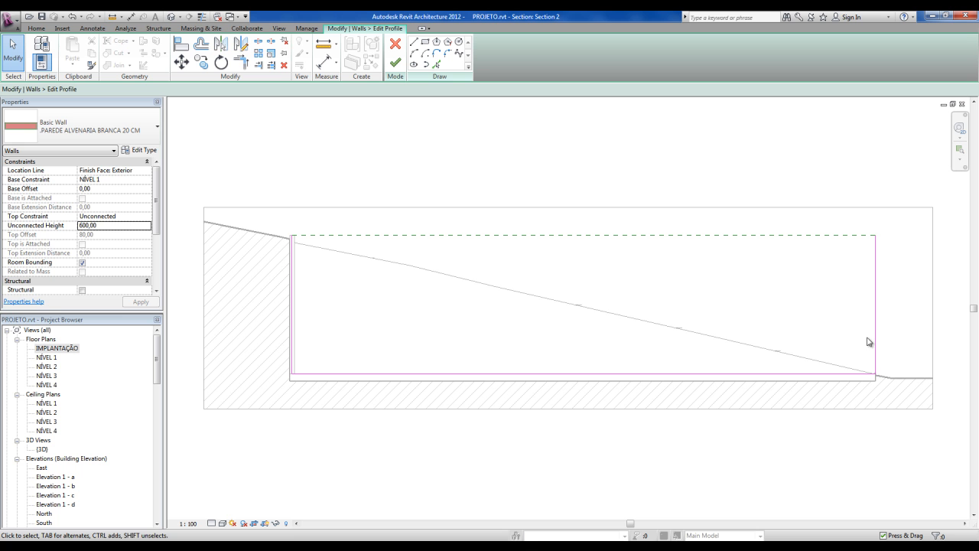
{"action": "left_click", "coordinate": [875, 341]}
{"action": "key", "text": "Delete"}
Step: Draw a short horizontal top segment to the back wall's inner face, then a sloping line down to the profile's lower front corner
{"action": "left_click", "coordinate": [413, 42]}
{"action": "scroll", "coordinate": [294, 233], "scroll_direction": "up", "scroll_amount": 3}
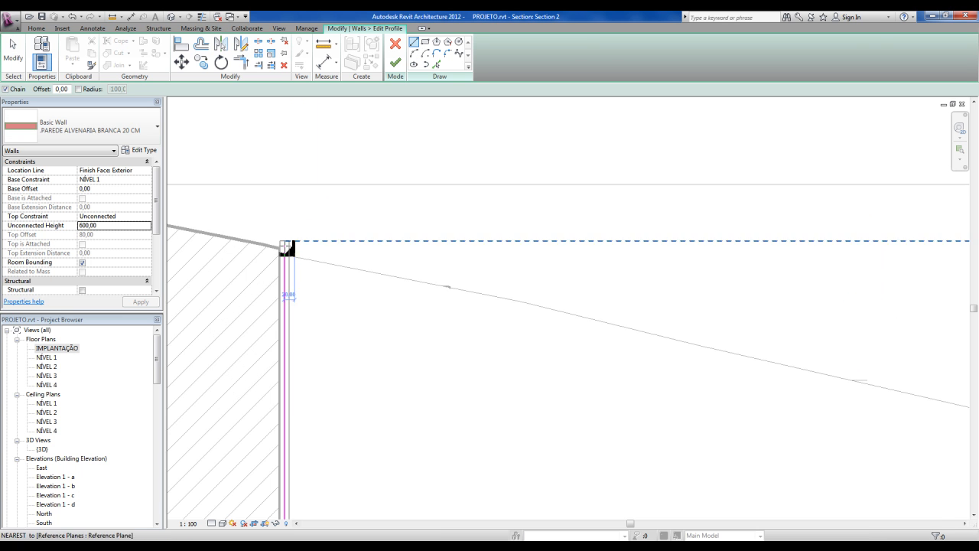
{"action": "scroll", "coordinate": [288, 244], "scroll_direction": "up", "scroll_amount": 2}
{"action": "left_click", "coordinate": [290, 213]}
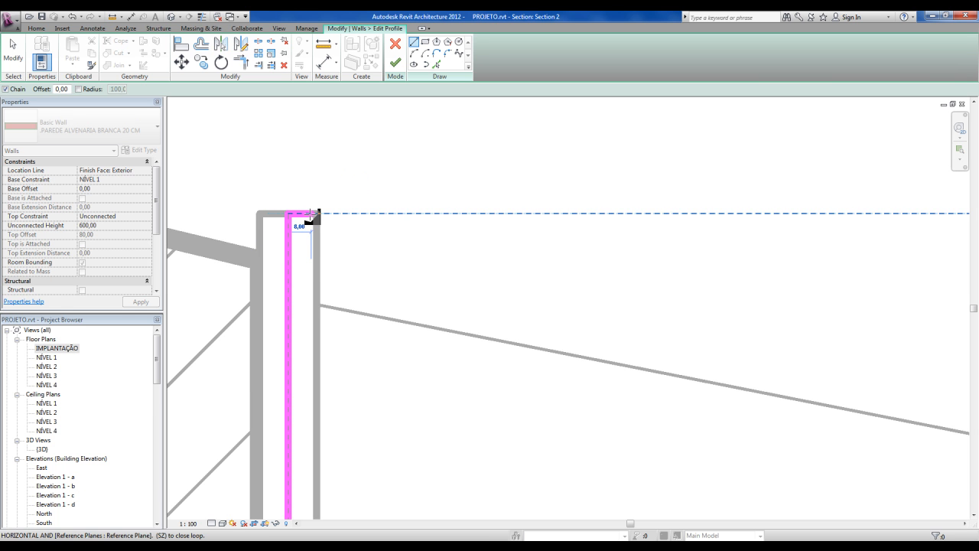
{"action": "left_click", "coordinate": [318, 214]}
{"action": "scroll", "coordinate": [359, 239], "scroll_direction": "down", "scroll_amount": 1}
{"action": "scroll", "coordinate": [376, 240], "scroll_direction": "down", "scroll_amount": 5}
{"action": "middle_click_drag", "start_coordinate": [917, 321], "coordinate": [589, 306]}
{"action": "scroll", "coordinate": [732, 382], "scroll_direction": "up", "scroll_amount": 3}
{"action": "scroll", "coordinate": [730, 381], "scroll_direction": "up", "scroll_amount": 2}
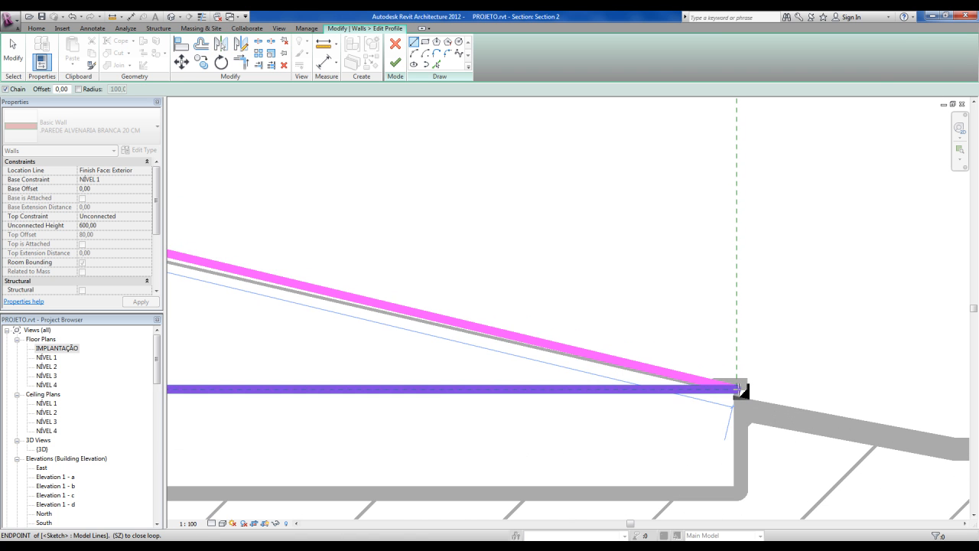
{"action": "left_click", "coordinate": [738, 390]}
{"action": "scroll", "coordinate": [734, 360], "scroll_direction": "down", "scroll_amount": 5}
{"action": "key", "text": "Escape"}
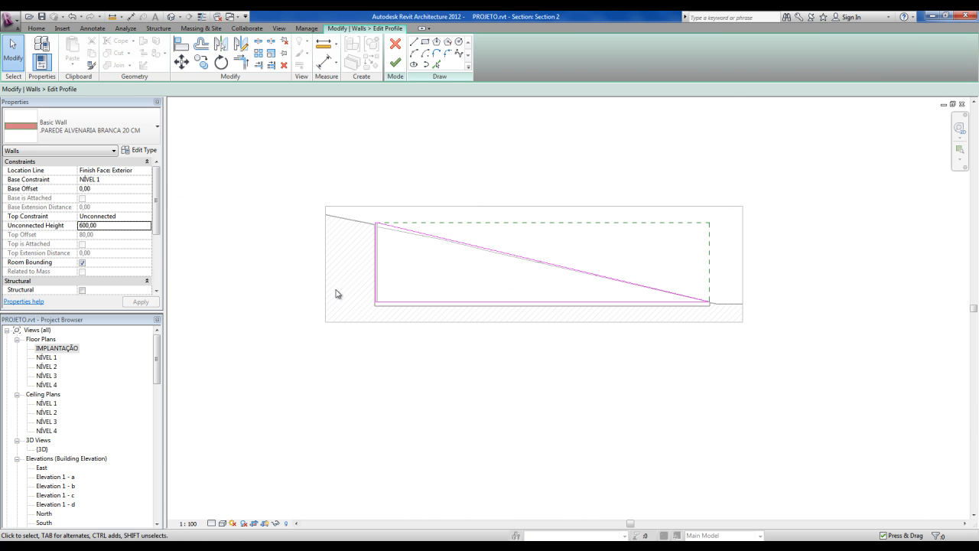
Step: Finish the sloped profile of the grid C wall and check it in the 3D view
{"action": "scroll", "coordinate": [505, 226], "scroll_direction": "up", "scroll_amount": 2}
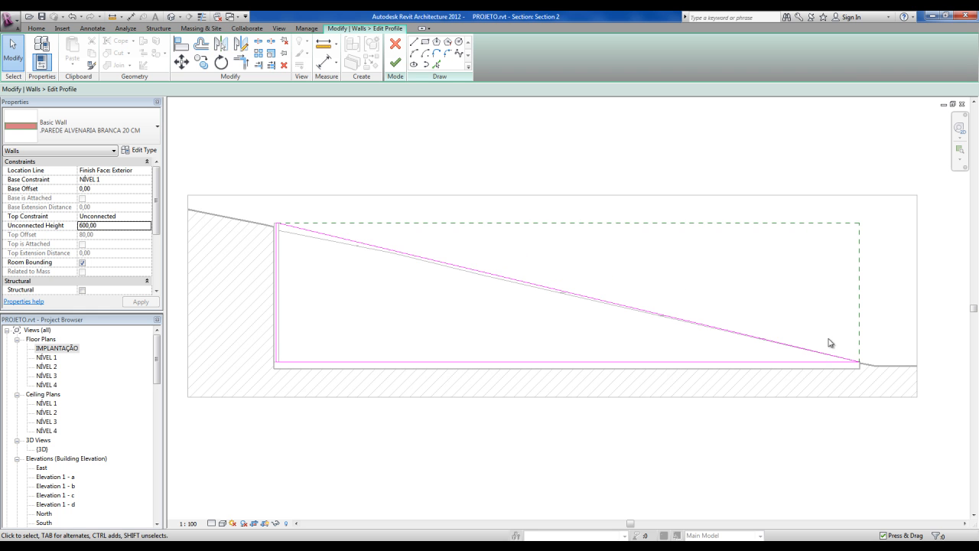
{"action": "left_click", "coordinate": [397, 65]}
{"action": "key", "text": "Escape"}
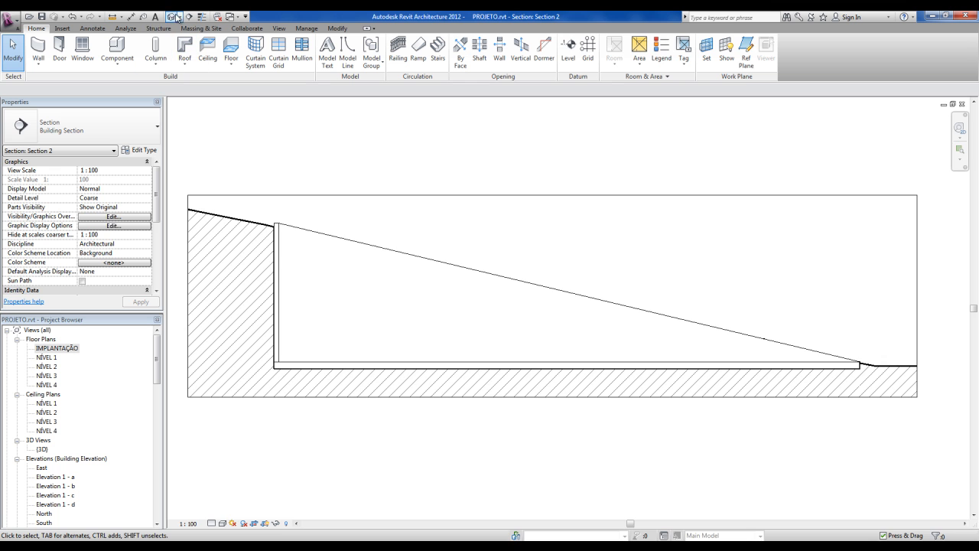
{"action": "left_click", "coordinate": [173, 16]}
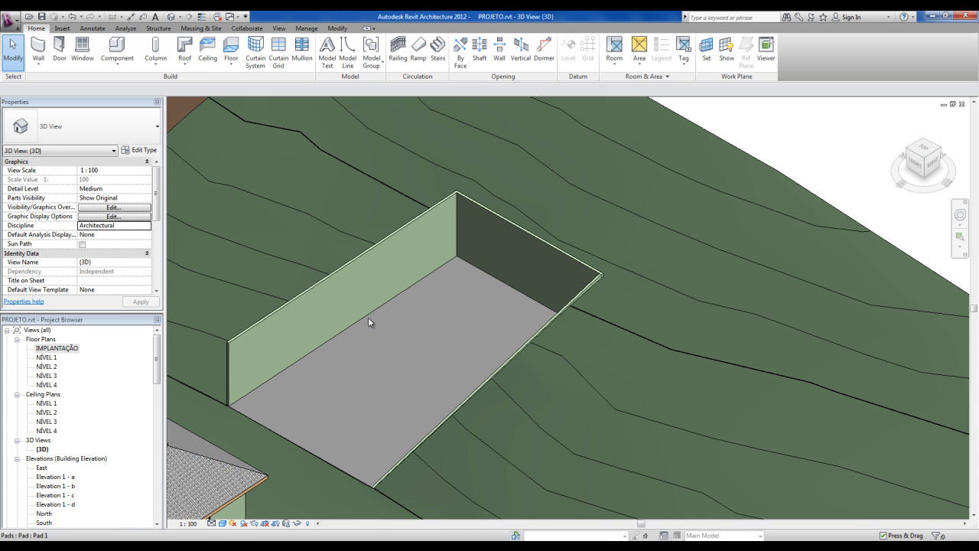
{"action": "middle_click_drag", "start_coordinate": [430, 365], "coordinate": [445, 344]}
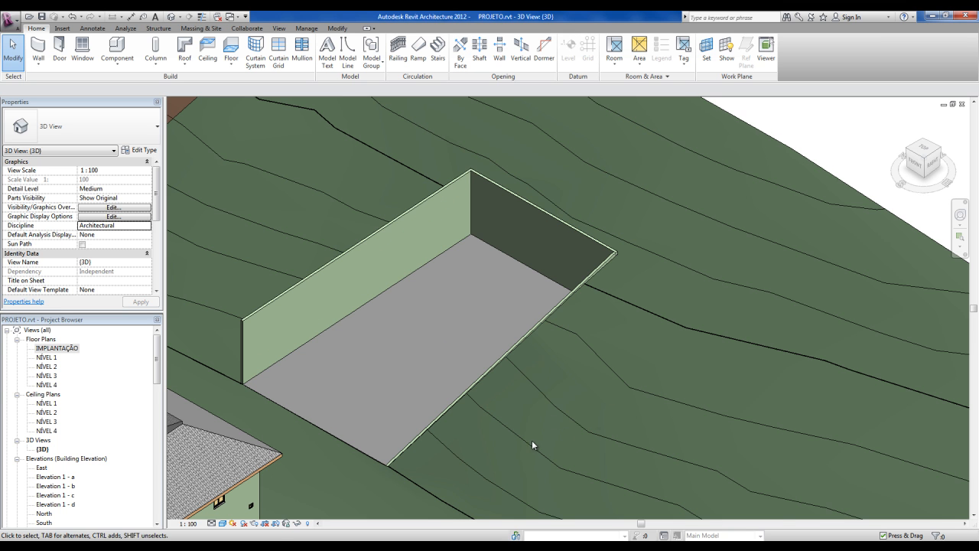
Step: In the IMPLANTAÇÃO plan, flip the pad section toward grid A, extend its depth past that side wall, and open the section
{"action": "double_click", "coordinate": [54, 349]}
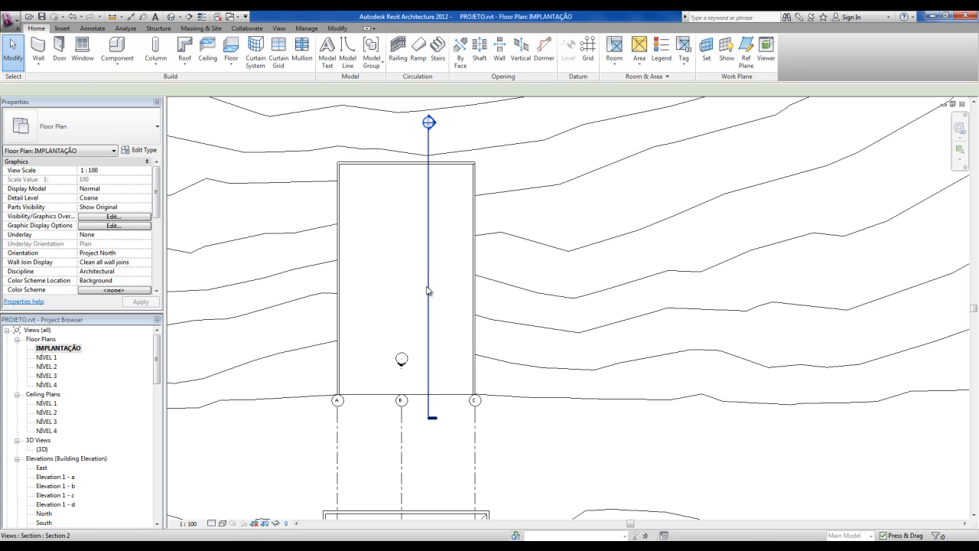
{"action": "left_click", "coordinate": [427, 291]}
{"action": "left_click", "coordinate": [418, 136]}
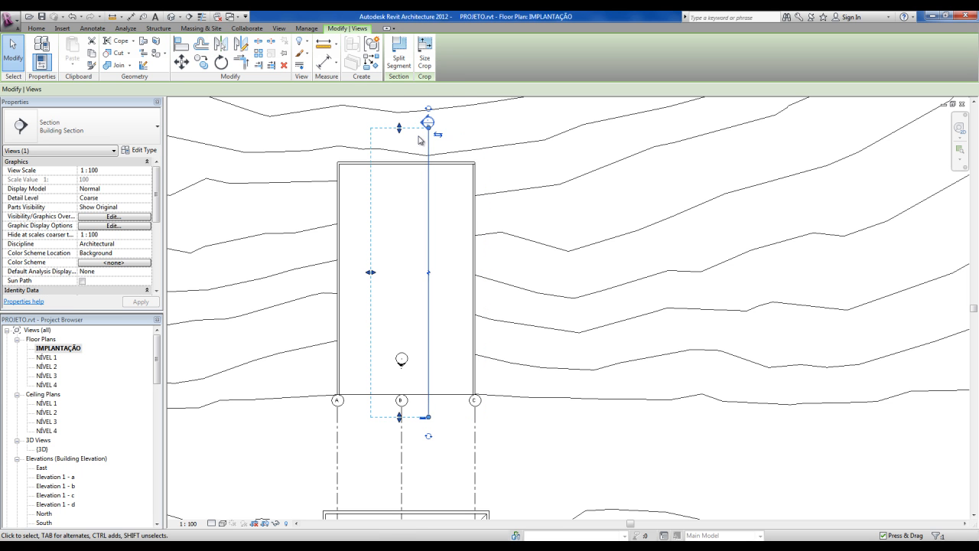
{"action": "left_click_drag", "start_coordinate": [366, 272], "coordinate": [309, 273]}
{"action": "left_click", "coordinate": [397, 175]}
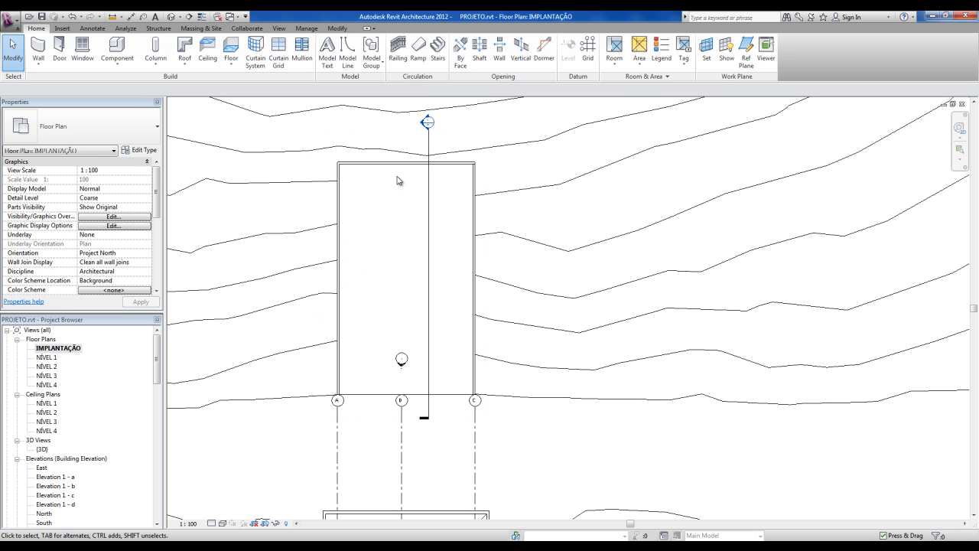
{"action": "double_click", "coordinate": [425, 124]}
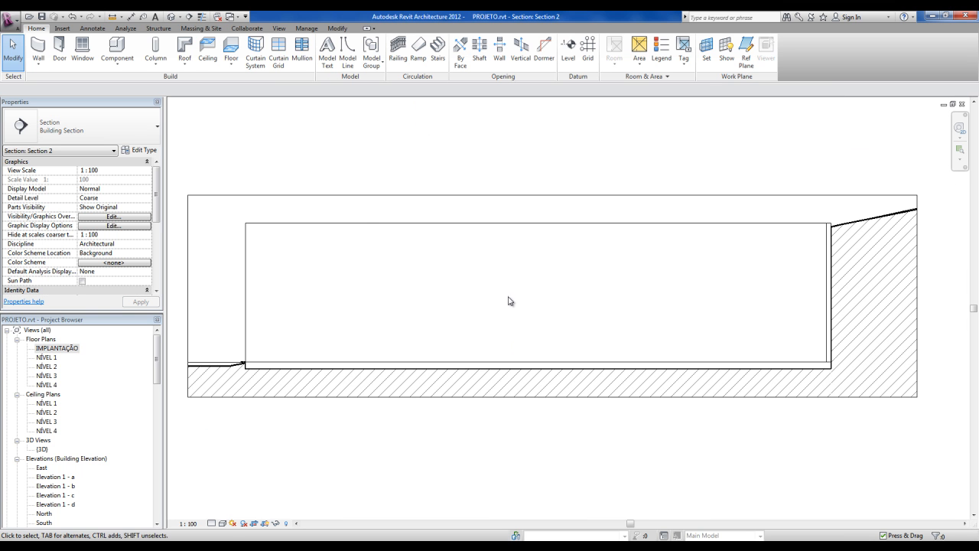
Step: Edit the profile of the side wall at grid A, deleting its top edge and its front vertical edge
{"action": "left_click", "coordinate": [367, 228]}
{"action": "left_click", "coordinate": [367, 228]}
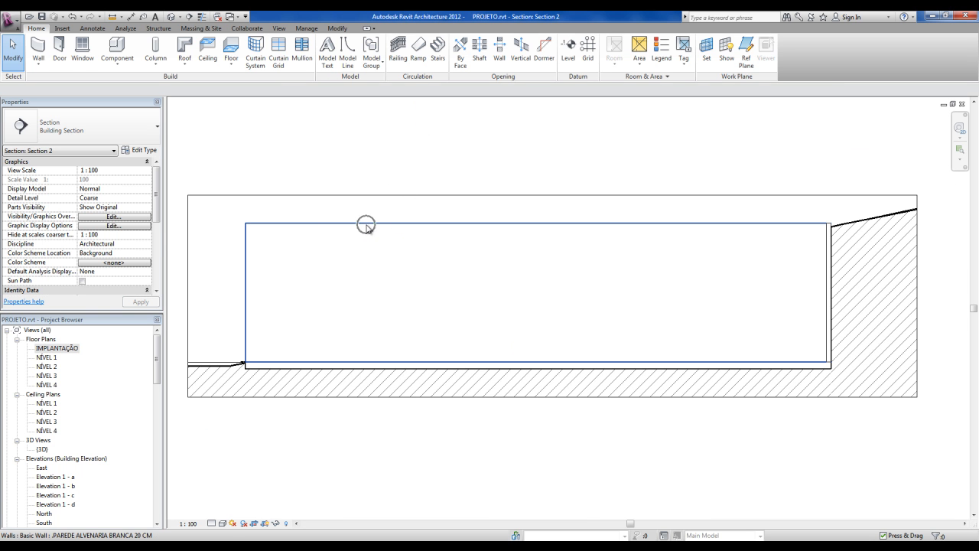
{"action": "left_click", "coordinate": [396, 61]}
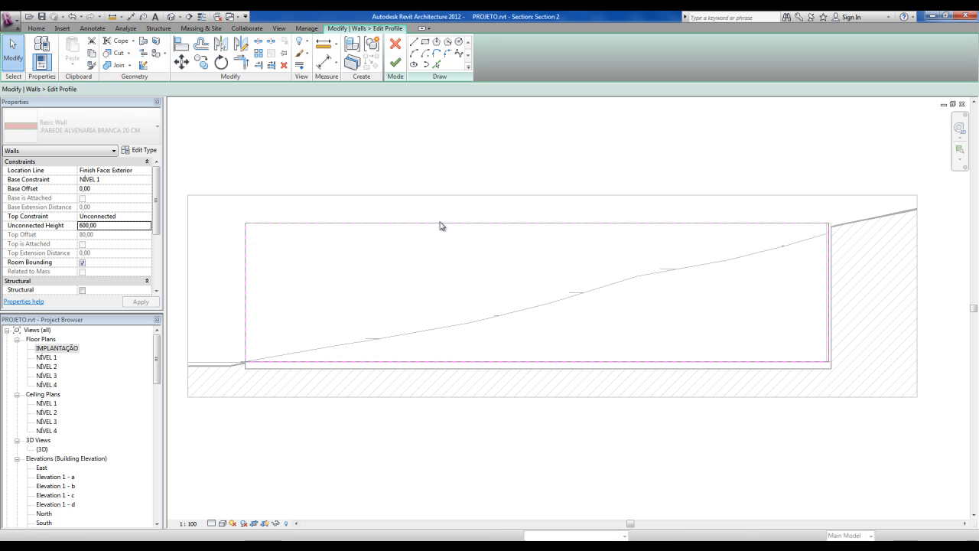
{"action": "left_click", "coordinate": [245, 315]}
{"action": "key", "text": "Delete"}
Step: Close the profile with a 10-unit horizontal top segment and a line sloping to the lower front corner, then finish the edit
{"action": "left_click", "coordinate": [414, 44]}
{"action": "scroll", "coordinate": [829, 223], "scroll_direction": "up", "scroll_amount": 6}
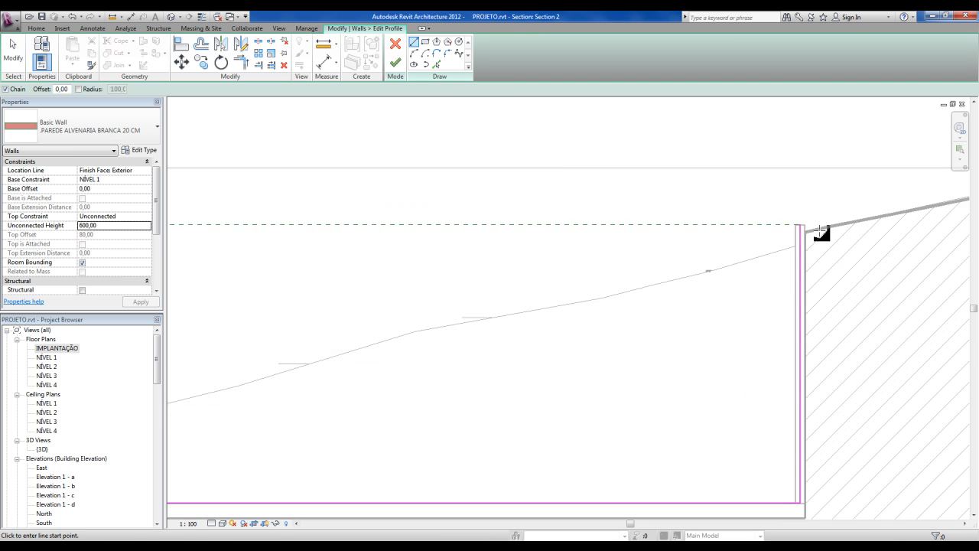
{"action": "left_click", "coordinate": [786, 222]}
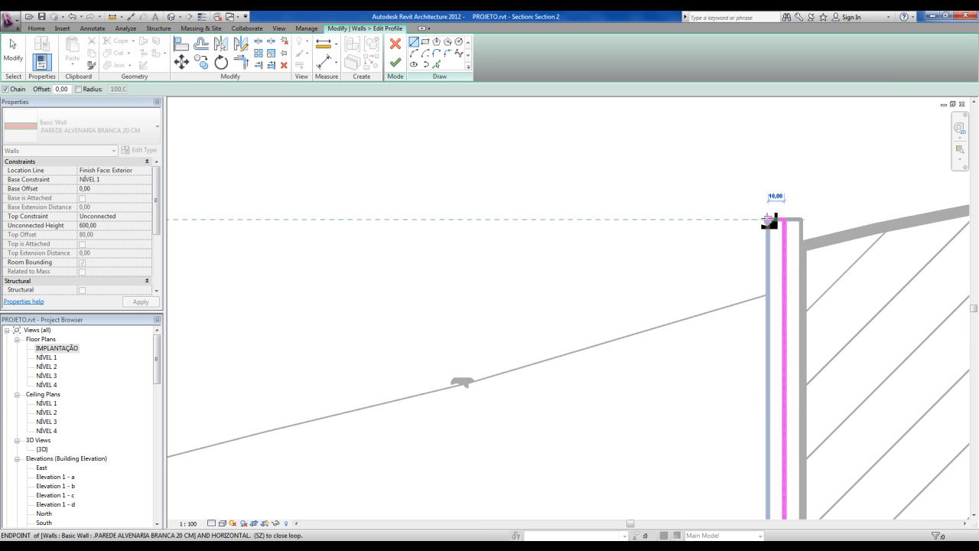
{"action": "scroll", "coordinate": [518, 303], "scroll_direction": "down", "scroll_amount": 5}
{"action": "scroll", "coordinate": [329, 386], "scroll_direction": "up", "scroll_amount": 6}
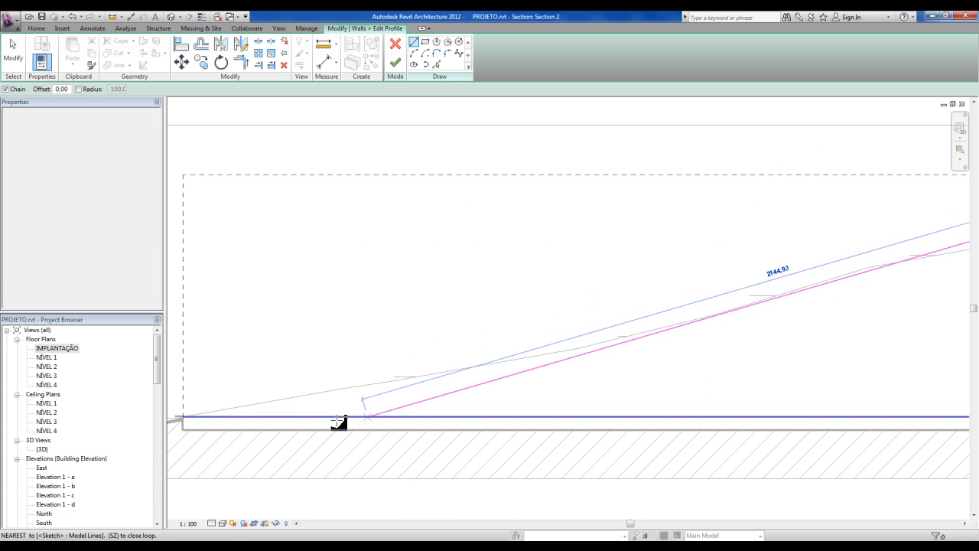
{"action": "left_click", "coordinate": [321, 375]}
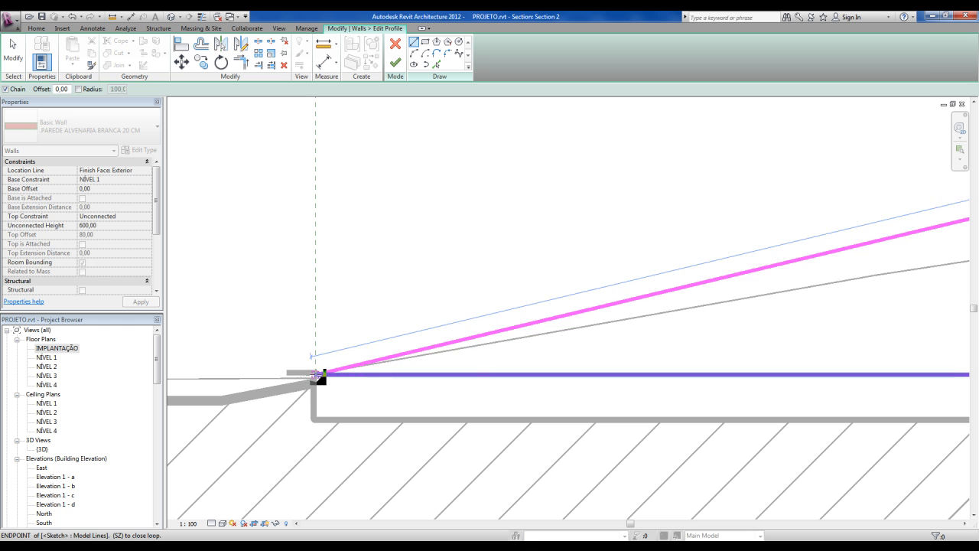
{"action": "key", "text": "Escape"}
{"action": "key", "text": "Escape"}
{"action": "scroll", "coordinate": [325, 377], "scroll_direction": "down", "scroll_amount": 3}
{"action": "scroll", "coordinate": [324, 377], "scroll_direction": "down", "scroll_amount": 2}
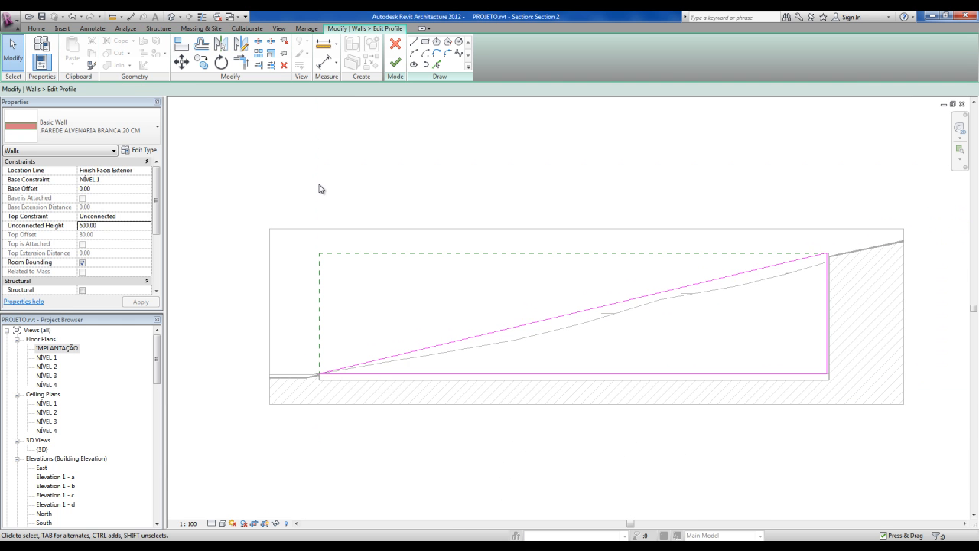
{"action": "left_click", "coordinate": [396, 64]}
{"action": "left_click", "coordinate": [393, 181]}
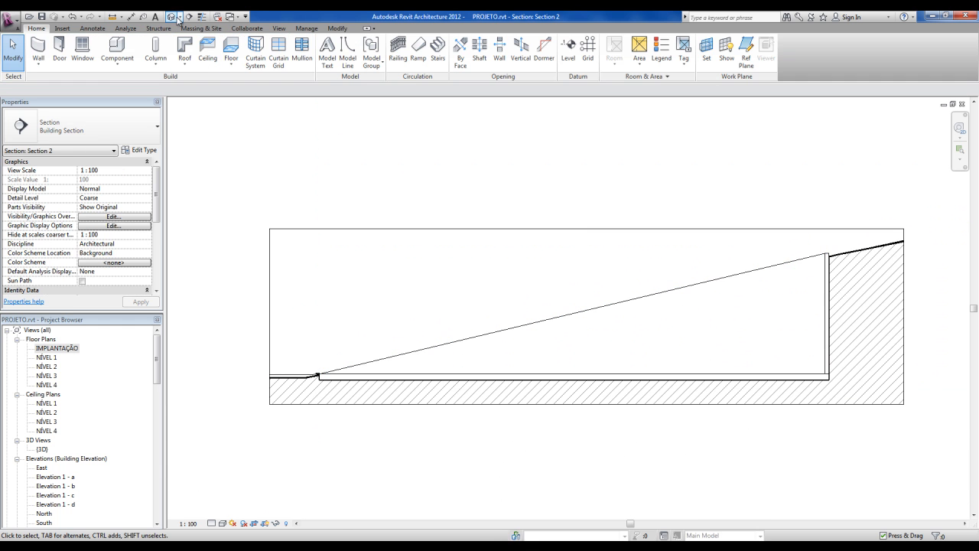
Step: Examine both sloped retaining walls against the terrain cut and the whole site in the 3D view
{"action": "left_click", "coordinate": [171, 17]}
{"action": "middle_click_drag", "start_coordinate": [558, 257], "coordinate": [521, 316]}
{"action": "scroll", "coordinate": [595, 256], "scroll_direction": "down", "scroll_amount": 1}
{"action": "middle_click_drag", "start_coordinate": [622, 290], "coordinate": [515, 310], "text": "shift"}
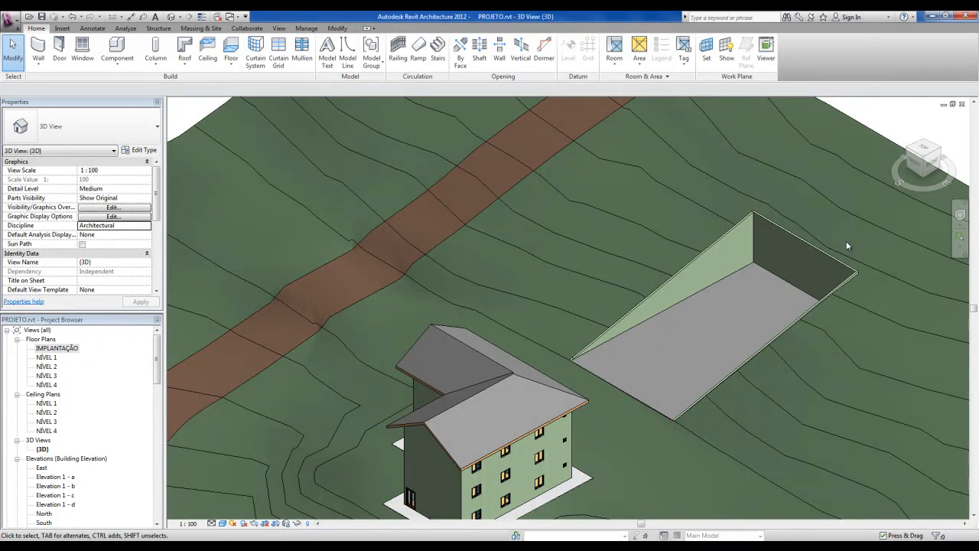
{"action": "middle_click_drag", "start_coordinate": [846, 241], "coordinate": [725, 246]}
{"action": "middle_click_drag", "start_coordinate": [539, 330], "coordinate": [509, 301]}
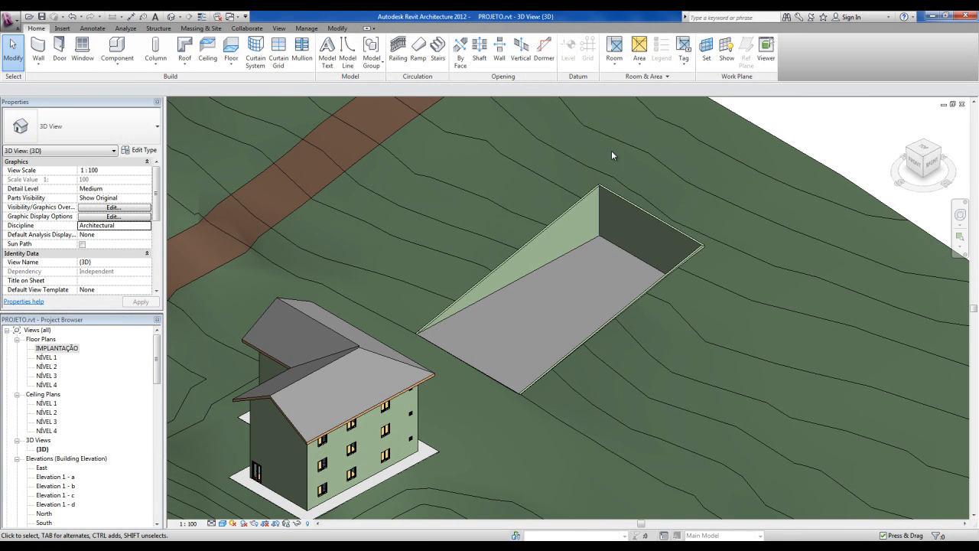
{"action": "scroll", "coordinate": [620, 262], "scroll_direction": "up", "scroll_amount": 2}
{"action": "scroll", "coordinate": [646, 300], "scroll_direction": "down", "scroll_amount": 3}
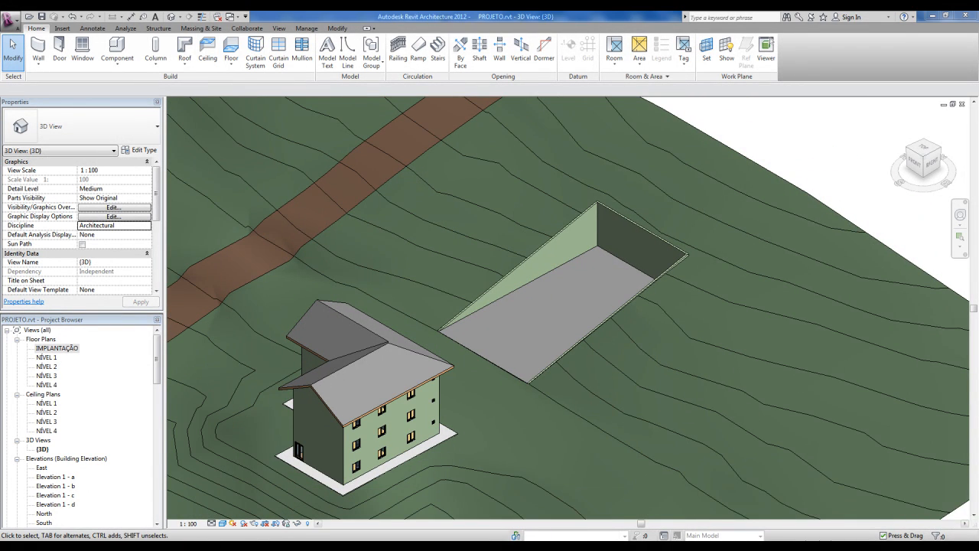
{"action": "scroll", "coordinate": [616, 308], "scroll_direction": "down", "scroll_amount": 4}
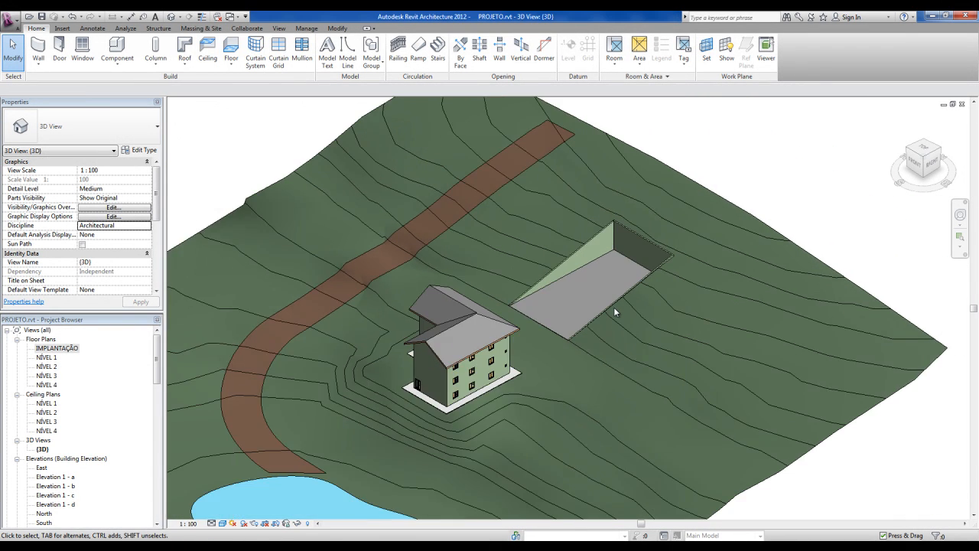
{"action": "scroll", "coordinate": [613, 312], "scroll_direction": "down", "scroll_amount": 2}
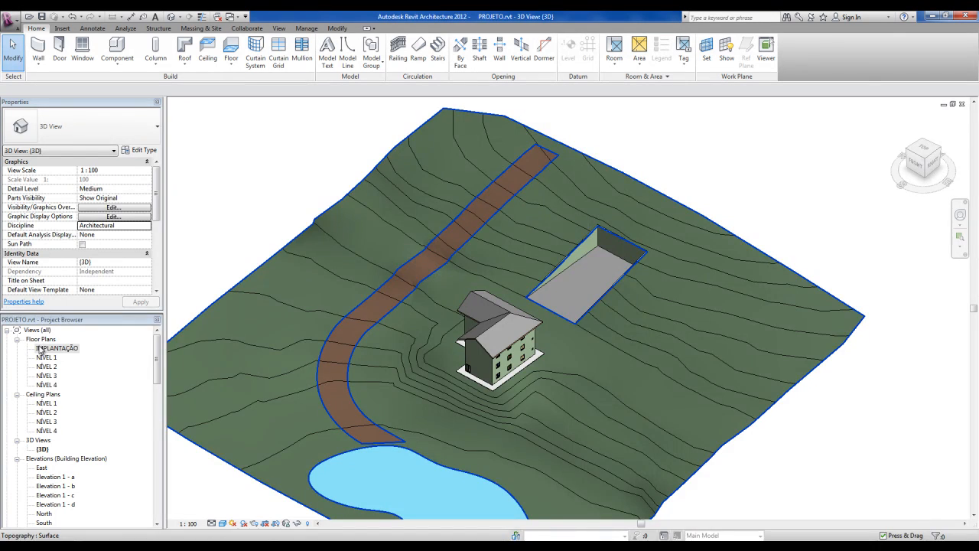
Step: Return to the IMPLANTAÇÃO floor plan and look over the whole site
{"action": "double_click", "coordinate": [46, 348]}
{"action": "scroll", "coordinate": [410, 387], "scroll_direction": "down", "scroll_amount": 2}
{"action": "middle_click_drag", "start_coordinate": [411, 387], "coordinate": [458, 292]}
{"action": "scroll", "coordinate": [462, 289], "scroll_direction": "up", "scroll_amount": 1}
{"action": "scroll", "coordinate": [369, 162], "scroll_direction": "up", "scroll_amount": 1}
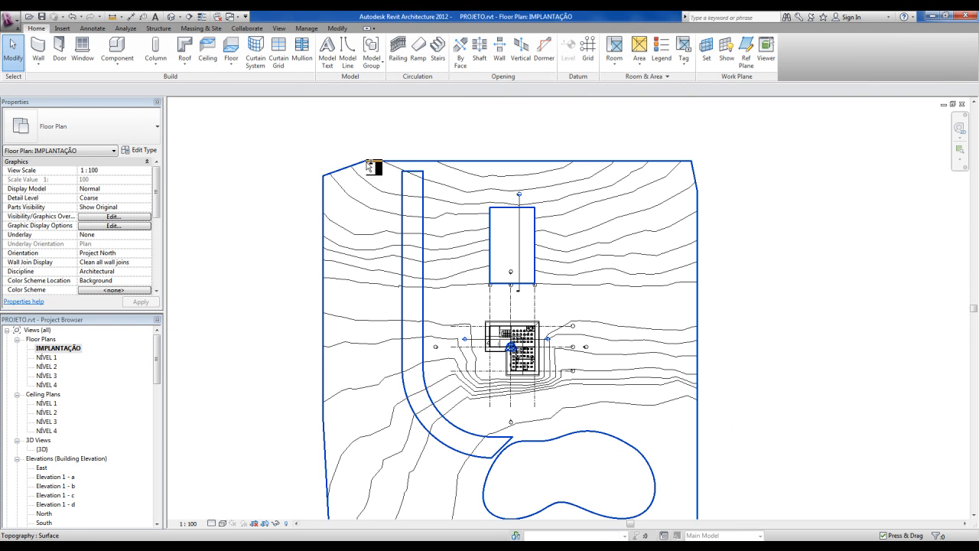
{"action": "scroll", "coordinate": [632, 212], "scroll_direction": "up", "scroll_amount": 1}
{"action": "scroll", "coordinate": [634, 215], "scroll_direction": "down", "scroll_amount": 1}
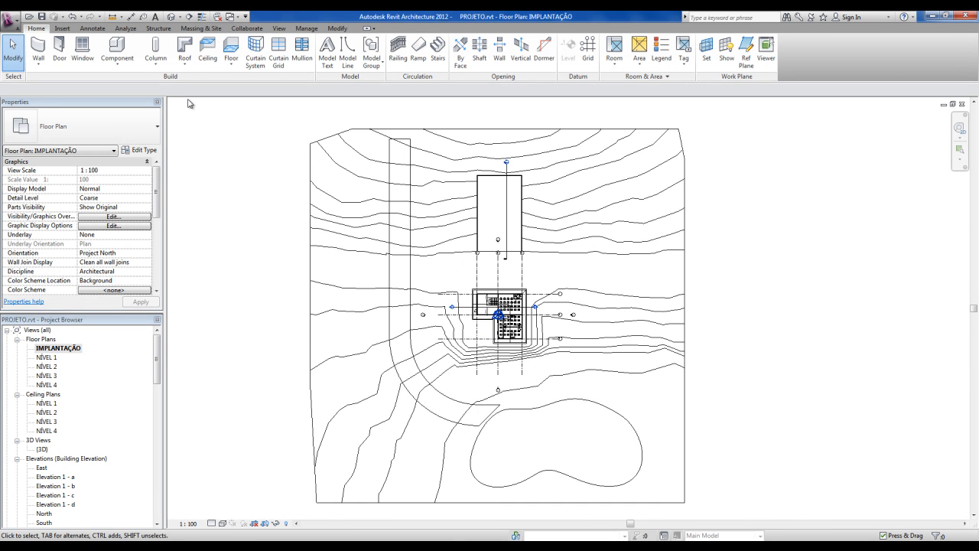
Step: Split the toposurface with a rectangle about 11076 by 12032 just inside the site's outer boundary
{"action": "left_click", "coordinate": [200, 28]}
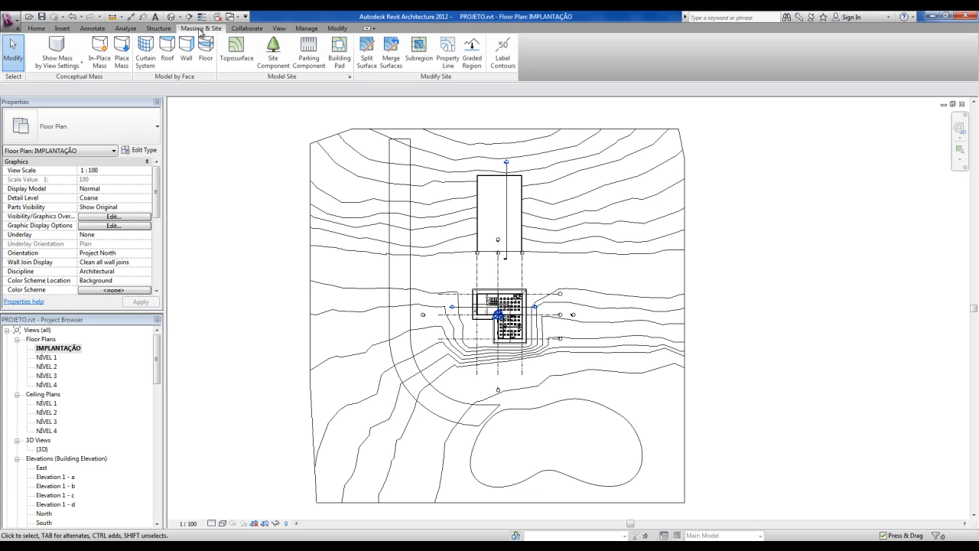
{"action": "left_click", "coordinate": [368, 60]}
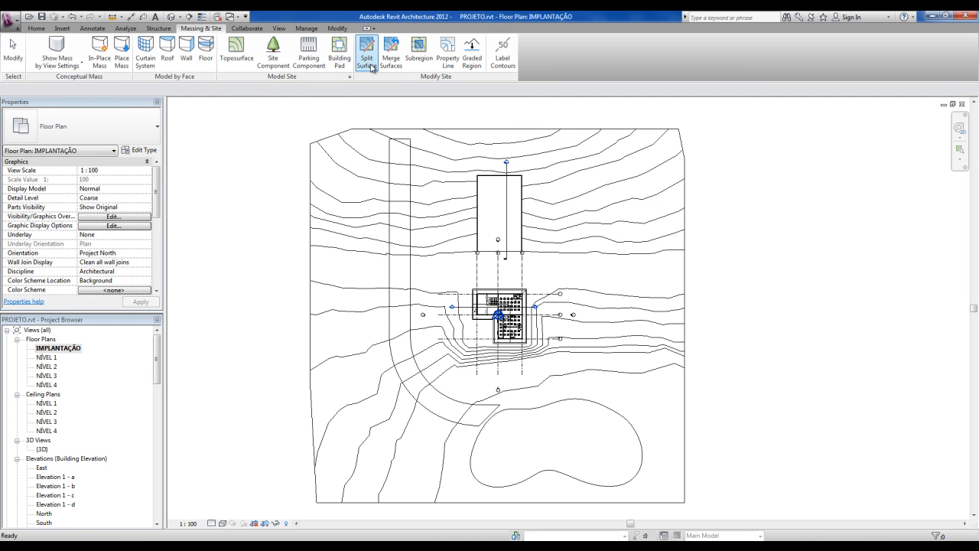
{"action": "left_click", "coordinate": [370, 133]}
{"action": "left_click", "coordinate": [425, 44]}
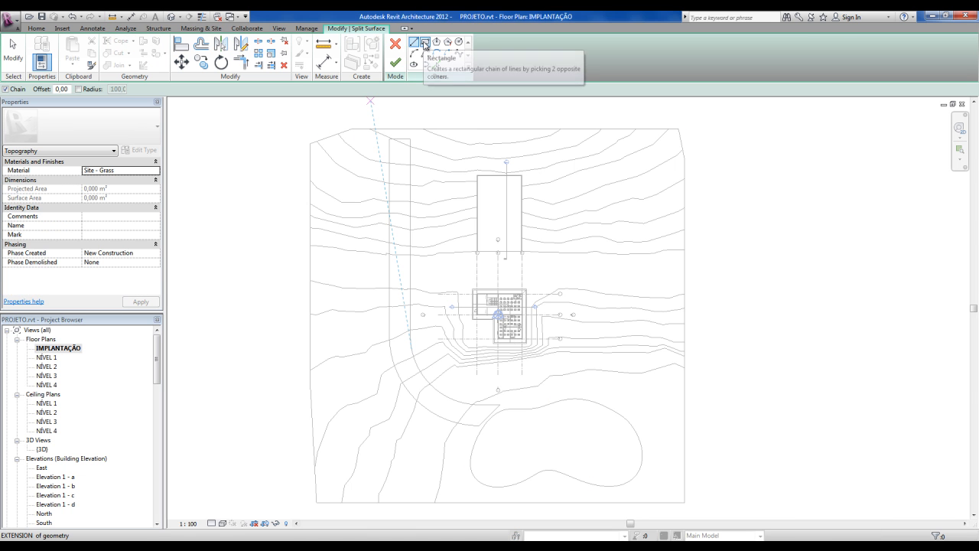
{"action": "left_click", "coordinate": [671, 136]}
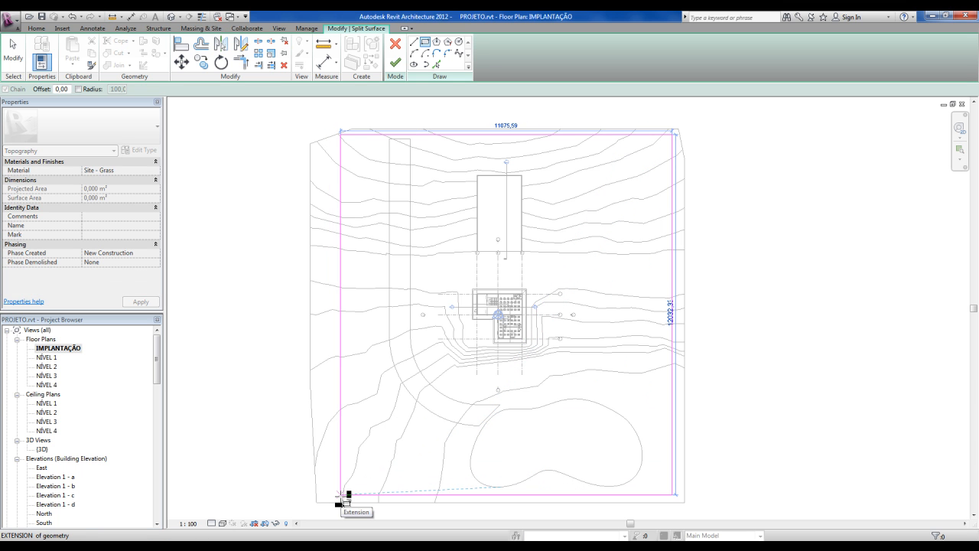
{"action": "left_click", "coordinate": [340, 495]}
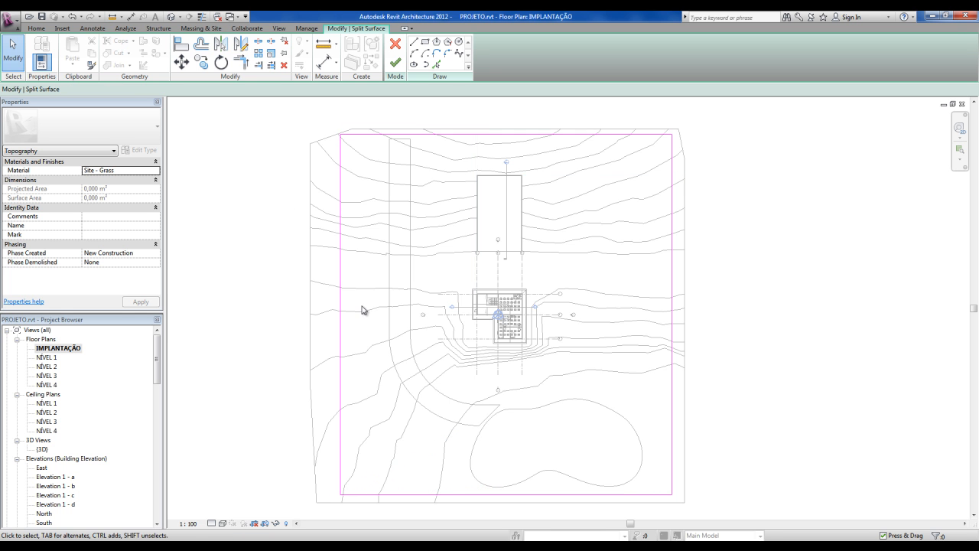
{"action": "left_click", "coordinate": [397, 63]}
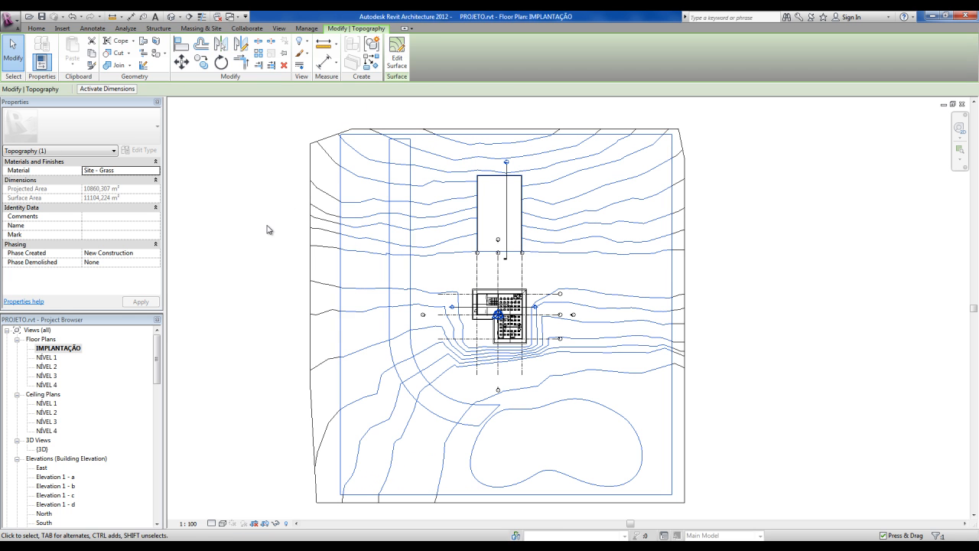
Step: Delete the irregular outer strip of terrain outside the split rectangle
{"action": "left_click", "coordinate": [267, 225]}
{"action": "left_click", "coordinate": [377, 203]}
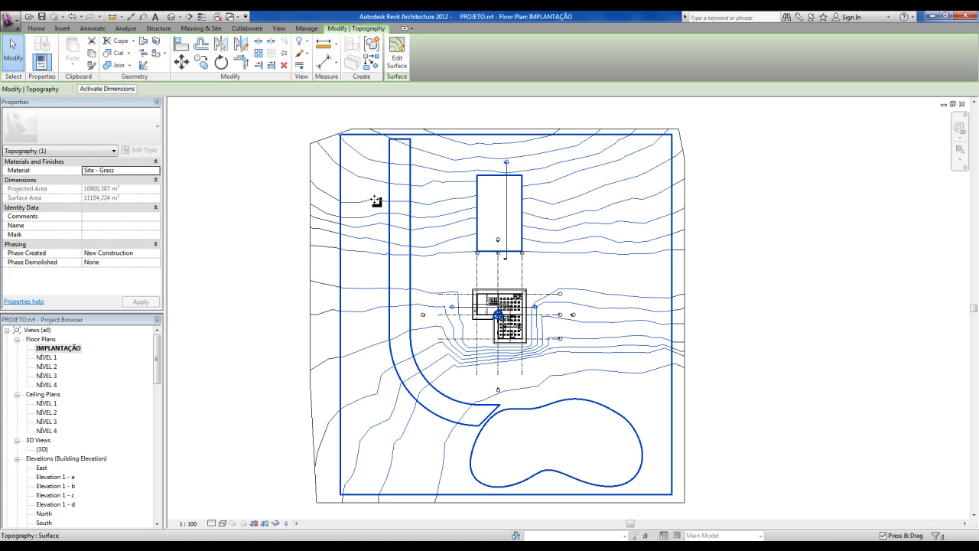
{"action": "left_click", "coordinate": [296, 251]}
{"action": "left_click", "coordinate": [313, 232]}
{"action": "left_click", "coordinate": [236, 264]}
{"action": "left_click", "coordinate": [312, 224]}
{"action": "key", "text": "Escape"}
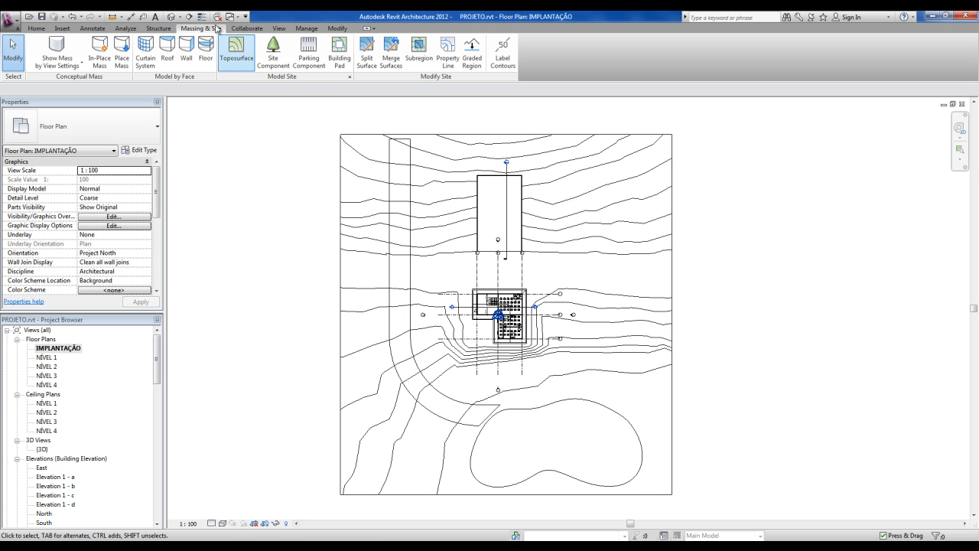
Step: In the 3D view, try deleting the building pad between the retaining walls, and undo the deletion
{"action": "left_click", "coordinate": [171, 17]}
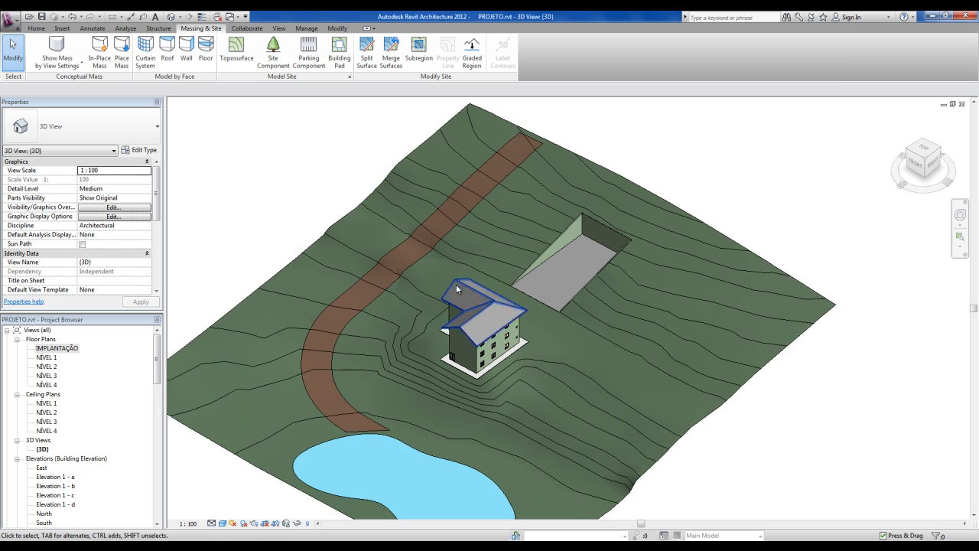
{"action": "middle_click_drag", "start_coordinate": [539, 287], "coordinate": [649, 302], "text": "shift"}
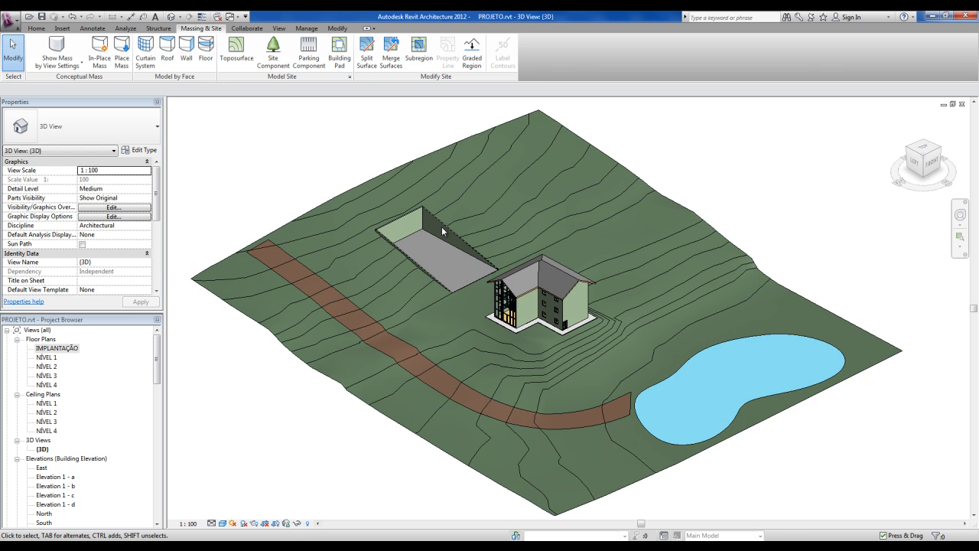
{"action": "scroll", "coordinate": [442, 231], "scroll_direction": "up", "scroll_amount": 3}
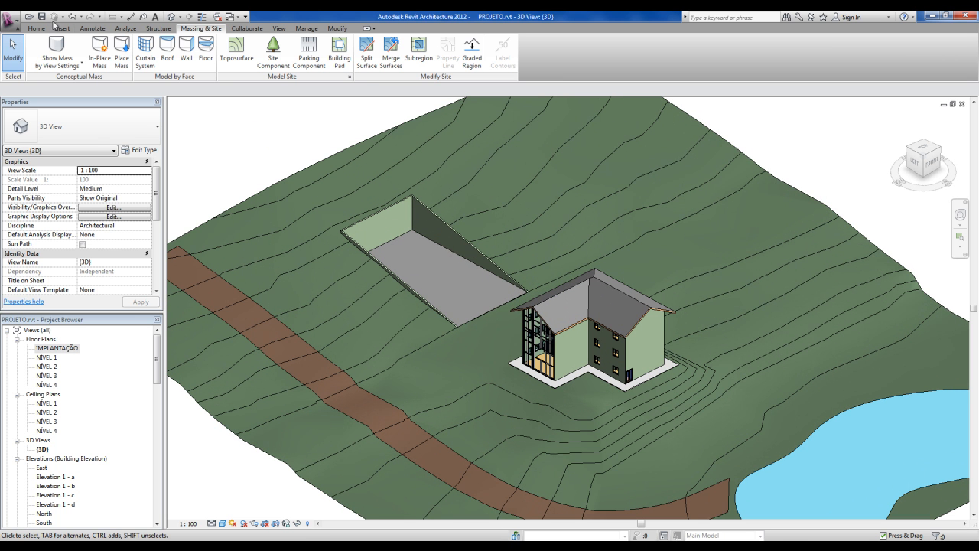
{"action": "scroll", "coordinate": [477, 273], "scroll_direction": "up", "scroll_amount": 3}
{"action": "left_click", "coordinate": [479, 272]}
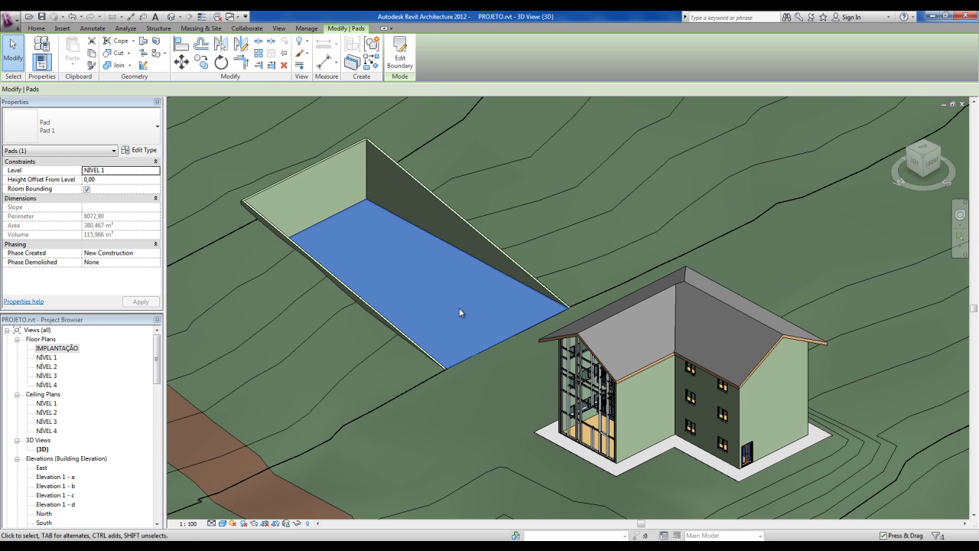
{"action": "key", "text": "Delete"}
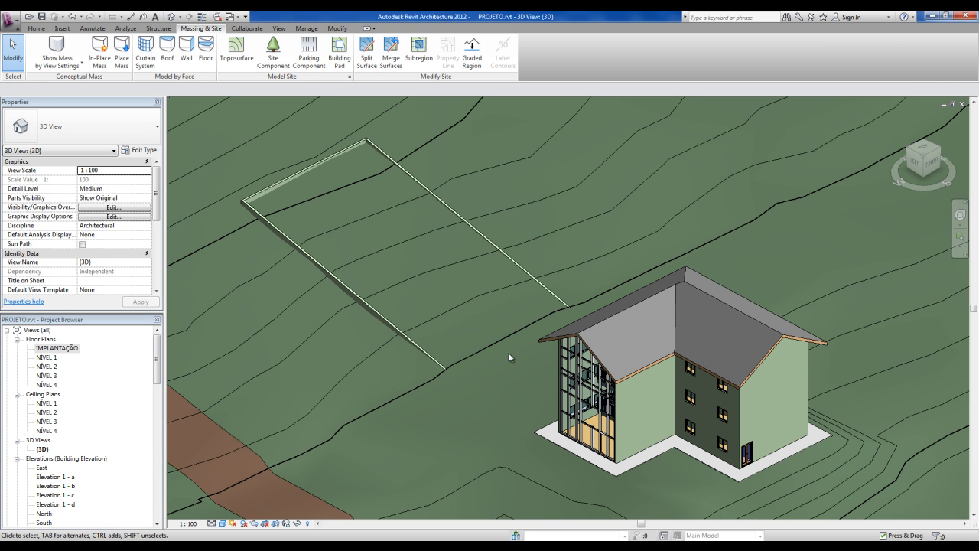
{"action": "key", "text": "ctrl+z"}
{"action": "scroll", "coordinate": [510, 337], "scroll_direction": "down", "scroll_amount": 2}
{"action": "middle_click_drag", "start_coordinate": [511, 300], "coordinate": [499, 284]}
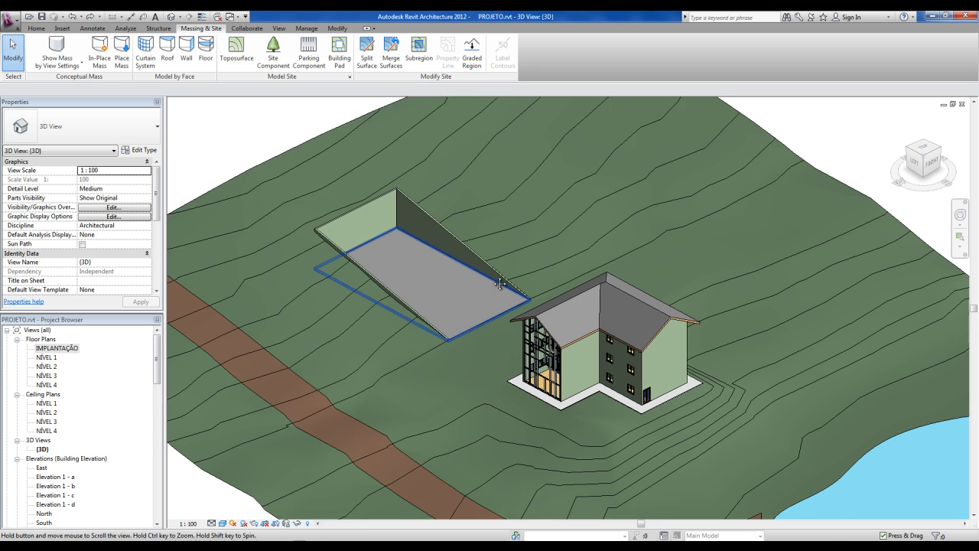
{"action": "scroll", "coordinate": [498, 283], "scroll_direction": "down", "scroll_amount": 2}
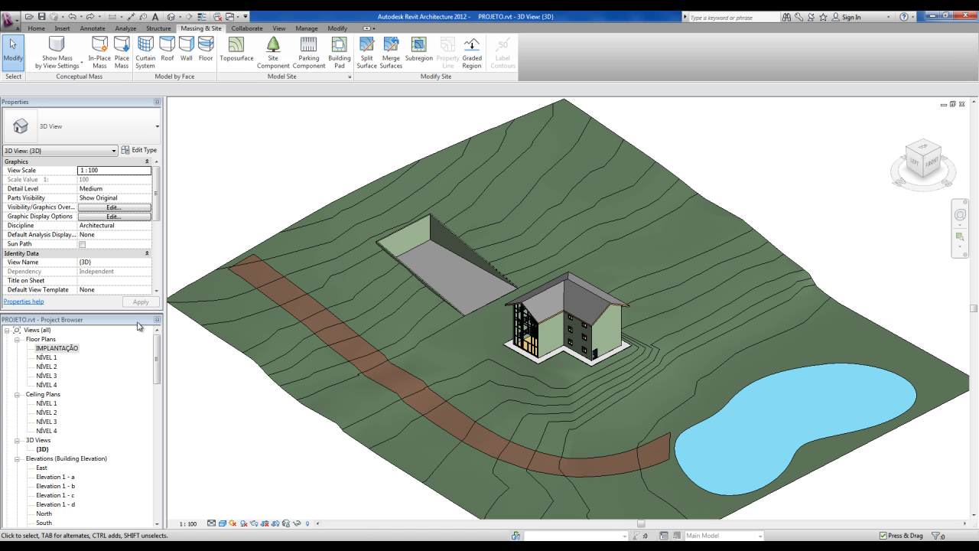
Step: Return to the IMPLANTAÇÃO floor plan and choose the Lombardy Poplar - 12.2 Meters tree for a new site component
{"action": "double_click", "coordinate": [50, 351]}
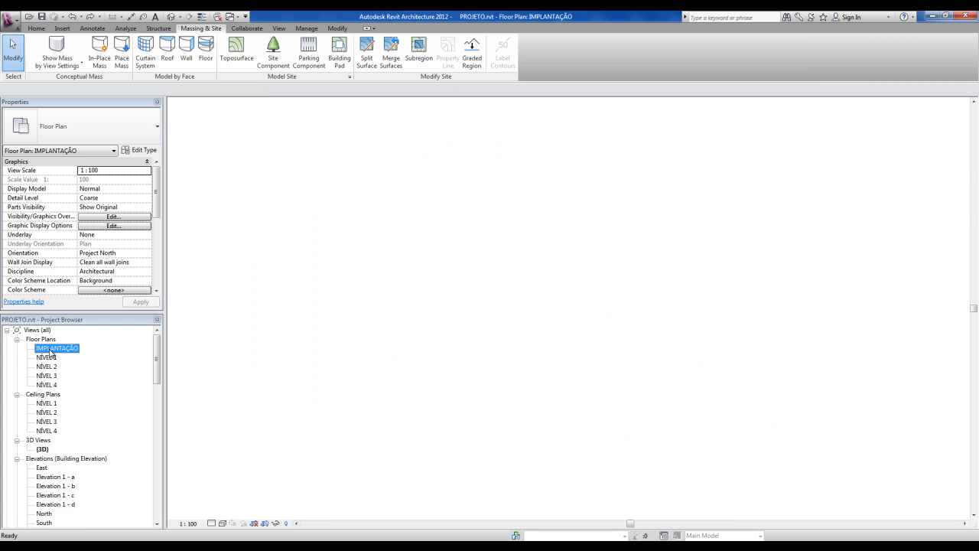
{"action": "scroll", "coordinate": [557, 283], "scroll_direction": "down", "scroll_amount": 3}
{"action": "scroll", "coordinate": [579, 287], "scroll_direction": "up", "scroll_amount": 5}
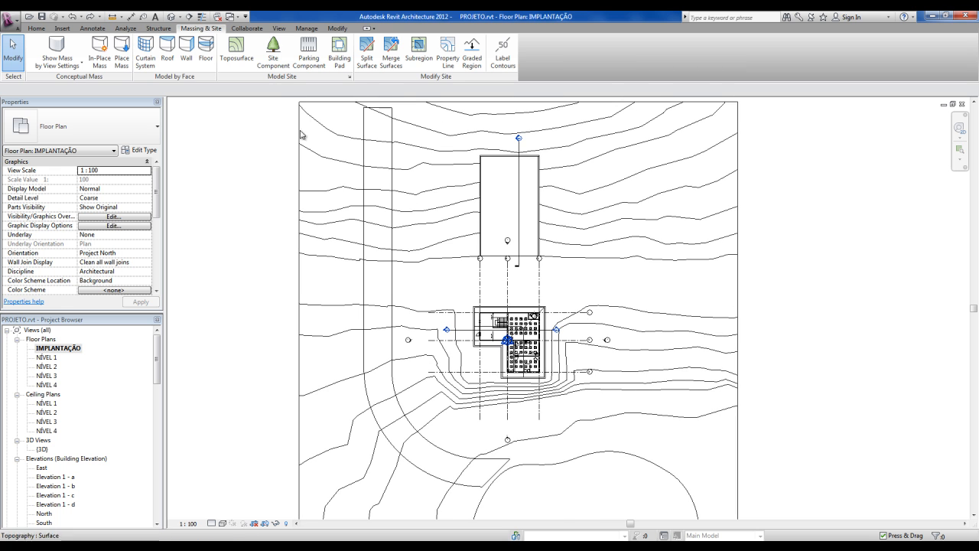
{"action": "left_click", "coordinate": [273, 55]}
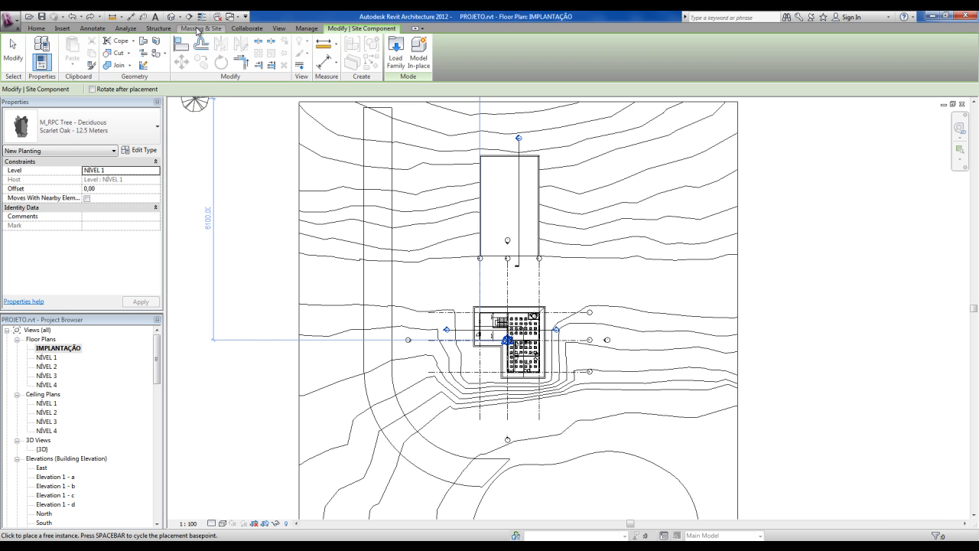
{"action": "left_click", "coordinate": [198, 29]}
{"action": "left_click", "coordinate": [274, 57]}
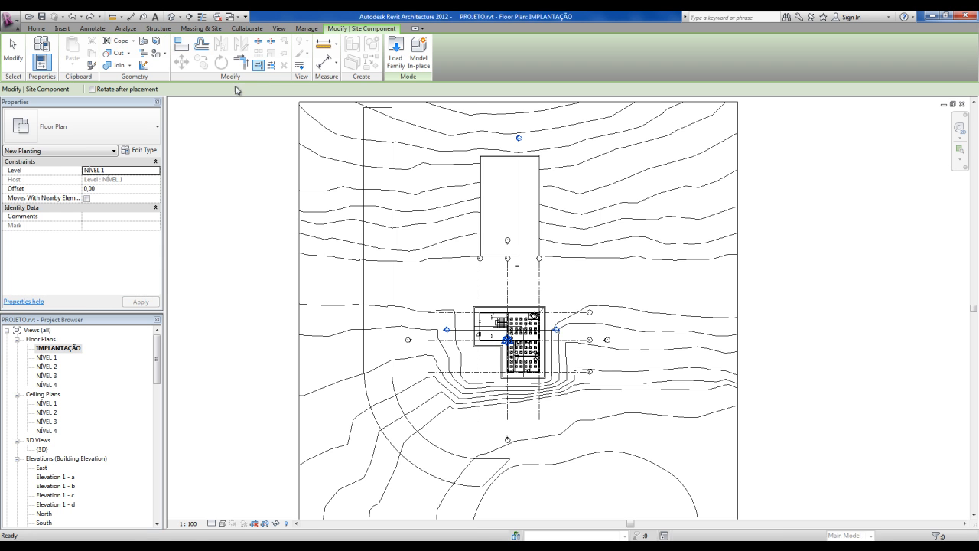
{"action": "left_click", "coordinate": [115, 136]}
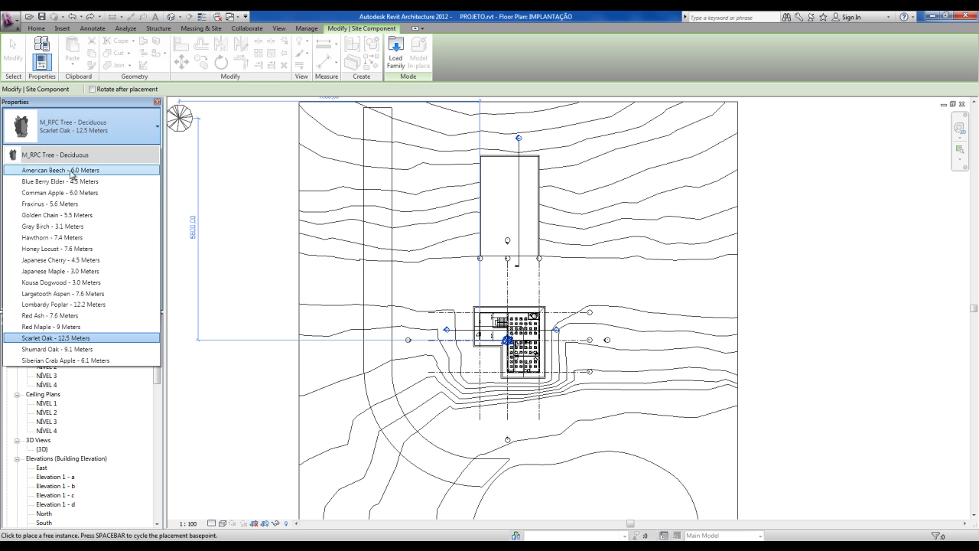
{"action": "left_click", "coordinate": [58, 306]}
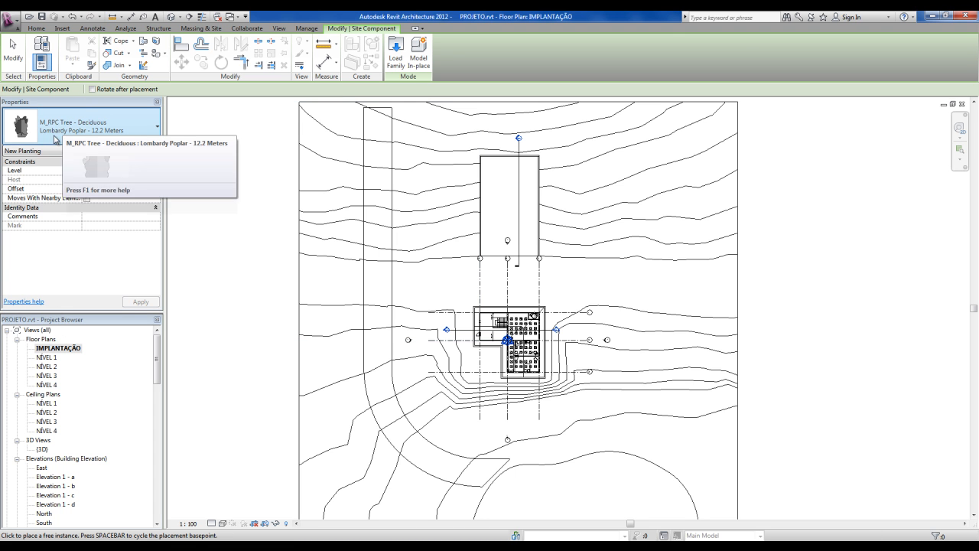
Step: Place nine poplars around the pad, four along the grid A wall, two behind and three along the grid C wall, and check them in 3D
{"action": "scroll", "coordinate": [463, 218], "scroll_direction": "up", "scroll_amount": 1}
{"action": "left_click", "coordinate": [442, 334]}
{"action": "left_click", "coordinate": [442, 287]}
{"action": "left_click", "coordinate": [442, 241]}
{"action": "left_click", "coordinate": [442, 201]}
{"action": "left_click", "coordinate": [494, 200]}
{"action": "left_click", "coordinate": [552, 199]}
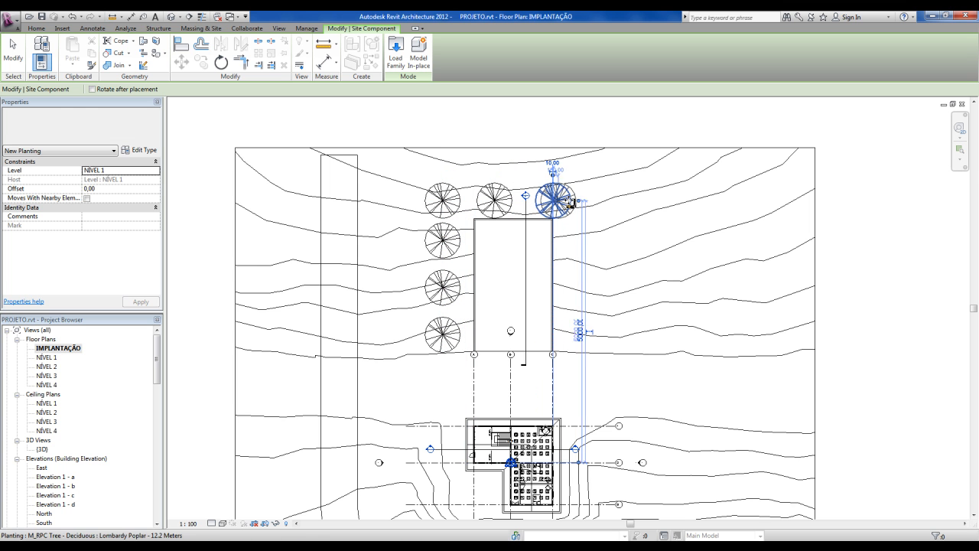
{"action": "left_click", "coordinate": [579, 234]}
{"action": "left_click", "coordinate": [579, 282]}
{"action": "left_click", "coordinate": [579, 329]}
{"action": "key", "text": "Escape"}
{"action": "key", "text": "Escape"}
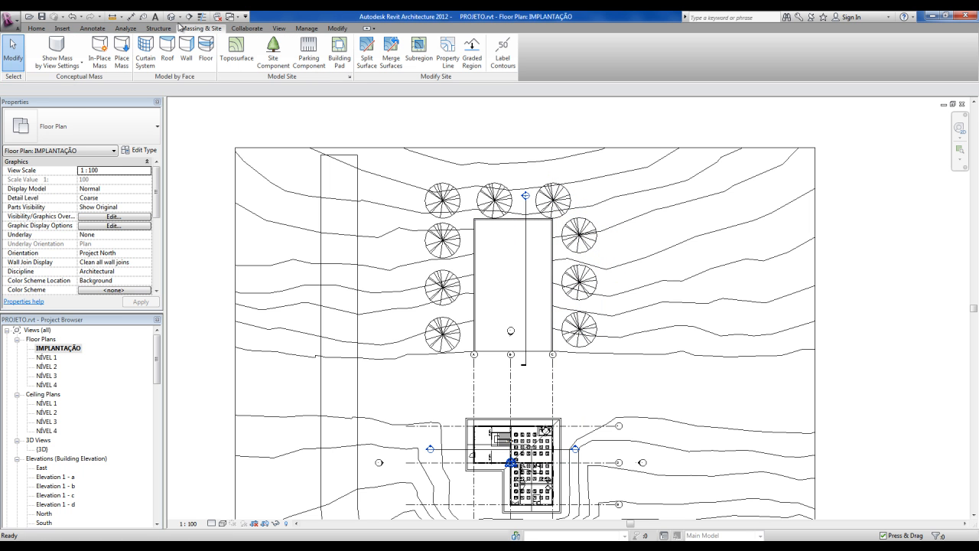
{"action": "left_click", "coordinate": [171, 16]}
{"action": "middle_click_drag", "start_coordinate": [535, 307], "coordinate": [504, 329], "text": "shift"}
{"action": "middle_click_drag", "start_coordinate": [363, 289], "coordinate": [356, 337], "text": "shift"}
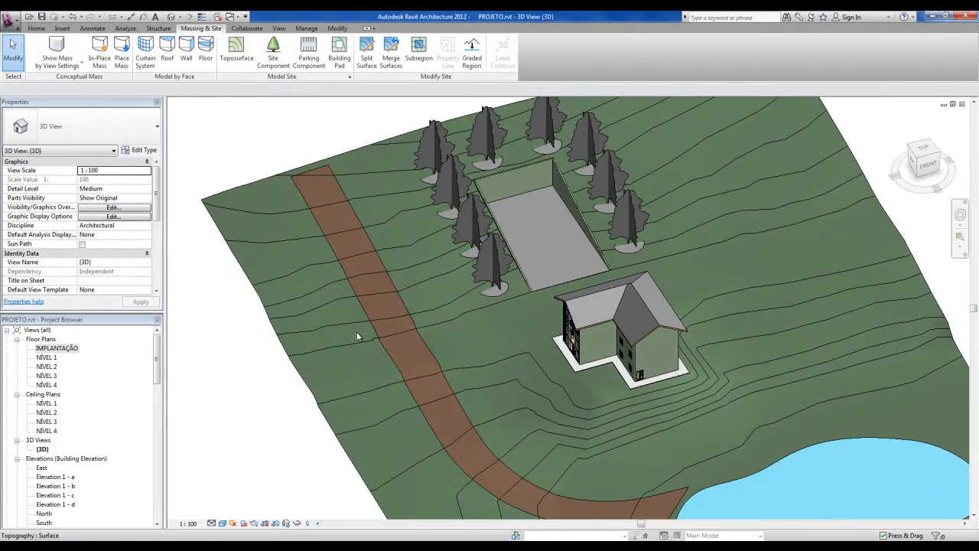
Step: Back in the IMPLANTAÇÃO plan, place six Comman Apple - 6.0 Meters trees along the slope on the building's grid C side
{"action": "double_click", "coordinate": [57, 349]}
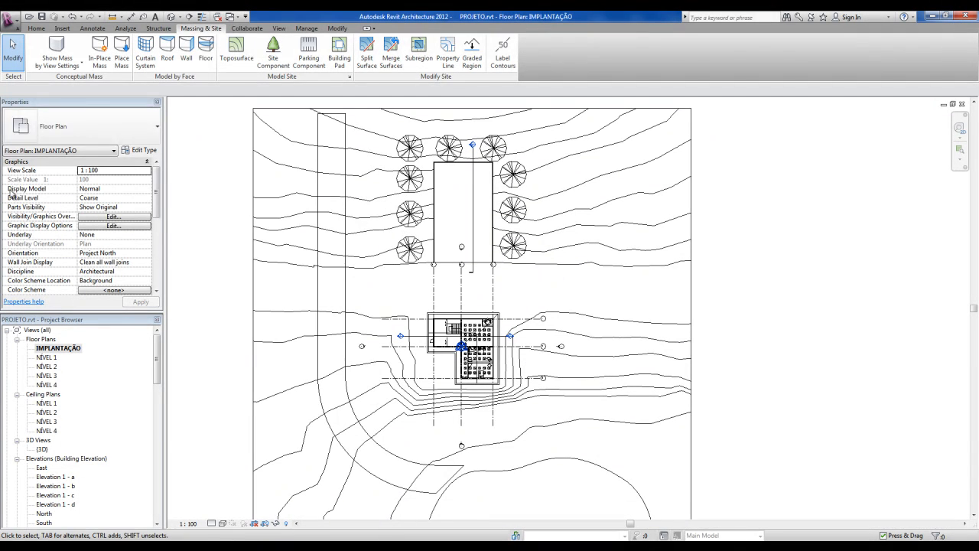
{"action": "left_click", "coordinate": [273, 52]}
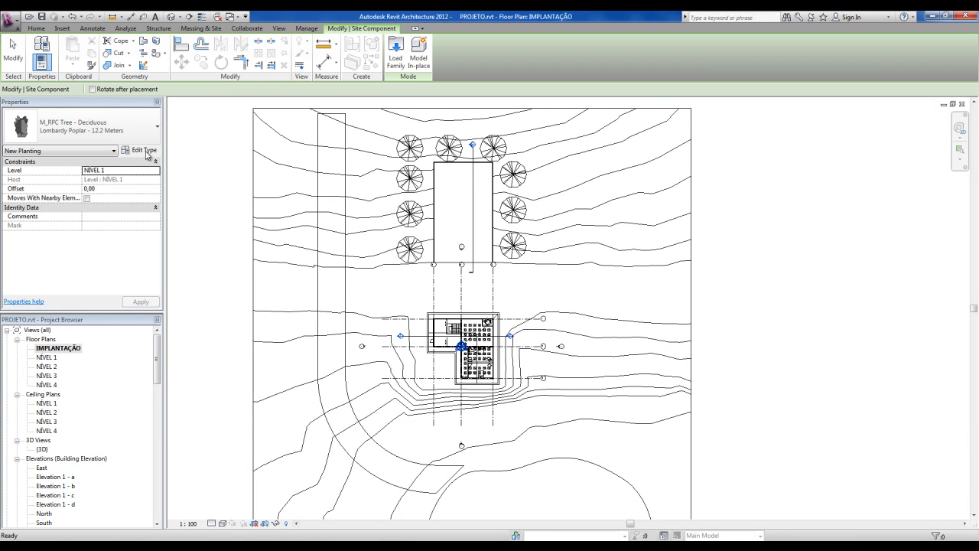
{"action": "left_click", "coordinate": [125, 134]}
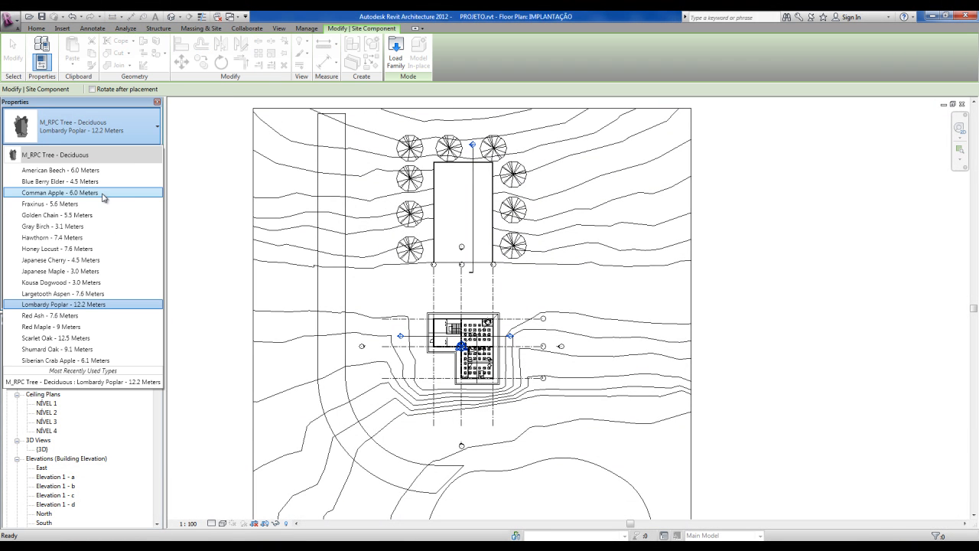
{"action": "left_click", "coordinate": [103, 195]}
{"action": "scroll", "coordinate": [540, 345], "scroll_direction": "up", "scroll_amount": 5}
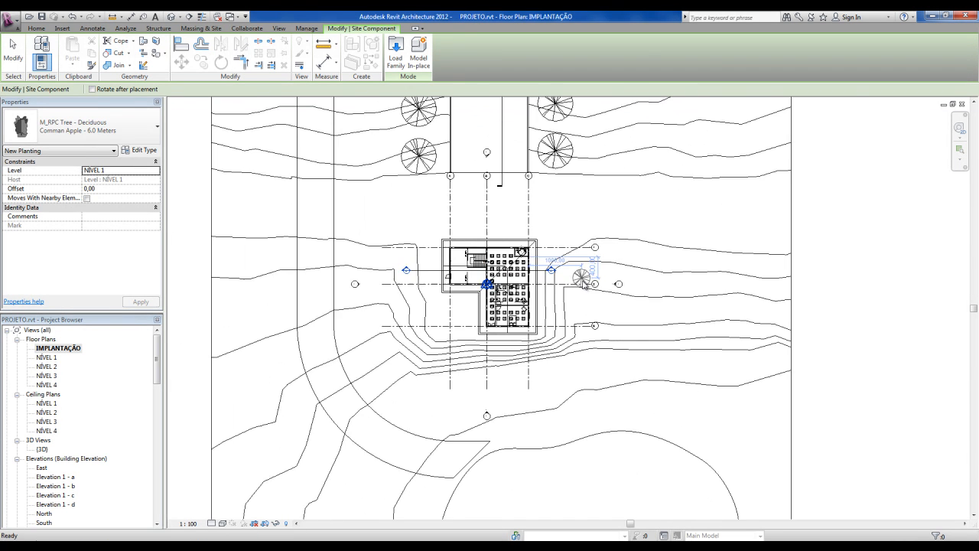
{"action": "left_click", "coordinate": [567, 280]}
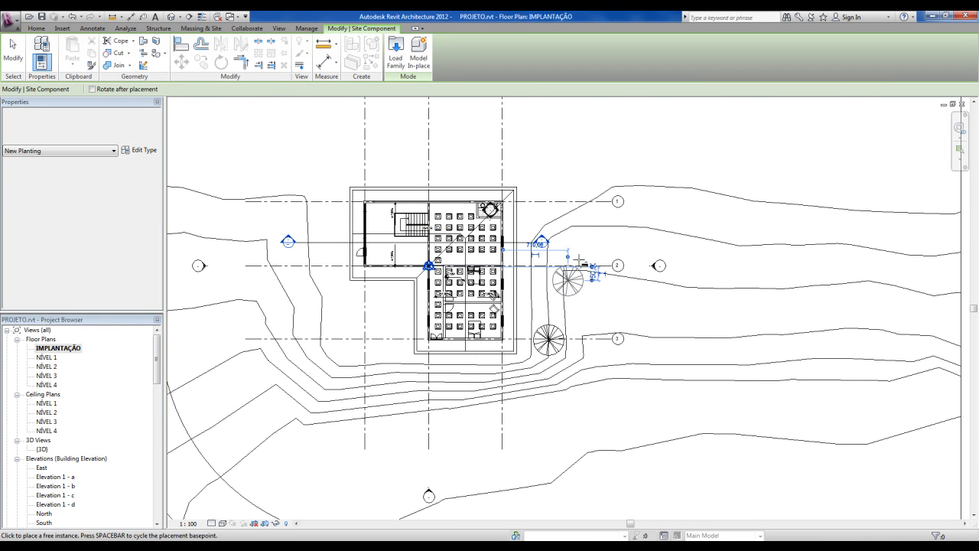
{"action": "left_click", "coordinate": [579, 259]}
{"action": "left_click", "coordinate": [681, 202]}
{"action": "left_click", "coordinate": [628, 219]}
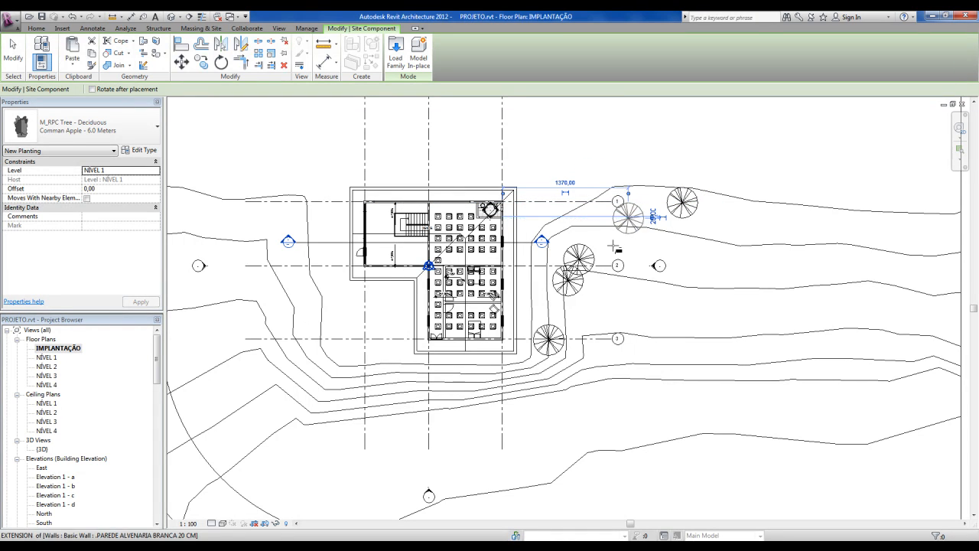
Step: Place ten more Comman Apple trees in a curving row between the path and the building's grid A side, and end the placement
{"action": "middle_click_drag", "start_coordinate": [513, 316], "coordinate": [695, 343]}
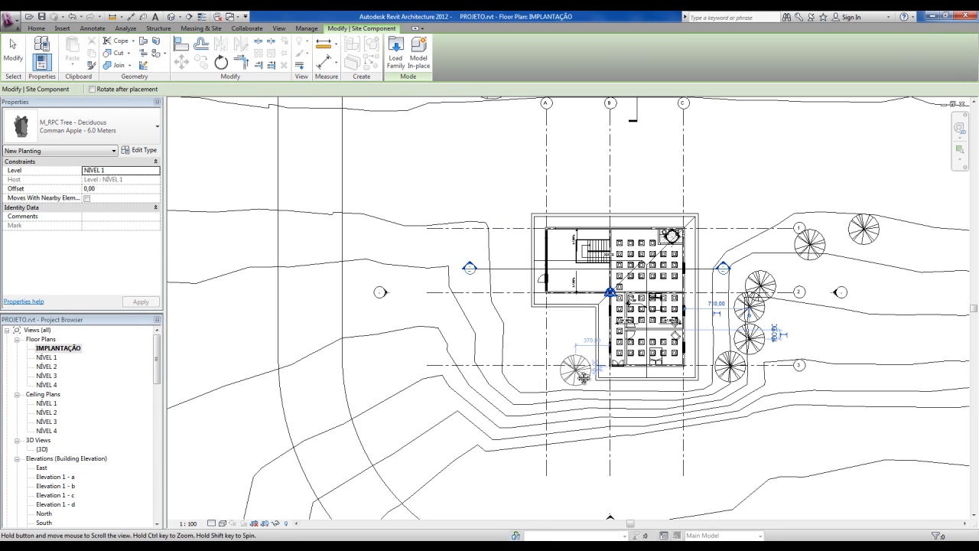
{"action": "left_click", "coordinate": [446, 425]}
{"action": "left_click", "coordinate": [416, 403]}
{"action": "left_click", "coordinate": [396, 377]}
{"action": "left_click", "coordinate": [387, 338]}
{"action": "left_click", "coordinate": [387, 300]}
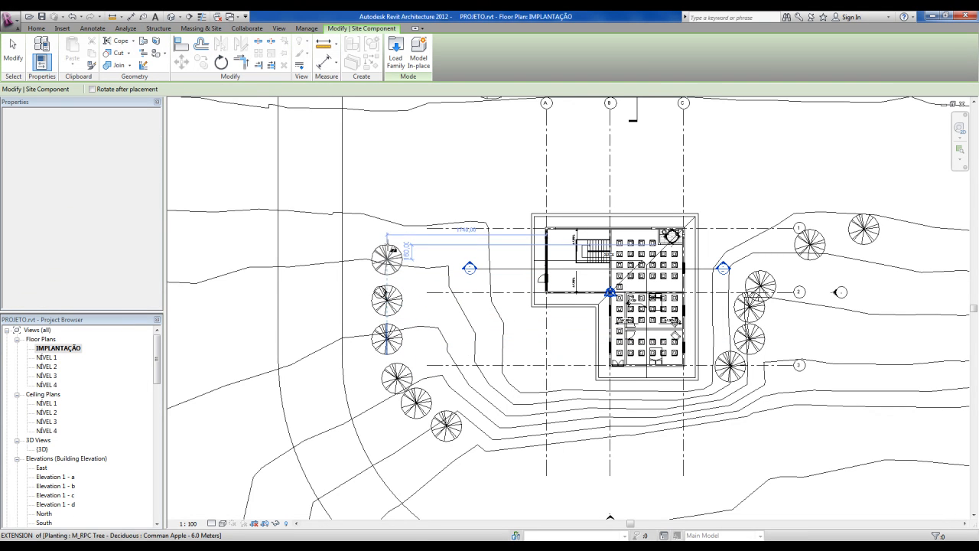
{"action": "left_click", "coordinate": [386, 258]}
{"action": "middle_click_drag", "start_coordinate": [397, 211], "coordinate": [444, 411]}
{"action": "left_click", "coordinate": [434, 409]}
{"action": "scroll", "coordinate": [442, 406], "scroll_direction": "down", "scroll_amount": 1}
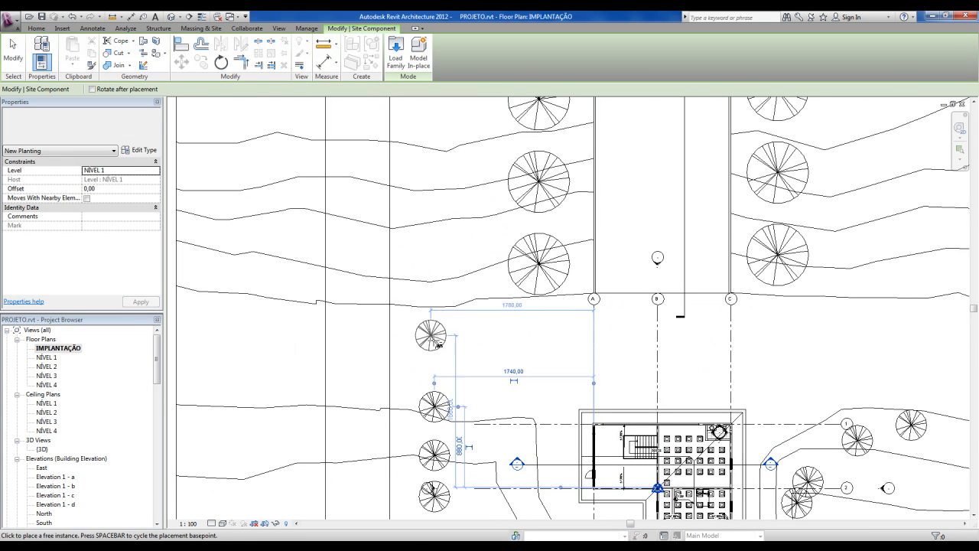
{"action": "left_click", "coordinate": [433, 350]}
{"action": "left_click", "coordinate": [434, 317]}
{"action": "left_click", "coordinate": [433, 287]}
{"action": "scroll", "coordinate": [434, 287], "scroll_direction": "down", "scroll_amount": 2}
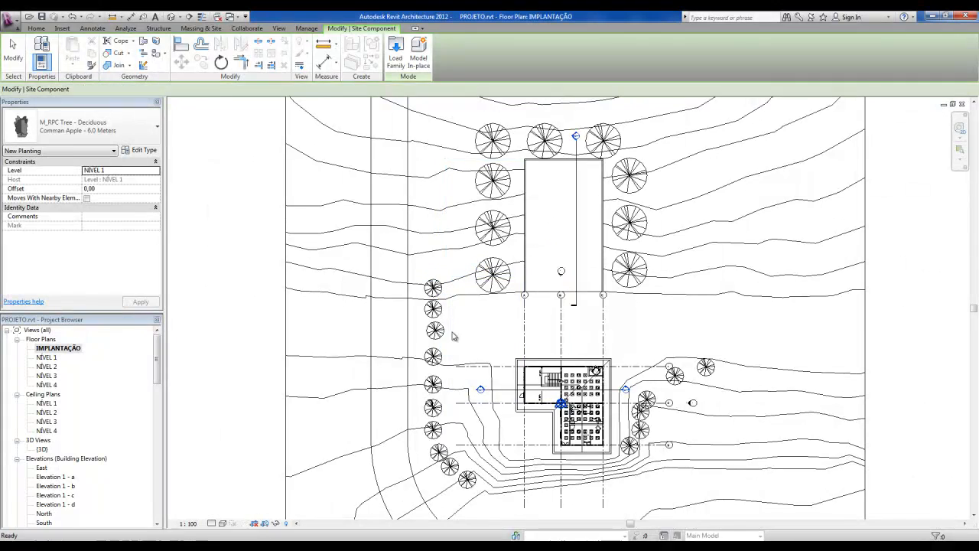
{"action": "key", "text": "Escape"}
{"action": "key", "text": "Escape"}
{"action": "scroll", "coordinate": [440, 279], "scroll_direction": "up", "scroll_amount": 1}
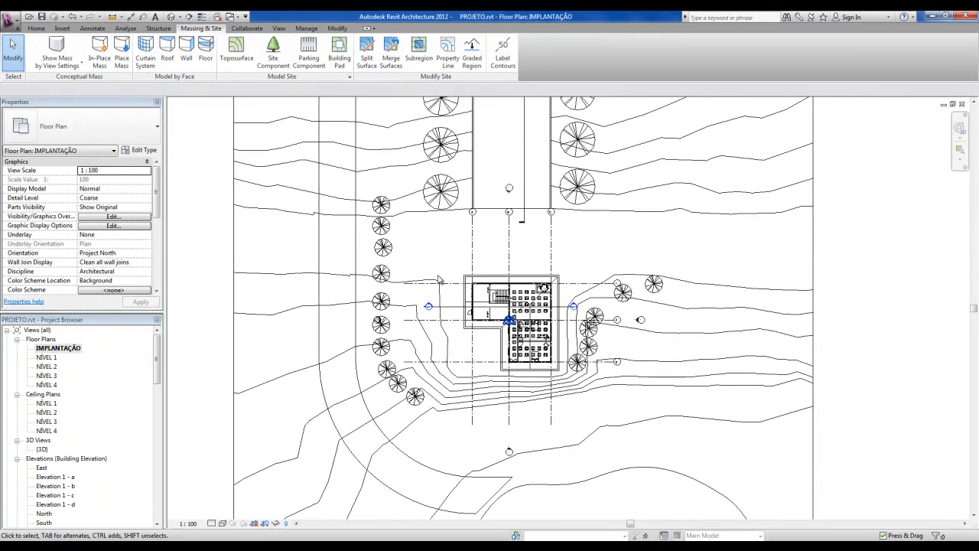
Step: Examine the type properties of the Lombardy Poplar nearest the building on the grid A side, and close them
{"action": "left_click", "coordinate": [444, 199]}
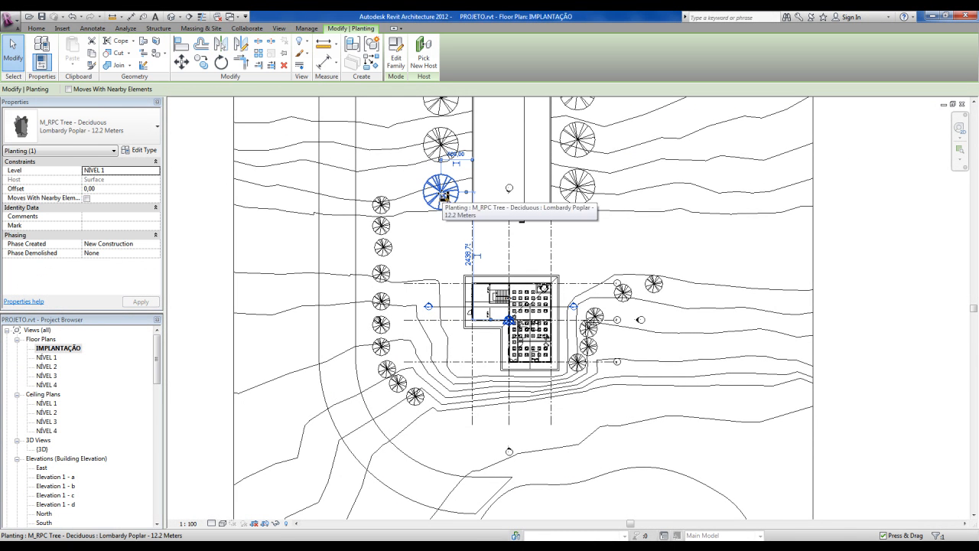
{"action": "left_click", "coordinate": [140, 151]}
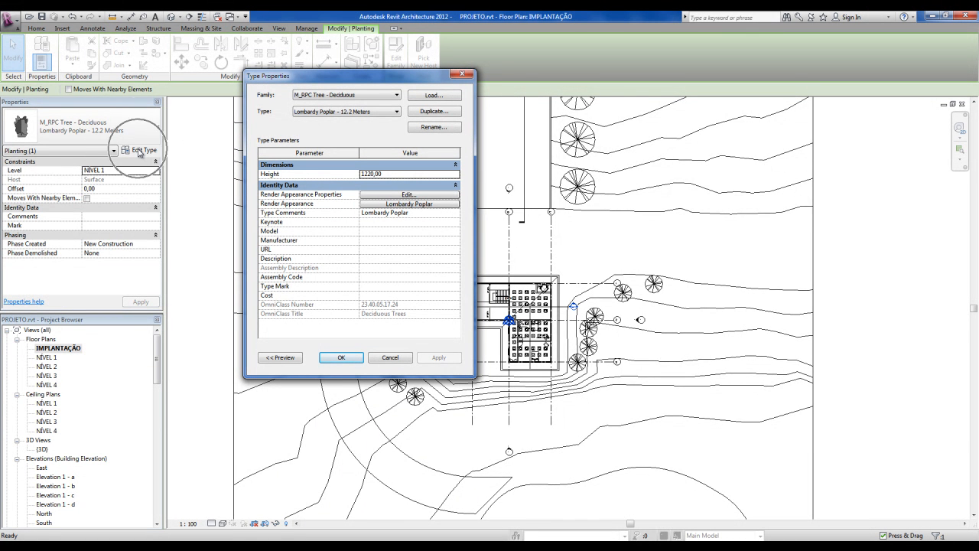
{"action": "left_click", "coordinate": [461, 75]}
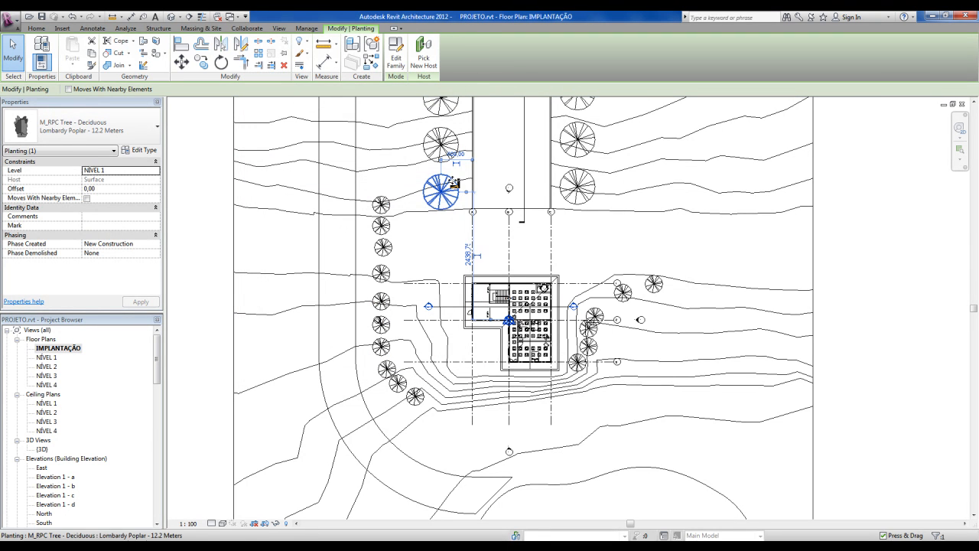
{"action": "key", "text": "Escape"}
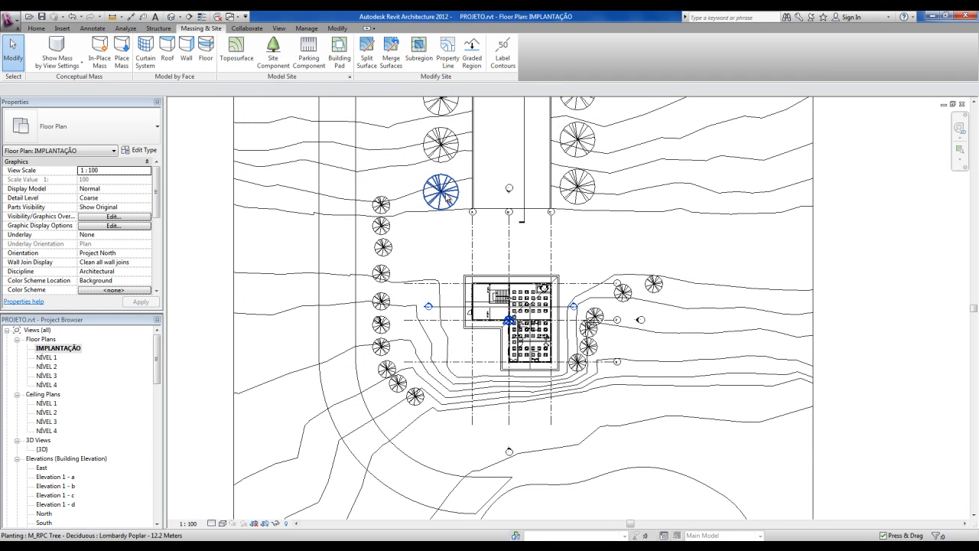
Step: Browse the Trees [General] render appearances available for that poplar's type, and leave the library and type properties without choosing one
{"action": "left_click", "coordinate": [446, 200]}
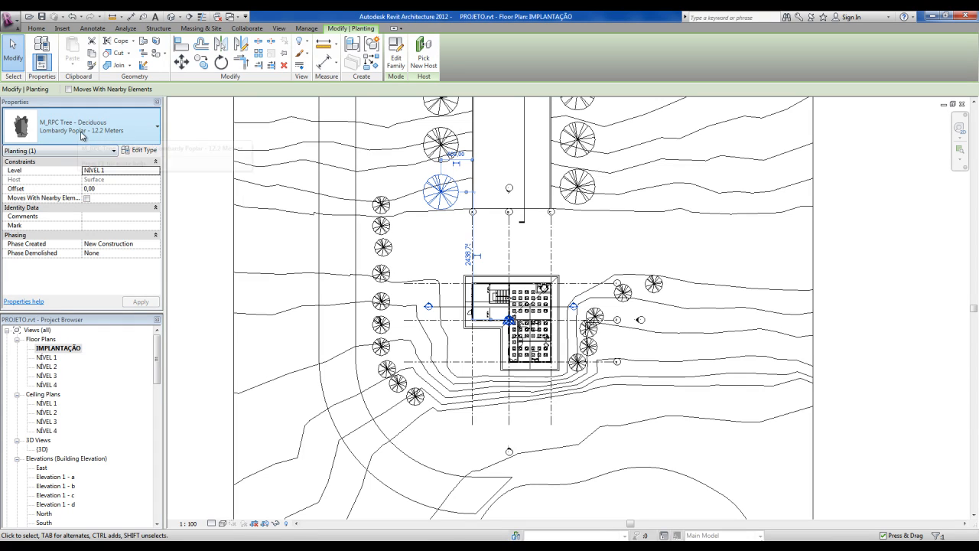
{"action": "left_click", "coordinate": [145, 152]}
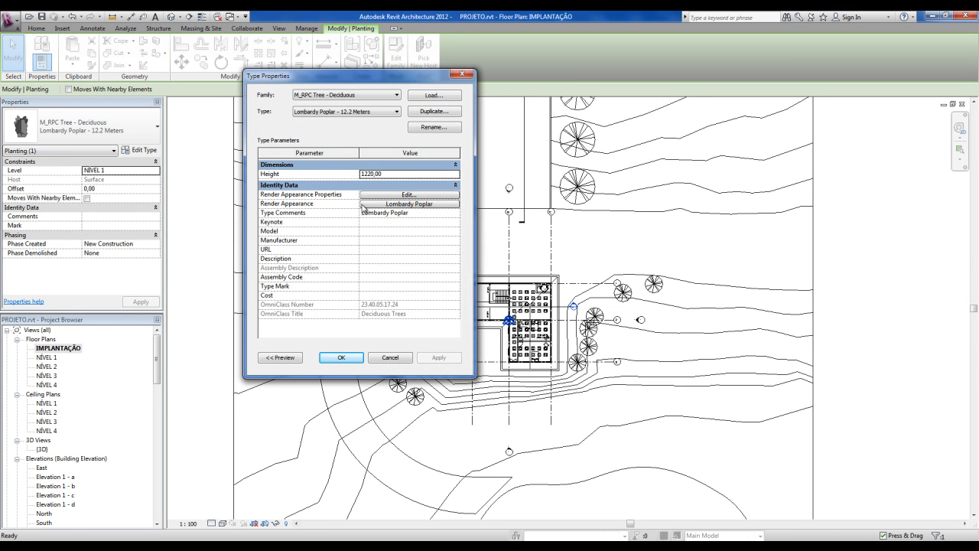
{"action": "left_click", "coordinate": [408, 205]}
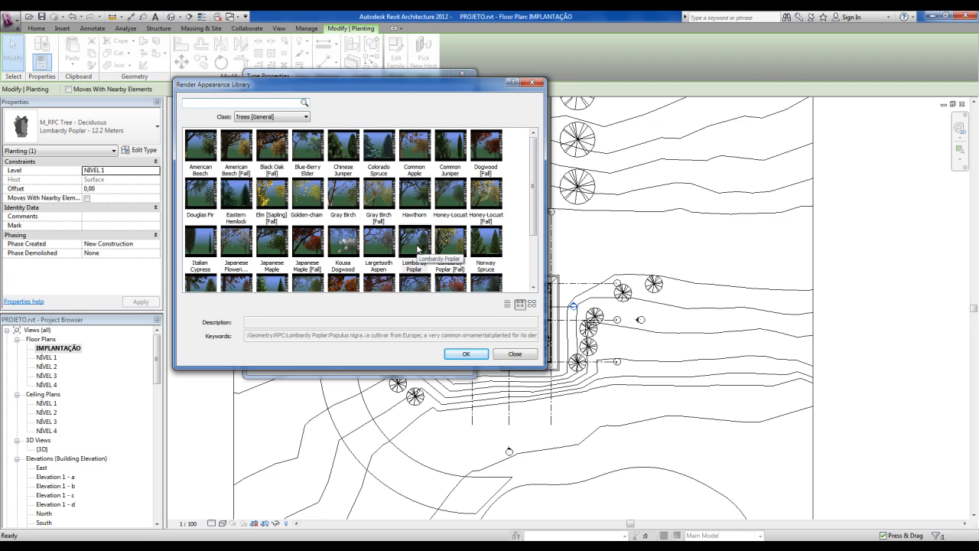
{"action": "mouse_move", "coordinate": [533, 211]}
{"action": "left_mouse_down"}
{"action": "mouse_move", "coordinate": [537, 260]}
{"action": "mouse_move", "coordinate": [541, 203]}
{"action": "left_mouse_up"}
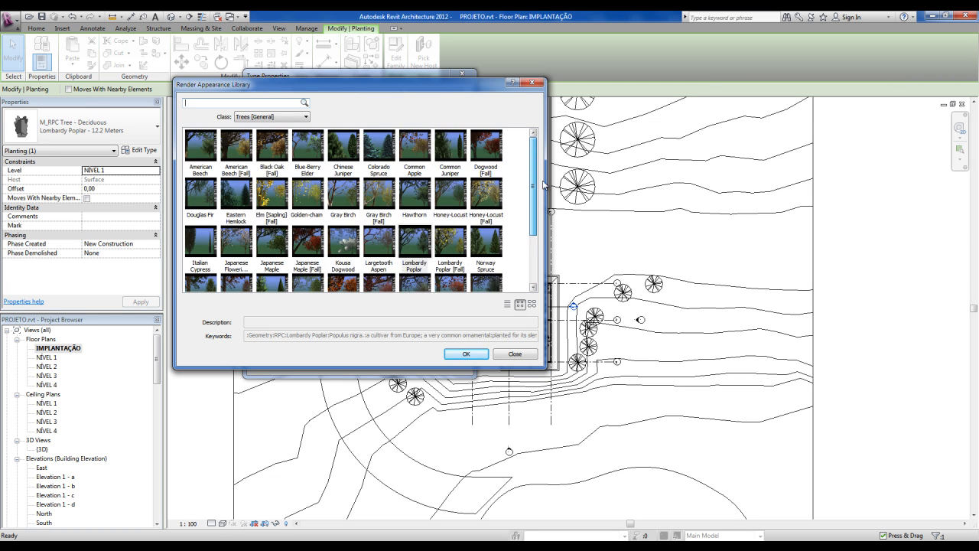
{"action": "scroll", "coordinate": [544, 183], "scroll_direction": "down", "scroll_amount": 3}
{"action": "left_click", "coordinate": [532, 82]}
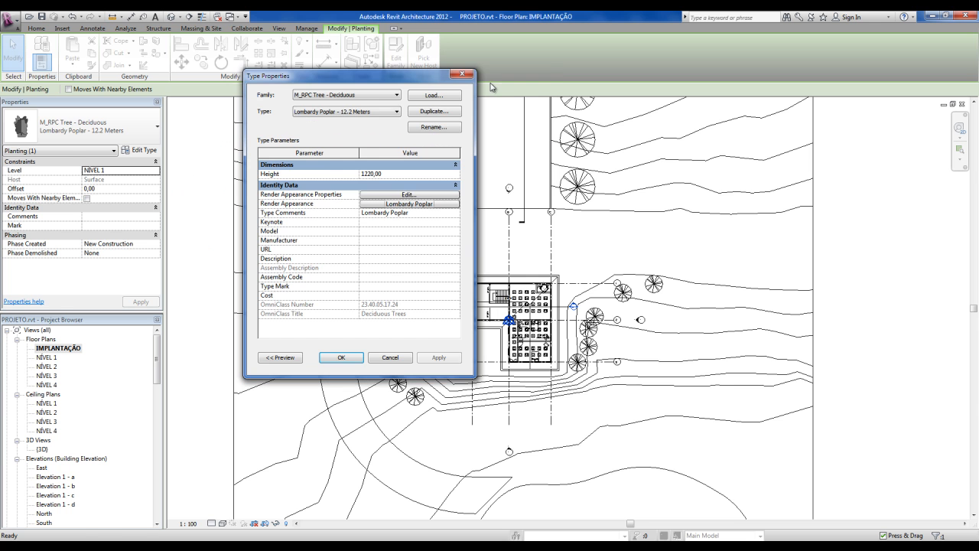
{"action": "left_click", "coordinate": [462, 74]}
{"action": "left_click", "coordinate": [819, 280]}
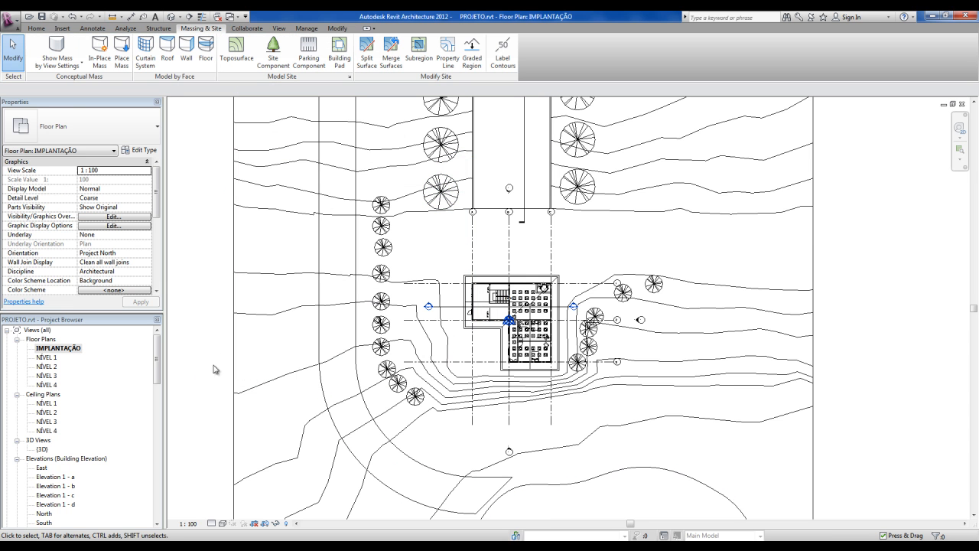
Step: Show the site in the default 3D view and examine the planted trees around the pad, path and building
{"action": "left_click", "coordinate": [178, 17]}
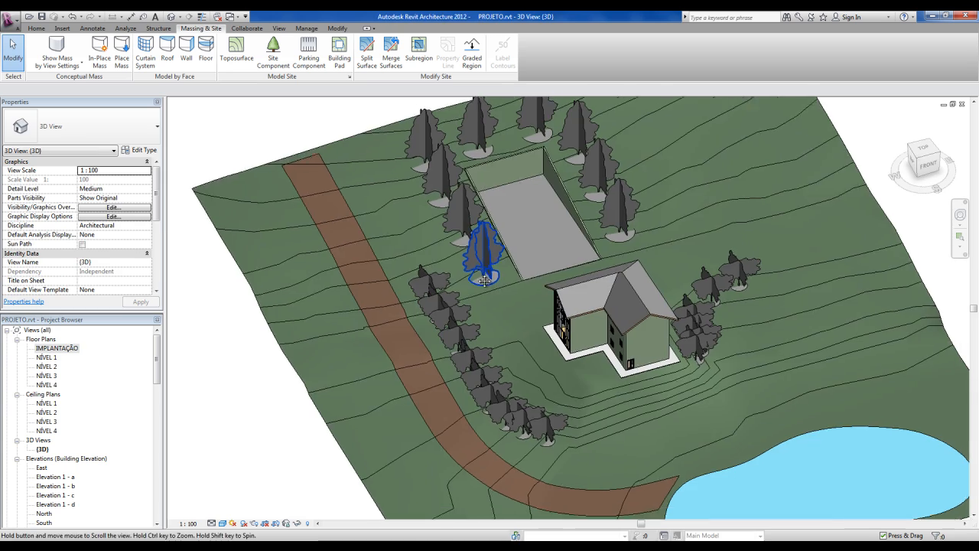
{"action": "middle_click_drag", "start_coordinate": [489, 252], "coordinate": [515, 238], "text": "shift"}
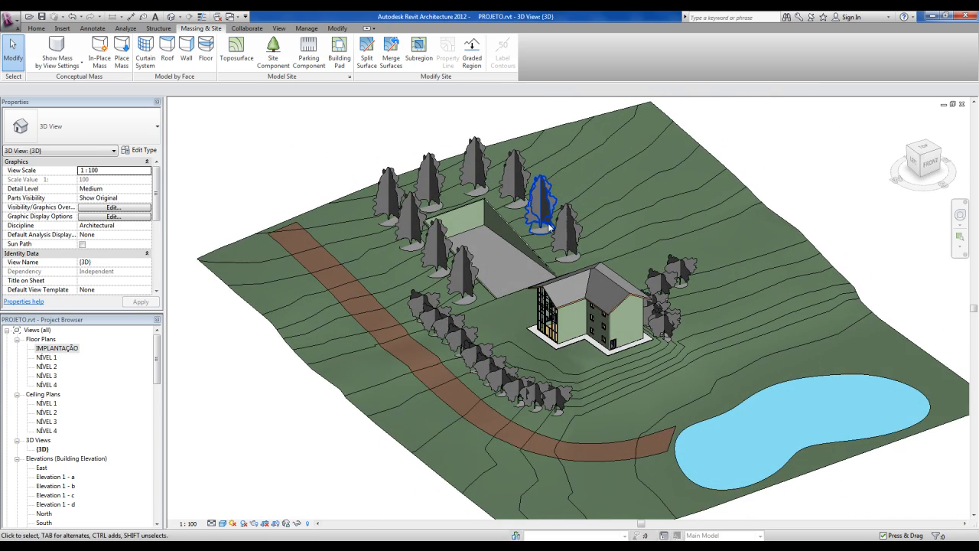
{"action": "scroll", "coordinate": [638, 222], "scroll_direction": "up", "scroll_amount": 1}
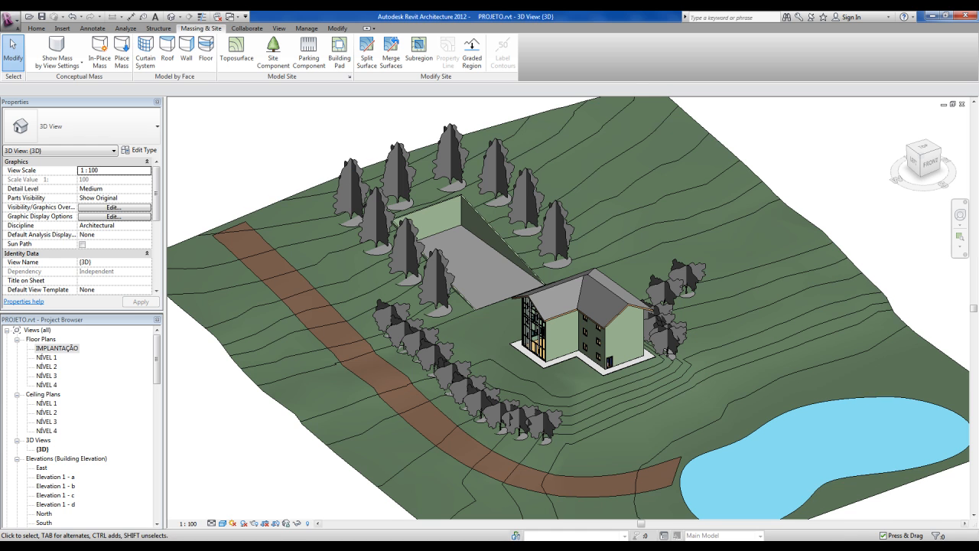